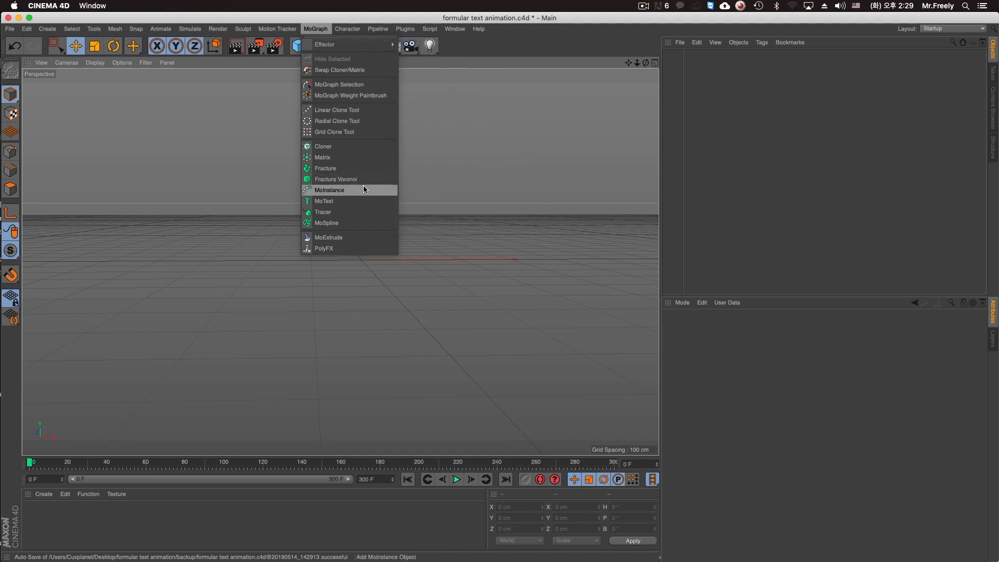
# Add a MoText object to the scene.
pyautogui.click(452, 204)
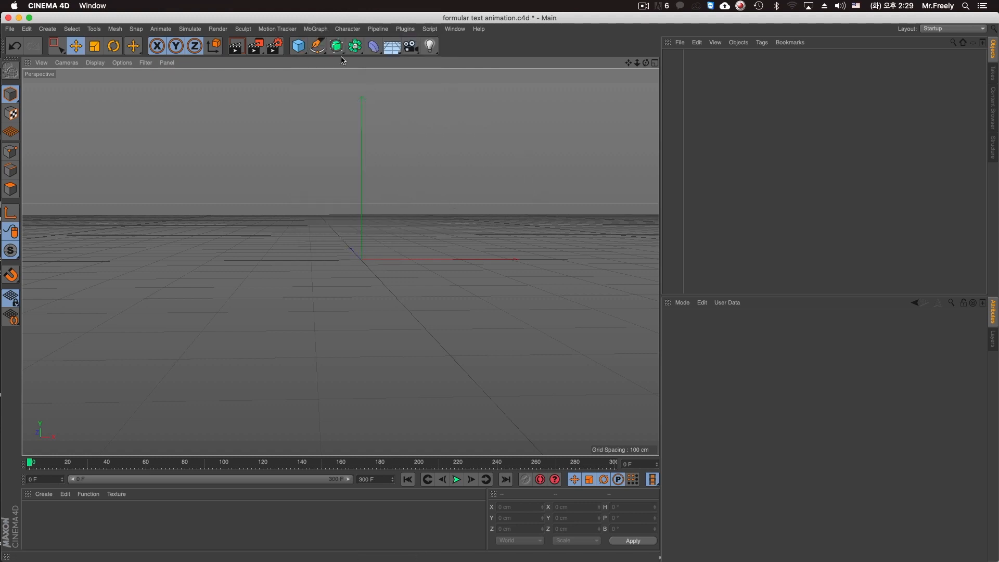
pyautogui.click(316, 29)
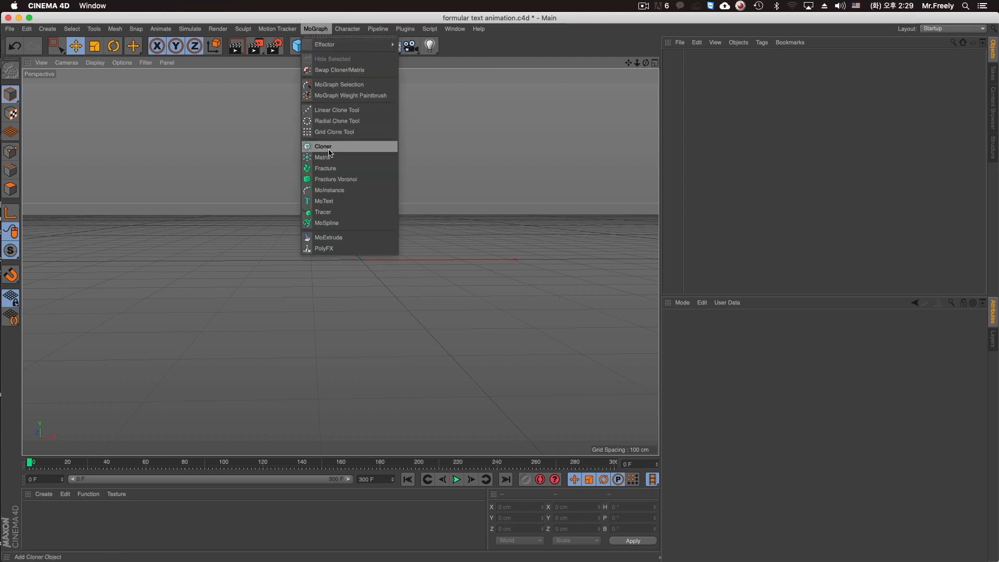
pyautogui.click(354, 204)
pyautogui.keyDown('alt'); pyautogui.moveTo(355, 208); pyautogui.dragTo(366, 211); pyautogui.keyUp('alt')
pyautogui.keyDown('alt'); pyautogui.moveTo(366, 211); pyautogui.dragTo(228, 236, button='middle'); pyautogui.keyUp('alt')
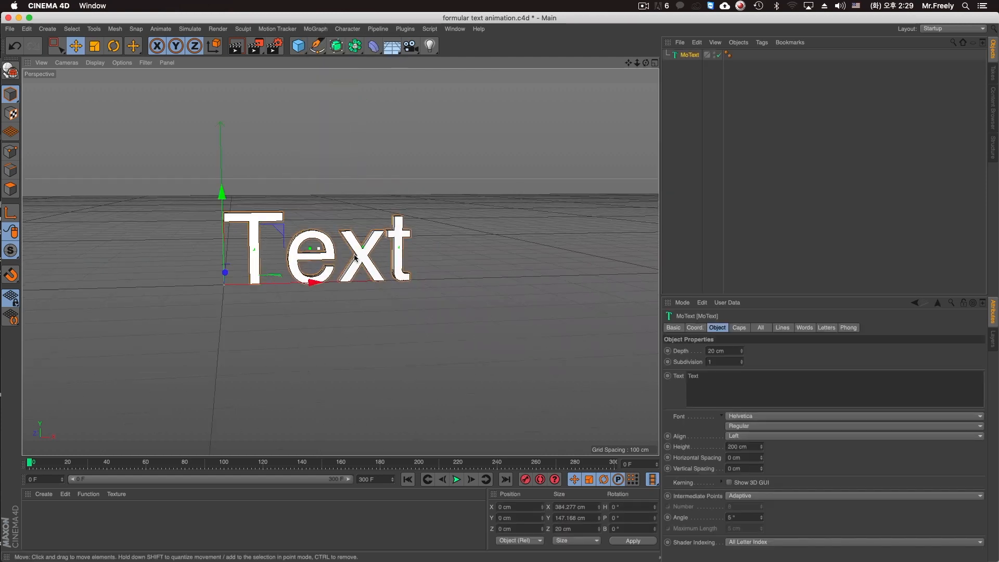
# Set the MoText font style to Bold, keeping the Helvetica font.
pyautogui.click(750, 418)
pyautogui.click(698, 422)
pyautogui.click(742, 426)
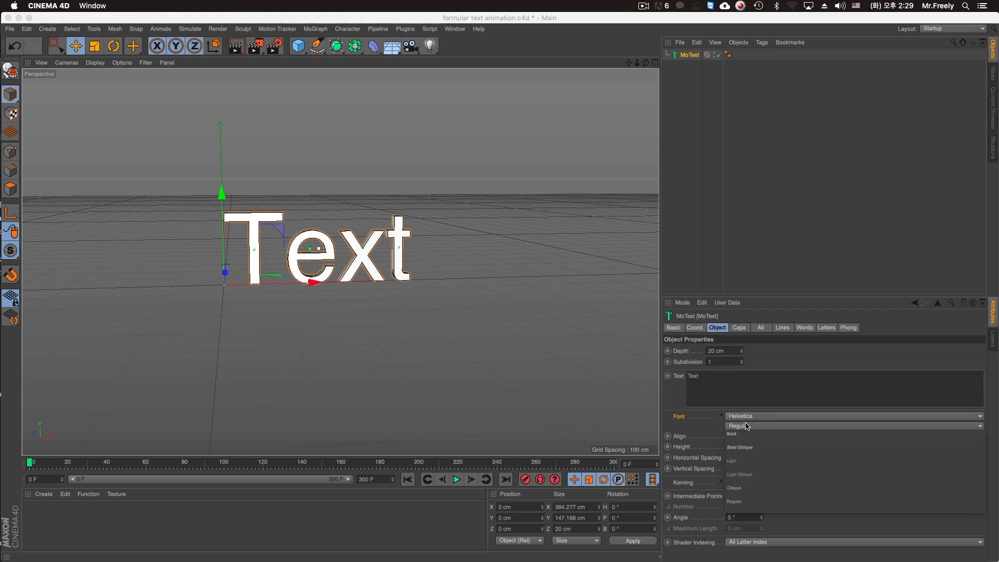
pyautogui.click(747, 437)
pyautogui.keyDown('alt'); pyautogui.moveTo(422, 232); pyautogui.dragTo(391, 243); pyautogui.keyUp('alt')
pyautogui.keyDown('alt'); pyautogui.moveTo(390, 243); pyautogui.dragTo(411, 267, button='middle'); pyautogui.keyUp('alt')
pyautogui.keyDown('alt'); pyautogui.moveTo(411, 267); pyautogui.dragTo(352, 299); pyautogui.keyUp('alt')
pyautogui.scroll(5, 352, 300)
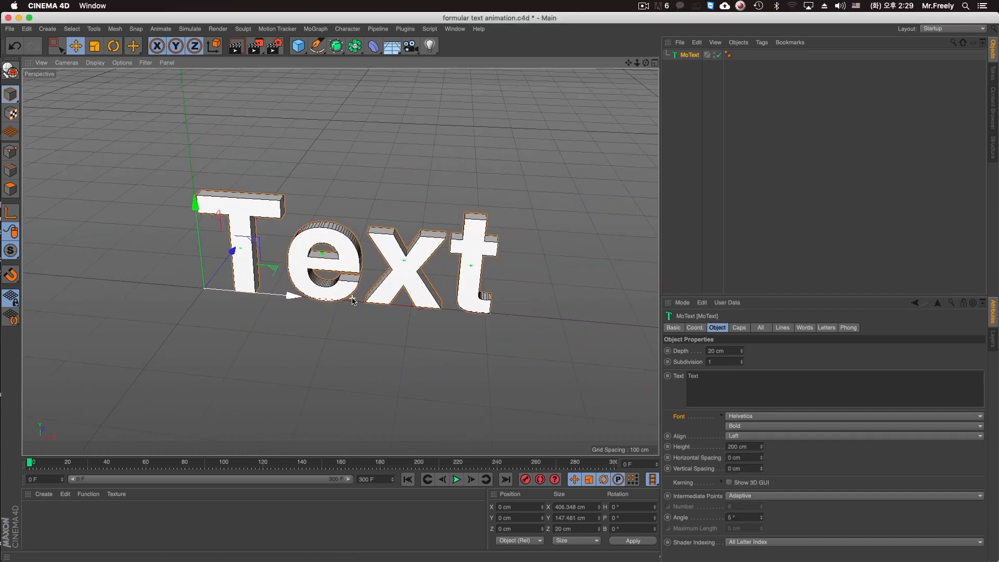
# Change the MoText content to "5" and set its alignment to Middle.
pyautogui.moveTo(704, 380); pyautogui.dragTo(555, 374)
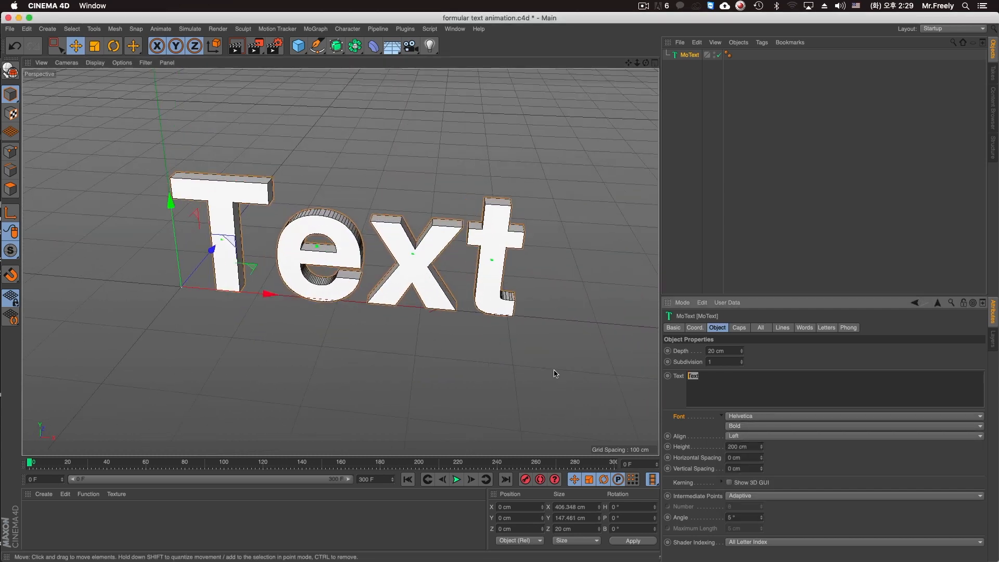
pyautogui.write('5h')
pyautogui.click(744, 437)
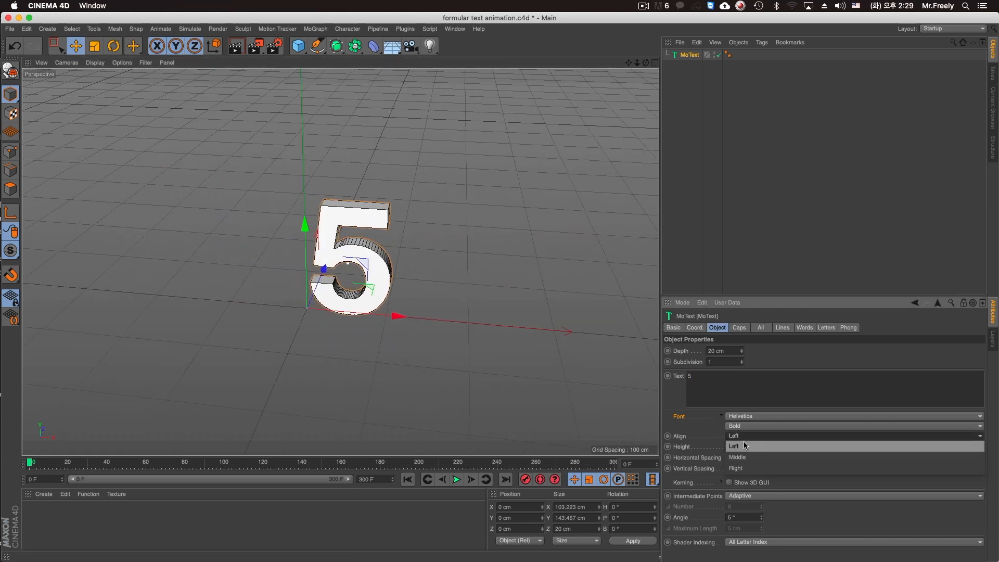
pyautogui.click(738, 457)
# Set the text's depth to 63 cm and its height to 400 cm.
pyautogui.keyDown('alt'); pyautogui.moveTo(447, 285); pyautogui.dragTo(509, 299, button='middle'); pyautogui.keyUp('alt')
pyautogui.keyDown('alt'); pyautogui.moveTo(509, 299); pyautogui.dragTo(468, 319); pyautogui.keyUp('alt')
pyautogui.moveTo(741, 351); pyautogui.dragTo(737, 374)
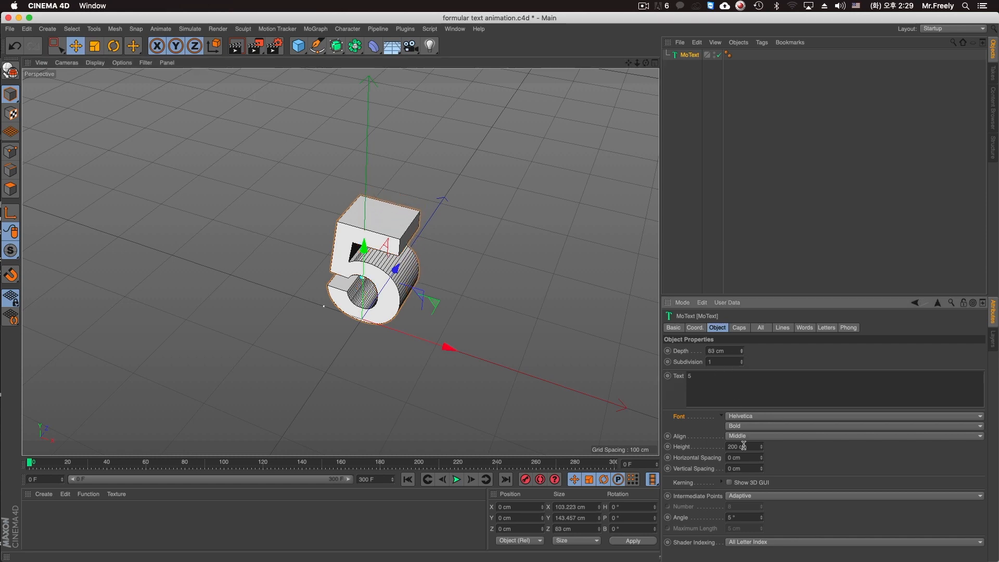
pyautogui.press('Return')
pyautogui.keyDown('alt'); pyautogui.moveTo(416, 229); pyautogui.dragTo(427, 264); pyautogui.keyUp('alt')
pyautogui.scroll(-5, 438, 257)
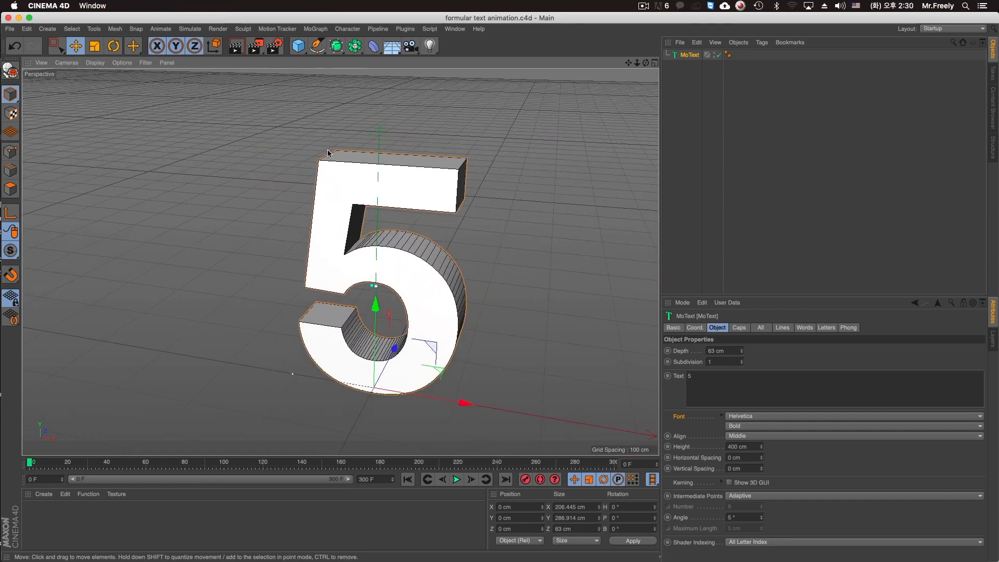
# Rename the MoText object to "5" and save the project.
pyautogui.keyDown('alt'); pyautogui.moveTo(341, 135); pyautogui.dragTo(363, 134, button='middle'); pyautogui.keyUp('alt')
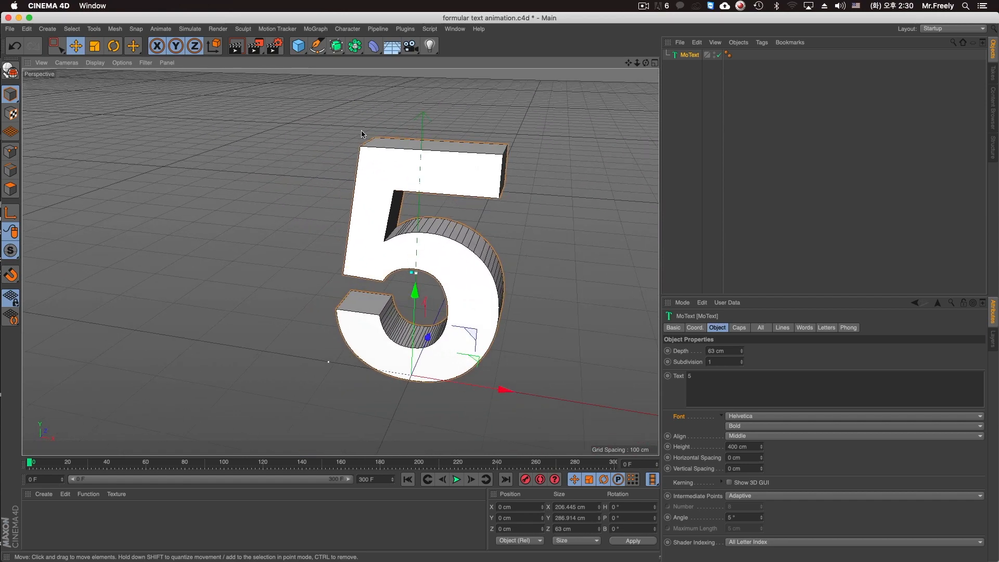
pyautogui.doubleClick(690, 55)
pyautogui.click(704, 77)
pyautogui.press('super+s')
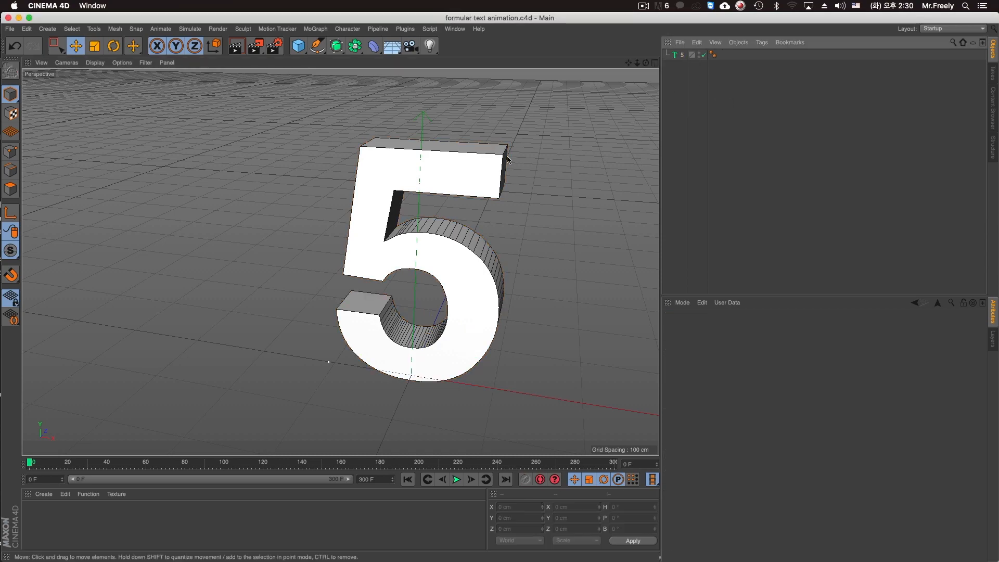
# Add a MoGraph Cloner object to the scene.
pyautogui.keyDown('alt'); pyautogui.moveTo(488, 176); pyautogui.dragTo(449, 192, button='middle'); pyautogui.keyUp('alt')
pyautogui.keyDown('alt'); pyautogui.moveTo(448, 192); pyautogui.dragTo(435, 221); pyautogui.keyUp('alt')
pyautogui.click(417, 223)
pyautogui.keyDown('alt'); pyautogui.moveTo(435, 221); pyautogui.dragTo(399, 183, button='middle'); pyautogui.keyUp('alt')
pyautogui.click(315, 32)
pyautogui.click(323, 146)
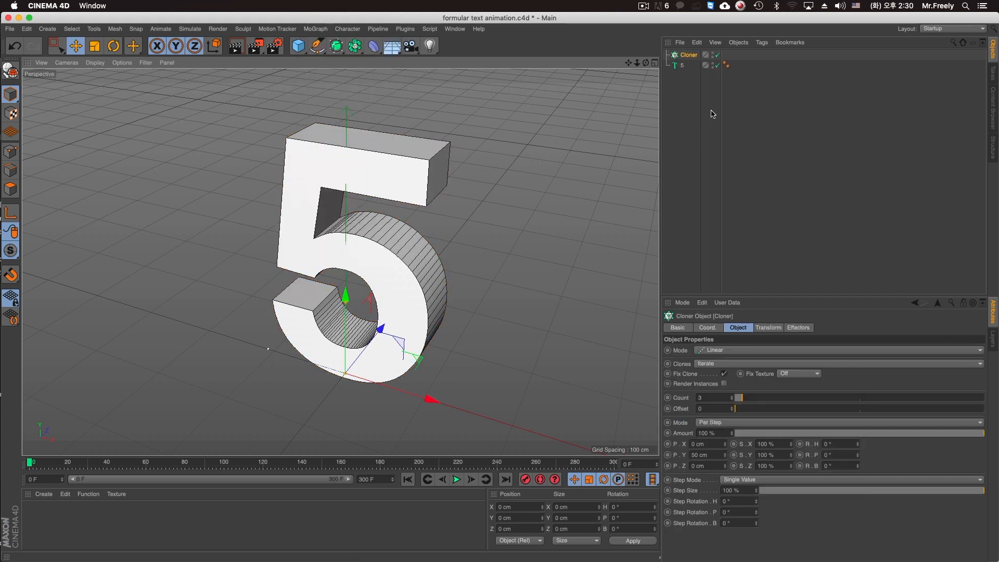
# Rename the cloner to "5_Cloner" and save the project.
pyautogui.click(688, 57)
pyautogui.doubleClick(690, 56)
pyautogui.write('5_')
pyautogui.press('Return')
pyautogui.press('super+s')
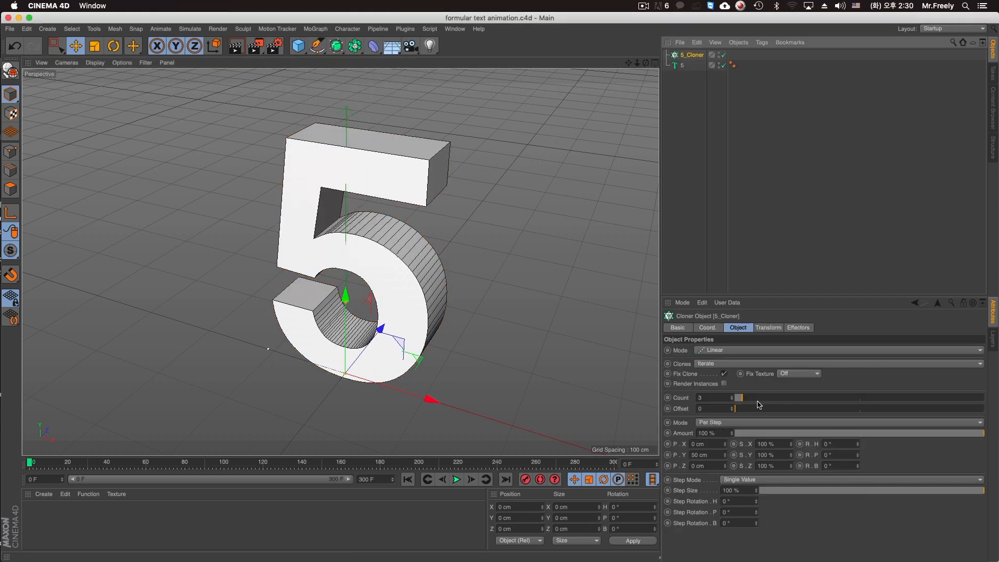
# Set the cloner's mode to Object and assign the "5" text as its target object.
pyautogui.click(732, 354)
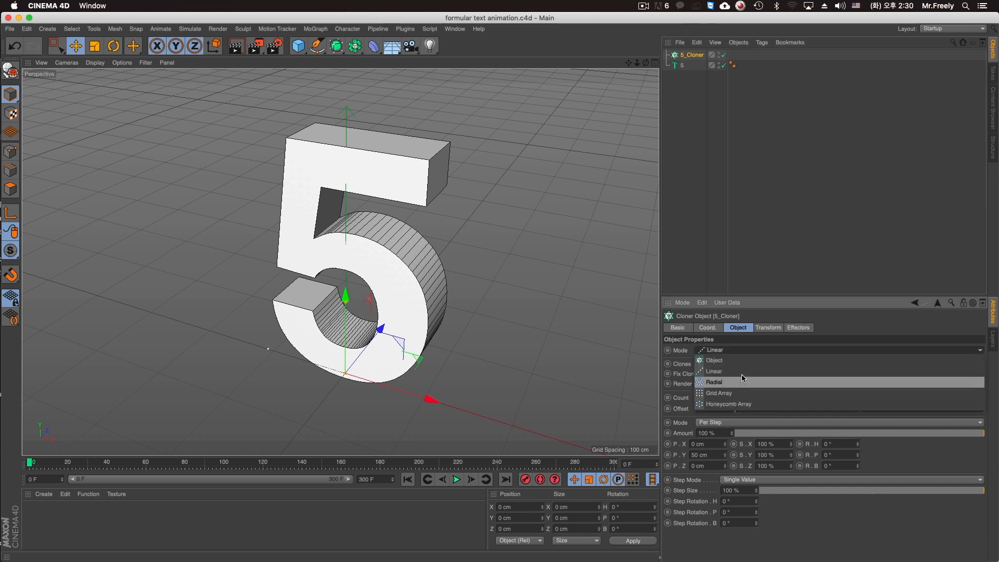
pyautogui.click(745, 360)
pyautogui.moveTo(745, 296); pyautogui.dragTo(738, 236)
pyautogui.moveTo(682, 67); pyautogui.dragTo(742, 339)
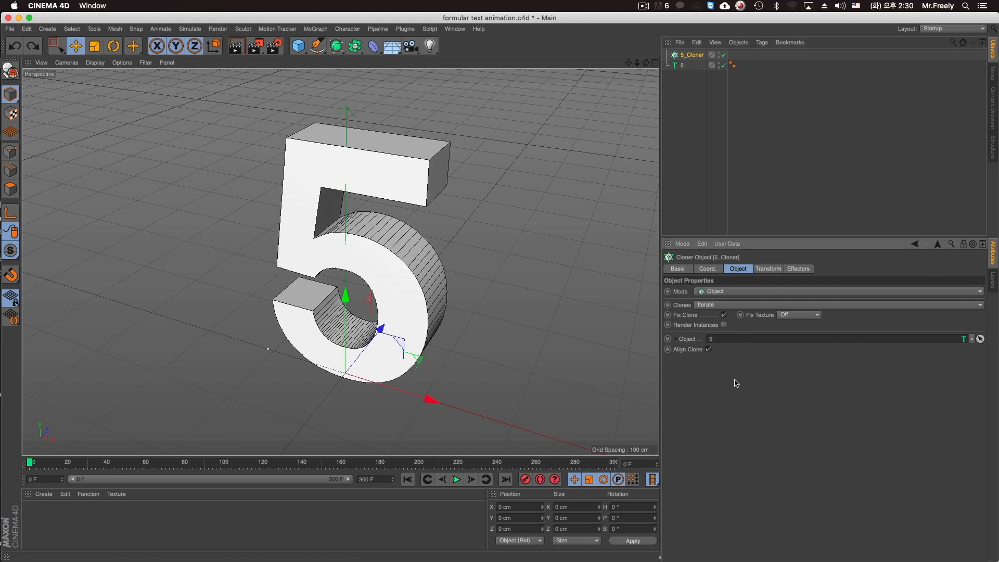
# Place the "5" text inside a new Connect object and rename that object to "5_Connect".
pyautogui.click(683, 66)
pyautogui.keyDown('alt'); pyautogui.moveTo(356, 48); pyautogui.dragTo(492, 80); pyautogui.keyUp('alt')
pyautogui.doubleClick(697, 66)
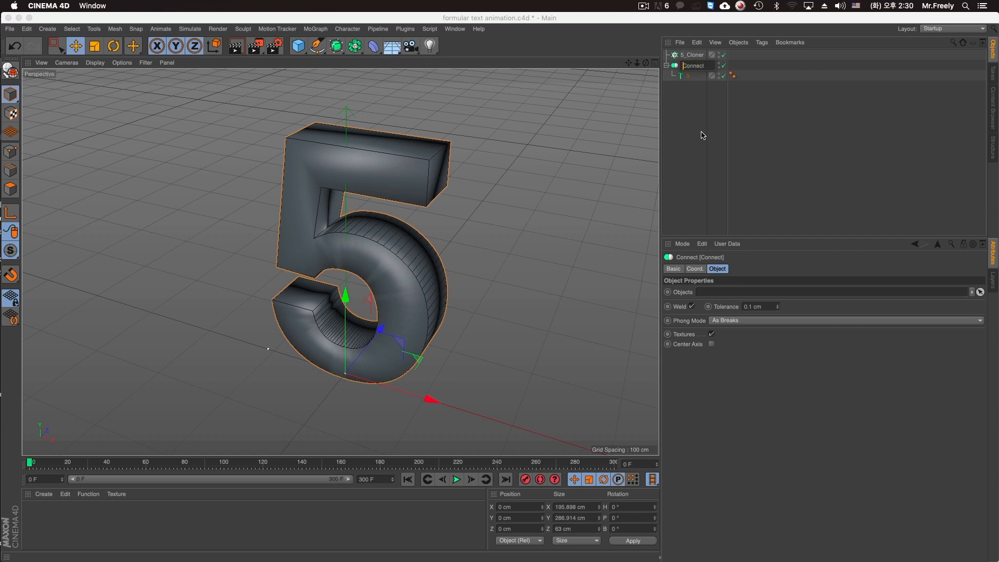
pyautogui.write('5_Connect')
pyautogui.press('Return')
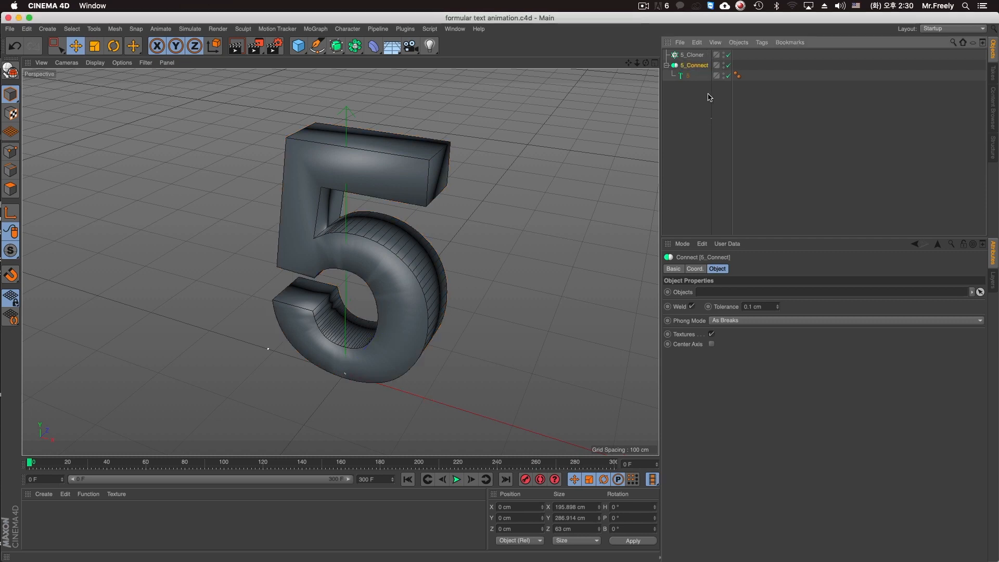
# Replace the target object of 5_Cloner with 5_Connect.
pyautogui.click(688, 55)
pyautogui.moveTo(695, 65); pyautogui.dragTo(723, 339)
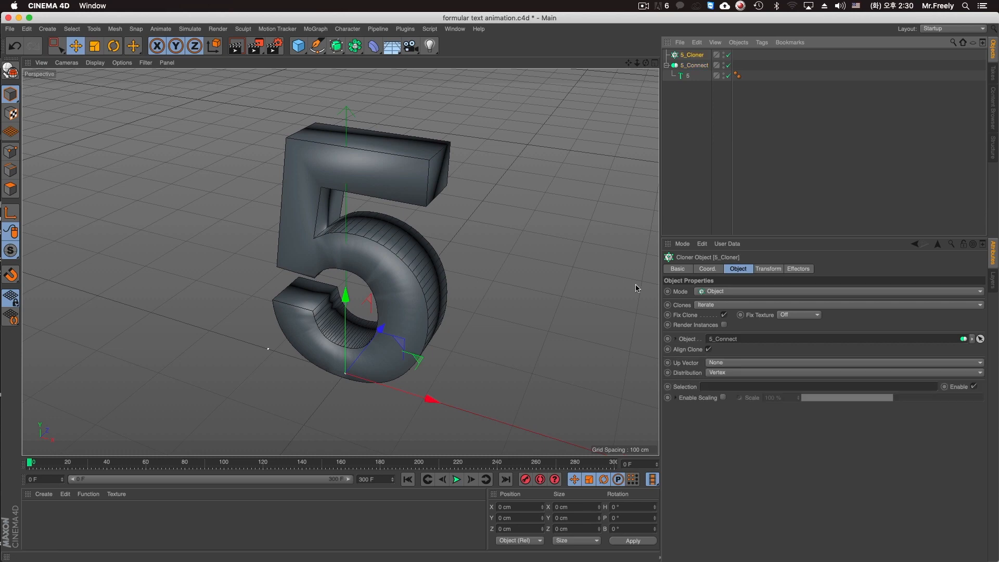
pyautogui.keyDown('alt'); pyautogui.moveTo(493, 289); pyautogui.dragTo(505, 235); pyautogui.keyUp('alt')
pyautogui.keyDown('alt'); pyautogui.moveTo(504, 234); pyautogui.dragTo(578, 210, button='middle'); pyautogui.keyUp('alt')
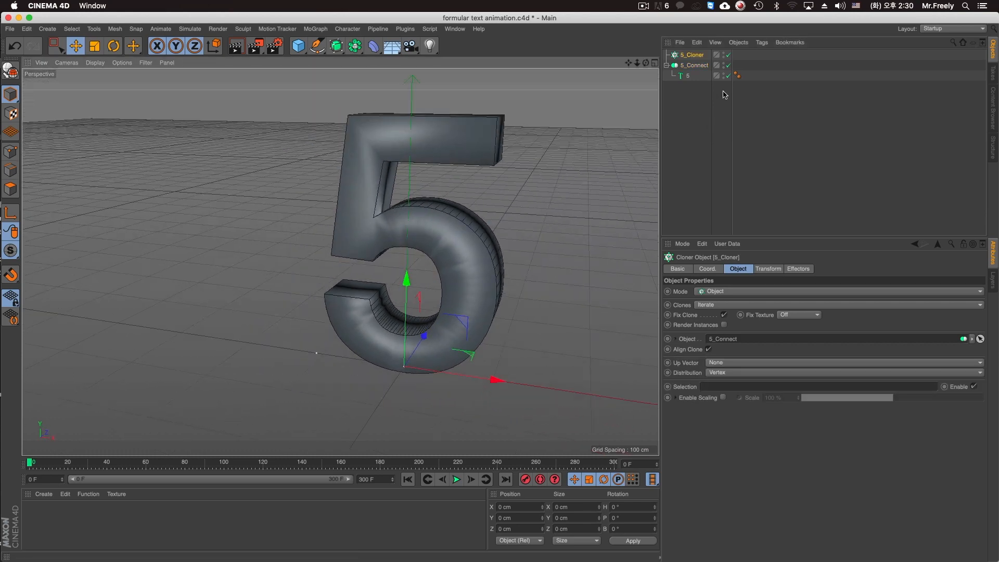
# Add a sphere as a child of 5_Cloner and set its radius to 30 cm.
pyautogui.moveTo(299, 48)
pyautogui.keyDown('shift'); pyautogui.mouseDown()
pyautogui.moveTo(383, 81)
pyautogui.moveTo(494, 79)
pyautogui.mouseUp(); pyautogui.keyUp('shift')
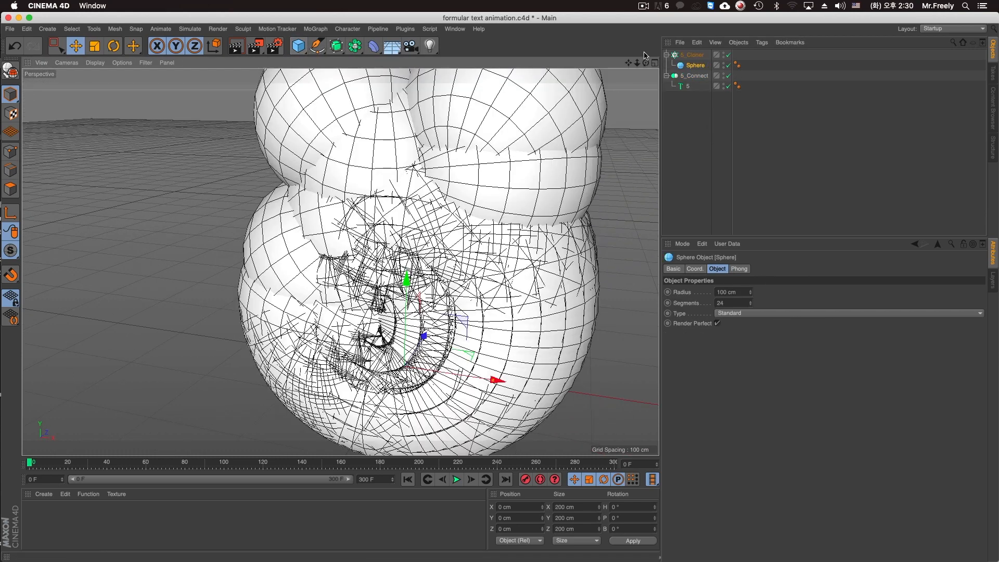
pyautogui.doubleClick(733, 303)
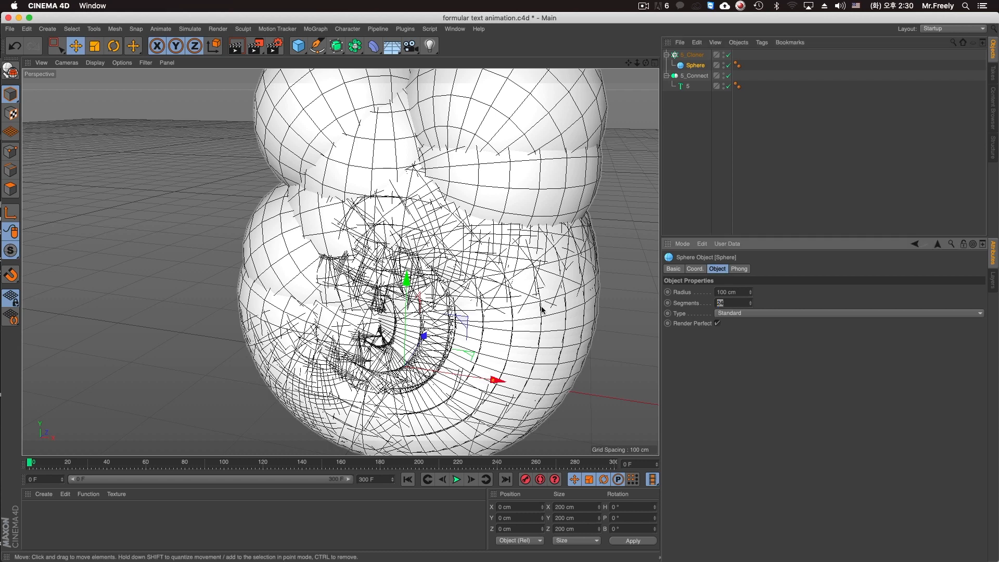
pyautogui.doubleClick(735, 292)
pyautogui.write('30')
pyautogui.press('Return')
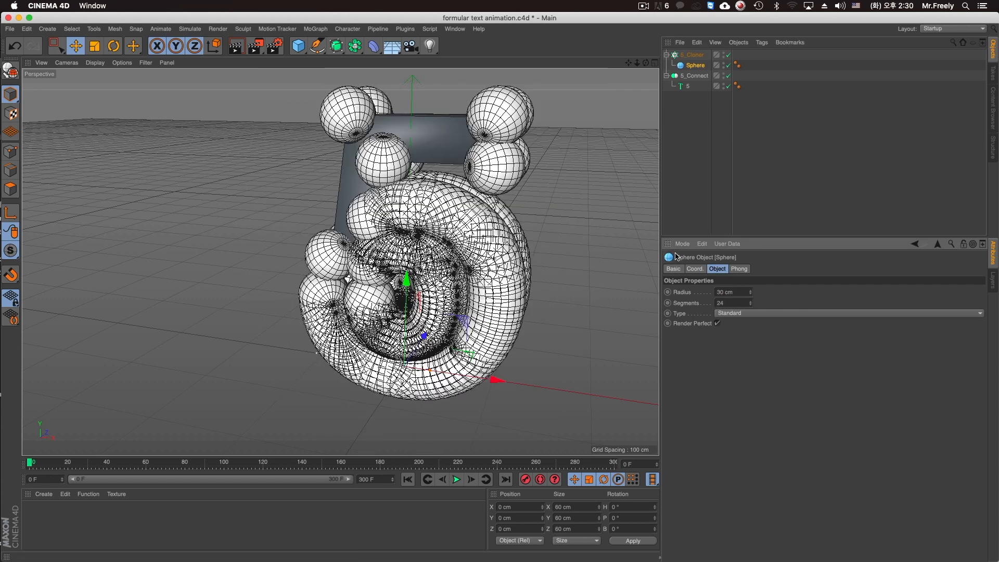
# Hide the 5_Connect object in the viewport and in renders.
pyautogui.click(697, 77)
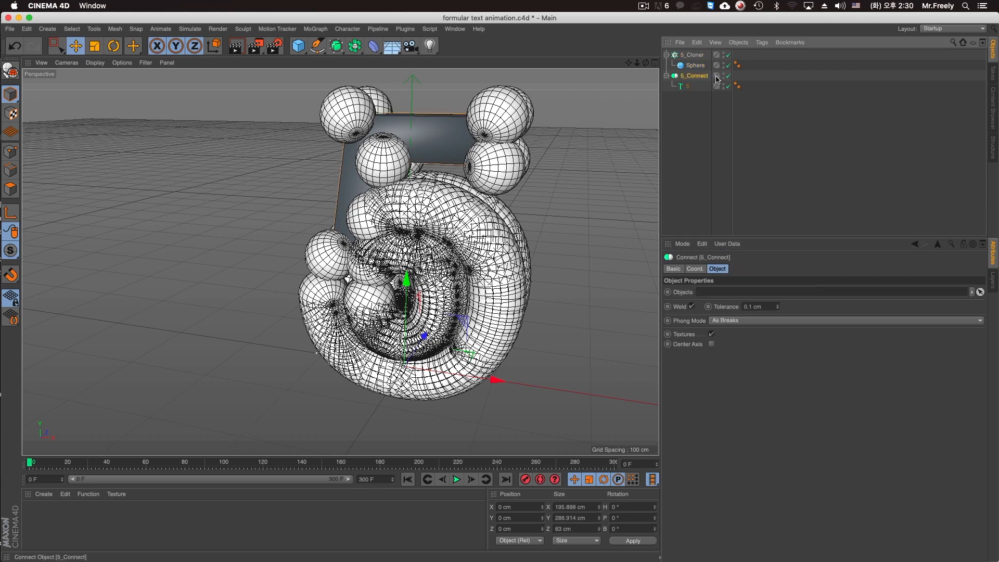
pyautogui.click(688, 65)
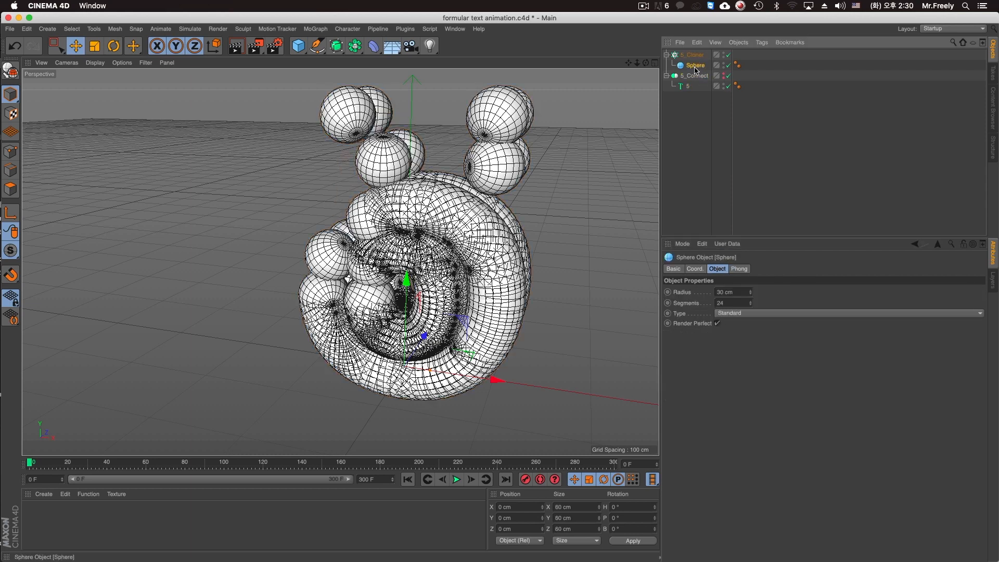
pyautogui.click(728, 110)
# Rename the cloned sphere to "5_particle_Sphere".
pyautogui.click(696, 66)
pyautogui.doubleClick(695, 68)
pyautogui.write('5_Sphere')
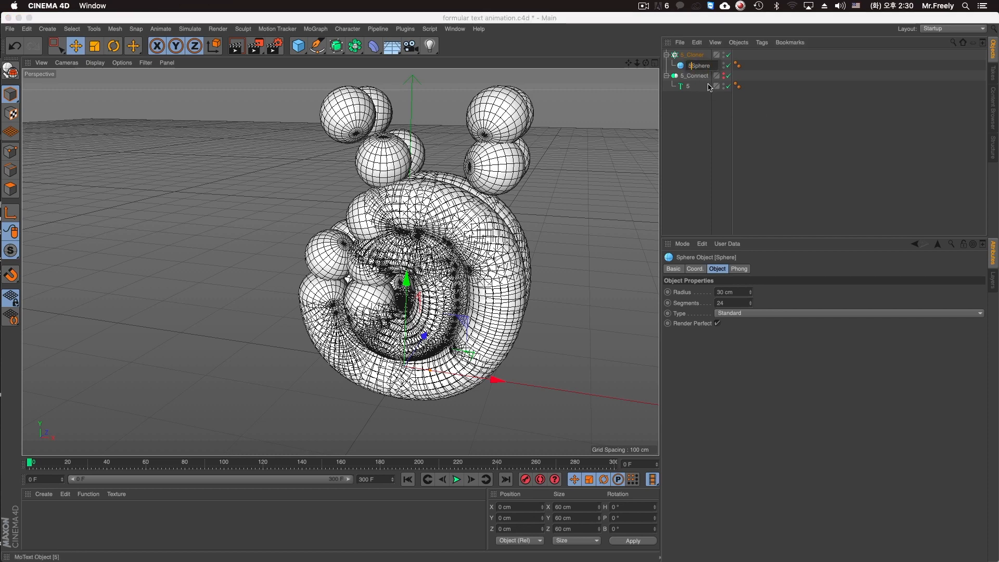
pyautogui.press('Return')
pyautogui.doubleClick(700, 66)
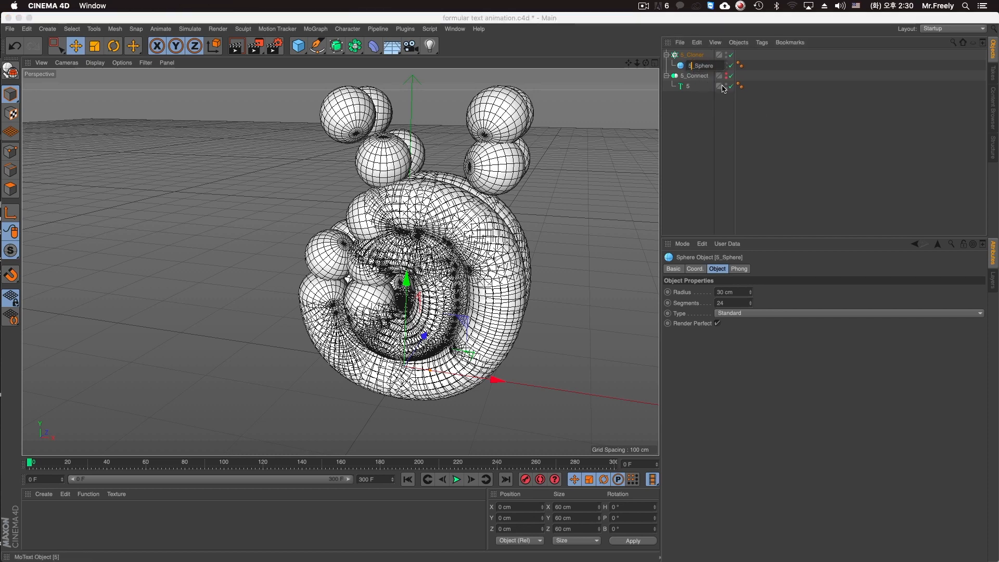
pyautogui.write('particle_')
pyautogui.press('Return')
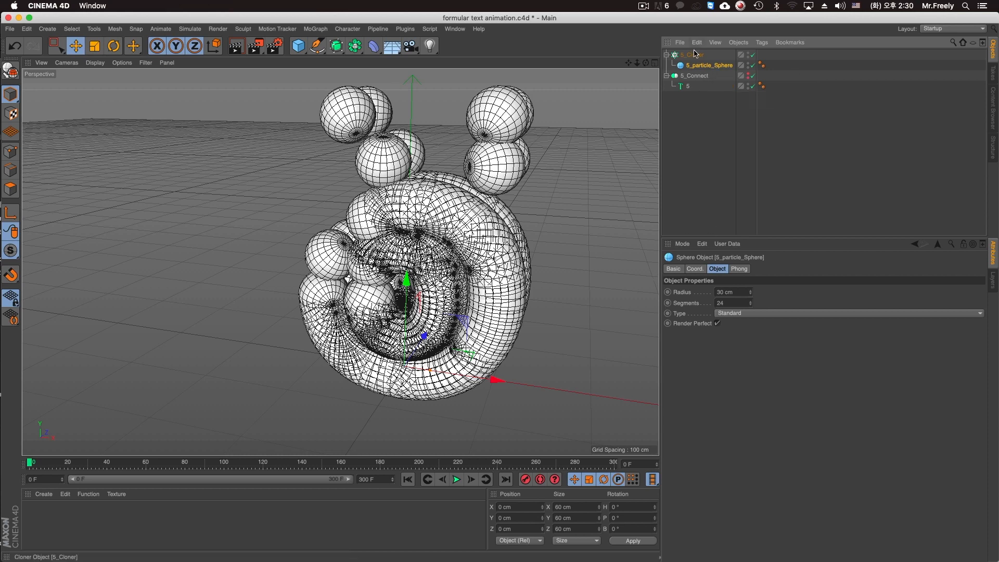
# Set the radius of 5_particle_Sphere to 15 cm.
pyautogui.click(731, 292)
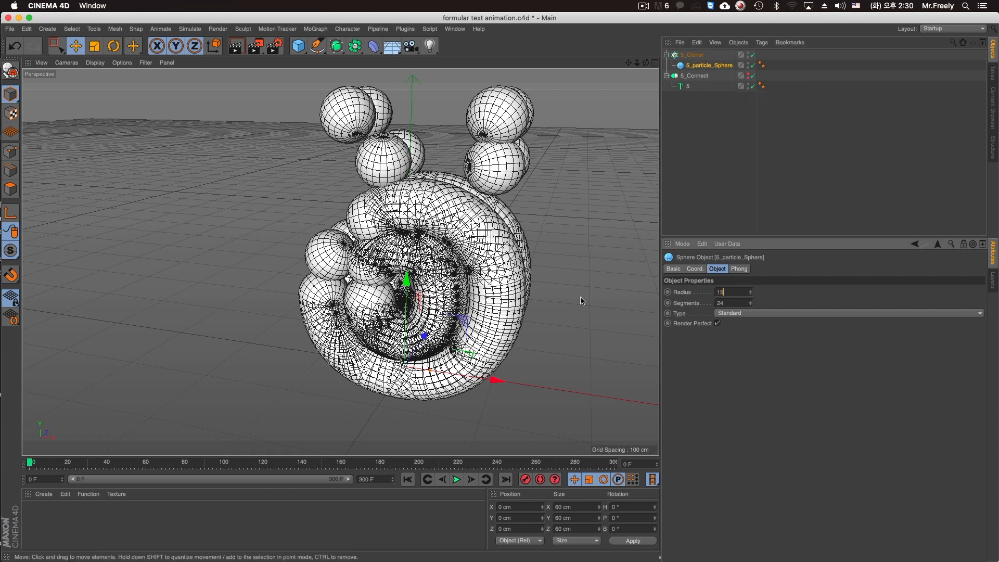
pyautogui.press('Return')
pyautogui.keyDown('alt'); pyautogui.moveTo(513, 187); pyautogui.dragTo(471, 141); pyautogui.keyUp('alt')
# Try the Surface distribution for the clones of 5_Cloner.
pyautogui.click(693, 55)
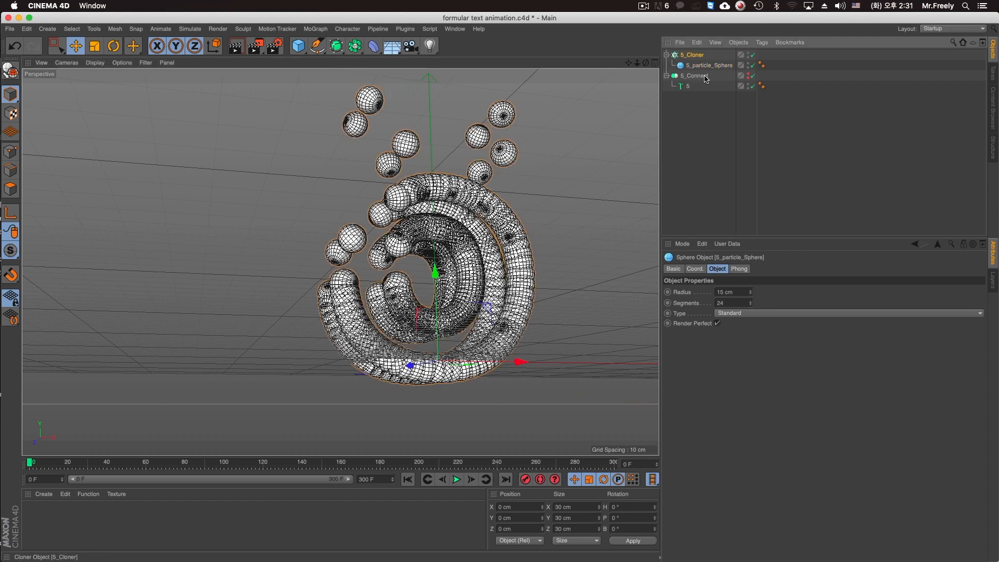
pyautogui.click(723, 373)
pyautogui.click(739, 420)
pyautogui.keyDown('alt'); pyautogui.moveTo(513, 260); pyautogui.dragTo(547, 310); pyautogui.keyUp('alt')
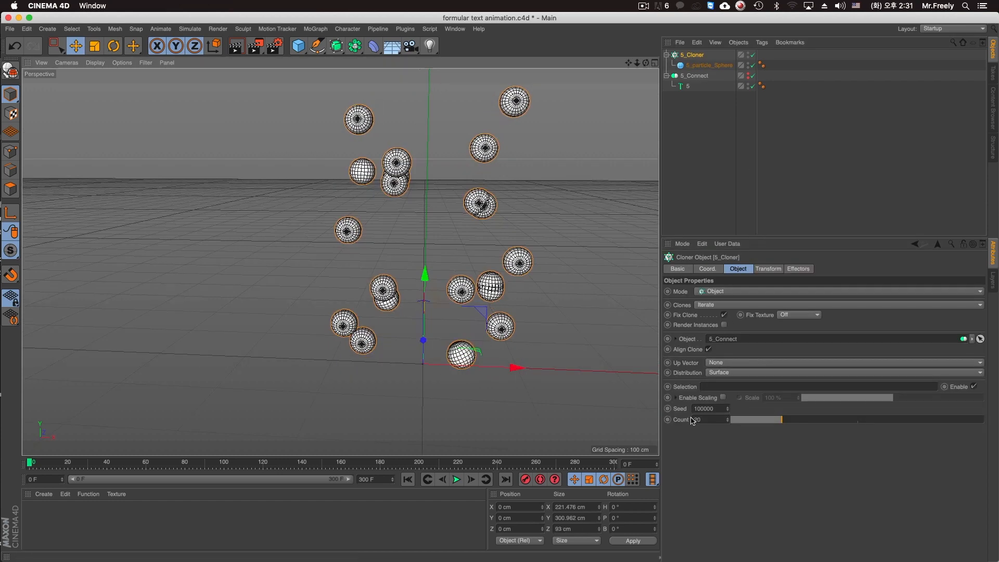
# Set the distribution of 5_Cloner to Volume and its clone count to 200.
pyautogui.click(724, 373)
pyautogui.click(729, 415)
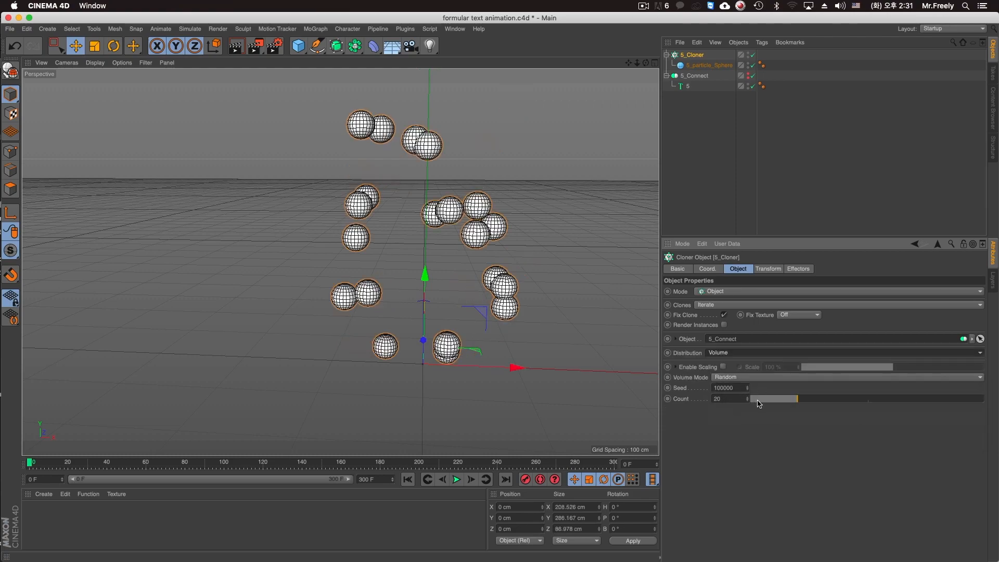
pyautogui.click(743, 399)
pyautogui.write('0')
pyautogui.press('Return')
pyautogui.moveTo(500, 271)
pyautogui.keyDown('alt'); pyautogui.mouseDown()
pyautogui.moveTo(538, 278)
pyautogui.moveTo(495, 266)
pyautogui.mouseUp(); pyautogui.keyUp('alt')
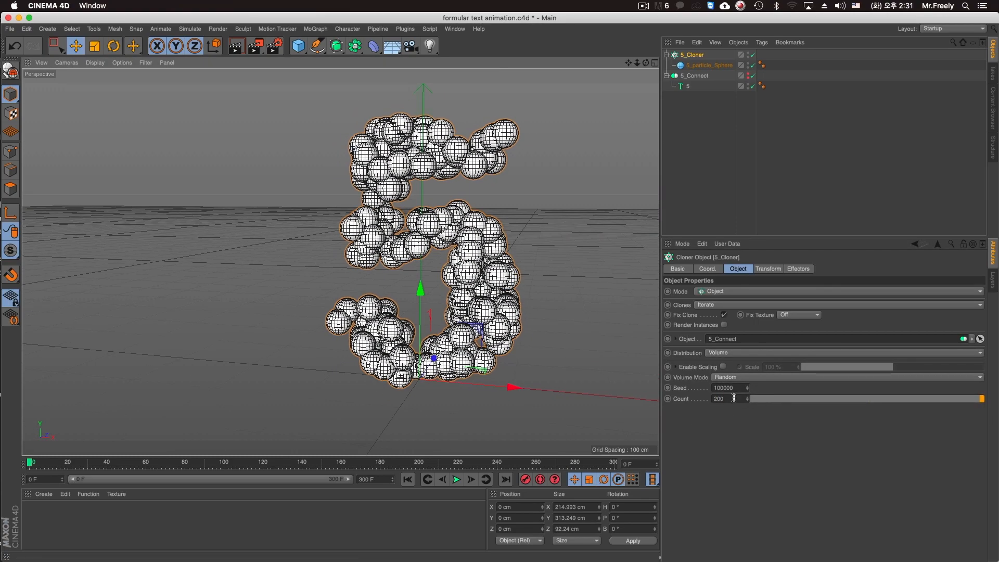
# Raise the clone count of 5_Cloner to 250.
pyautogui.moveTo(736, 399); pyautogui.dragTo(624, 401)
pyautogui.write('250')
pyautogui.press('Return')
pyautogui.scroll(2, 477, 272)
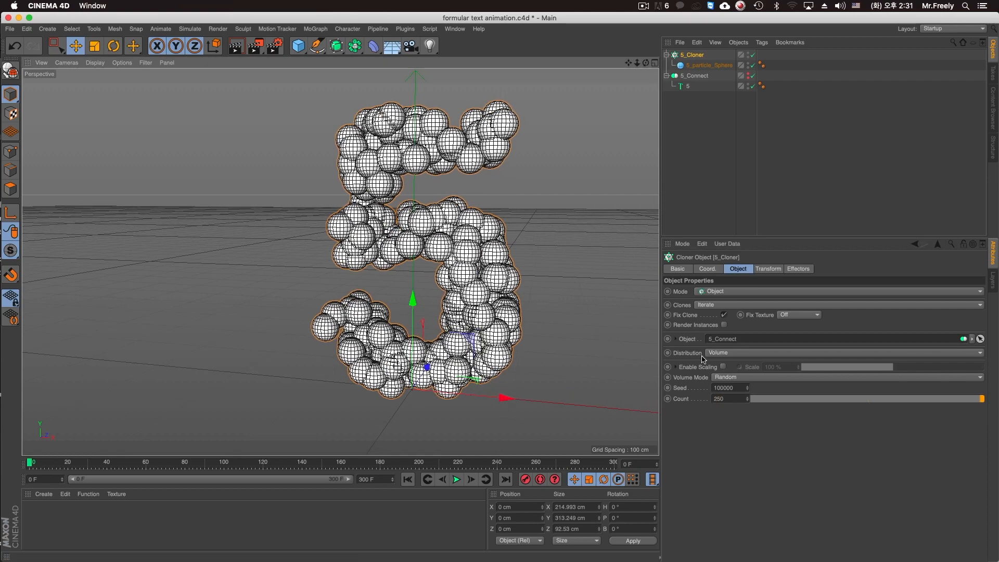
# Set the volume mode of 5_Cloner to Surface and adjust its random seed.
pyautogui.click(727, 378)
pyautogui.click(732, 397)
pyautogui.keyDown('alt'); pyautogui.moveTo(596, 301); pyautogui.dragTo(538, 277); pyautogui.keyUp('alt')
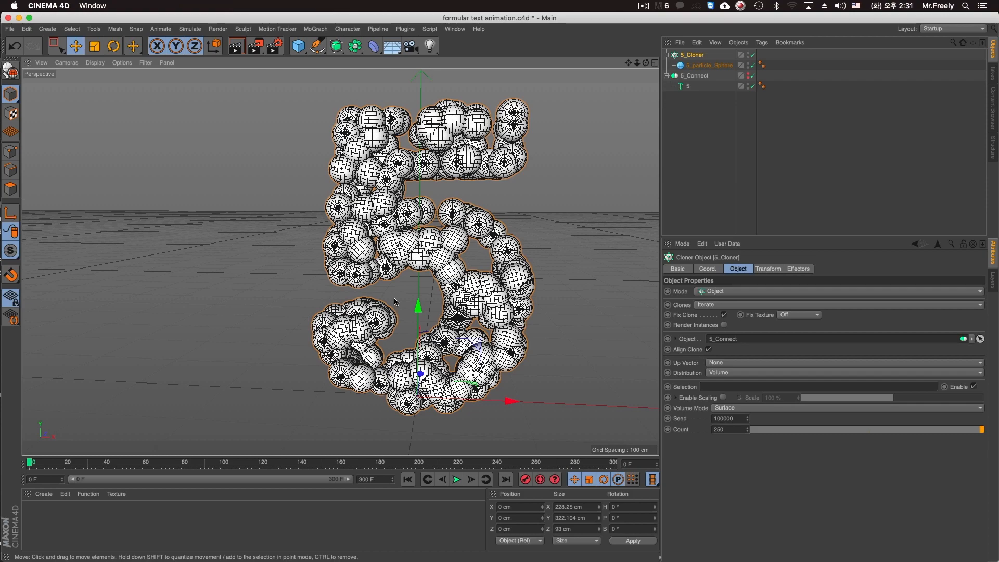
pyautogui.click(749, 419)
pyautogui.moveTo(425, 240)
pyautogui.keyDown('alt'); pyautogui.mouseDown()
pyautogui.moveTo(602, 296)
pyautogui.moveTo(434, 279)
pyautogui.moveTo(412, 247)
pyautogui.mouseUp(); pyautogui.keyUp('alt')
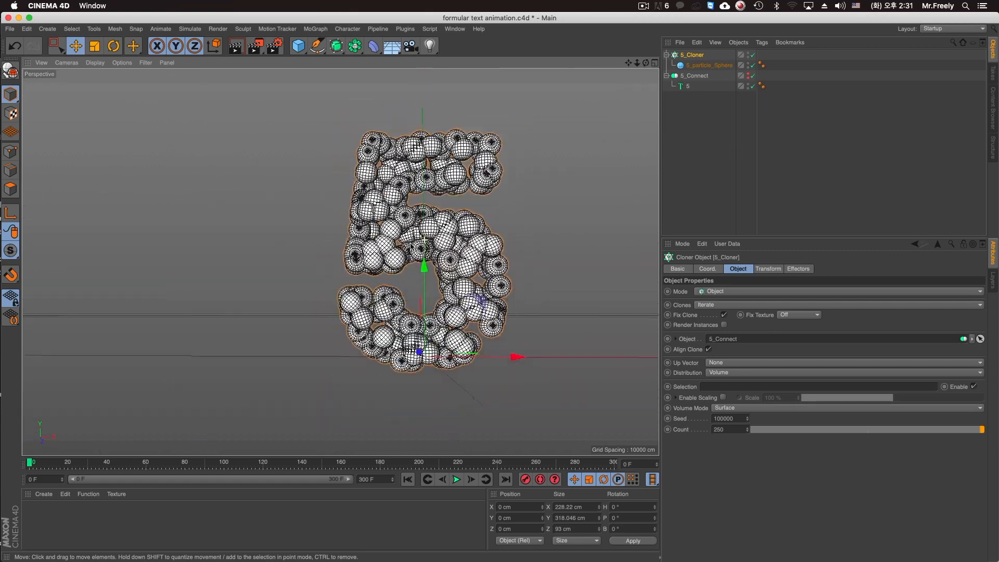
# Add a COFFEE effector to 5_Cloner.
pyautogui.press('super+r')
pyautogui.press('super+s')
pyautogui.keyDown('alt'); pyautogui.moveTo(408, 278); pyautogui.dragTo(359, 285, button='middle'); pyautogui.keyUp('alt')
pyautogui.keyDown('alt'); pyautogui.moveTo(359, 285); pyautogui.dragTo(388, 298); pyautogui.keyUp('alt')
pyautogui.scroll(4, 388, 298)
pyautogui.scroll(-5, 388, 297)
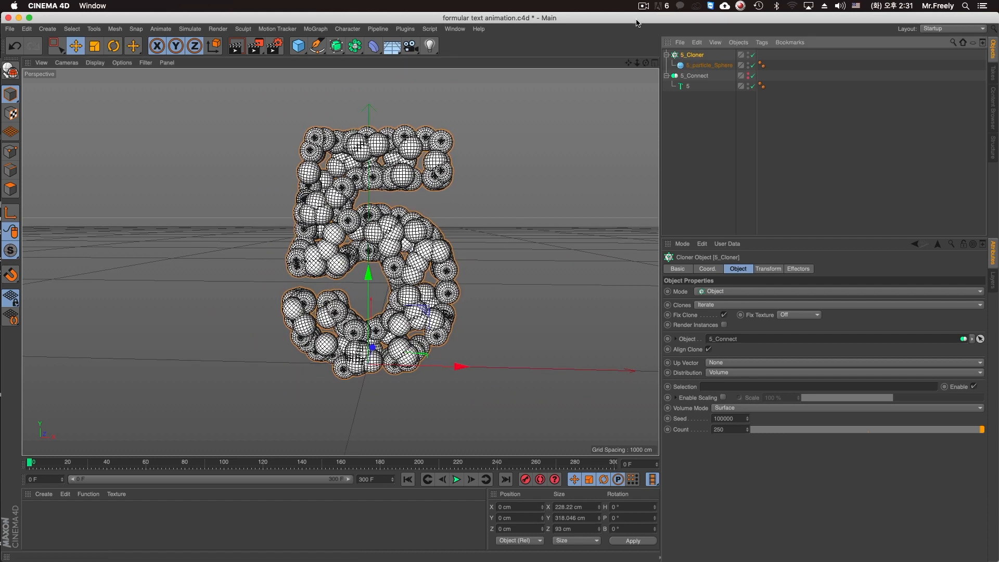
pyautogui.click(316, 29)
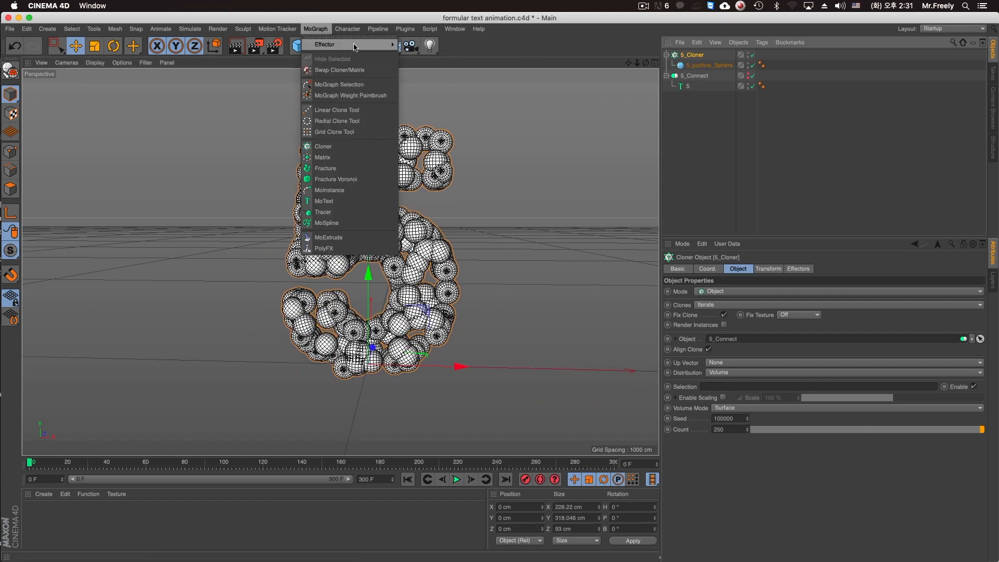
pyautogui.moveTo(359, 45)
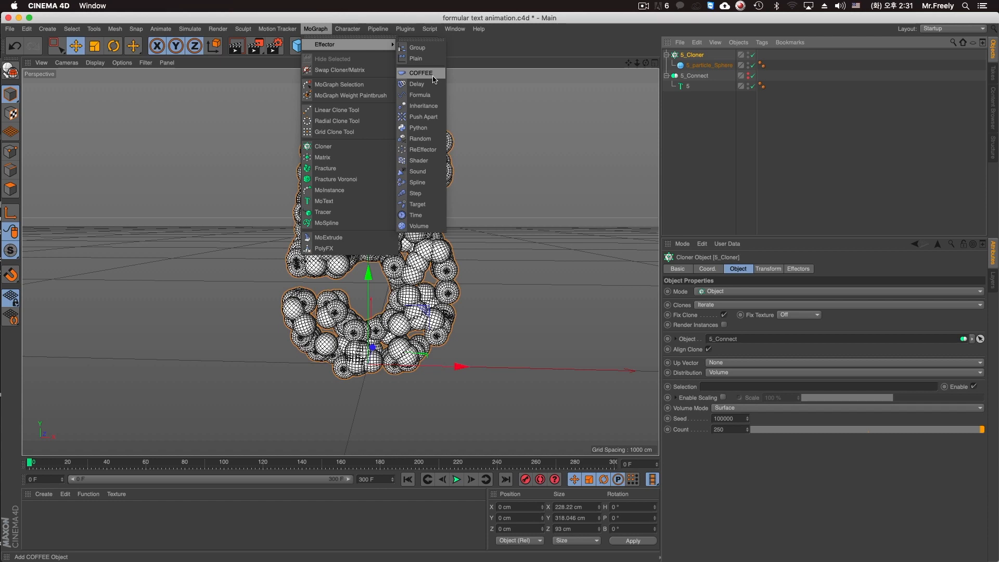
pyautogui.click(433, 76)
# Disable the COFFEE effector and add a Plain effector to 5_Cloner.
pyautogui.click(695, 65)
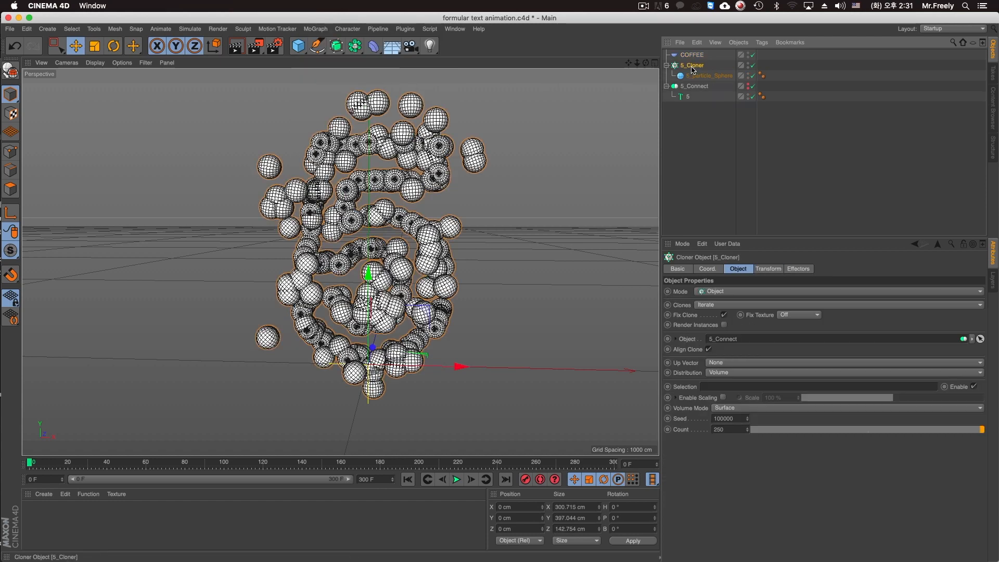
pyautogui.click(753, 55)
pyautogui.click(319, 30)
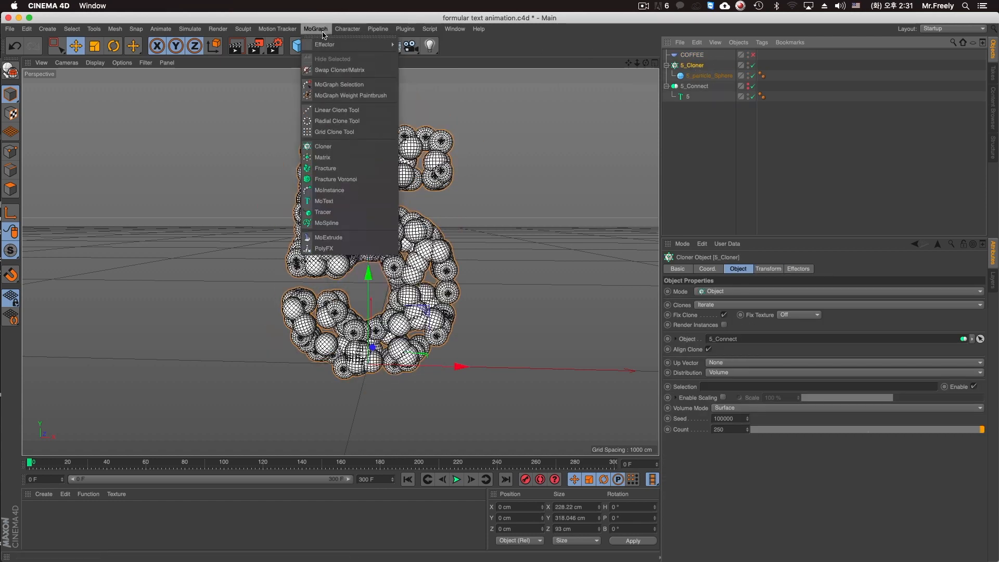
pyautogui.moveTo(359, 45)
pyautogui.click(433, 120)
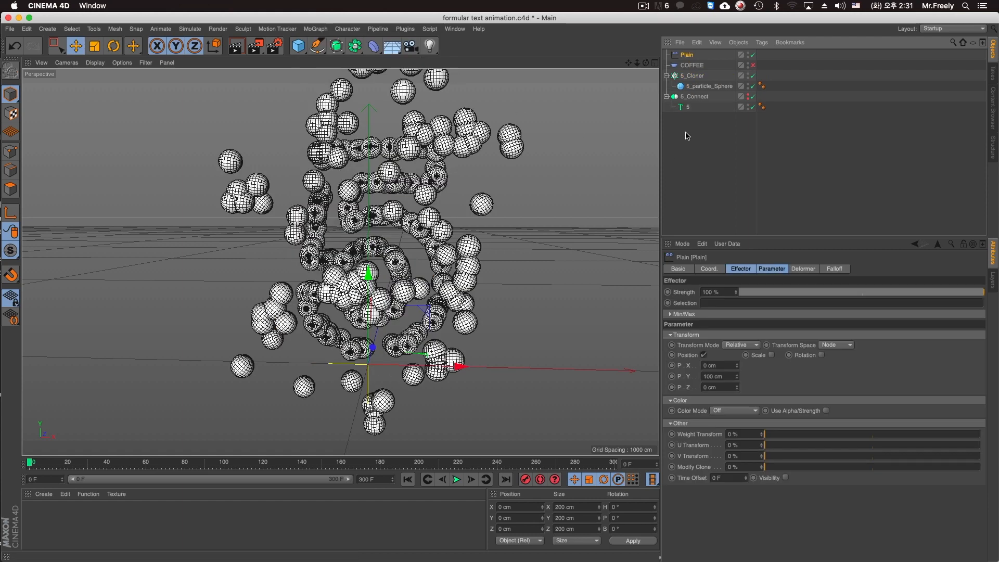
# Compare how the Plain and COFFEE effectors displace the clones by enabling and disabling them individually.
pyautogui.click(693, 65)
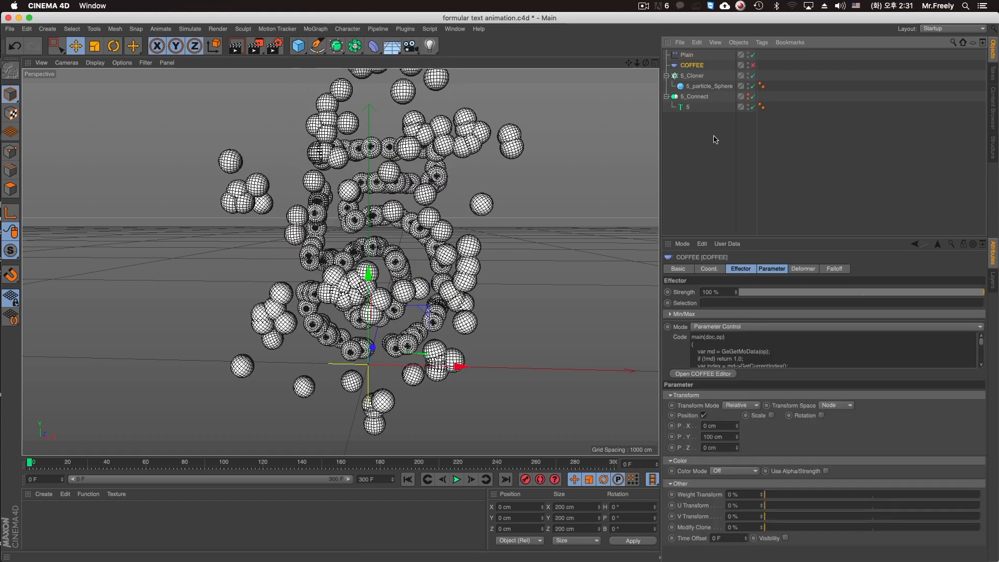
pyautogui.click(753, 55)
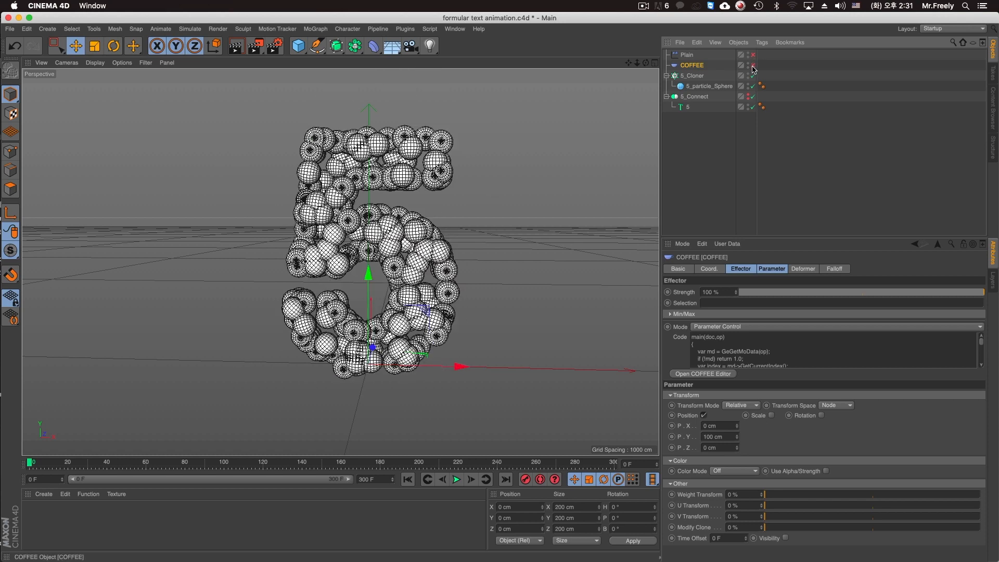
pyautogui.click(753, 55)
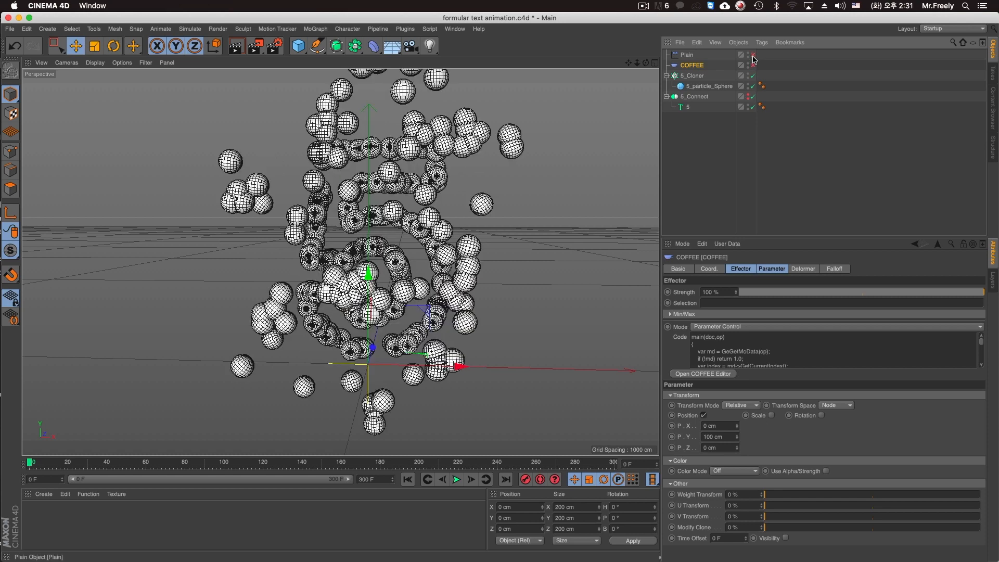
pyautogui.click(753, 55)
pyautogui.click(753, 65)
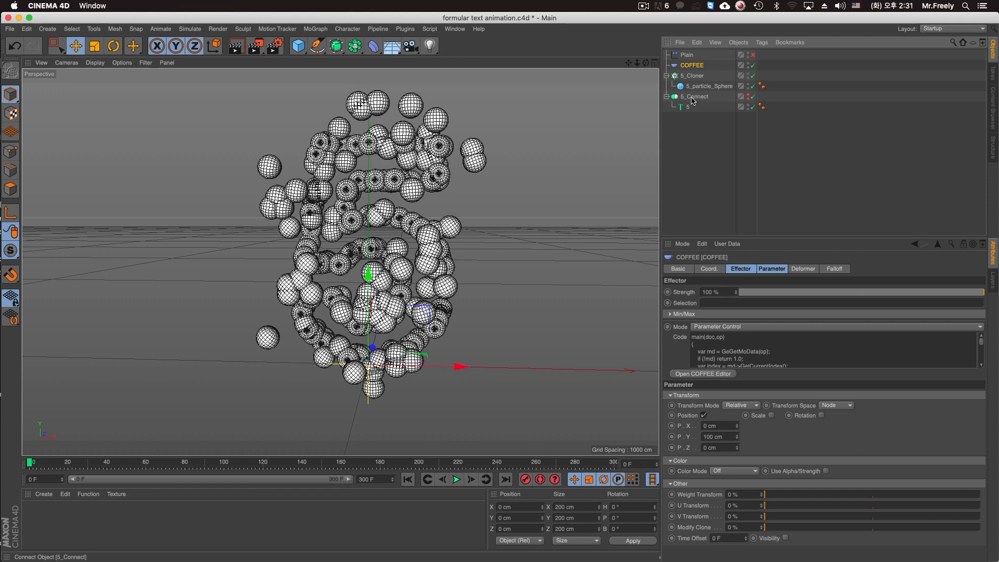
# Examine the COFFEE effector's code in Parameter Control and Full Control modes.
pyautogui.click(719, 348)
pyautogui.press('super+a')
pyautogui.click(750, 347)
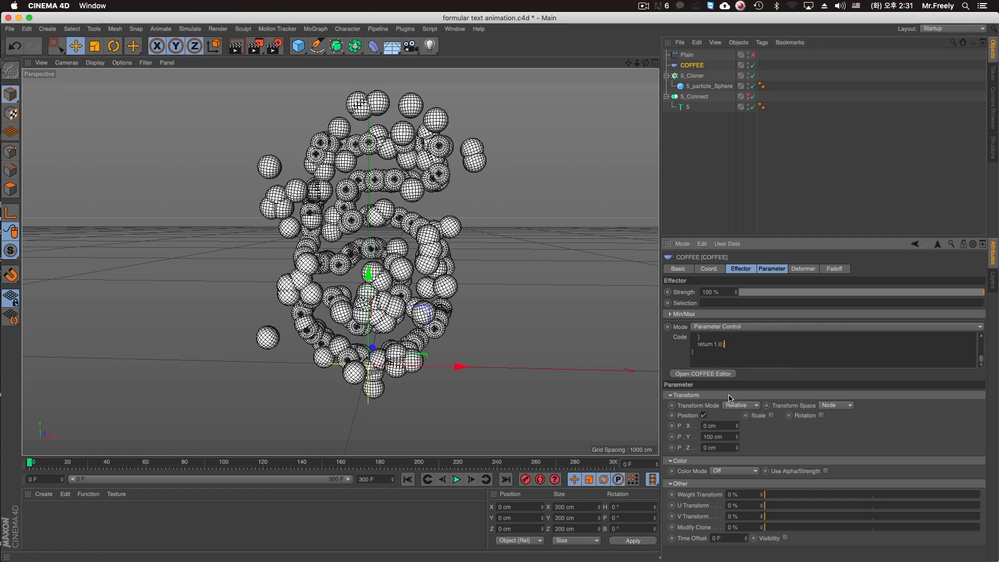
pyautogui.click(729, 326)
pyautogui.click(729, 343)
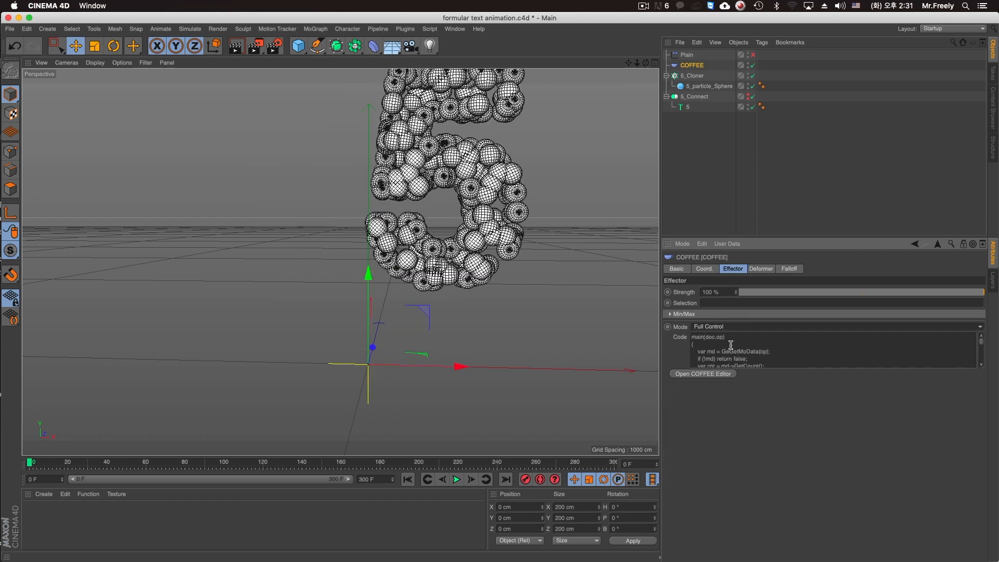
pyautogui.click(723, 326)
pyautogui.click(724, 335)
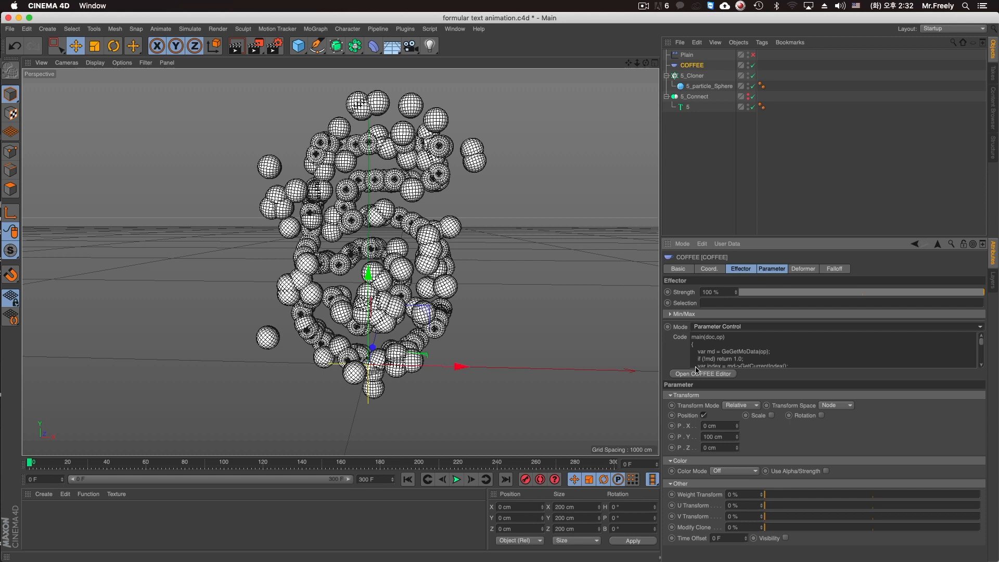
# Disable the COFFEE effector, enable the Plain effector and show its settings.
pyautogui.click(753, 66)
pyautogui.click(753, 55)
pyautogui.click(687, 55)
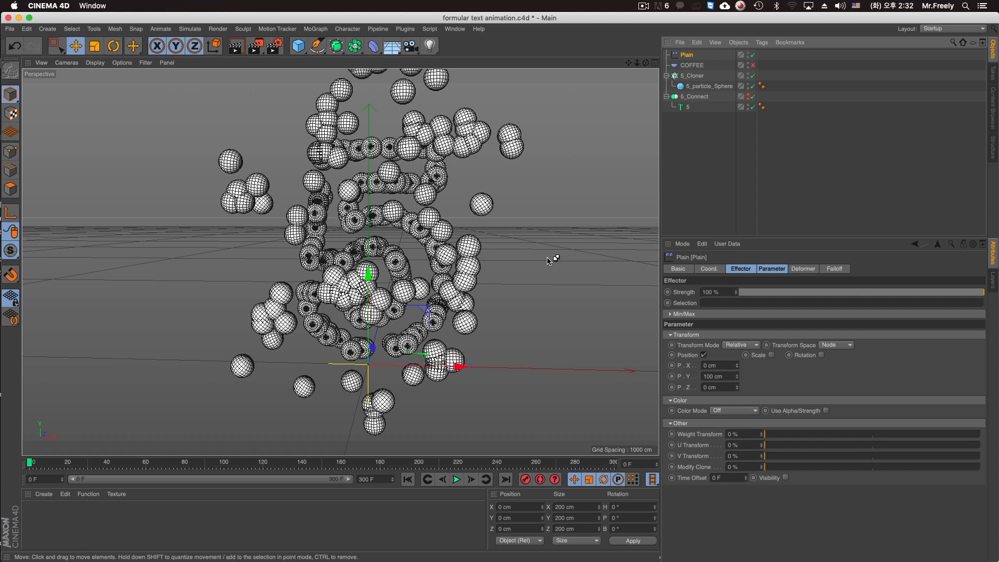
# Create a new scene and add a cube to it.
pyautogui.press('super+n')
pyautogui.click(298, 46)
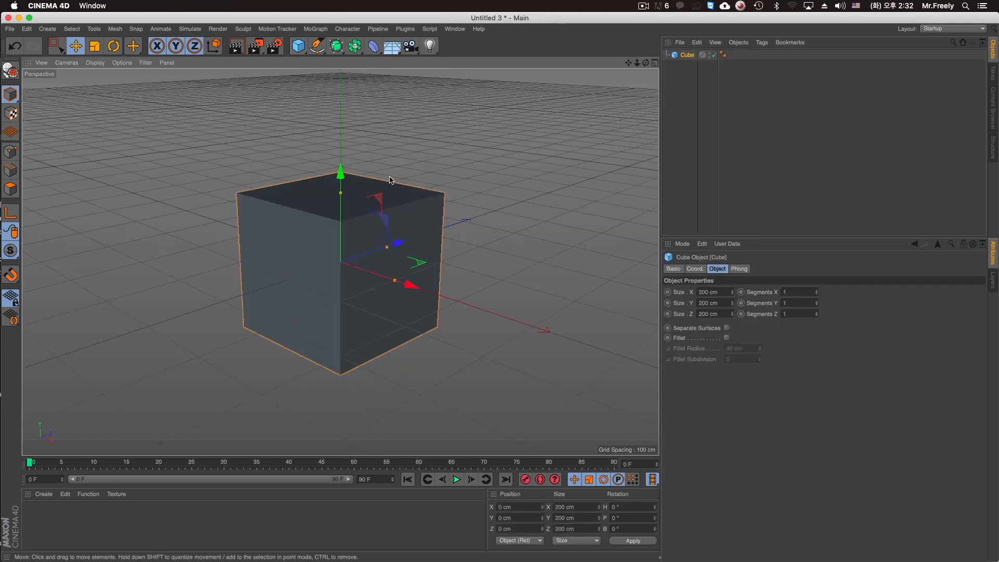
pyautogui.keyDown('alt'); pyautogui.moveTo(380, 180); pyautogui.dragTo(320, 200, button='right'); pyautogui.keyUp('alt')
pyautogui.keyDown('alt'); pyautogui.moveTo(320, 200); pyautogui.dragTo(368, 221); pyautogui.keyUp('alt')
pyautogui.keyDown('alt'); pyautogui.moveTo(368, 220); pyautogui.dragTo(270, 236, button='middle'); pyautogui.keyUp('alt')
# Add a Linear Cloner with a count of 6 and nest the Cube inside it.
pyautogui.click(316, 30)
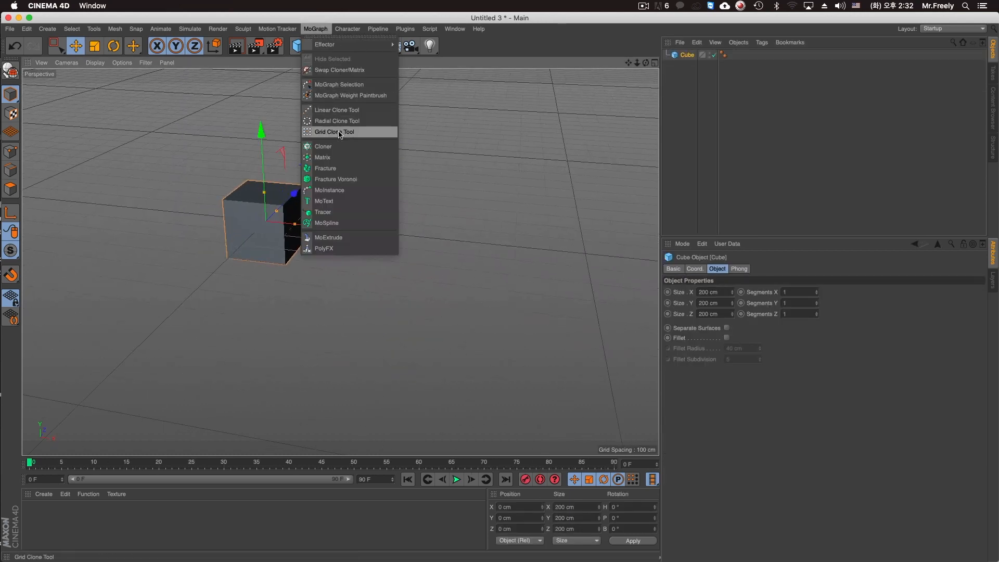
pyautogui.click(324, 147)
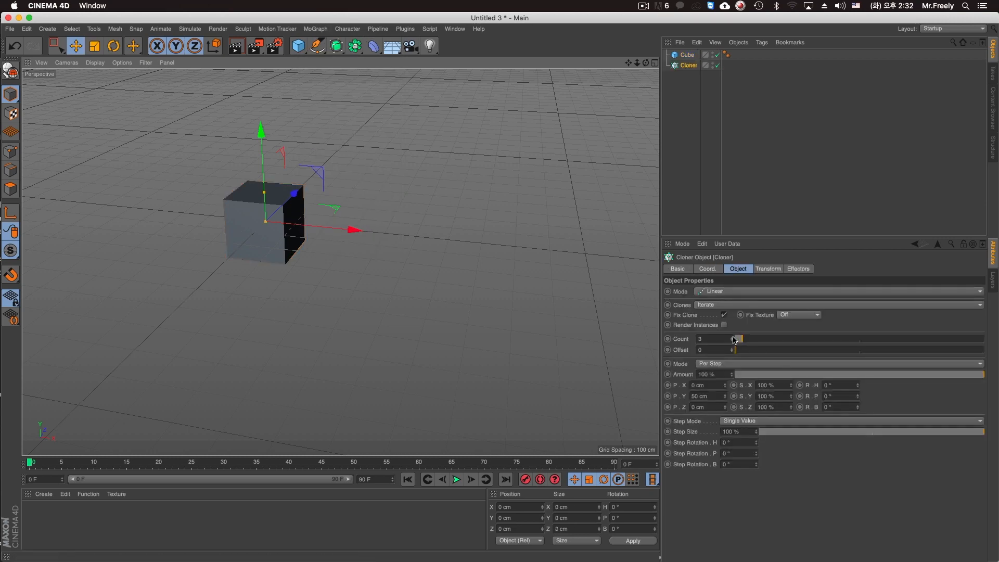
pyautogui.moveTo(734, 339); pyautogui.dragTo(750, 339)
pyautogui.moveTo(687, 54); pyautogui.dragTo(689, 66)
pyautogui.click(689, 55)
# Space the cube clones 349 cm apart along Y.
pyautogui.keyDown('alt'); pyautogui.moveTo(446, 161); pyautogui.dragTo(473, 344, button='middle'); pyautogui.keyUp('alt')
pyautogui.keyDown('alt'); pyautogui.moveTo(473, 344); pyautogui.dragTo(339, 262, button='right'); pyautogui.keyUp('alt')
pyautogui.keyDown('alt'); pyautogui.moveTo(340, 262); pyautogui.dragTo(495, 235); pyautogui.keyUp('alt')
pyautogui.keyDown('alt'); pyautogui.moveTo(475, 169); pyautogui.dragTo(479, 163, button='middle'); pyautogui.keyUp('alt')
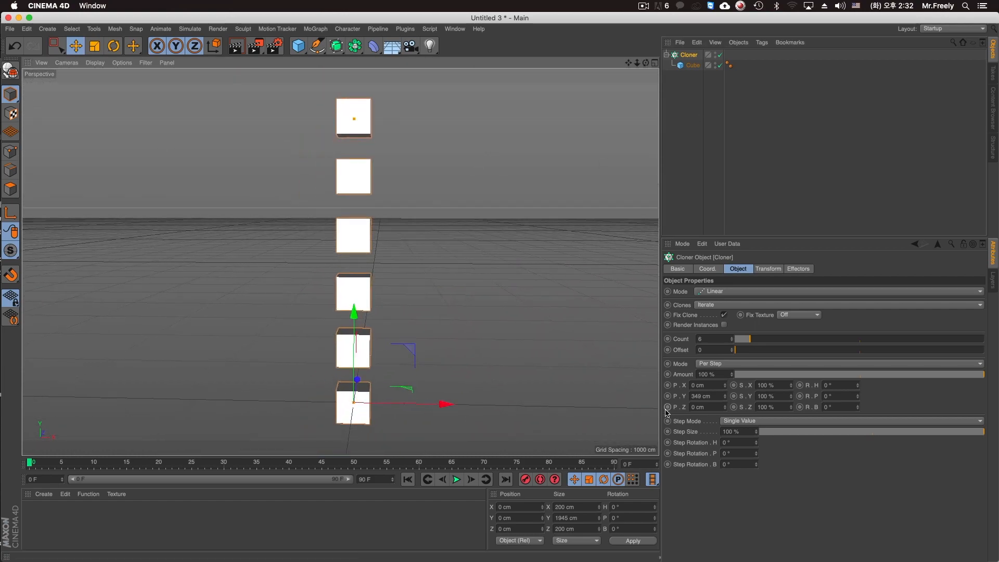
# Add a Plain effector to the cube Cloner and set its Y position offset to 83 cm.
pyautogui.click(315, 29)
pyautogui.moveTo(333, 45)
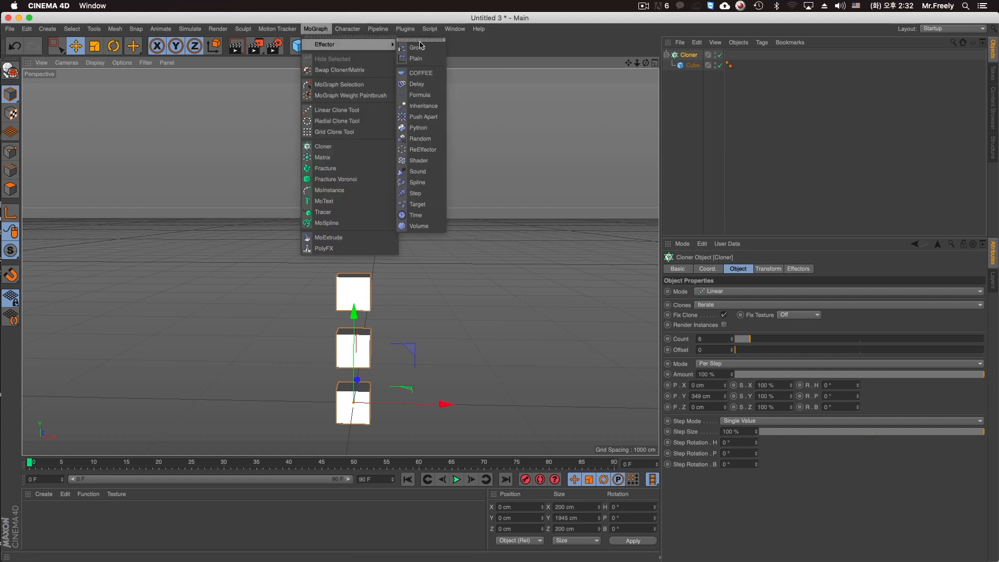
pyautogui.click(417, 58)
pyautogui.moveTo(737, 375); pyautogui.dragTo(768, 383)
# Enable uniform Scale and Rotation on the Plain effector, with a heading rotation of 85°.
pyautogui.click(771, 355)
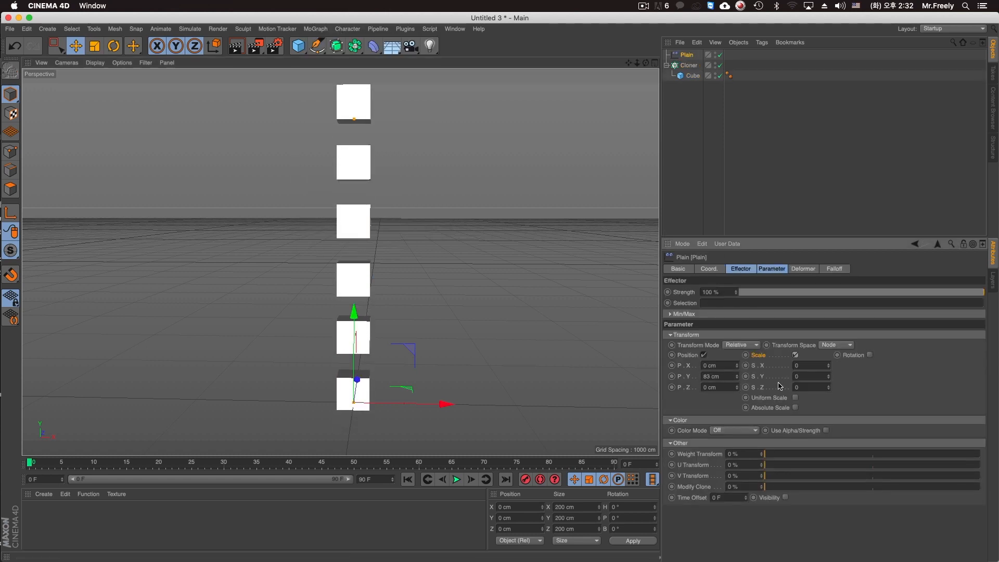
pyautogui.click(796, 397)
pyautogui.moveTo(829, 365)
pyautogui.mouseDown()
pyautogui.moveTo(876, 366)
pyautogui.moveTo(856, 366)
pyautogui.moveTo(902, 348)
pyautogui.moveTo(871, 89)
pyautogui.mouseUp()
pyautogui.press('super+z')
pyautogui.click(870, 355)
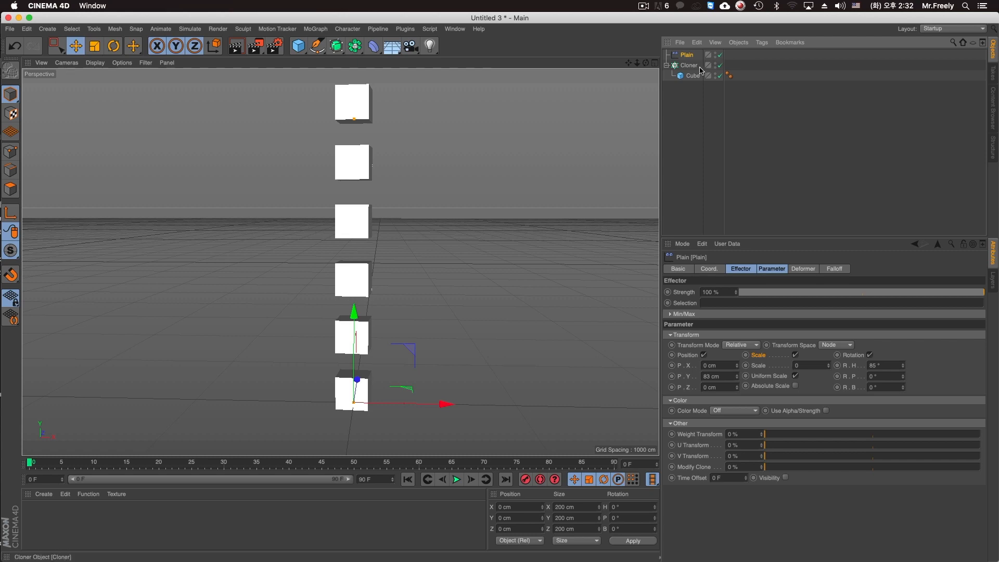
# Disable the Plain effector and add a COFFEE effector to the cube Cloner.
pyautogui.click(721, 54)
pyautogui.click(689, 65)
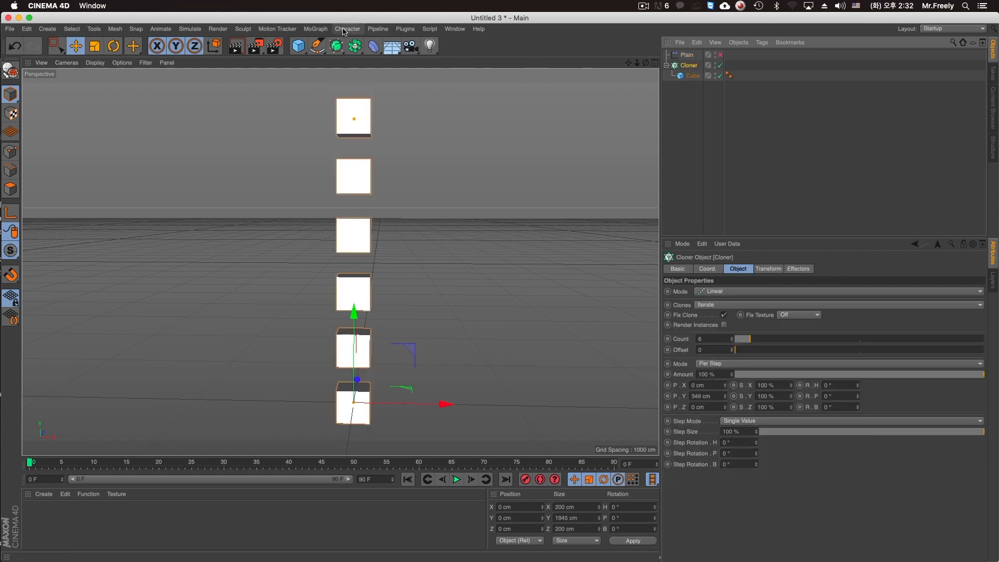
pyautogui.click(315, 28)
pyautogui.moveTo(365, 45)
pyautogui.click(439, 73)
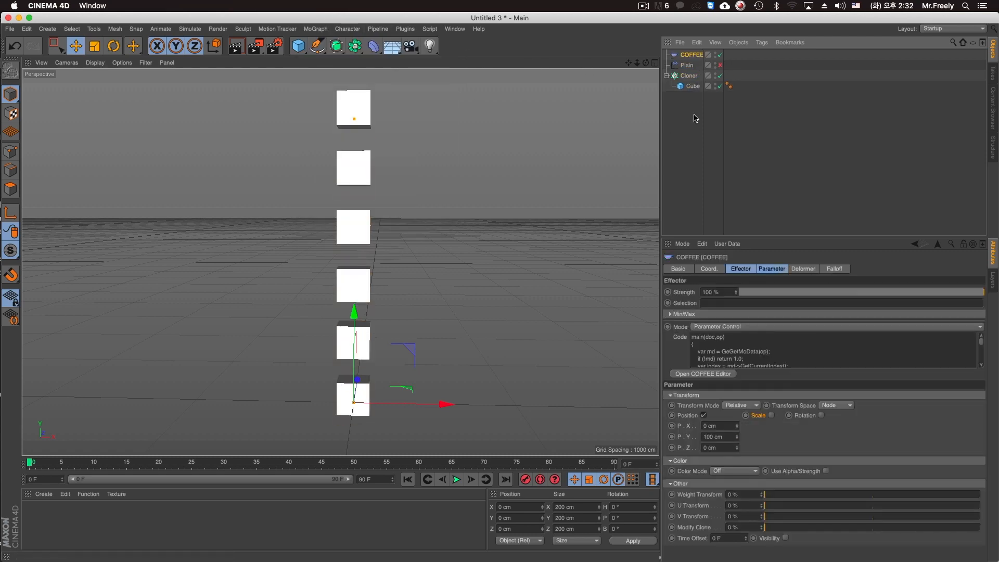
# Set the COFFEE effector's Y position offset to 89 cm and enable its uniform Scale and Rotation.
pyautogui.moveTo(737, 437); pyautogui.dragTo(772, 432)
pyautogui.click(772, 415)
pyautogui.click(795, 458)
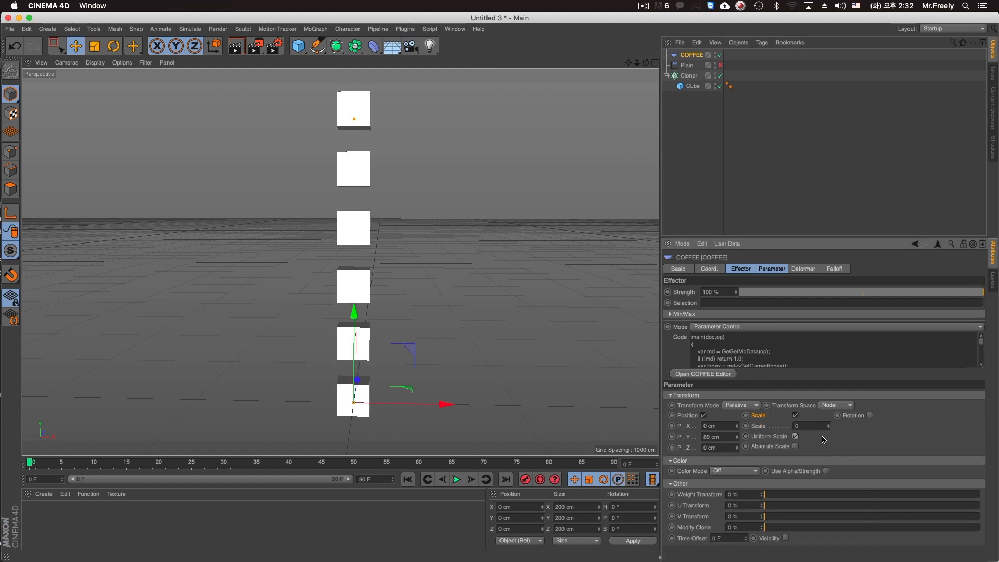
pyautogui.click(869, 415)
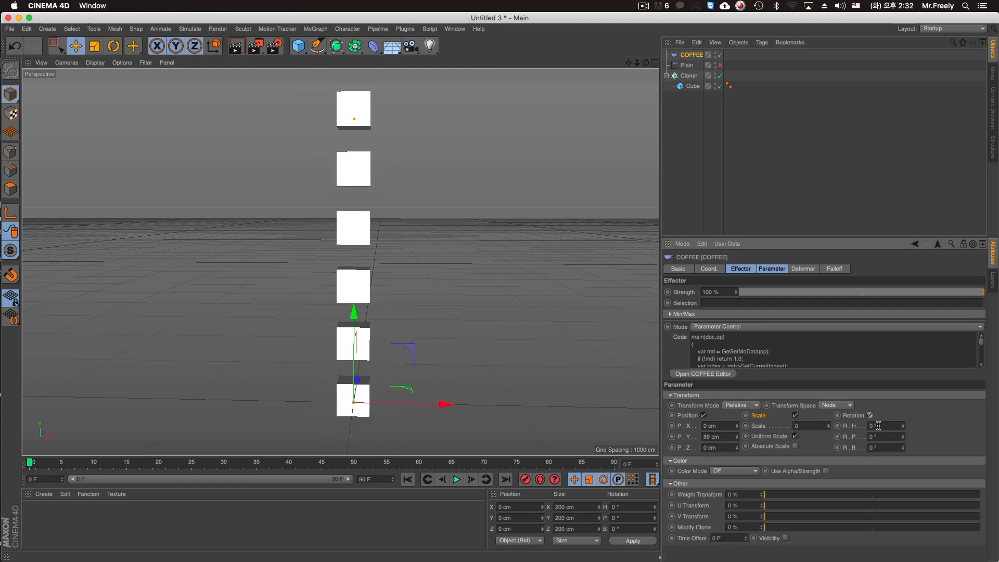
# Delete the COFFEE and Plain effectors from the cube scene.
pyautogui.press('Delete')
pyautogui.click(689, 66)
pyautogui.click(687, 56)
pyautogui.press('Delete')
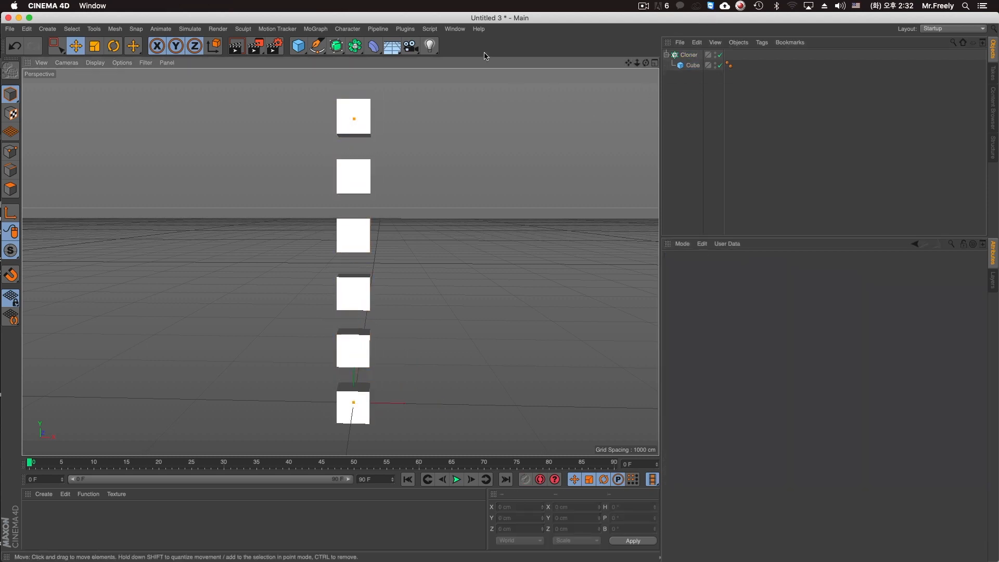
# Switch back to the formular text animation document and delete its Plain effector.
pyautogui.click(455, 29)
pyautogui.click(491, 296)
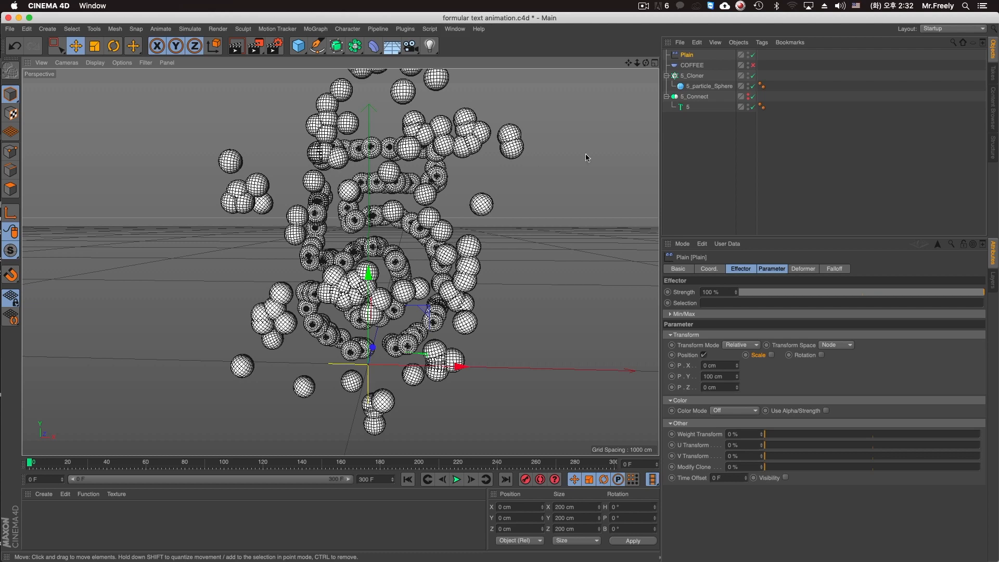
pyautogui.click(692, 56)
pyautogui.press('Delete')
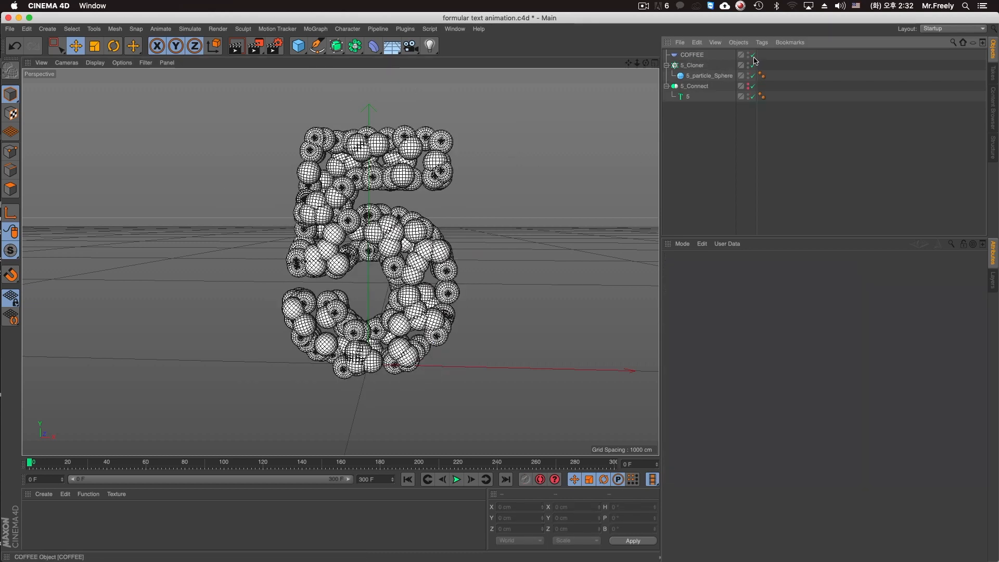
# Enable the COFFEE effector and set its X, Y and Z position offsets to 50 cm each.
pyautogui.click(699, 55)
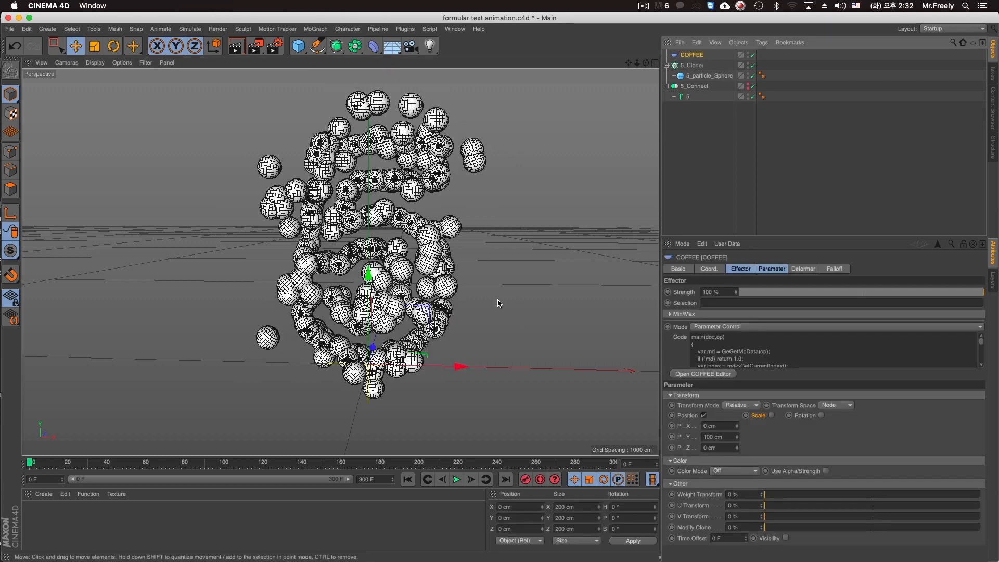
pyautogui.moveTo(736, 439); pyautogui.dragTo(736, 411)
pyautogui.press('super+z')
pyautogui.click(721, 424)
pyautogui.doubleClick(720, 421)
pyautogui.write('50')
pyautogui.press('Tab')
pyautogui.write('50')
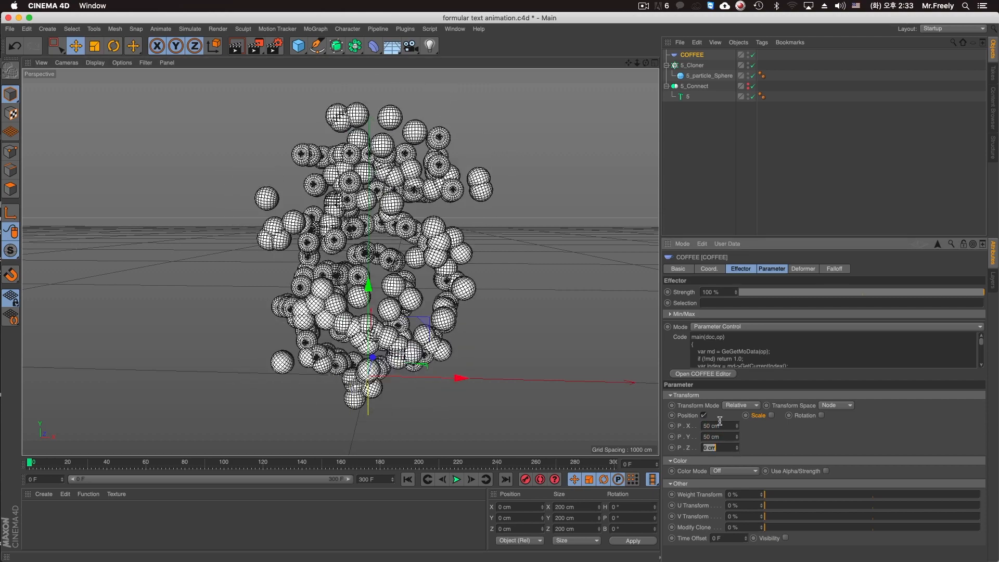
pyautogui.press('Tab')
pyautogui.write('50')
pyautogui.press('Return')
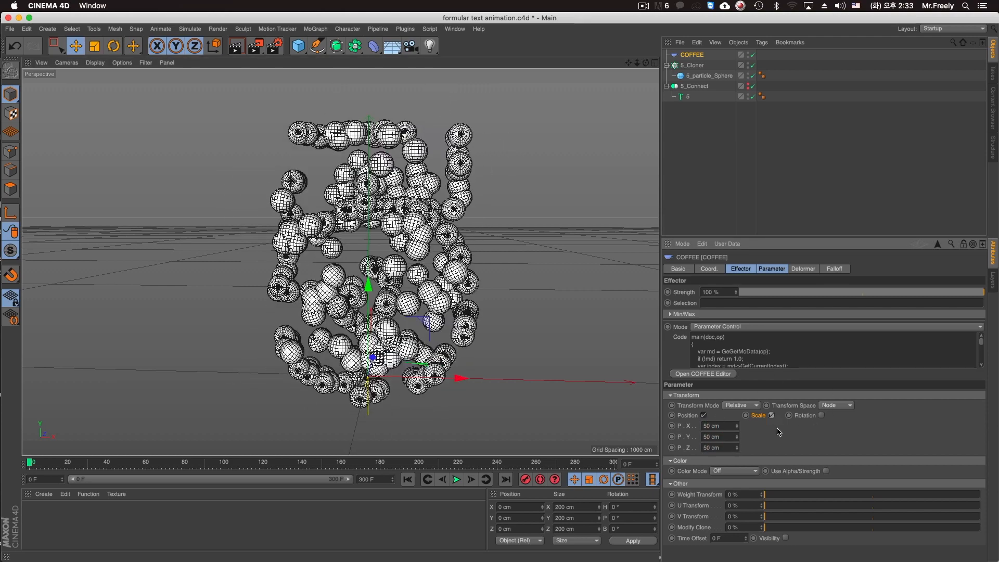
# Enable Scale on the COFFEE effector with Uniform Scale and set the scale to 1.
pyautogui.click(772, 415)
pyautogui.click(796, 458)
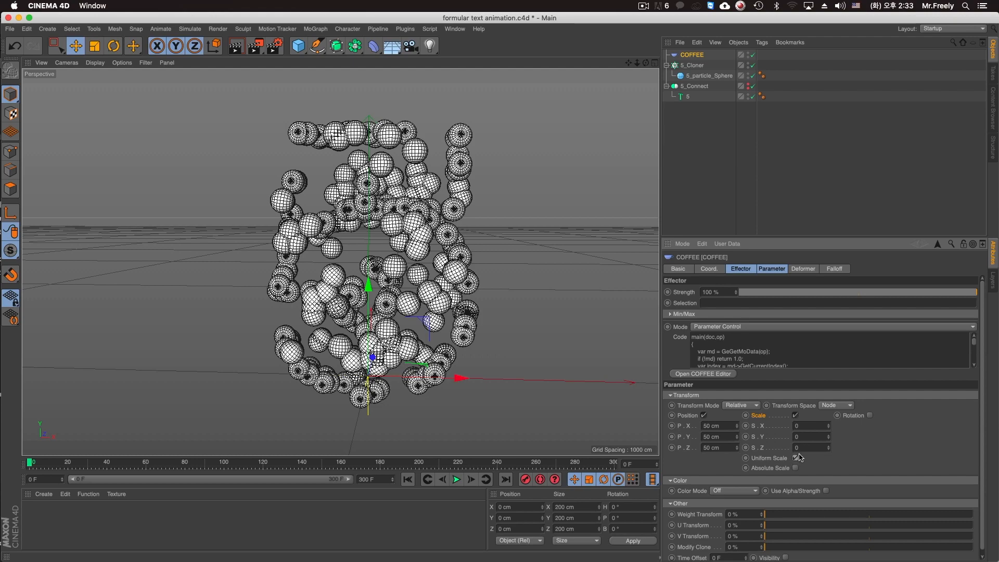
pyautogui.moveTo(829, 426)
pyautogui.mouseDown()
pyautogui.moveTo(828, 406)
pyautogui.moveTo(829, 436)
pyautogui.moveTo(819, 428)
pyautogui.mouseUp()
pyautogui.click(819, 426)
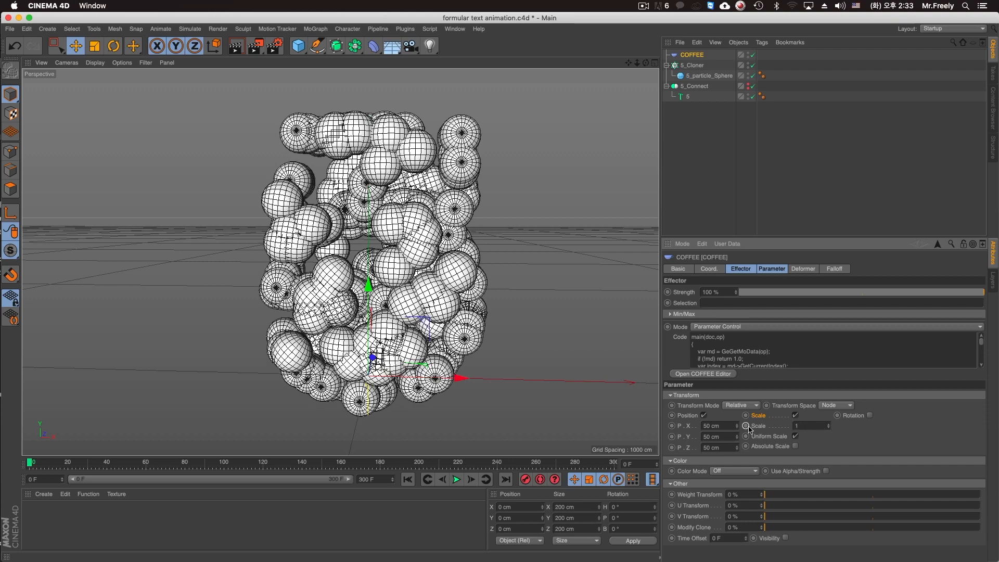
pyautogui.write('1')
pyautogui.press('Return')
# Enable Rotation on the COFFEE effector with H 113°, P 94° and B 306°, and show only its transform parameters.
pyautogui.click(870, 415)
pyautogui.moveTo(904, 426); pyautogui.dragTo(900, 463)
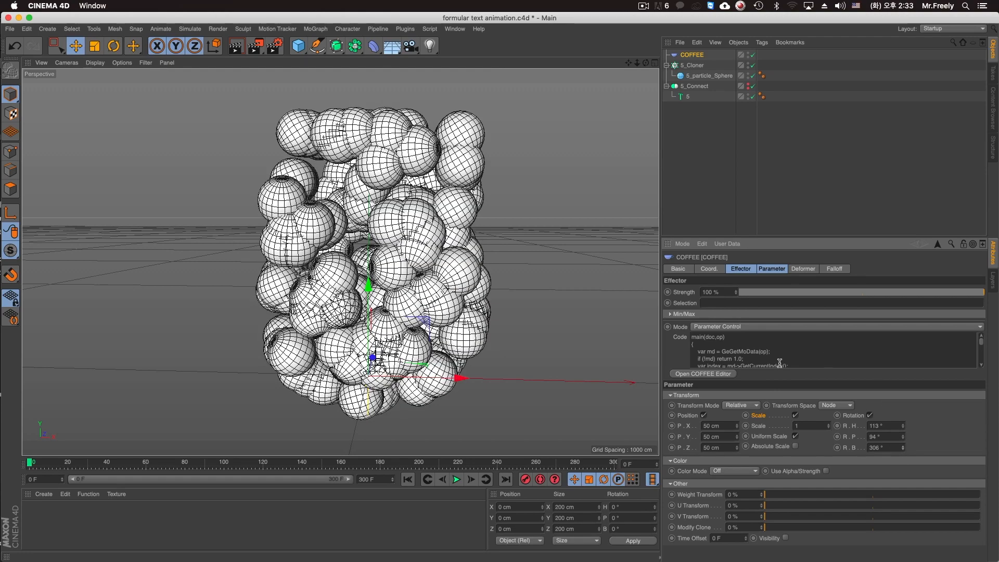
pyautogui.click(773, 268)
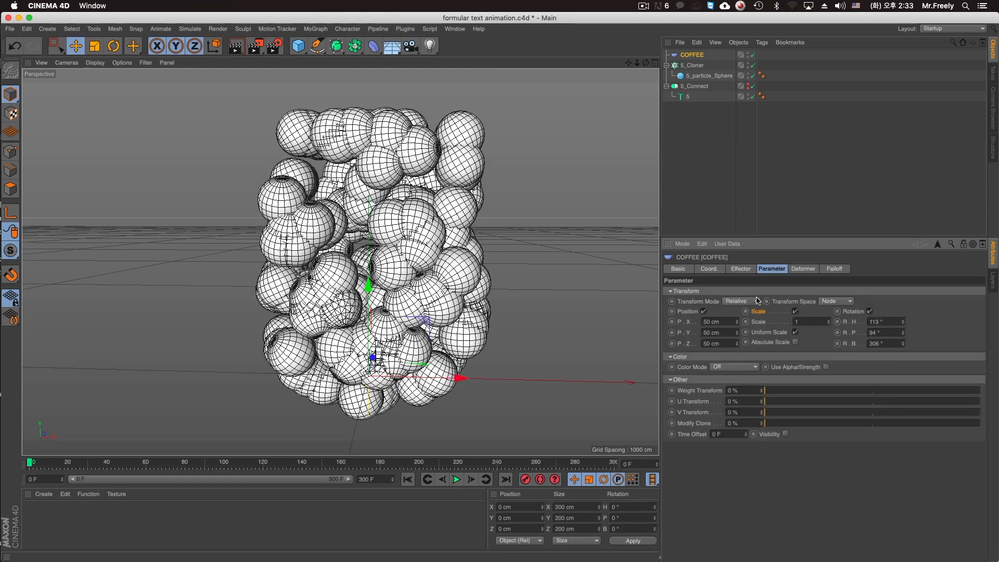
# Set the COFFEE effector's strength to 100% and add a Formula effector to 5_Cloner.
pyautogui.click(745, 271)
pyautogui.moveTo(767, 291); pyautogui.dragTo(987, 295)
pyautogui.click(688, 68)
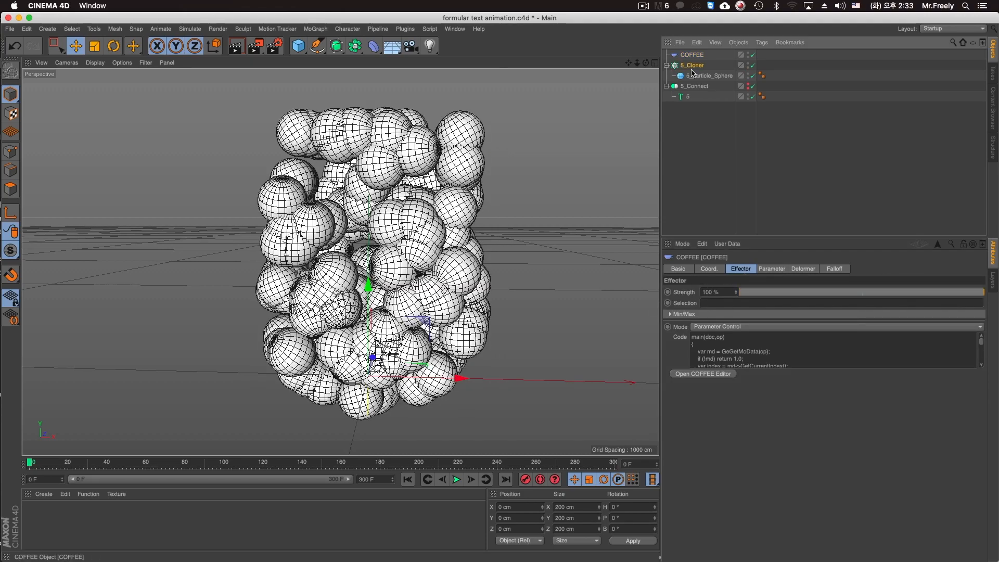
pyautogui.click(315, 28)
pyautogui.moveTo(390, 47)
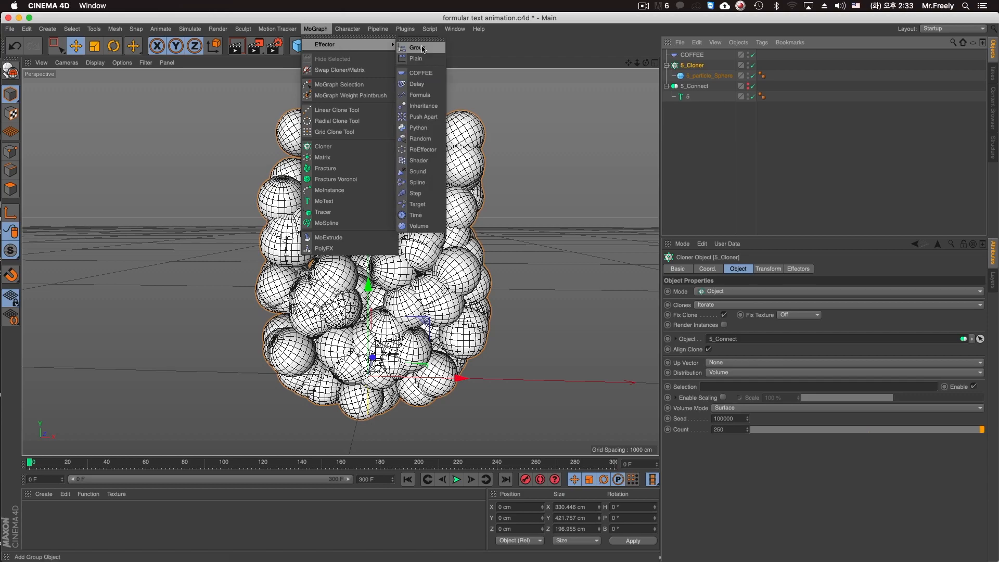
pyautogui.click(420, 95)
# Play the animation to frame 22 and read the introduction of the Formula effector's help page.
pyautogui.click(457, 481)
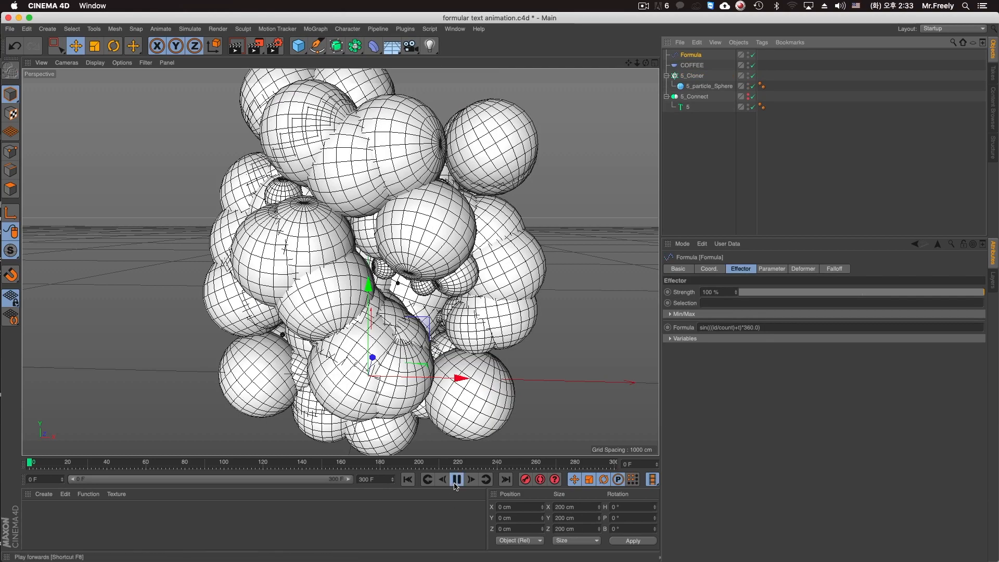
pyautogui.click(456, 480)
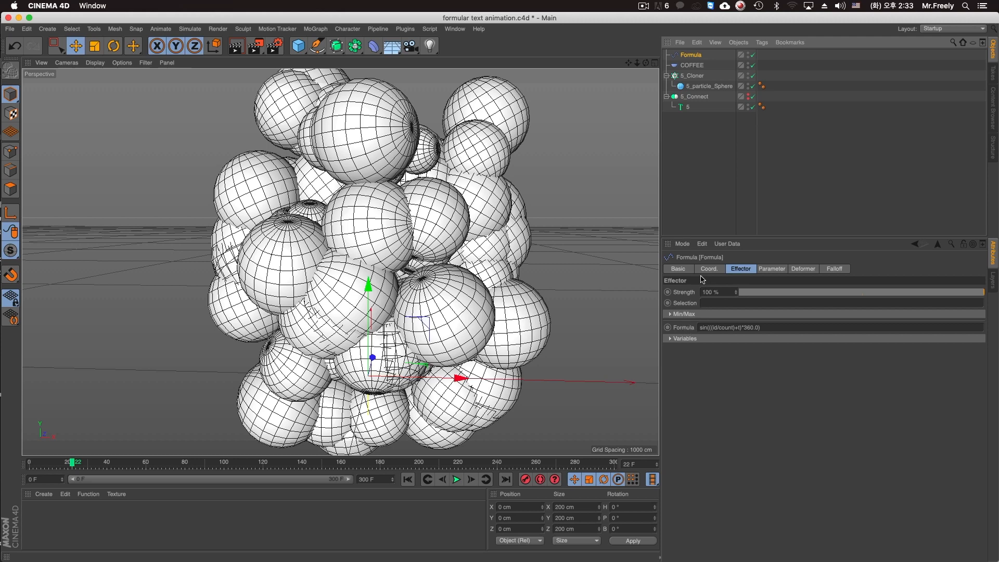
pyautogui.rightClick(688, 55)
pyautogui.click(750, 467)
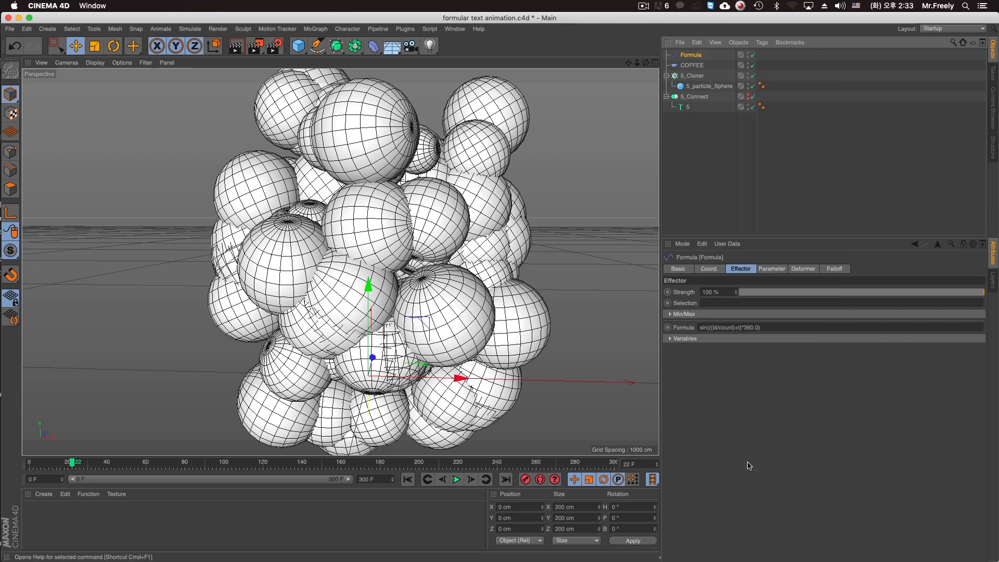
pyautogui.scroll(-5, 311, 186)
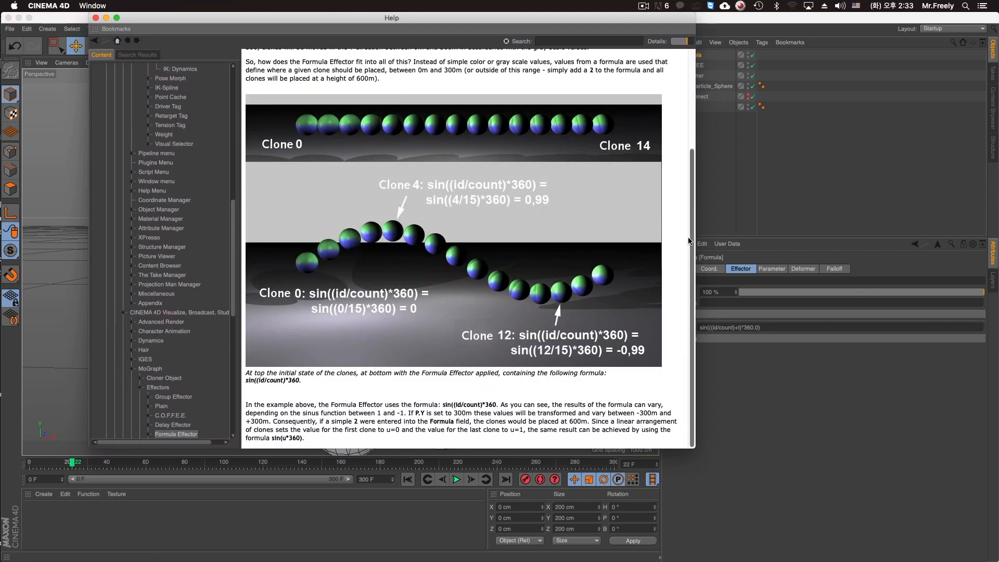
pyautogui.moveTo(692, 236); pyautogui.dragTo(697, 175)
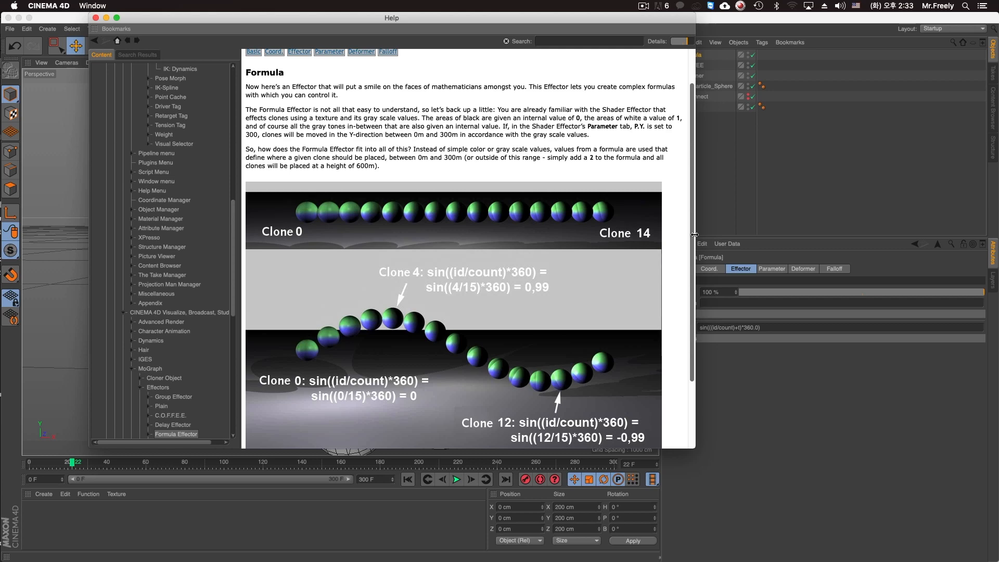
pyautogui.moveTo(691, 238); pyautogui.dragTo(696, 199)
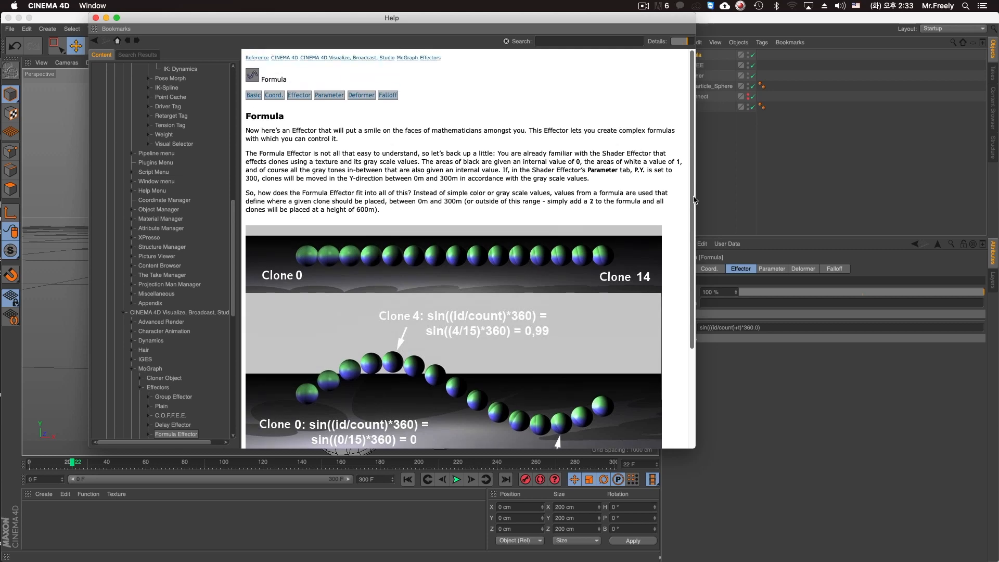
# Examine the Deformer and Effector sections of the Formula effector's help, including its variables list, and close the help.
pyautogui.click(361, 95)
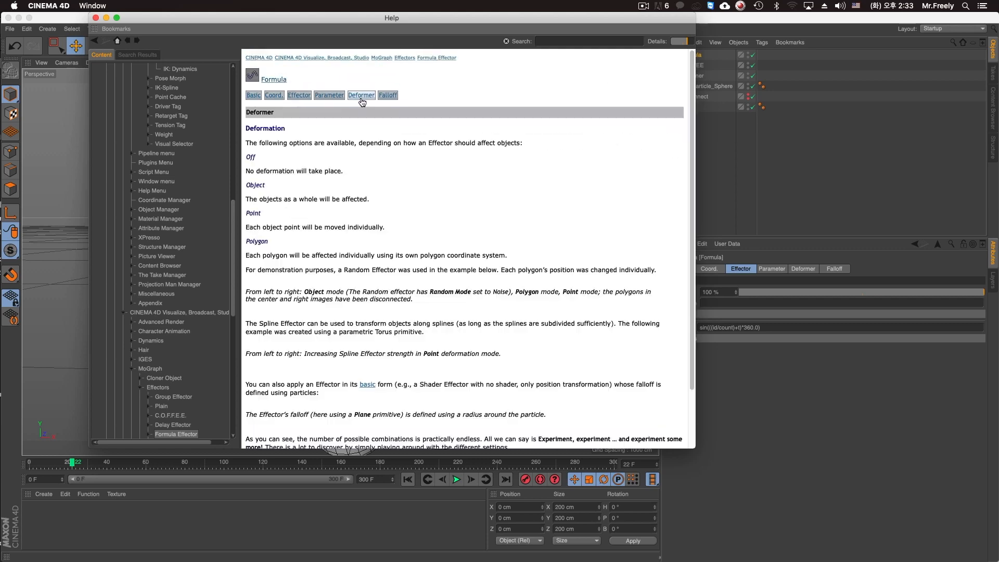
pyautogui.click(333, 97)
pyautogui.click(360, 95)
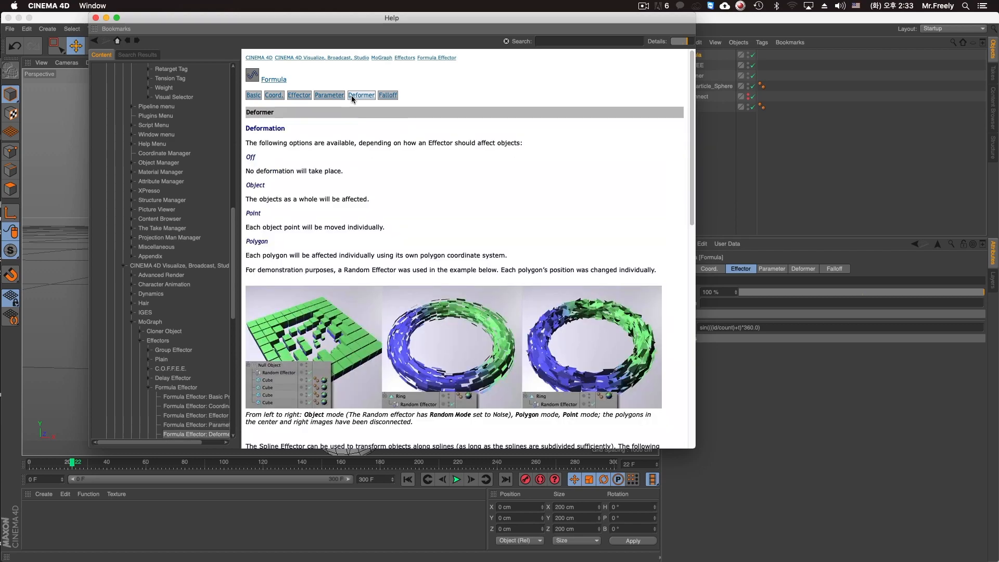
pyautogui.scroll(-5, 427, 188)
pyautogui.scroll(5, 372, 173)
pyautogui.click(303, 98)
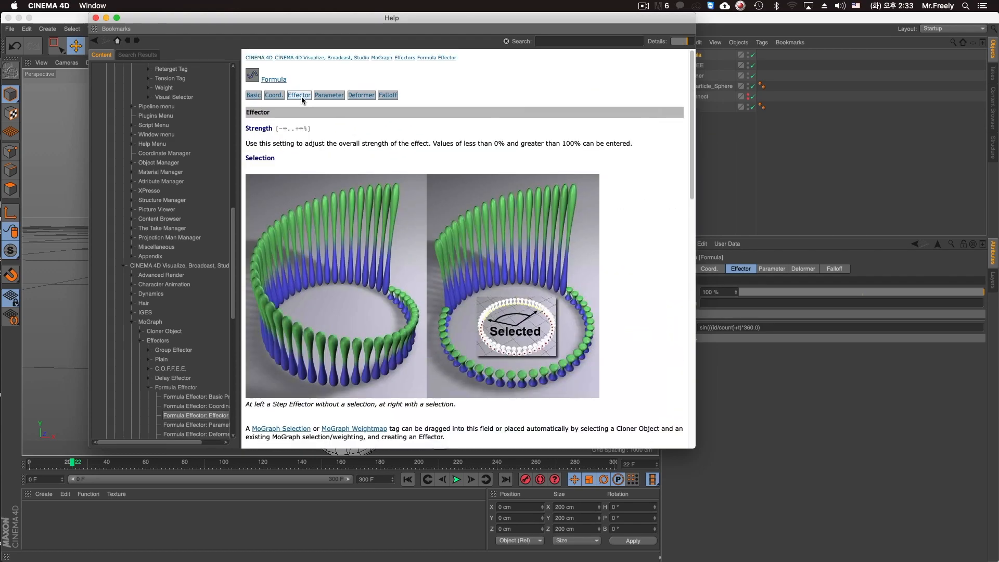
pyautogui.scroll(-10, 429, 270)
pyautogui.scroll(-4, 433, 273)
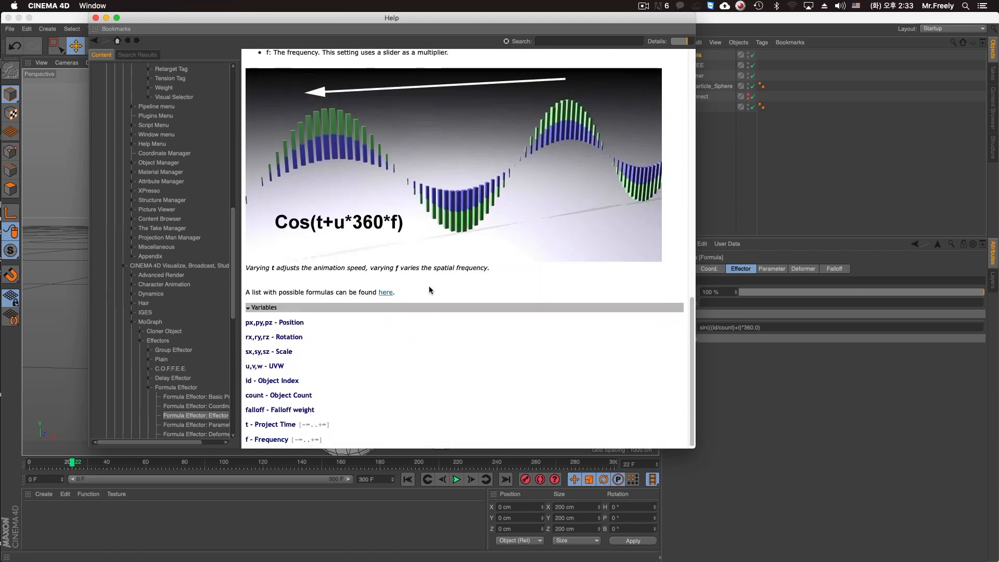
pyautogui.scroll(12, 428, 288)
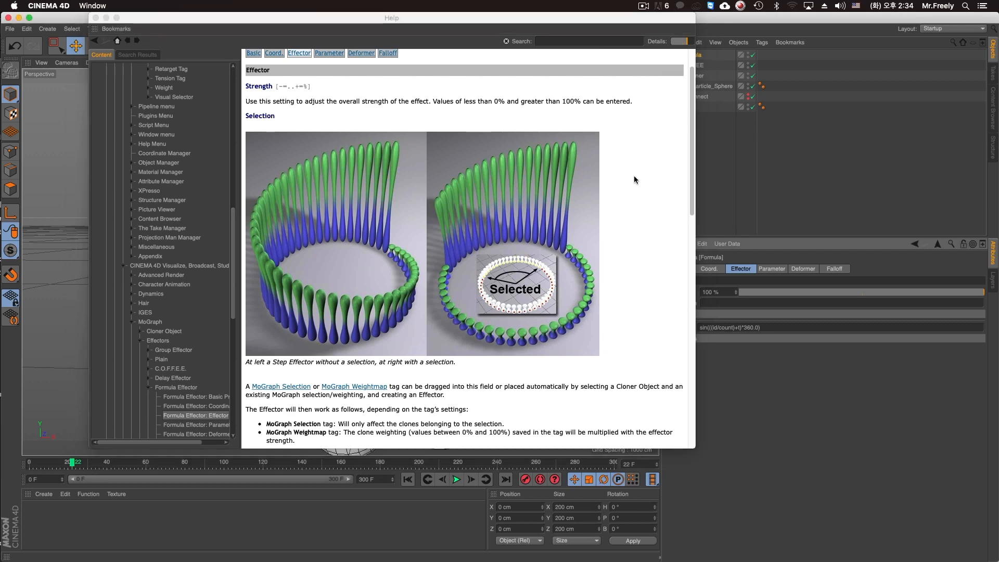
pyautogui.click(95, 18)
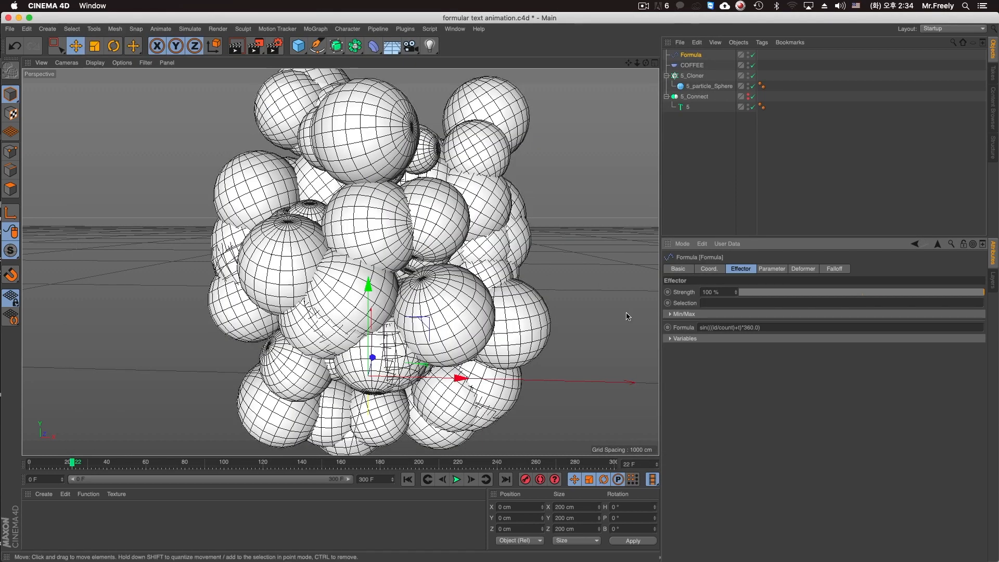
# Show the Formula effector's variables and play the animation to frame 53.
pyautogui.click(671, 339)
pyautogui.click(741, 198)
pyautogui.moveTo(740, 194); pyautogui.dragTo(645, 22)
pyautogui.click(699, 56)
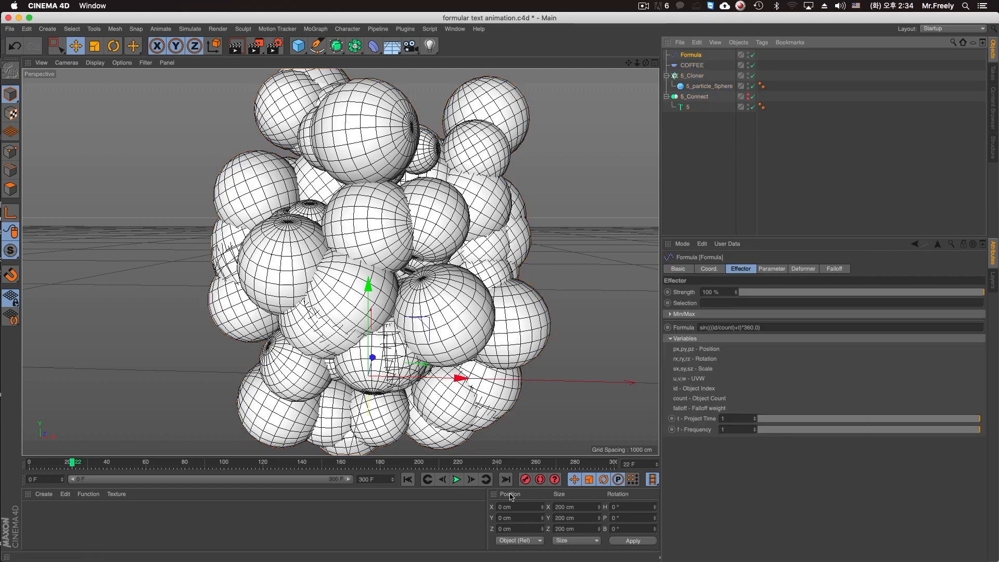
pyautogui.click(457, 480)
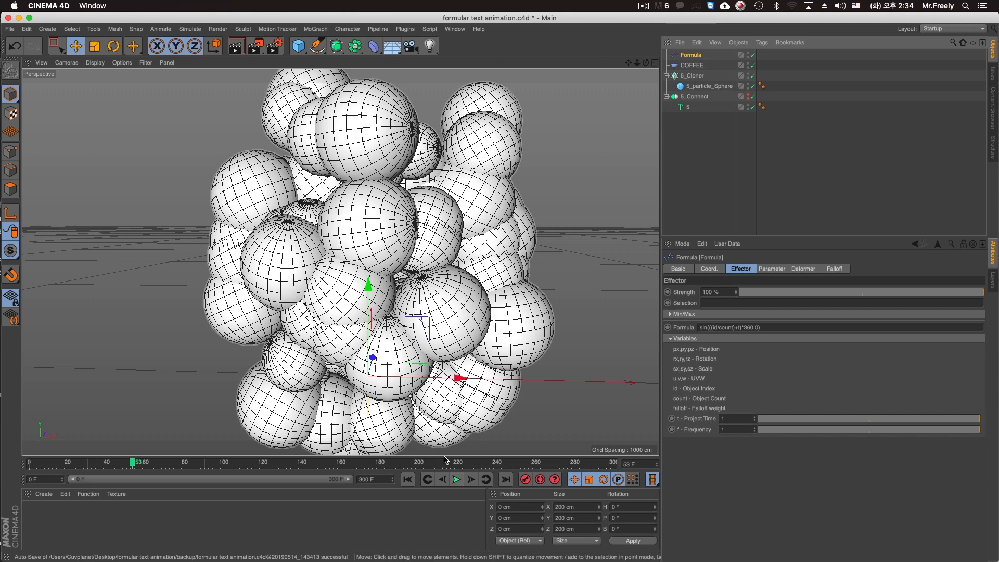
pyautogui.scroll(-3, 518, 378)
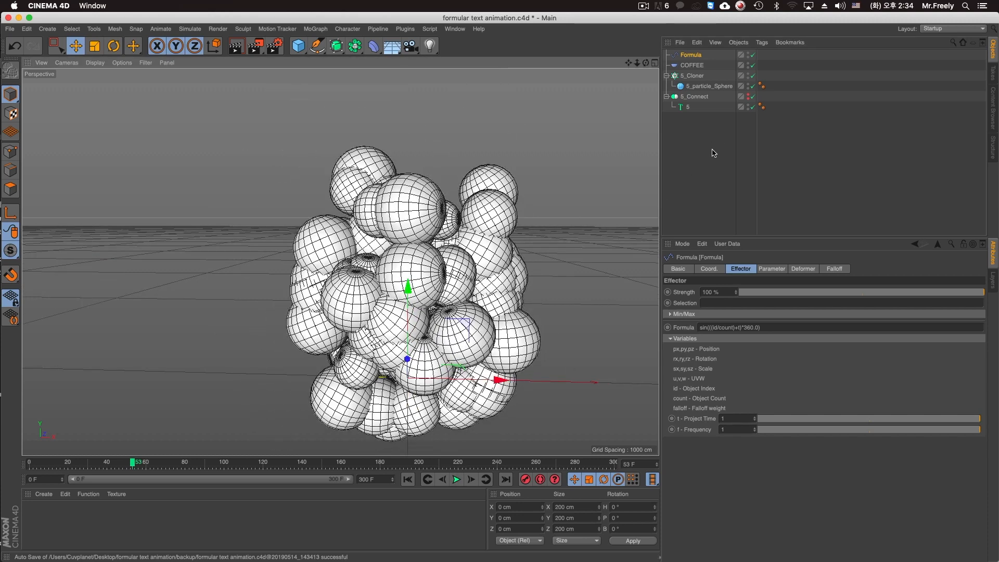
# Switch to the Untitled 3 document and add a Formula effector to its Cloner.
pyautogui.click(455, 28)
pyautogui.click(486, 287)
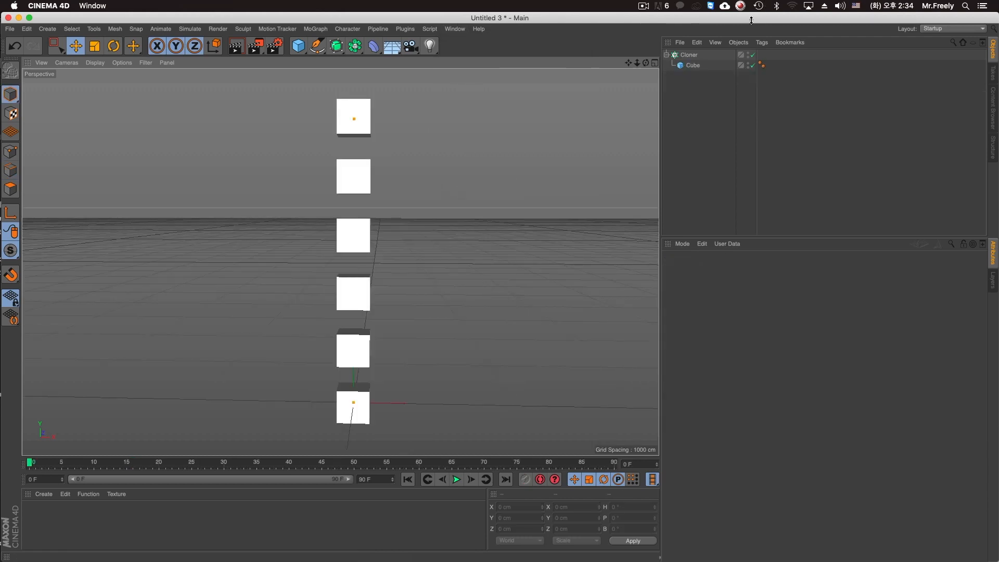
pyautogui.click(689, 55)
pyautogui.click(316, 29)
pyautogui.moveTo(330, 46)
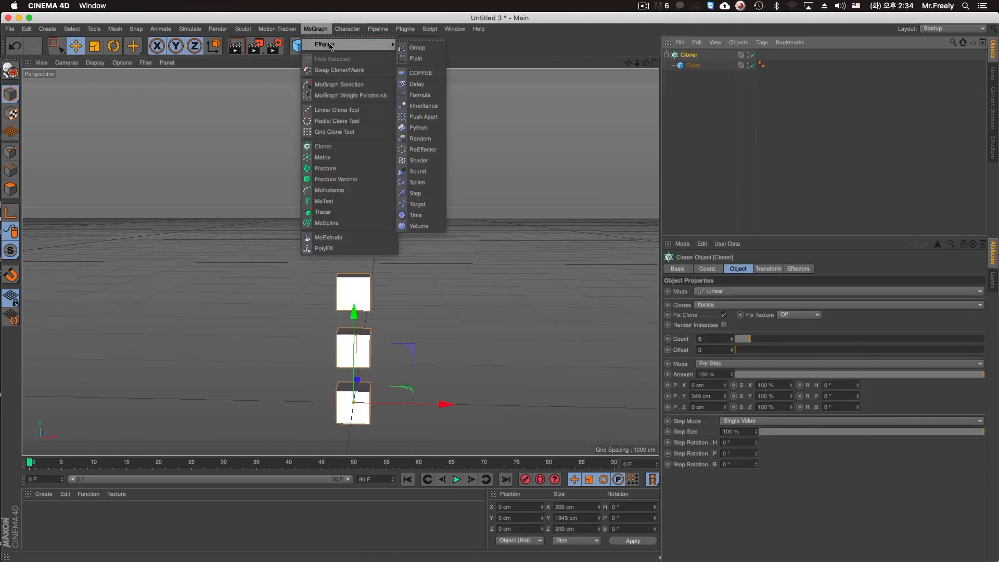
pyautogui.click(422, 95)
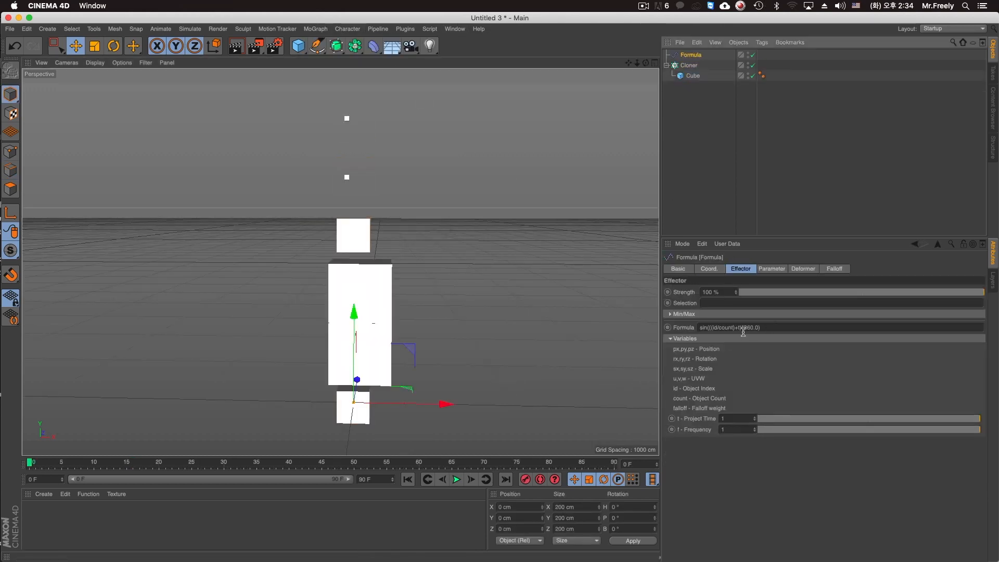
# Replace the Formula effector's expression with id:0.
pyautogui.click(787, 328)
pyautogui.press('BackSpace')
pyautogui.press('Return')
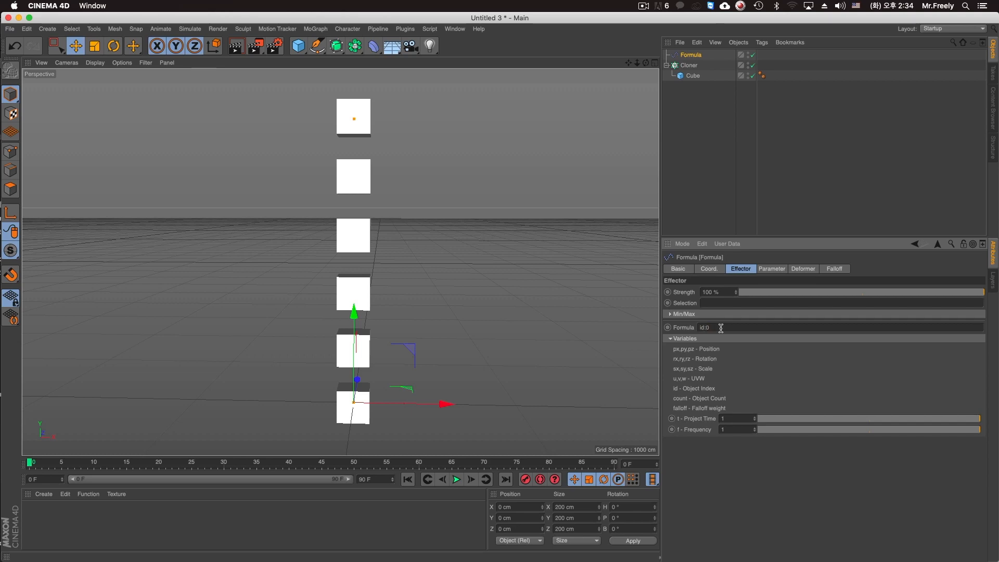
pyautogui.press('Return')
pyautogui.scroll(-2, 473, 286)
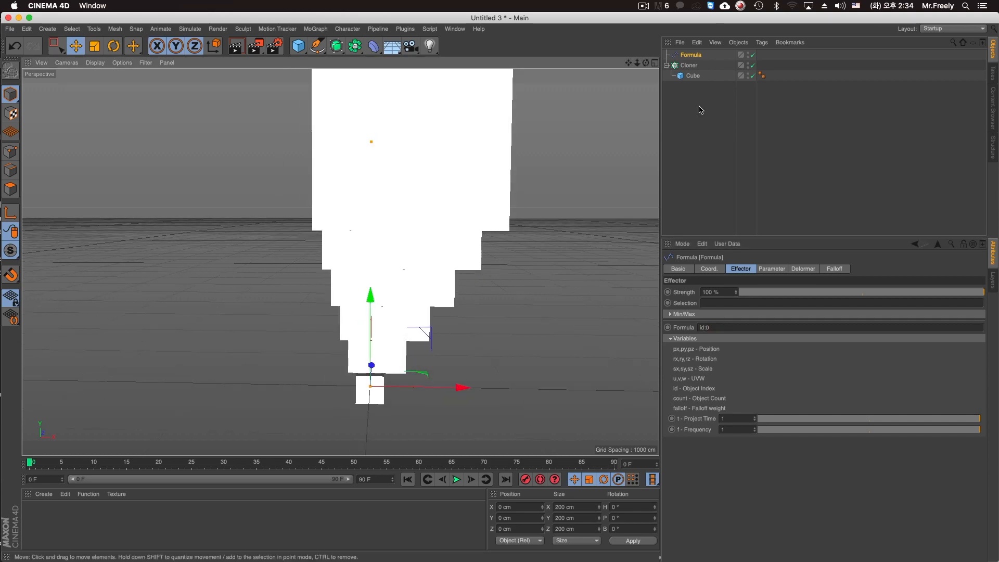
# Disable Scale on the Formula effector and set its X position offset to 158 cm.
pyautogui.click(713, 269)
pyautogui.click(742, 271)
pyautogui.click(771, 269)
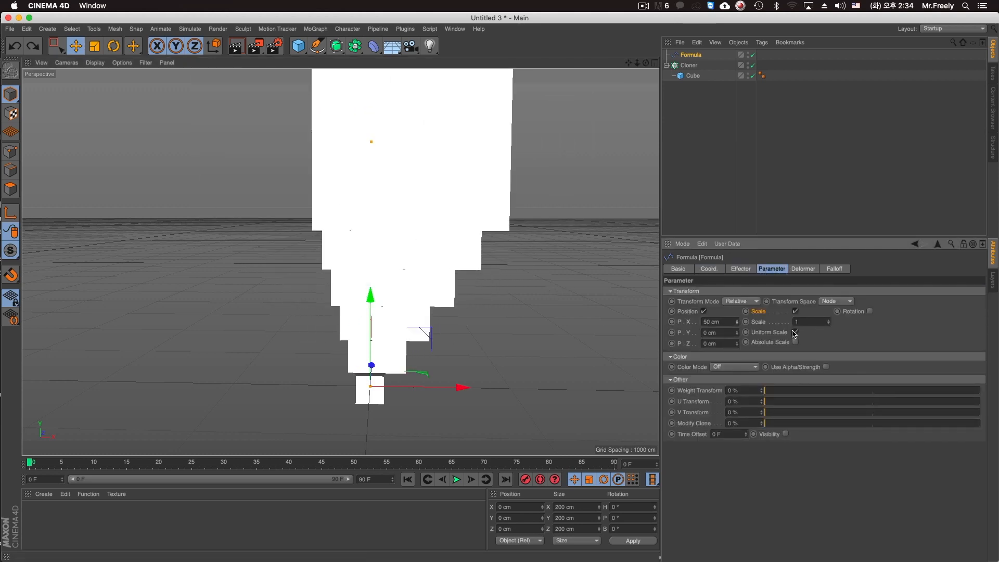
pyautogui.click(796, 311)
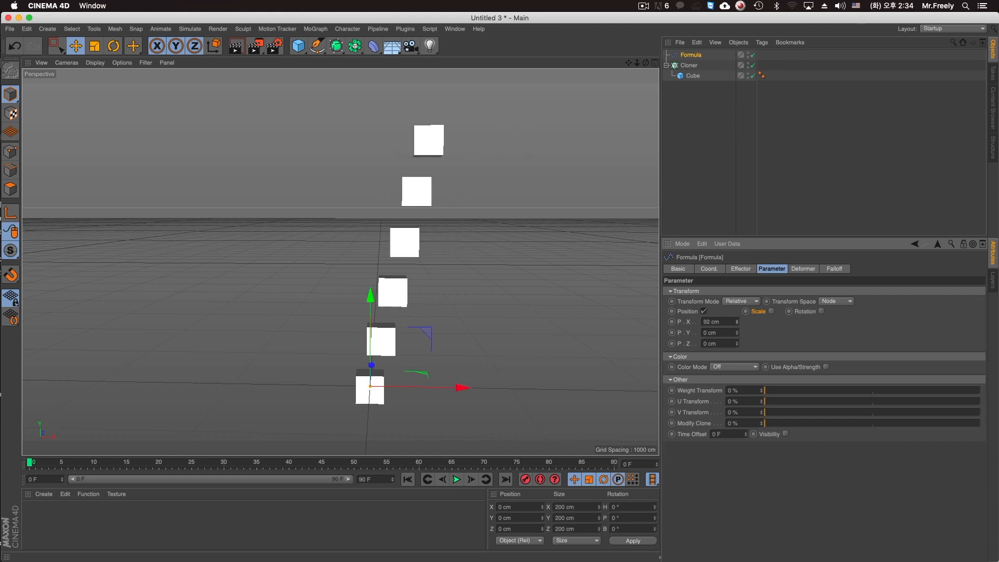
pyautogui.moveTo(737, 327); pyautogui.dragTo(736, 290)
# Try the expression id:1 in the Formula effector and undo the effector's deletion.
pyautogui.click(741, 269)
pyautogui.press('BackSpace')
pyautogui.write('1')
pyautogui.press('Delete')
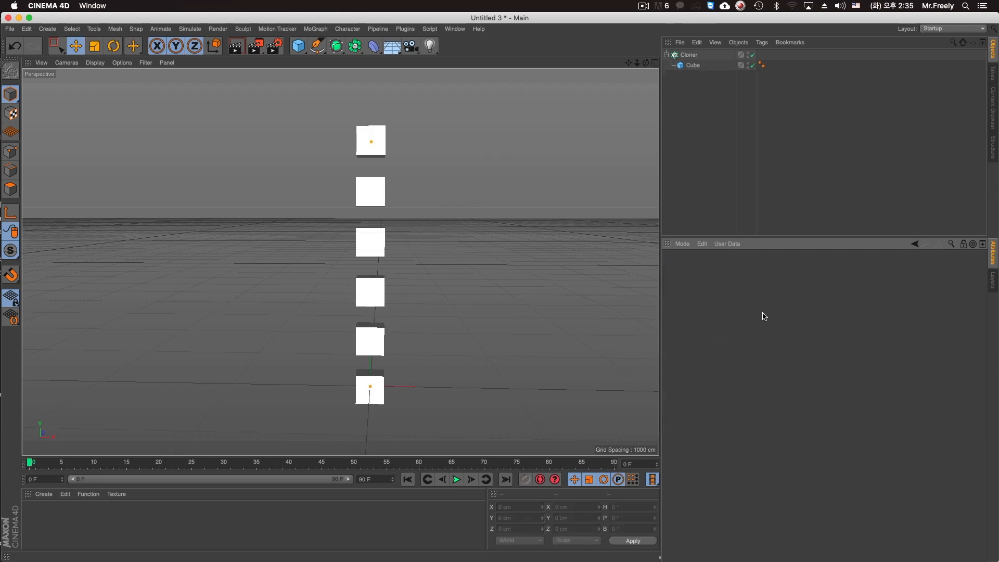
pyautogui.press('super+z')
pyautogui.click(720, 330)
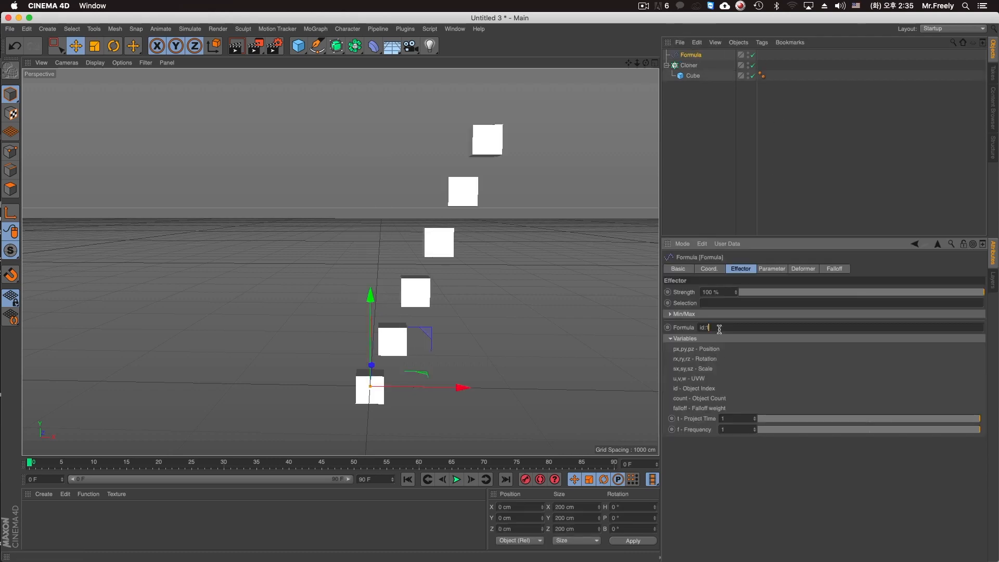
pyautogui.press('super+z')
# Target single clones by setting the Formula effector's expression to id=1, id=0 and finally id=5.
pyautogui.click(715, 326)
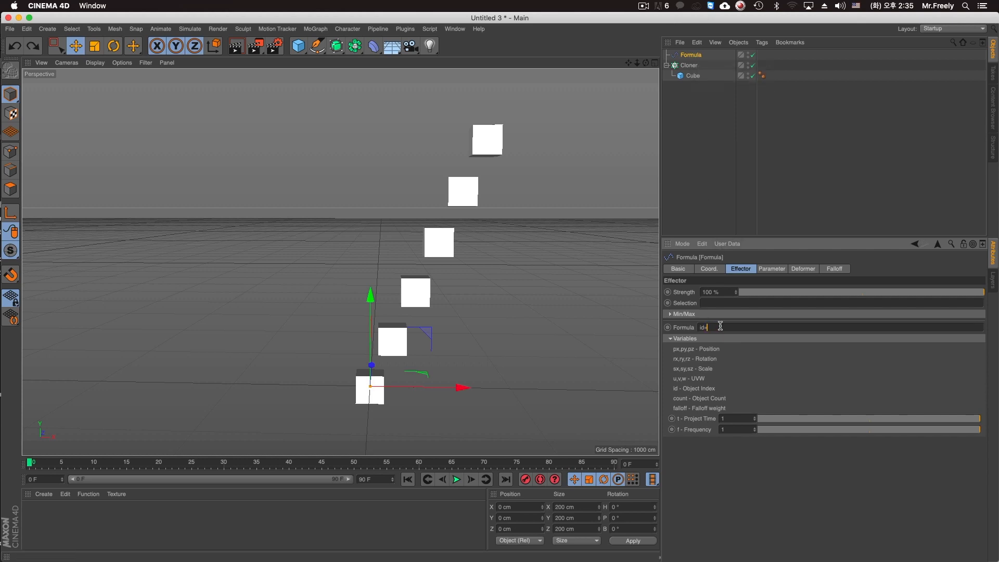
pyautogui.write('1')
pyautogui.press('Return')
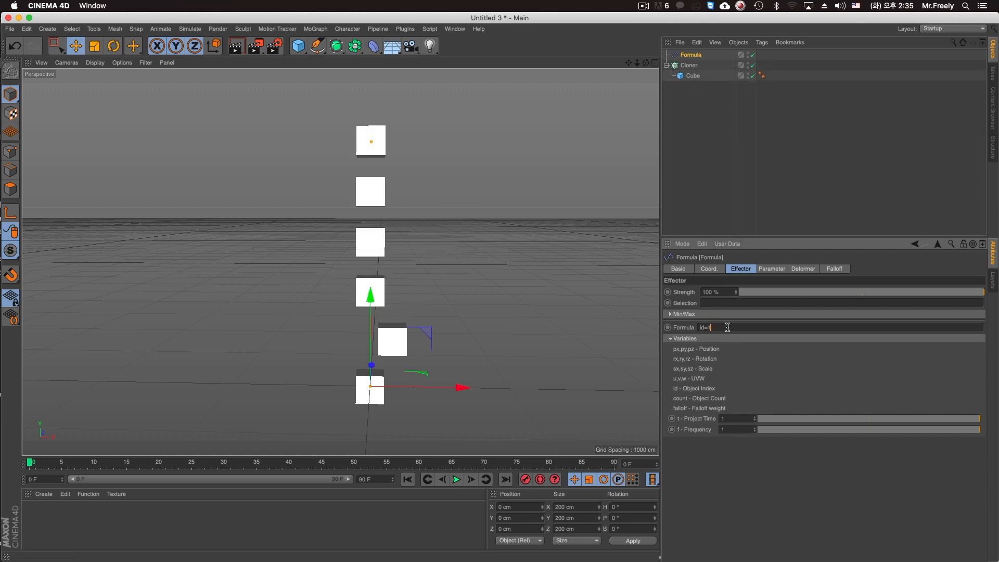
pyautogui.press('BackSpace')
pyautogui.write('0')
pyautogui.press('Return')
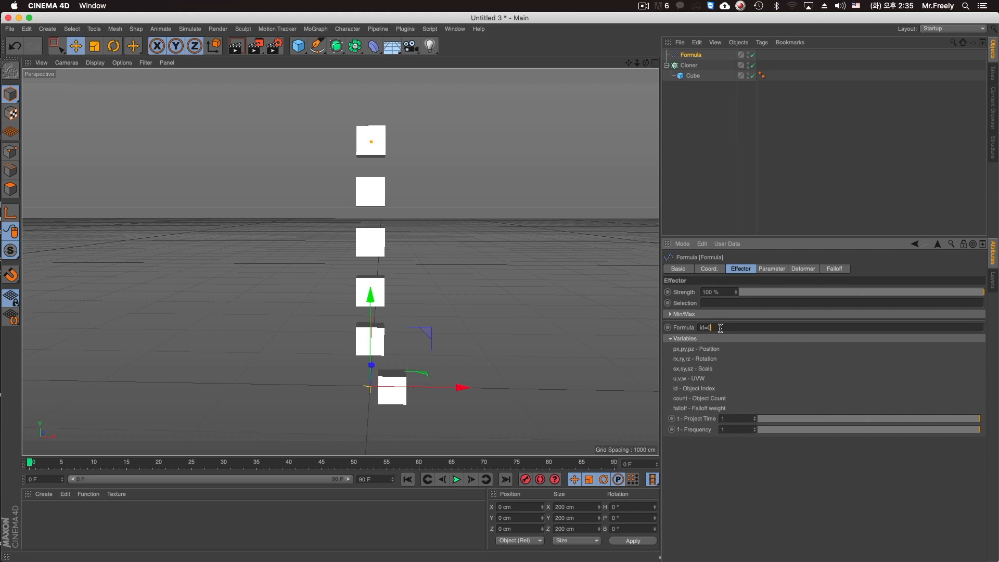
pyautogui.press('BackSpace')
pyautogui.write('5')
pyautogui.press('Return')
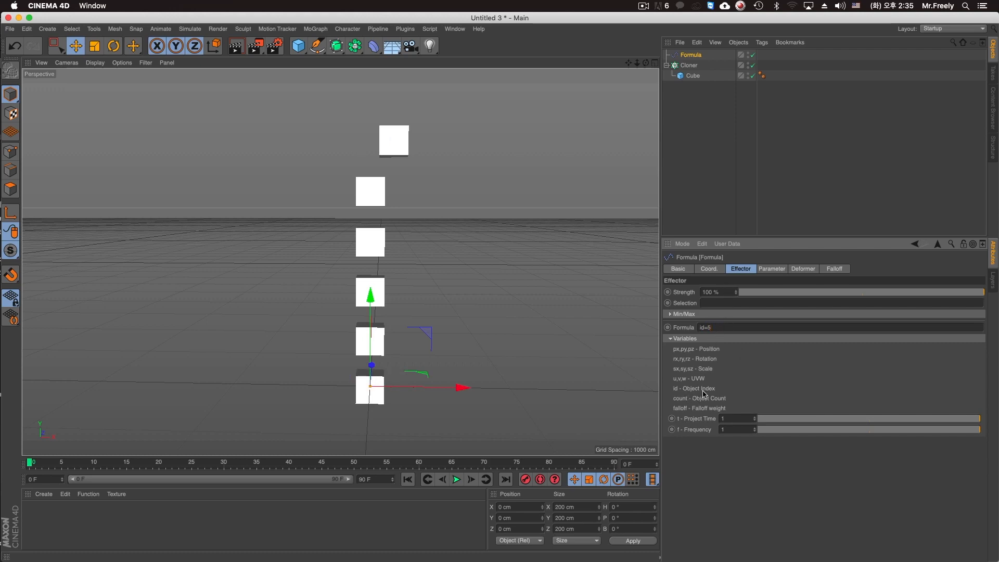
# Set the Formula effector's X position offset to 126 cm and enable Uniform Scale at 1.06, playing the animation to frame 20.
pyautogui.click(770, 269)
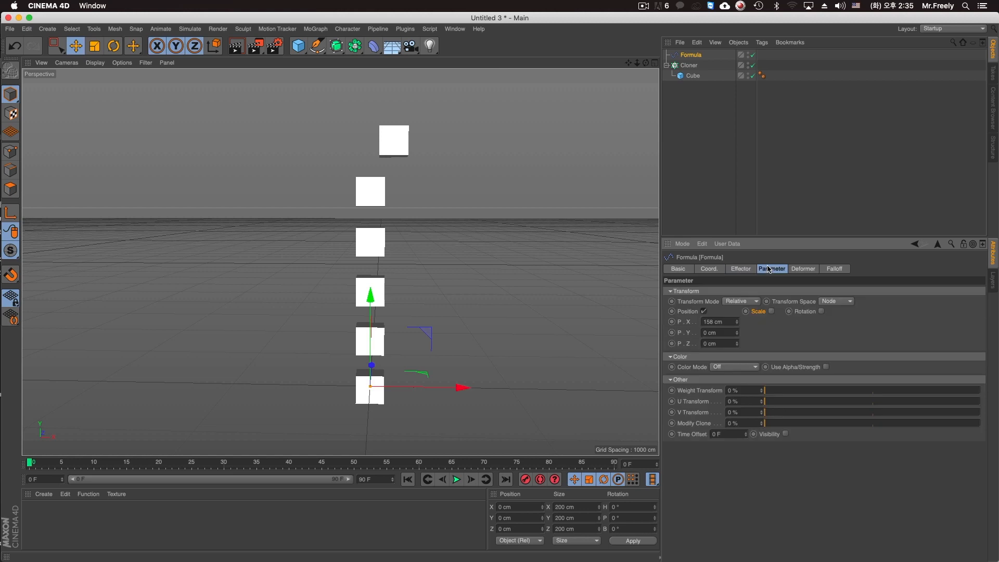
pyautogui.moveTo(739, 328); pyautogui.dragTo(740, 340)
pyautogui.click(772, 311)
pyautogui.click(796, 354)
pyautogui.moveTo(829, 322)
pyautogui.mouseDown()
pyautogui.moveTo(829, 354)
pyautogui.moveTo(830, 321)
pyautogui.mouseUp()
pyautogui.click(469, 480)
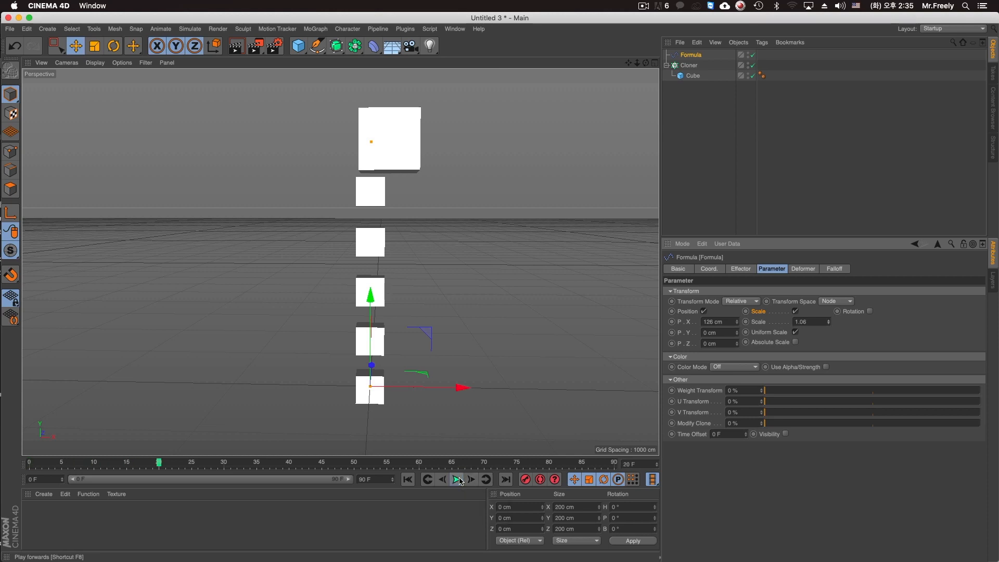
pyautogui.click(734, 161)
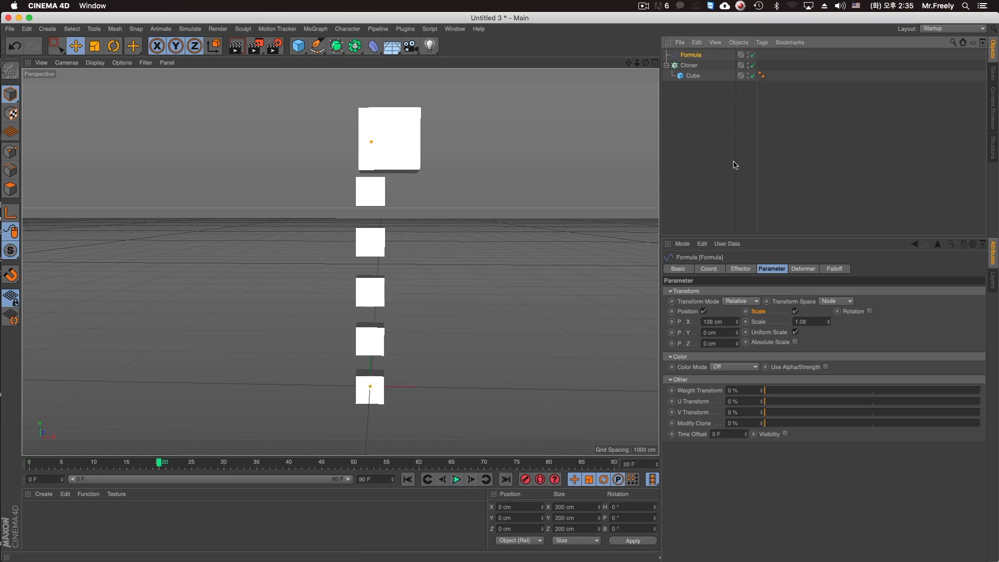
pyautogui.press('super+w')
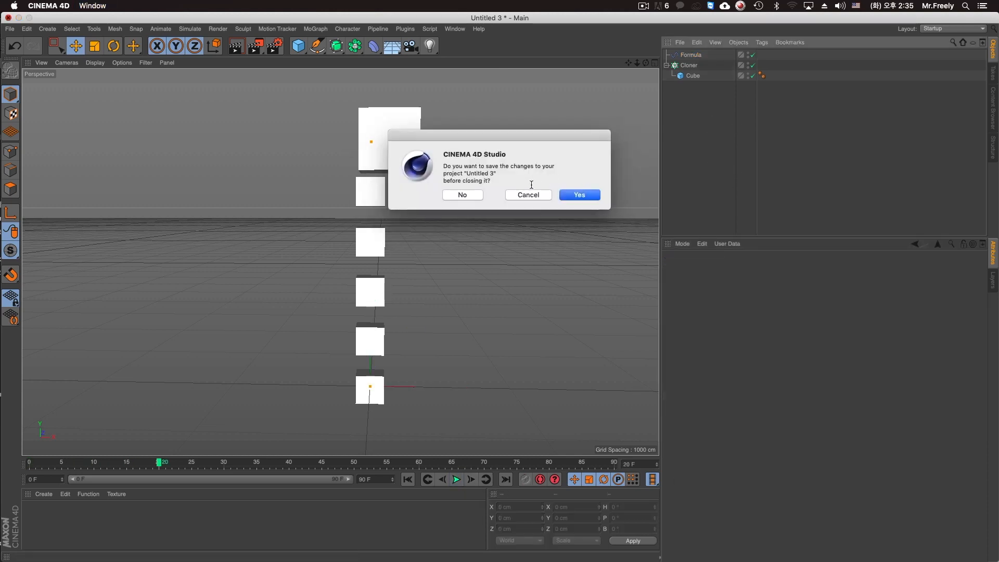
pyautogui.click(586, 199)
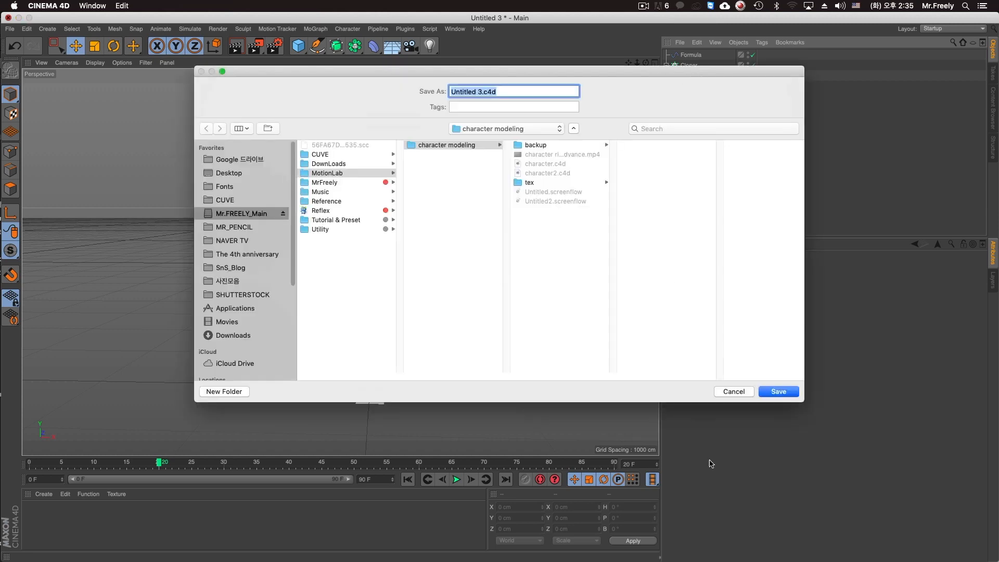
pyautogui.click(730, 393)
pyautogui.click(680, 43)
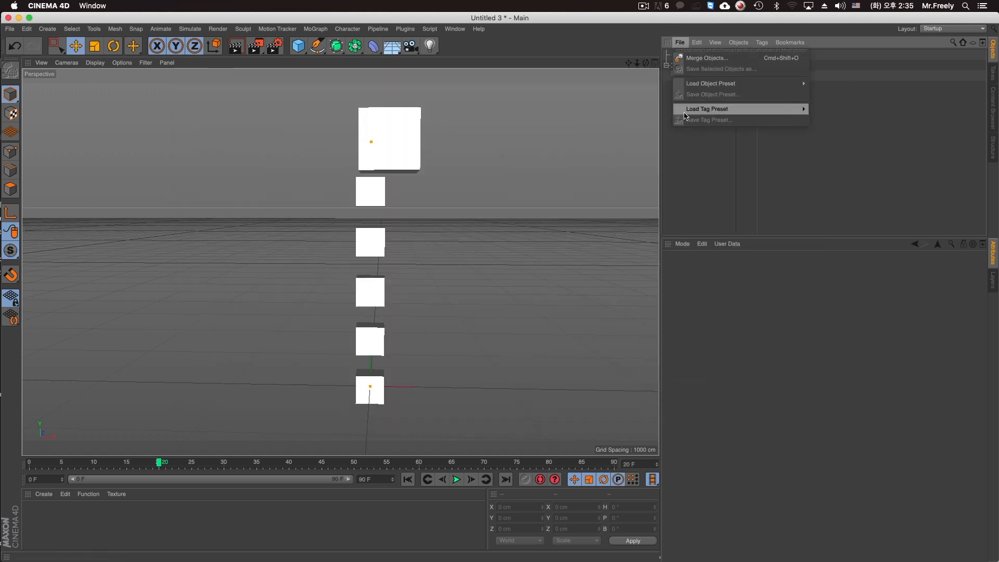
pyautogui.click(686, 141)
# Open the help for the Formula effector's Formula setting and read the list of usable variables.
pyautogui.click(687, 55)
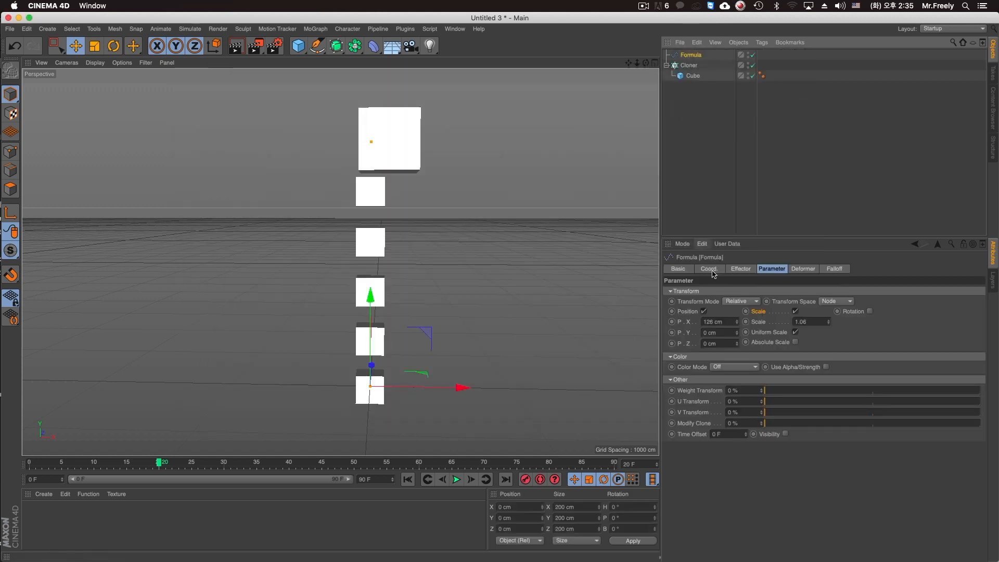
pyautogui.click(745, 269)
pyautogui.rightClick(686, 335)
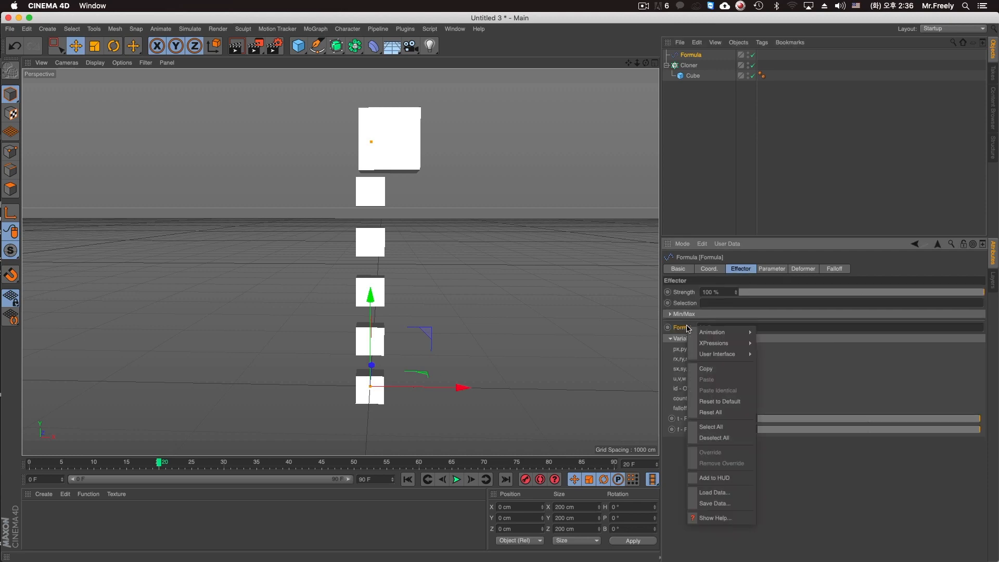
pyautogui.click(723, 529)
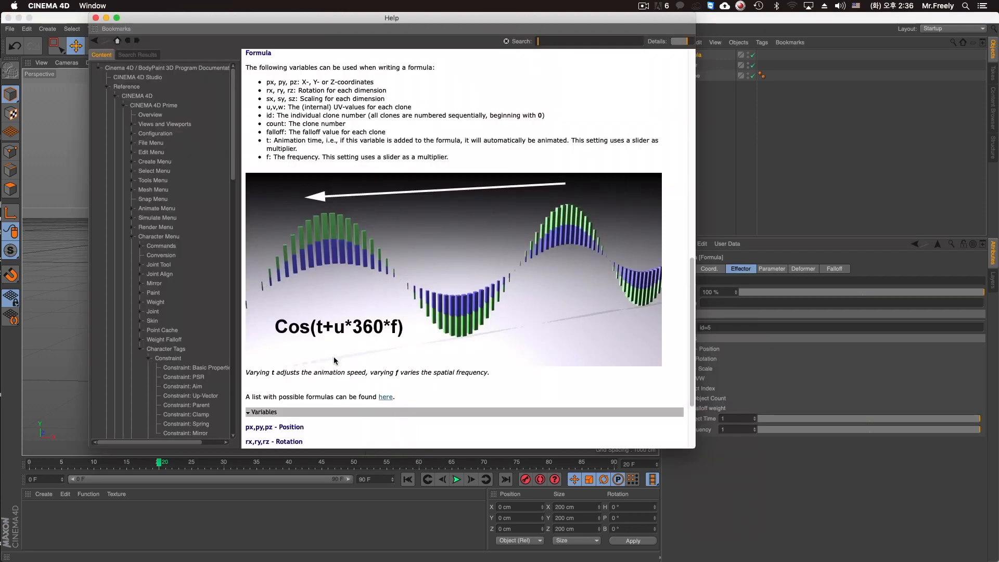
pyautogui.scroll(-4, 335, 356)
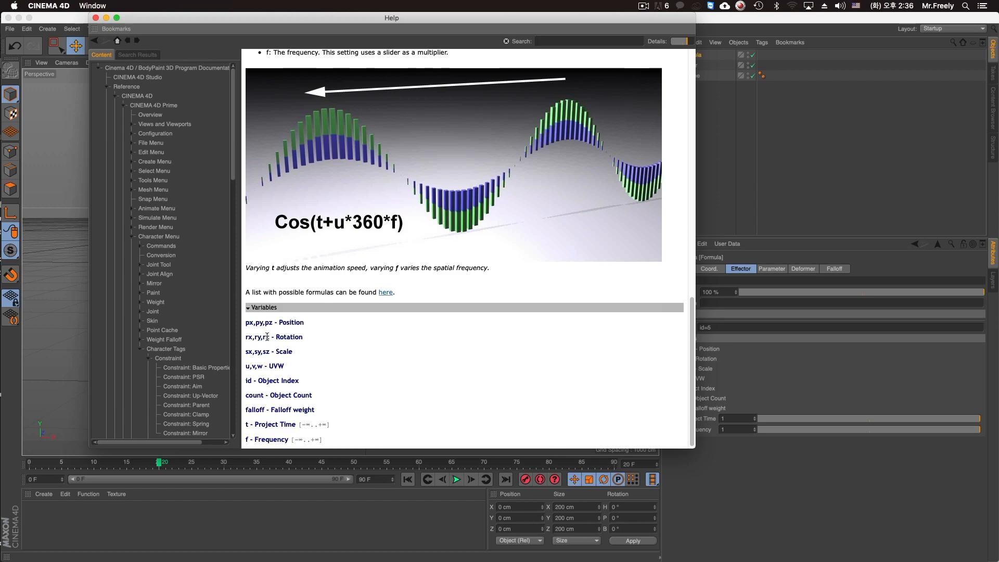
pyautogui.scroll(10, 342, 287)
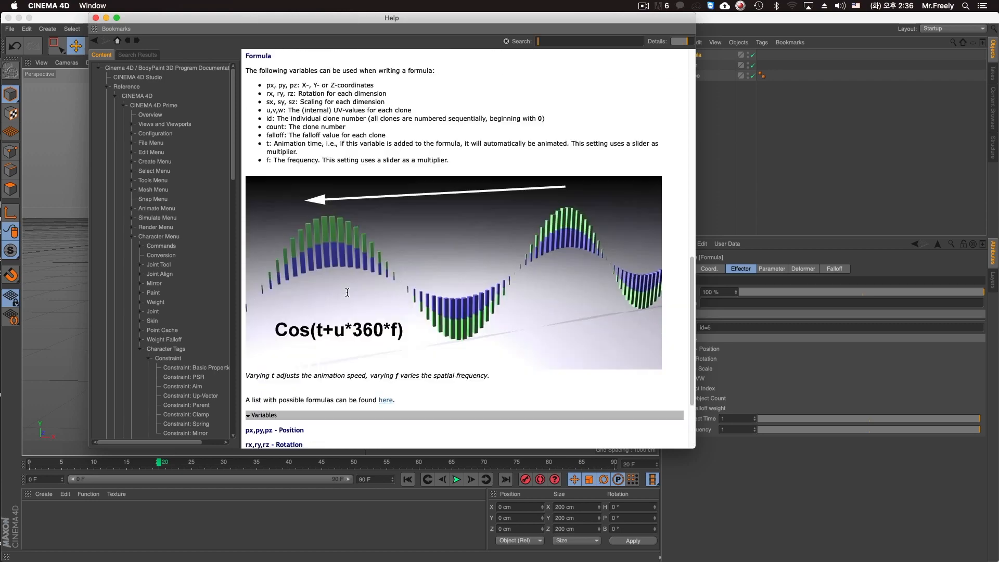
# Read through the Coordinates help page of the Formula effector.
pyautogui.click(273, 95)
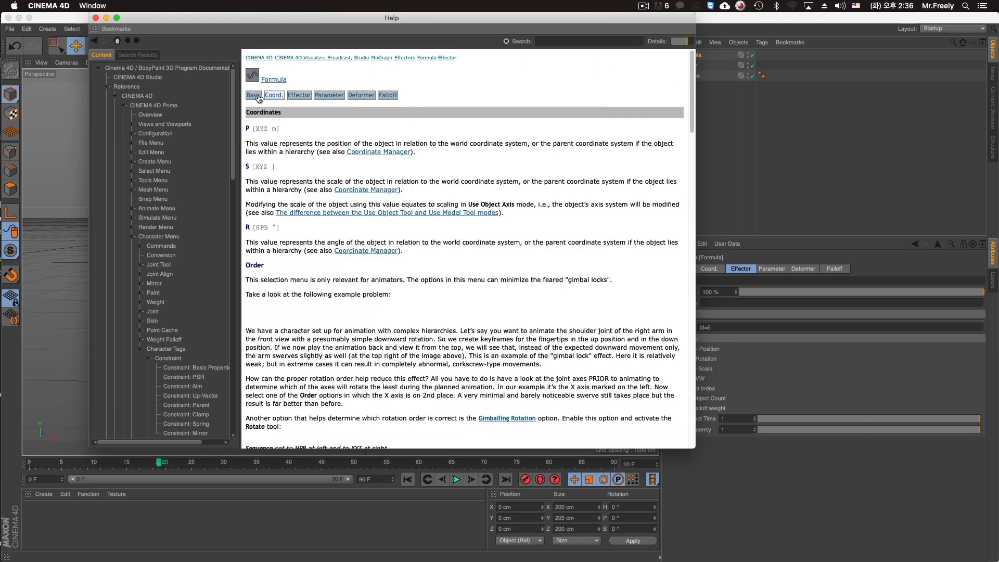
pyautogui.click(256, 95)
pyautogui.scroll(-15, 391, 220)
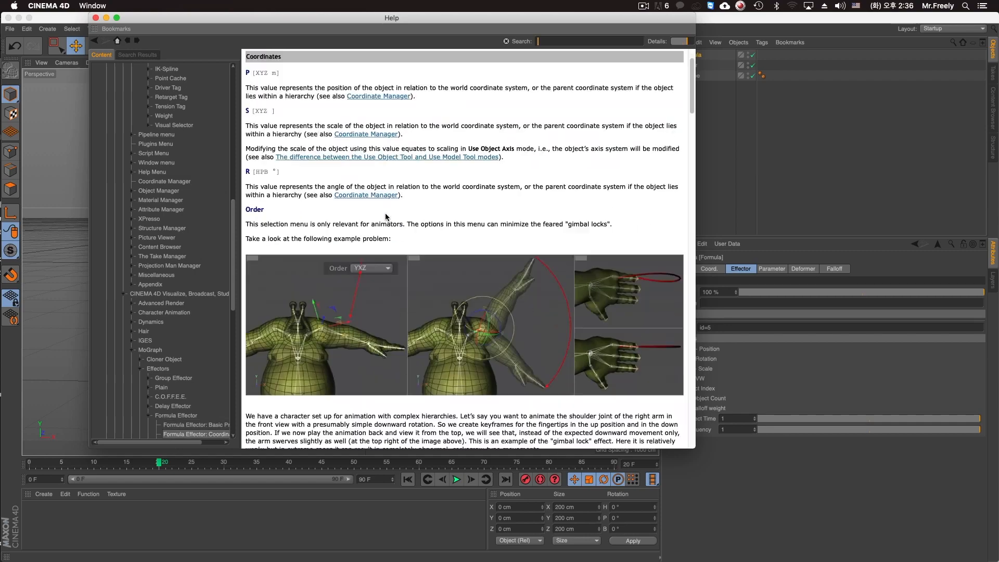
pyautogui.scroll(-15, 397, 222)
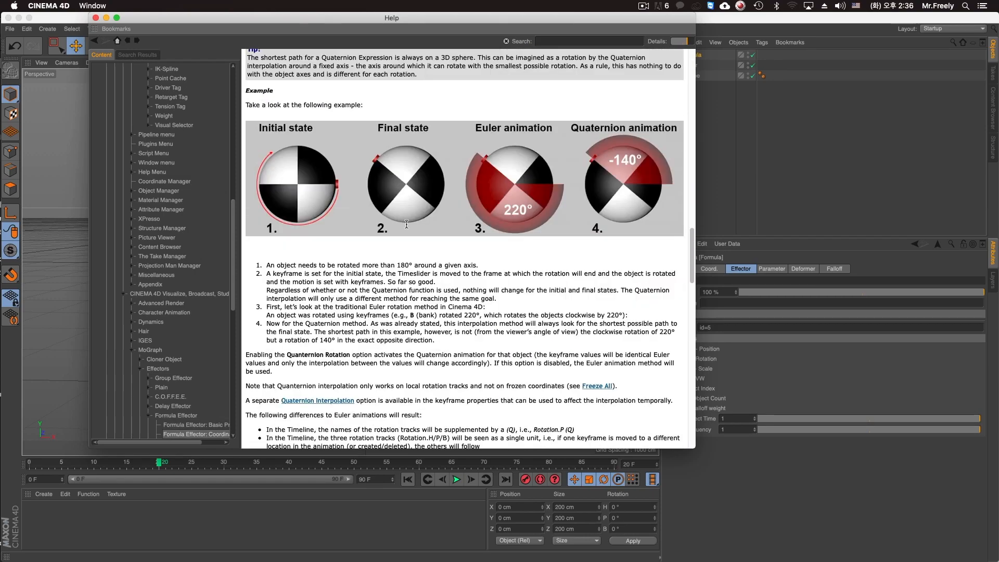
pyautogui.scroll(-5, 541, 302)
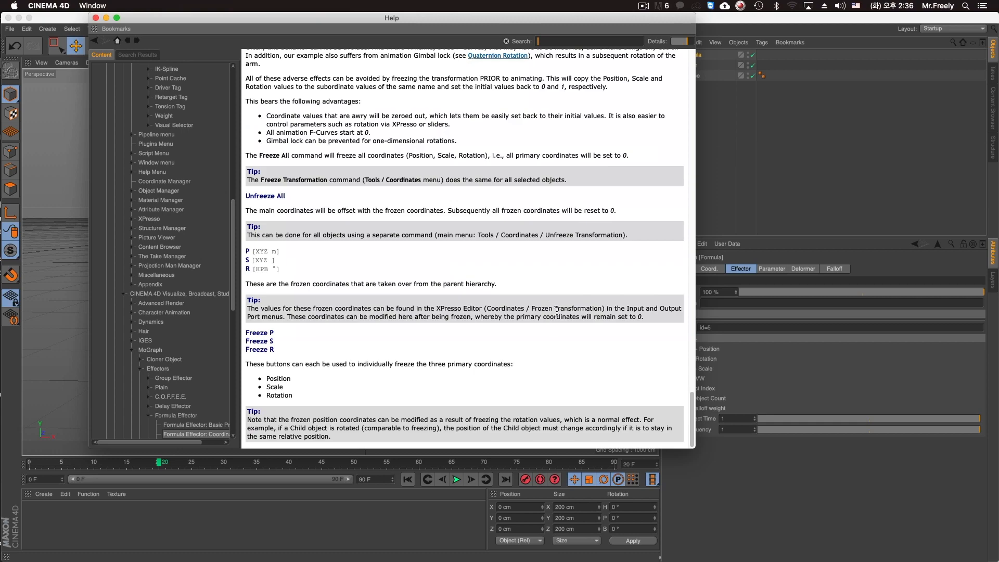
pyautogui.moveTo(690, 421); pyautogui.dragTo(686, 80)
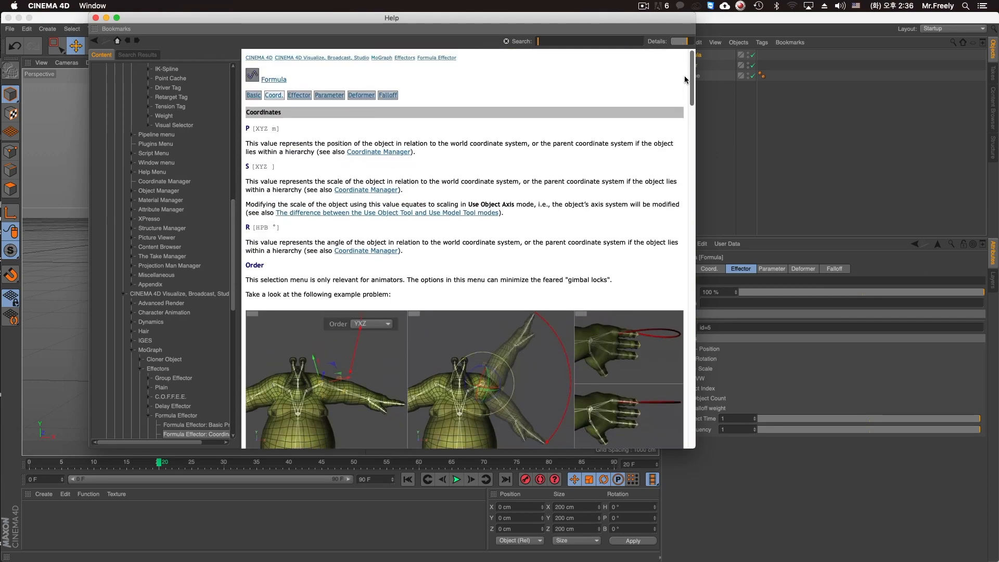
# Search the help documentation for "formula" and reposition the Help window to keep the effector's settings in view.
pyautogui.click(559, 43)
pyautogui.write('formular')
pyautogui.press('Return')
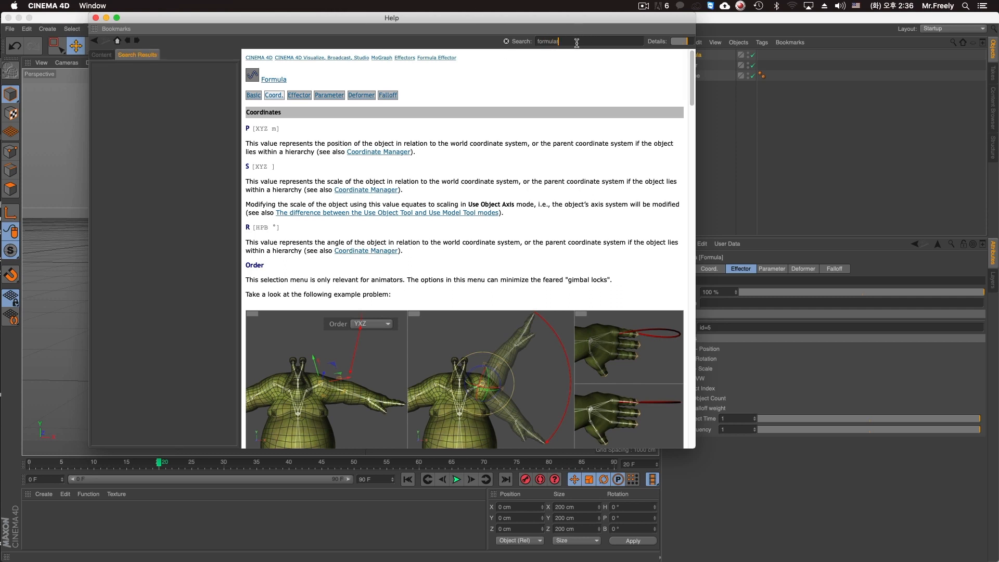
pyautogui.moveTo(576, 22); pyautogui.dragTo(530, 40)
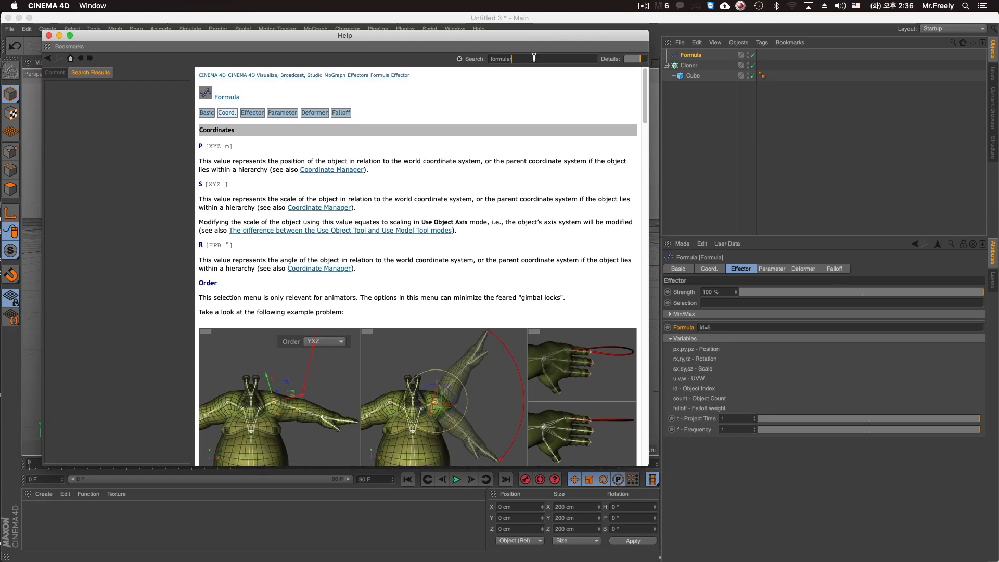
pyautogui.press('Return')
# Look through the formula help pages from Formula Effector and MoSpline to Formula Object, Spline, Shapes and Formula Operator.
pyautogui.click(86, 94)
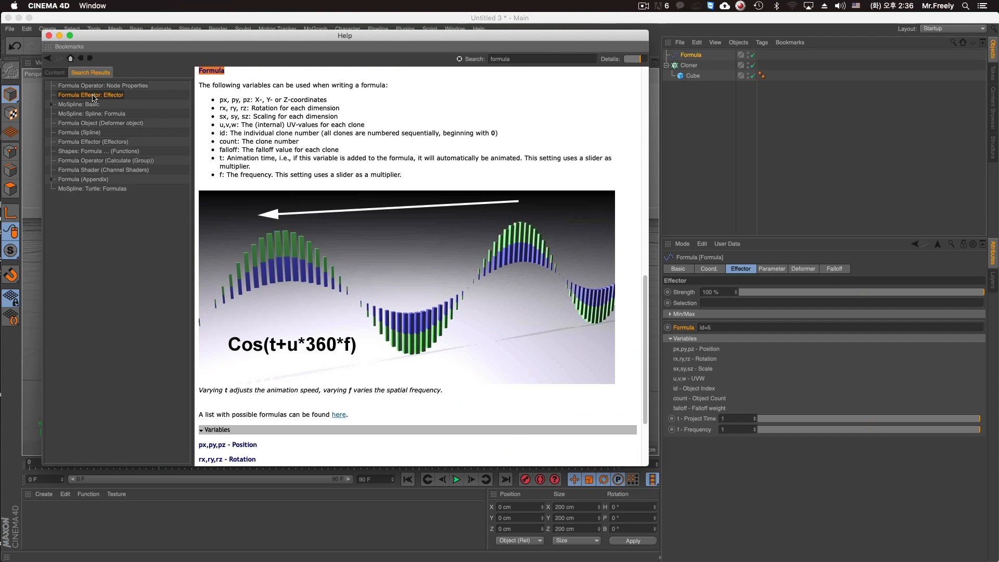
pyautogui.click(91, 105)
pyautogui.click(94, 114)
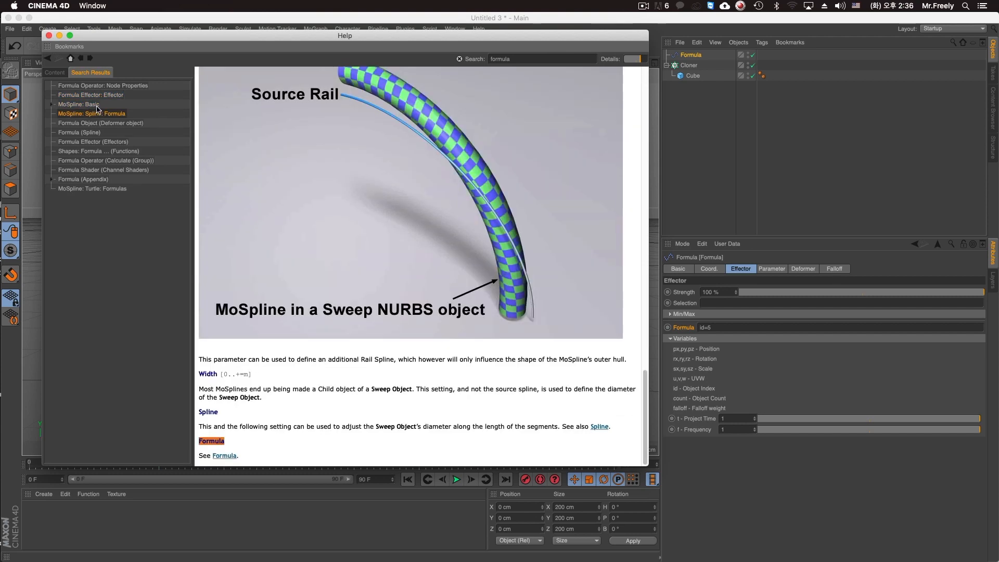
pyautogui.click(96, 105)
pyautogui.click(106, 123)
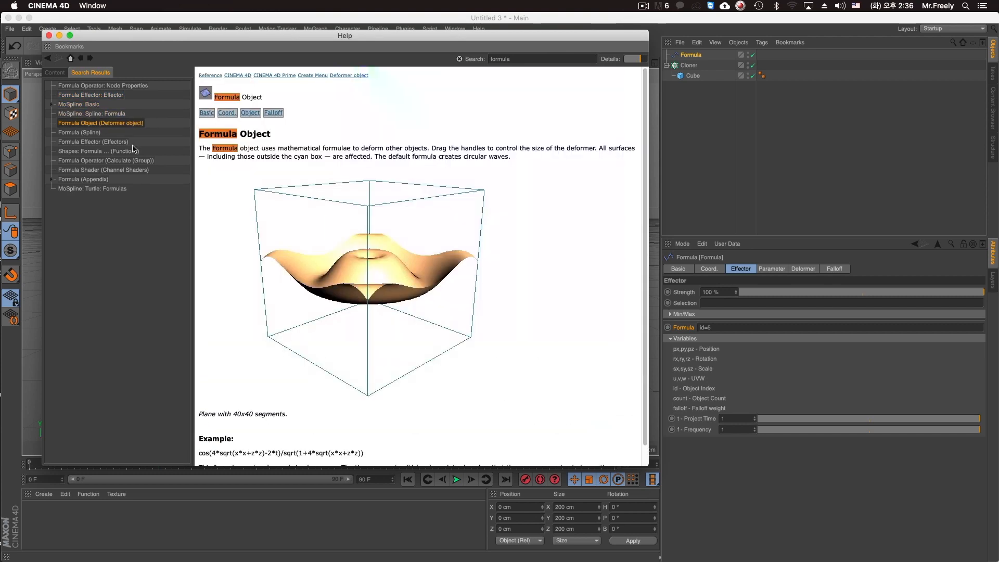
pyautogui.click(114, 133)
pyautogui.click(111, 142)
pyautogui.click(119, 152)
pyautogui.click(123, 163)
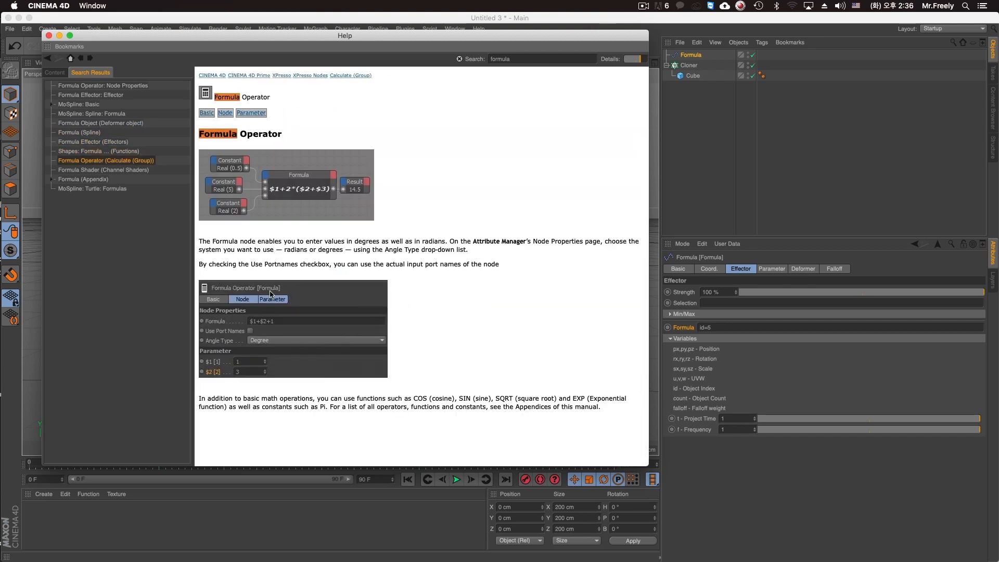
# Check the Formula Shader page and examine the operators, functions and constants in the Formula appendix, closing the help.
pyautogui.click(103, 171)
pyautogui.click(99, 180)
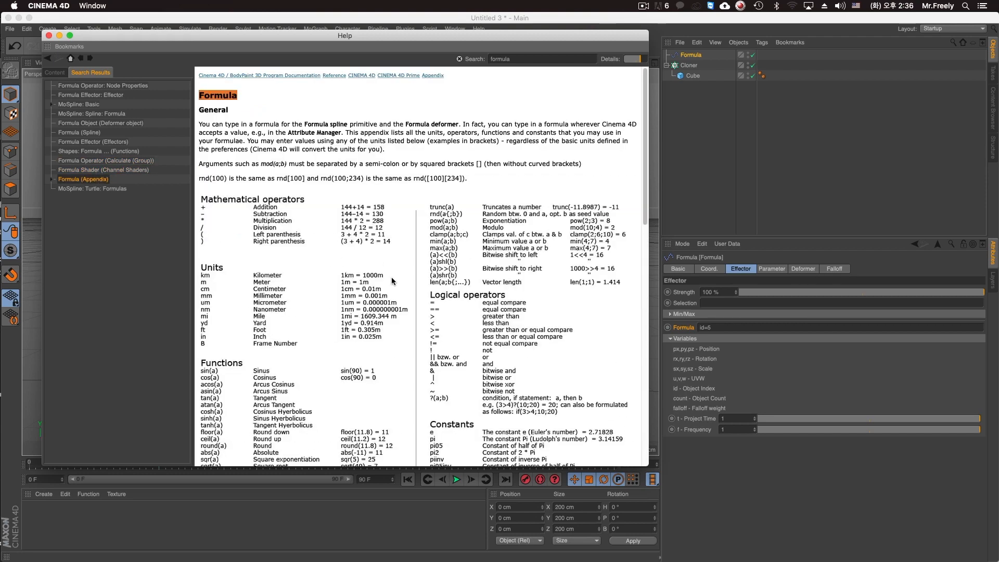
pyautogui.scroll(-6, 411, 282)
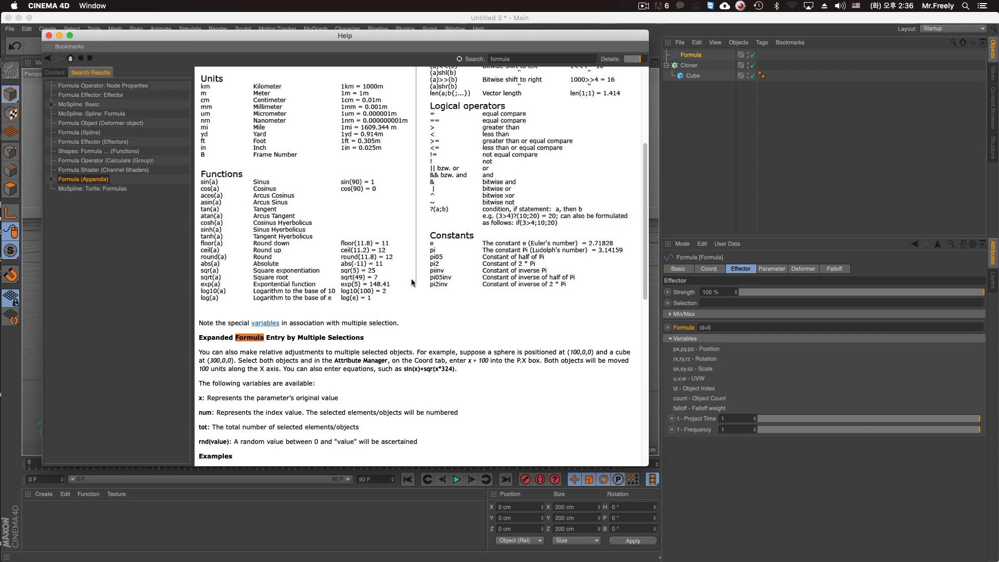
pyautogui.scroll(1, 412, 282)
pyautogui.scroll(4, 413, 282)
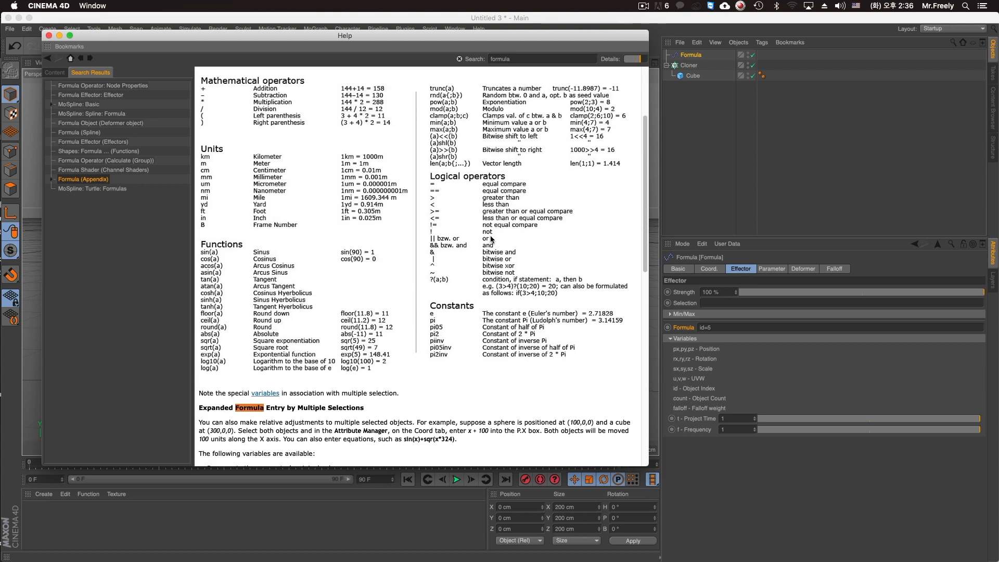
pyautogui.scroll(3, 372, 160)
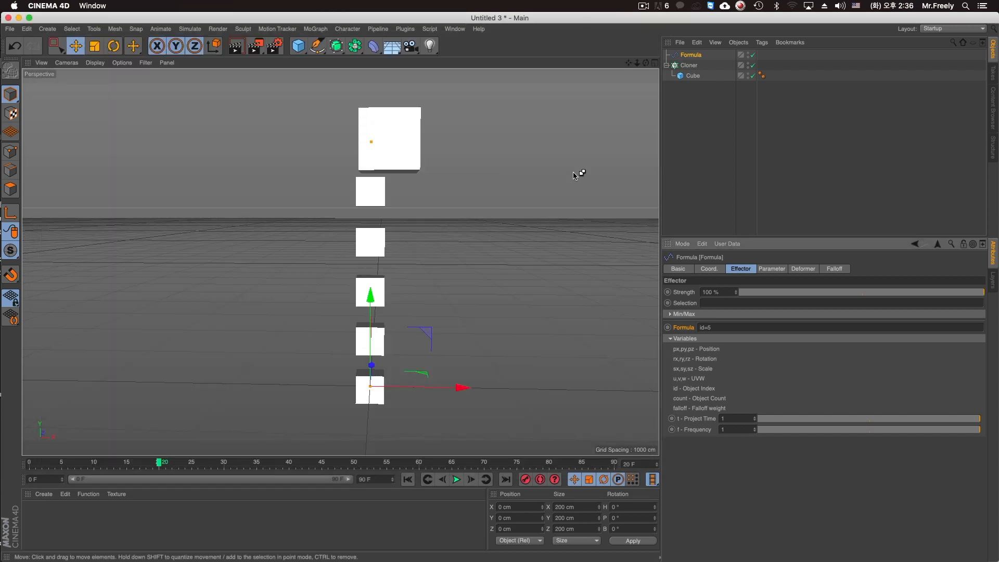
# Close the cube test project without saving and play the animation in the formular text animation.c4d project.
pyautogui.press('super+w')
pyautogui.click(461, 196)
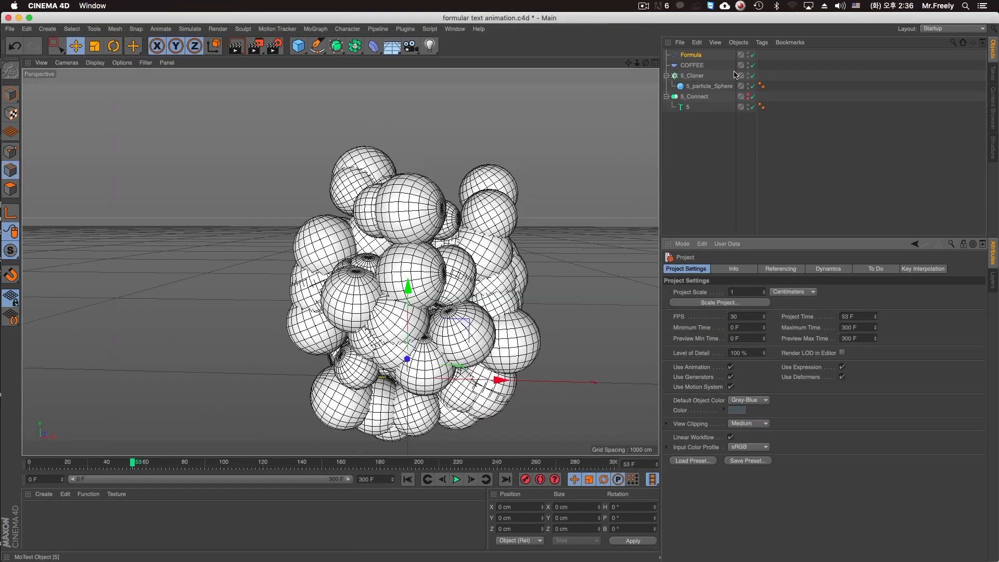
pyautogui.press('F8')
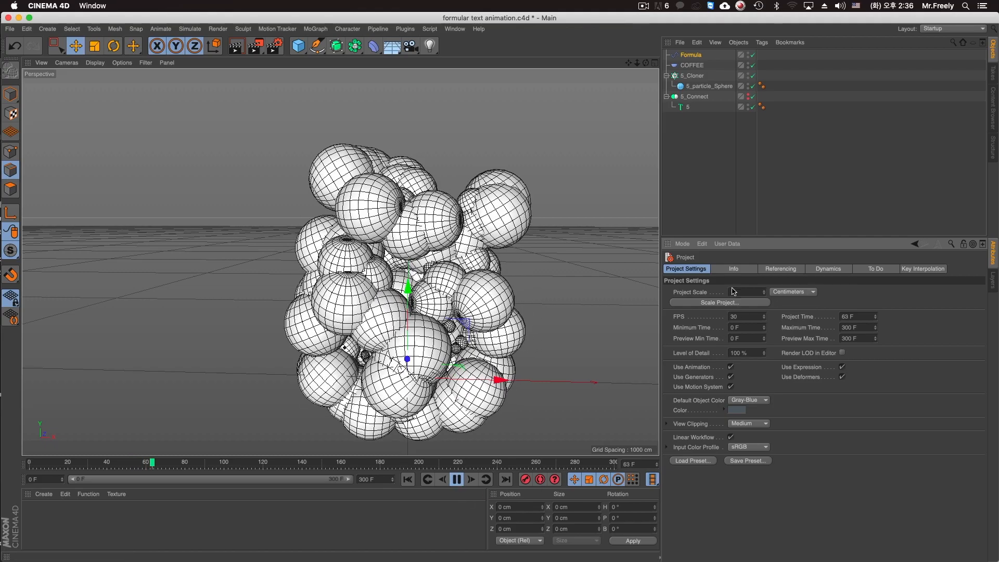
# Set the Formula effector's X, Y and Z position offsets to 500 cm and change its expression to sin(((id/count)+t)*60.0).
pyautogui.click(691, 56)
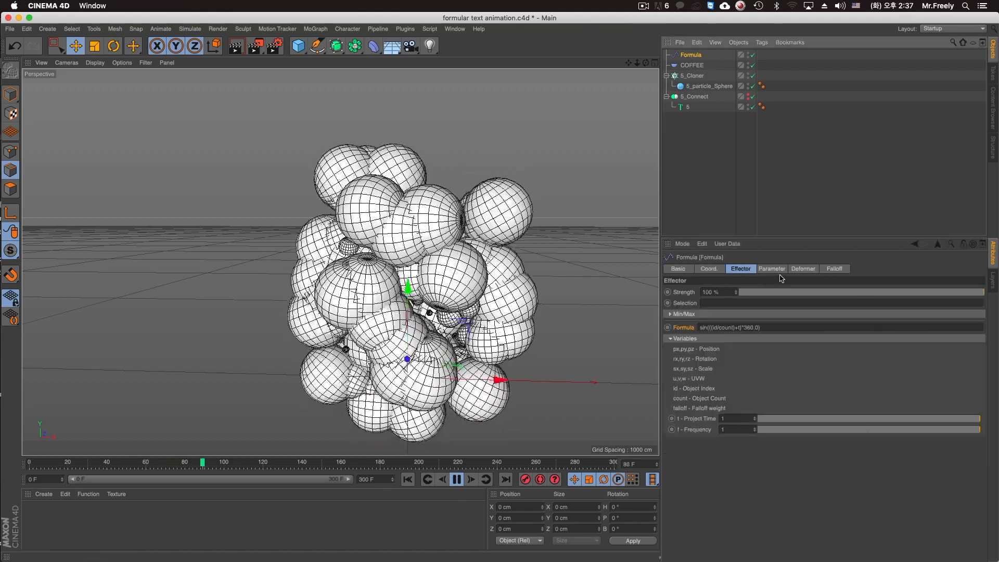
pyautogui.click(772, 269)
pyautogui.write('5')
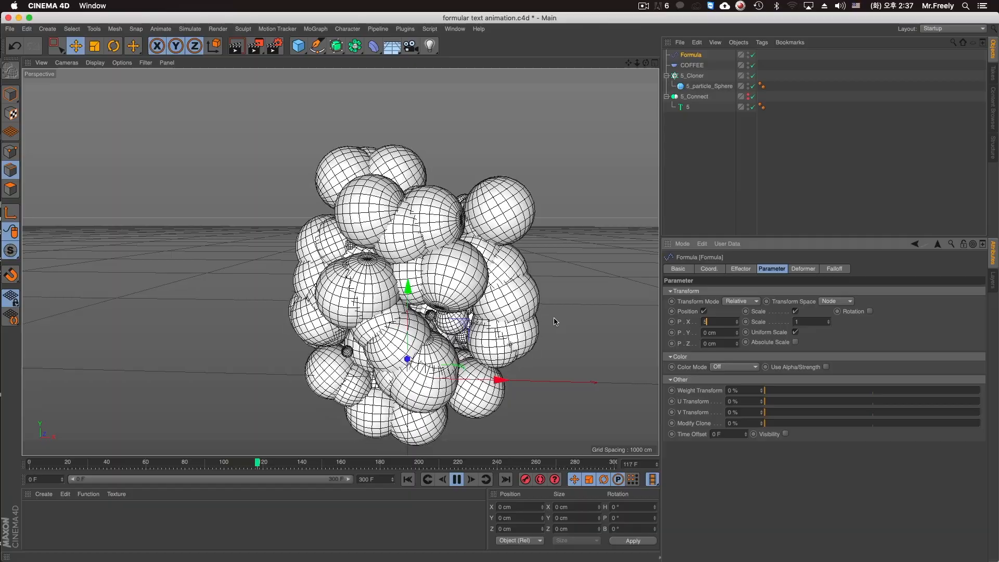
pyautogui.write('00')
pyautogui.press('Return')
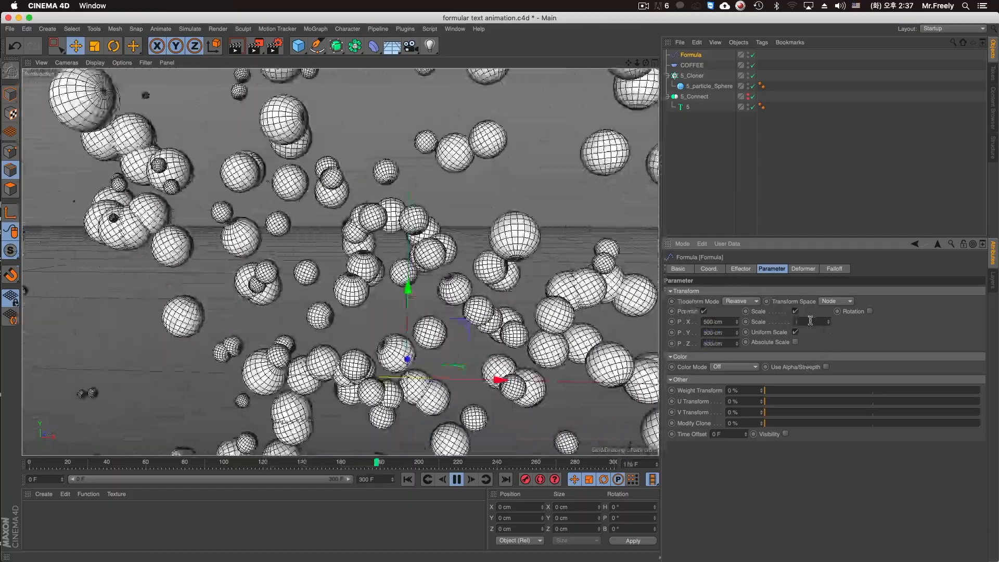
pyautogui.click(738, 270)
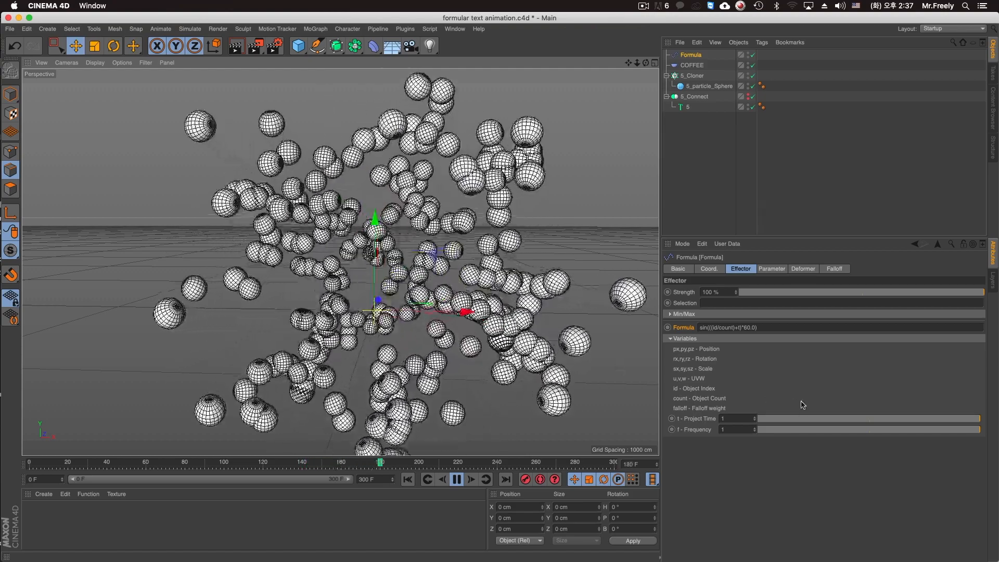
# Try lowering the Formula effector's Project Time and setting it to 0.1, then undo the change.
pyautogui.moveTo(859, 419); pyautogui.dragTo(767, 420)
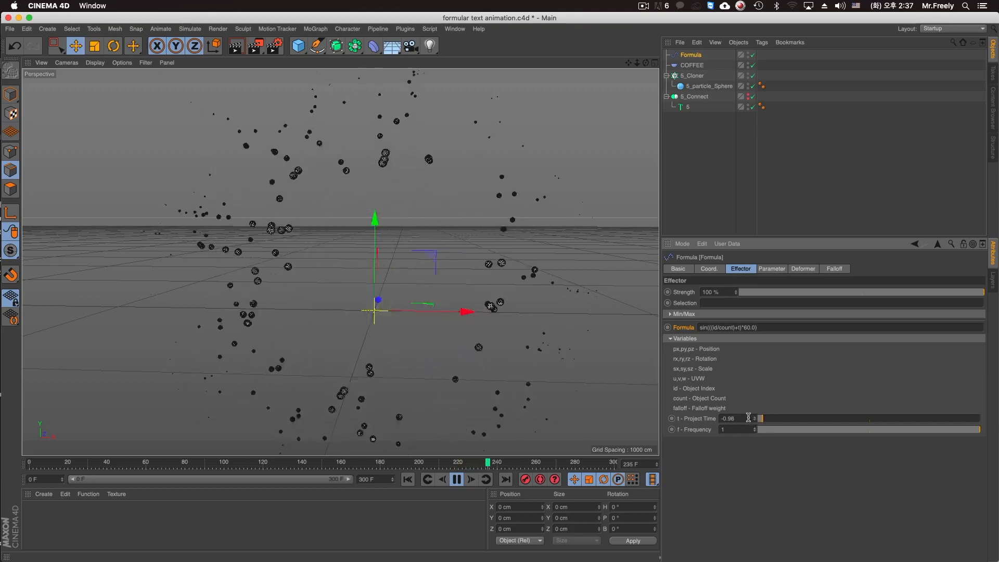
pyautogui.write('0.1')
pyautogui.press('Return')
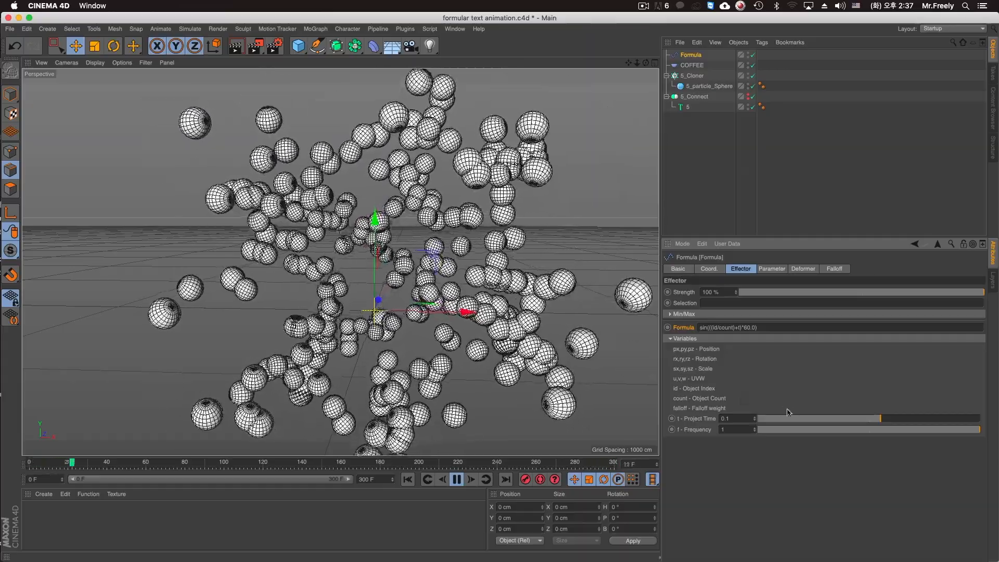
pyautogui.press('super+z')
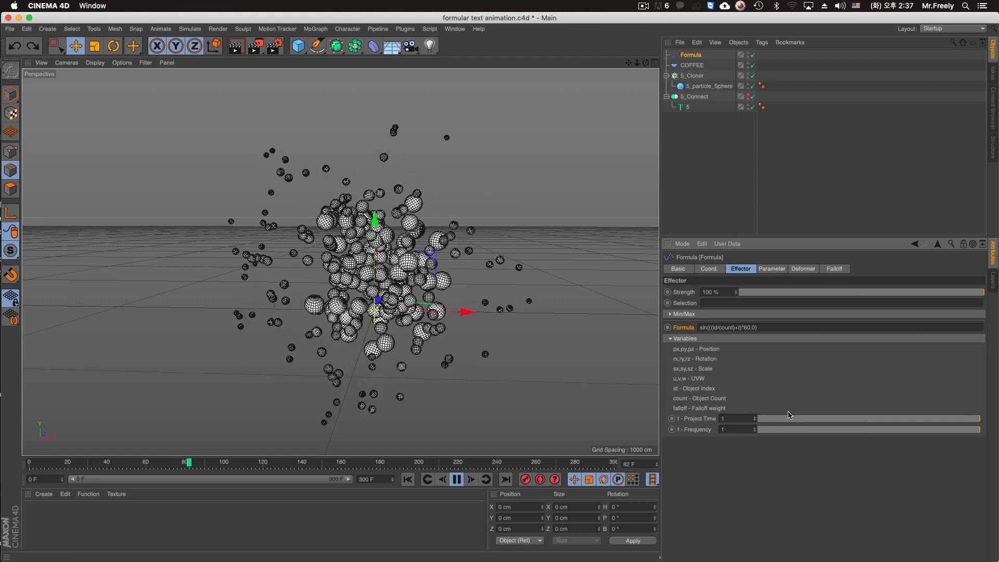
# Set the Formula effector's Y position offset to 830 cm with X and Z at 0 cm, and inspect the spheres from the side.
pyautogui.click(772, 269)
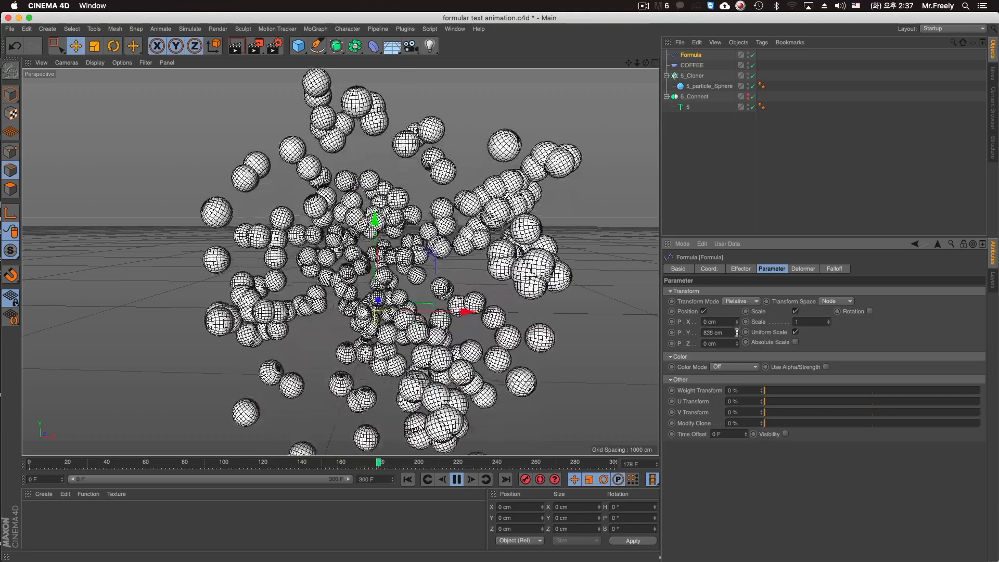
pyautogui.keyDown('alt'); pyautogui.moveTo(394, 299); pyautogui.dragTo(539, 290); pyautogui.keyUp('alt')
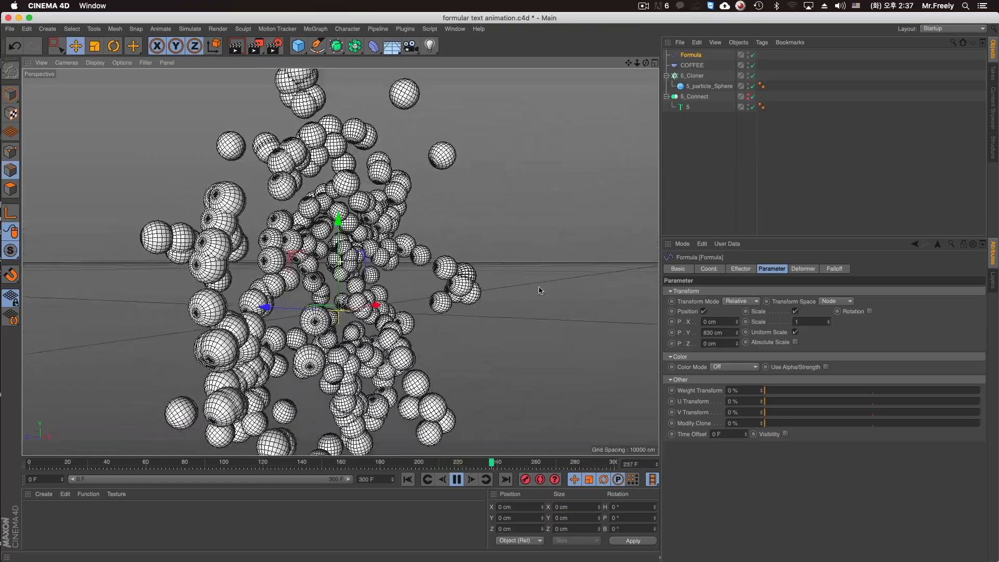
# Set the Formula effector's Z position offset to 1265 cm with X and Y at 0 cm, and inspect the animated spheres from several angles.
pyautogui.keyDown('alt'); pyautogui.moveTo(382, 299); pyautogui.dragTo(424, 303); pyautogui.keyUp('alt')
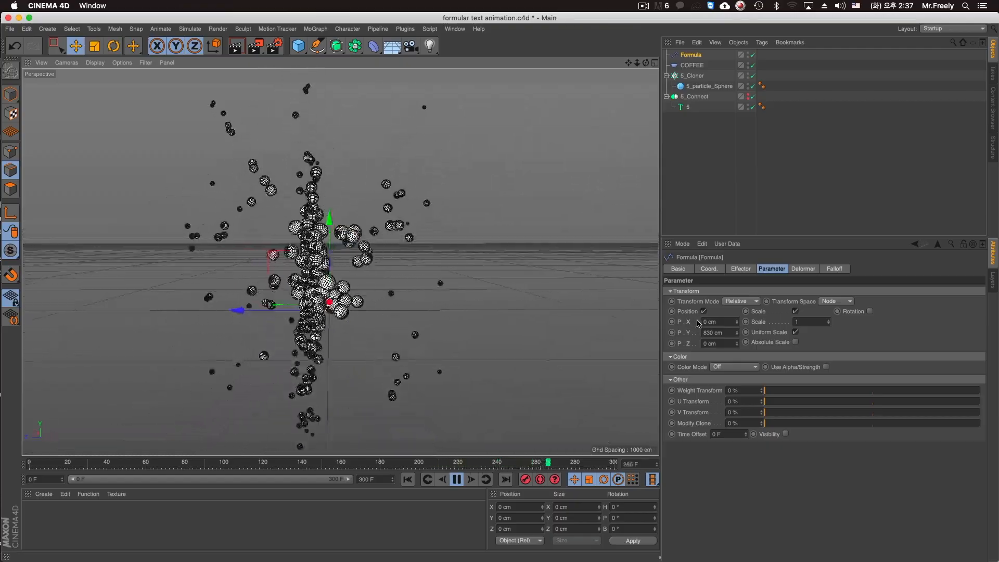
pyautogui.press('super+z')
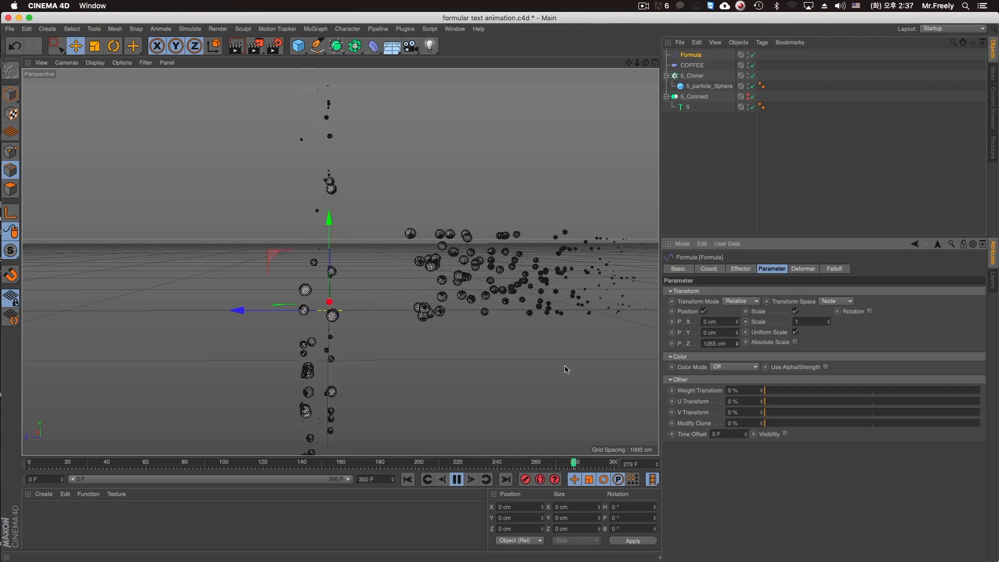
pyautogui.keyDown('alt'); pyautogui.moveTo(442, 328); pyautogui.dragTo(285, 319); pyautogui.keyUp('alt')
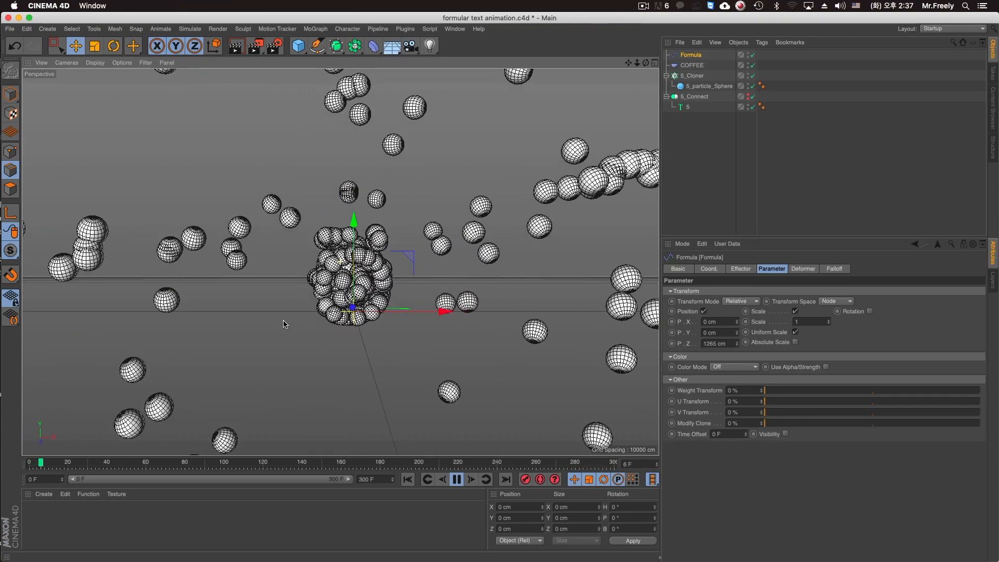
pyautogui.click(408, 479)
pyautogui.keyDown('alt'); pyautogui.moveTo(346, 367); pyautogui.dragTo(279, 378); pyautogui.keyUp('alt')
pyautogui.keyDown('alt'); pyautogui.moveTo(409, 376); pyautogui.dragTo(323, 379, button='middle'); pyautogui.keyUp('alt')
pyautogui.keyDown('alt'); pyautogui.moveTo(341, 377); pyautogui.dragTo(343, 350); pyautogui.keyUp('alt')
pyautogui.keyDown('alt'); pyautogui.moveTo(343, 351); pyautogui.dragTo(408, 337, button='middle'); pyautogui.keyUp('alt')
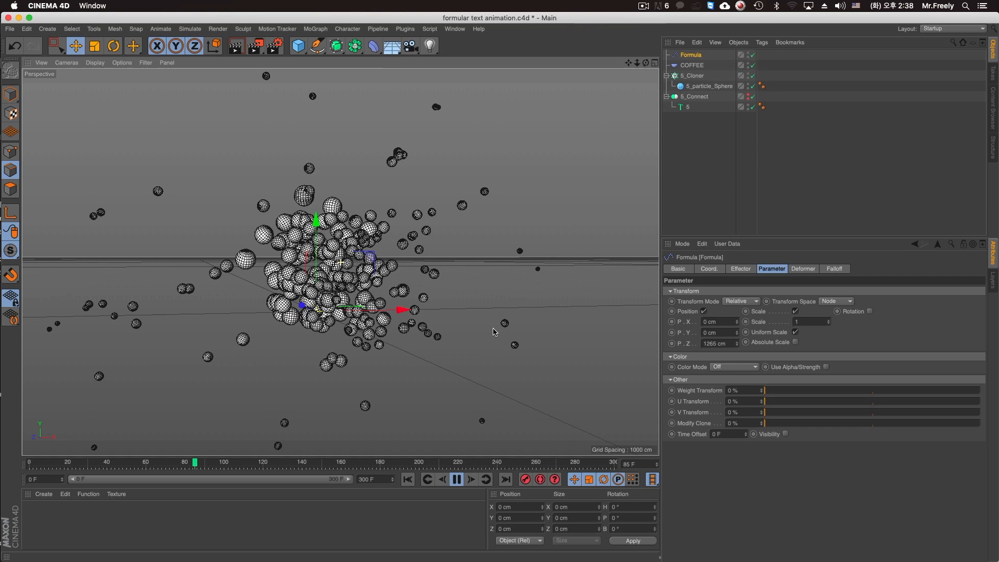
# Set the Formula effector's X position offset to -1000 cm with Y and Z at 0 cm.
pyautogui.press('super+z')
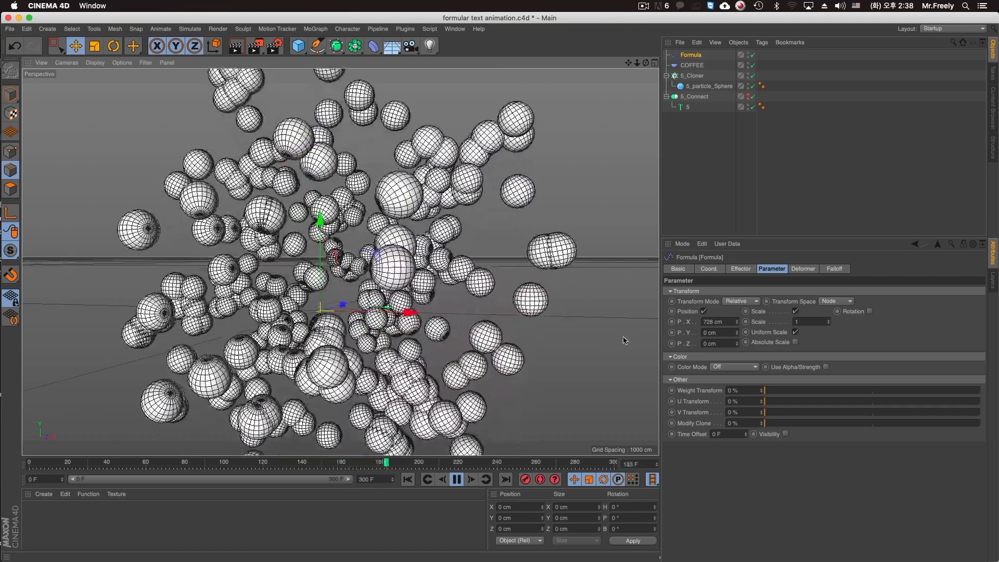
pyautogui.click(719, 323)
pyautogui.write('-1000')
pyautogui.press('Return')
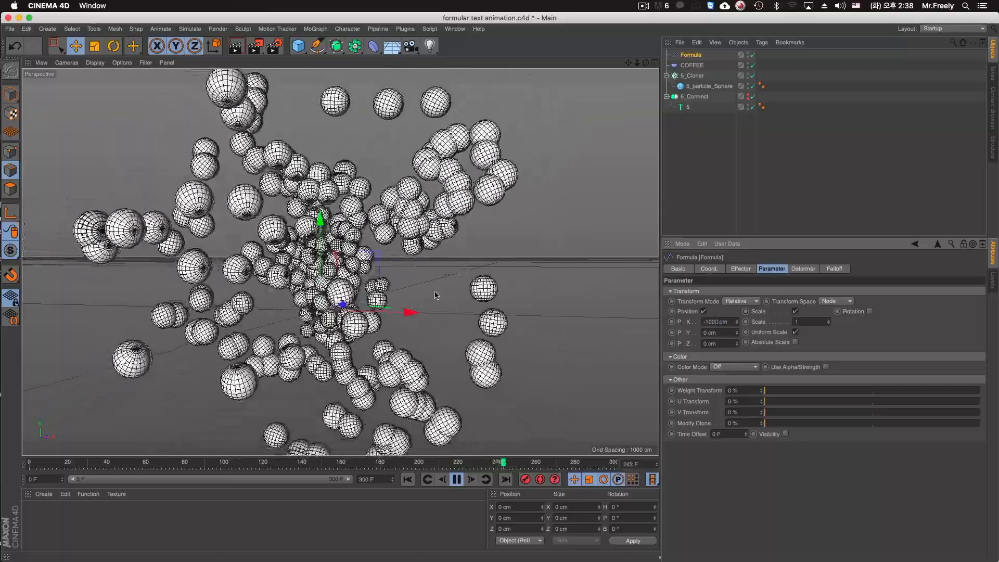
# Replay the animation from the start and switch the Formula and COFFEE effectors off and on again to compare the clones.
pyautogui.click(408, 480)
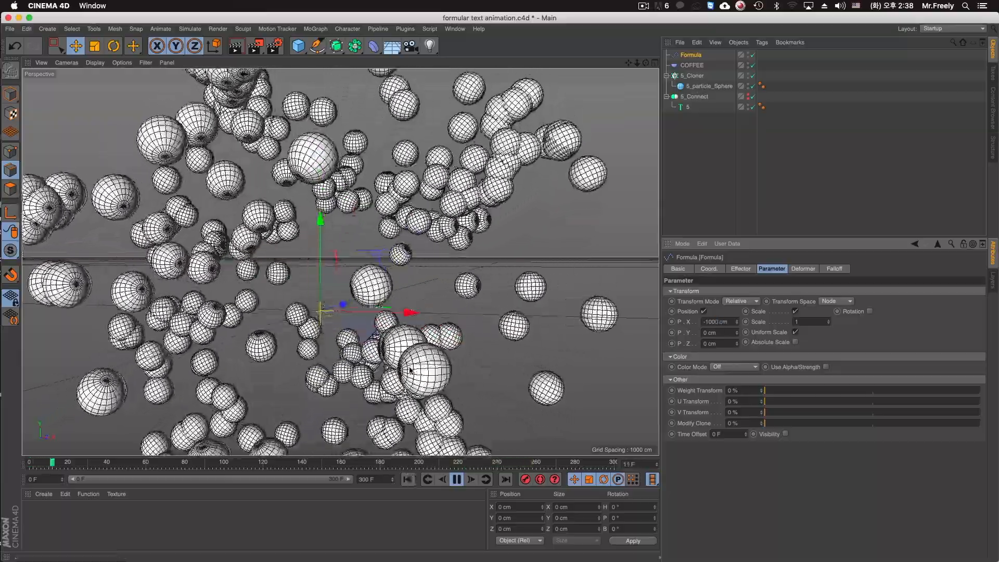
pyautogui.click(753, 55)
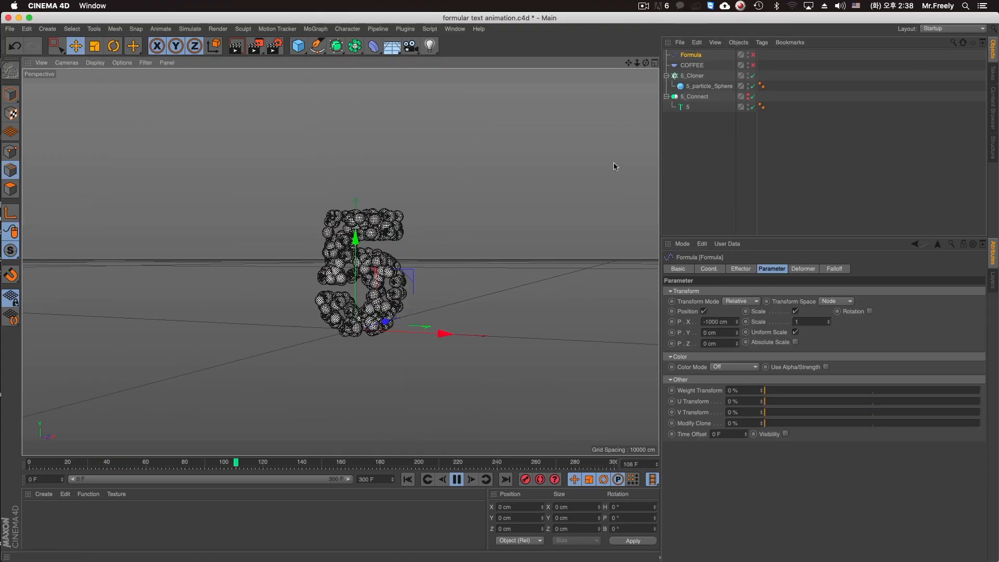
pyautogui.click(753, 65)
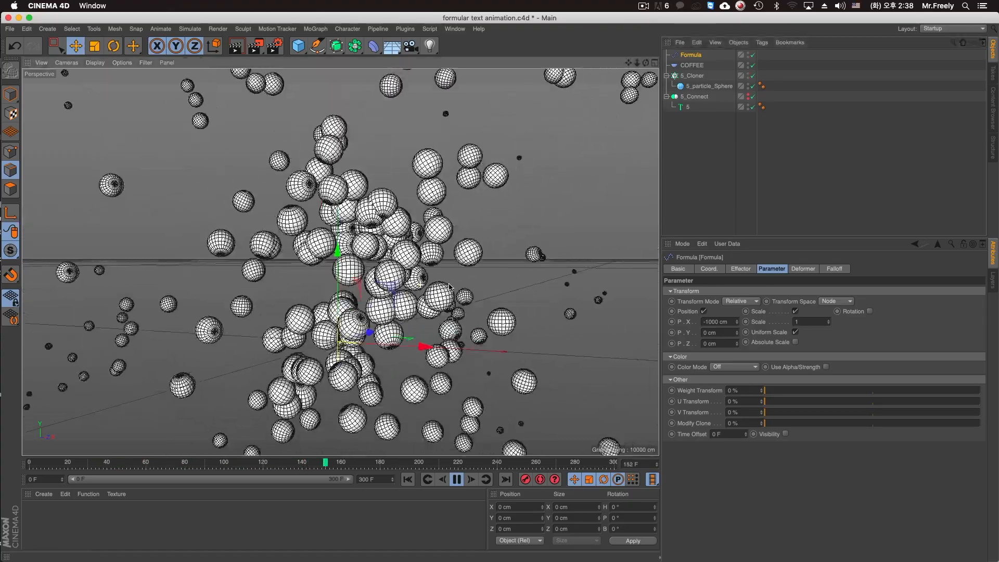
# Set the Formula effector's position offsets to X 500 cm, Y 25 cm and Z 50 cm.
pyautogui.doubleClick(715, 321)
pyautogui.write('000')
pyautogui.press('Tab')
pyautogui.write('25')
pyautogui.press('Tab')
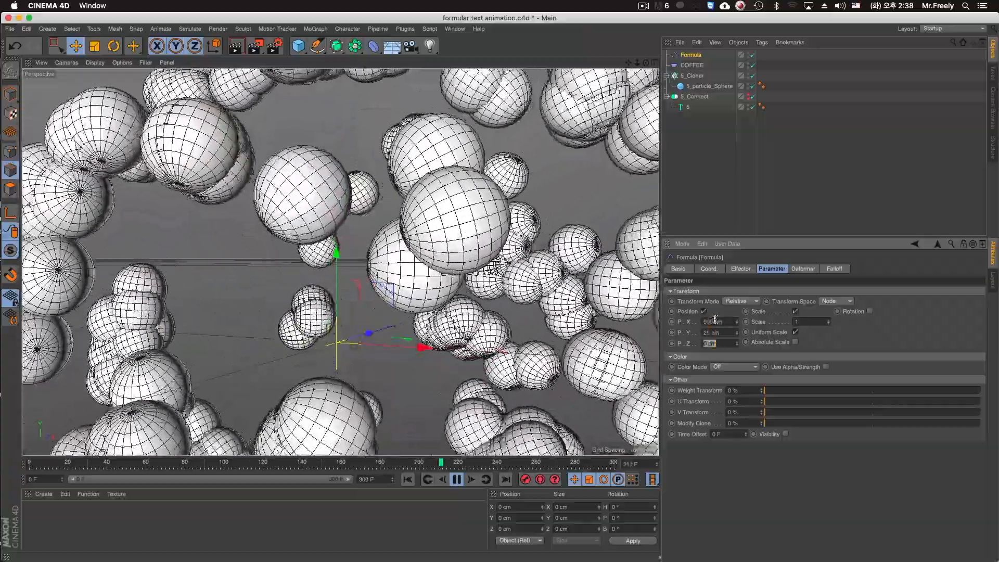
pyautogui.write('50')
pyautogui.press('Return')
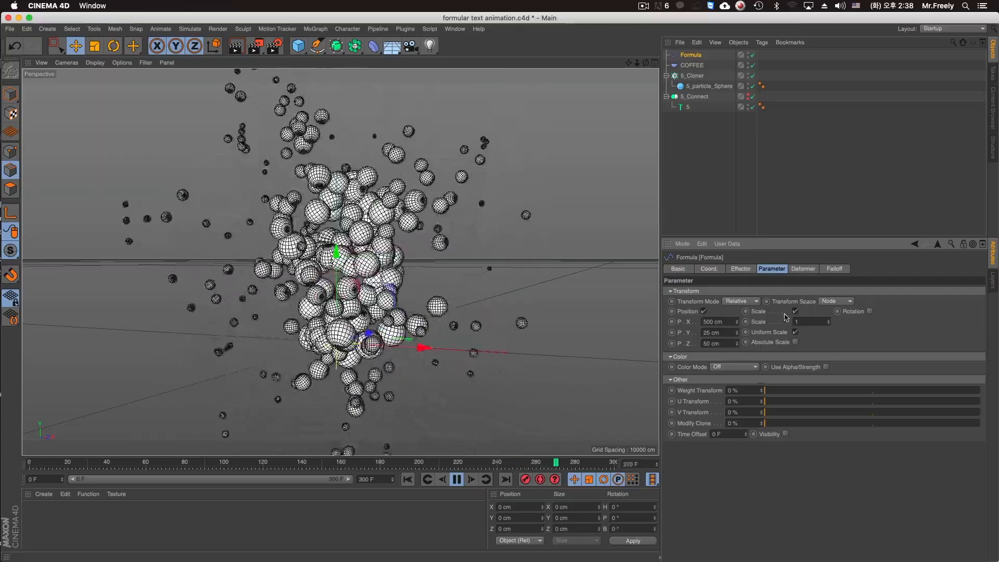
# Enable rotation on the Formula effector and set its heading to 360°, pitch to 180° and bank to 360°.
pyautogui.click(870, 311)
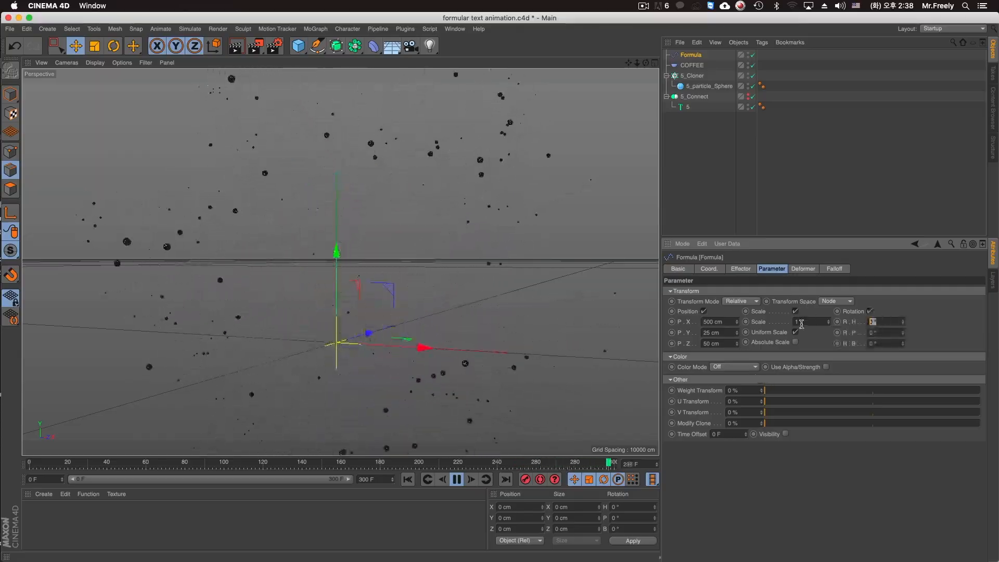
pyautogui.write('360')
pyautogui.press('Tab')
pyautogui.write('180')
pyautogui.press('Tab')
pyautogui.write('360')
pyautogui.press('Return')
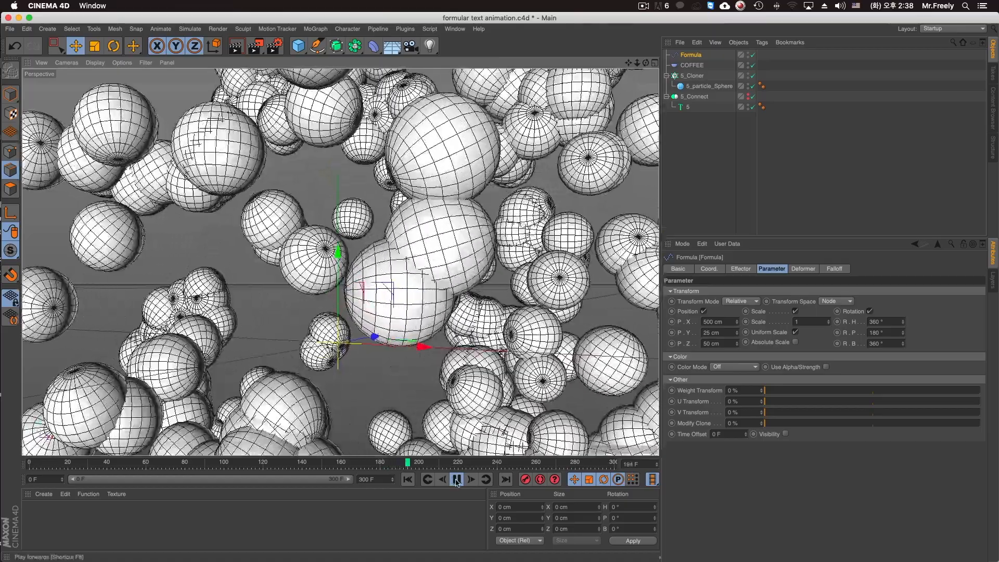
# Pause the animation, save the project, and briefly replay the sphere motion.
pyautogui.click(457, 482)
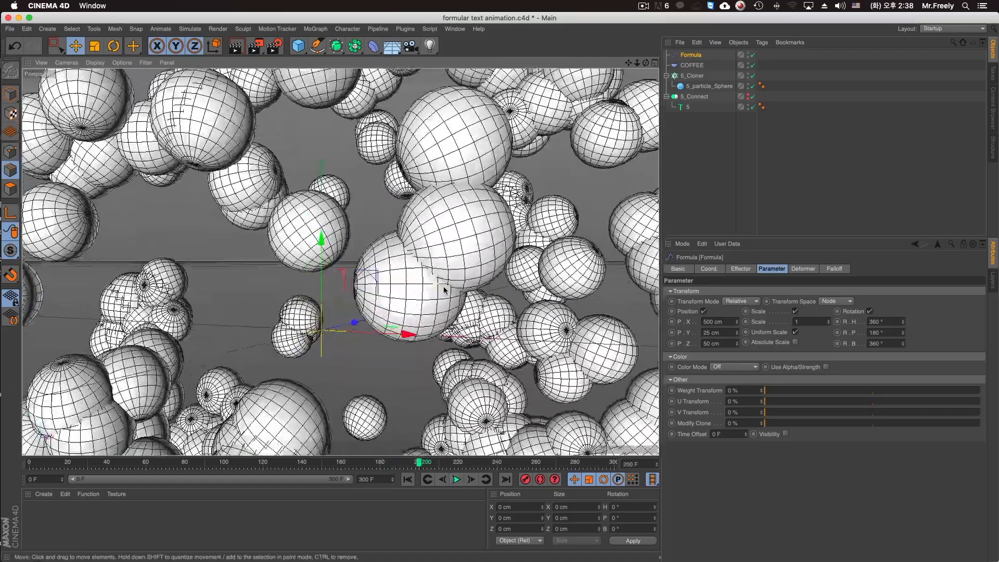
pyautogui.keyDown('alt'); pyautogui.moveTo(444, 287); pyautogui.dragTo(439, 278); pyautogui.keyUp('alt')
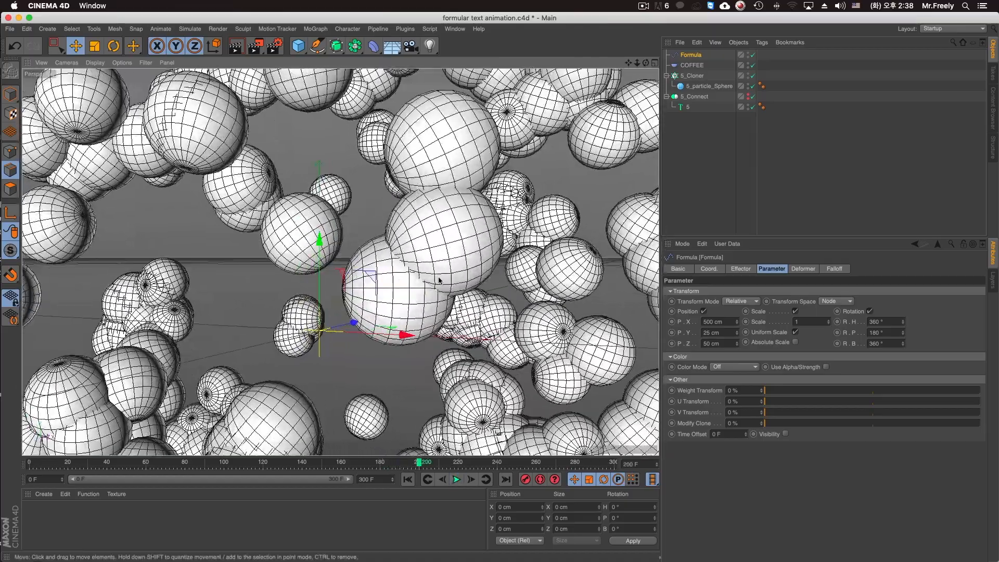
pyautogui.press('super+s')
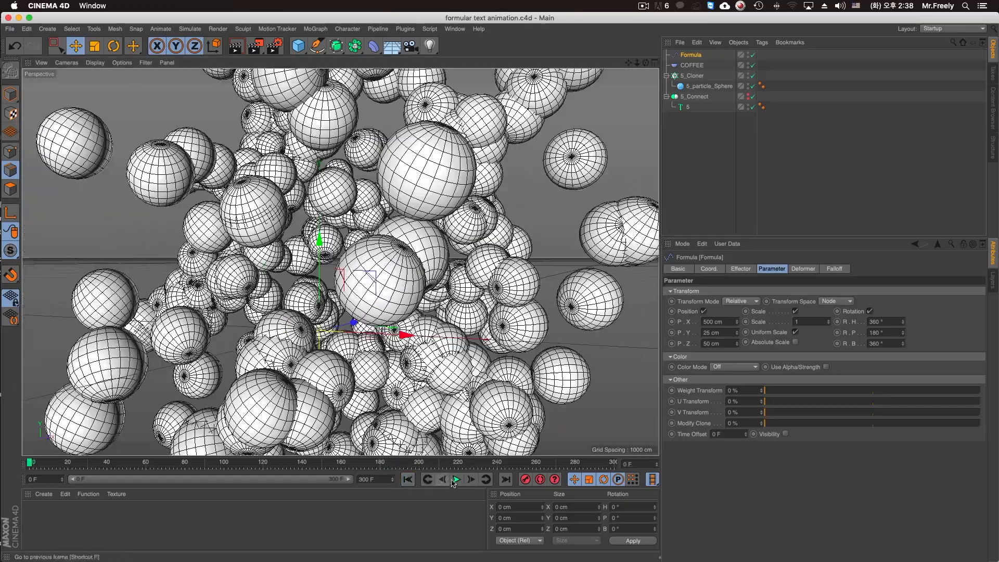
pyautogui.click(456, 480)
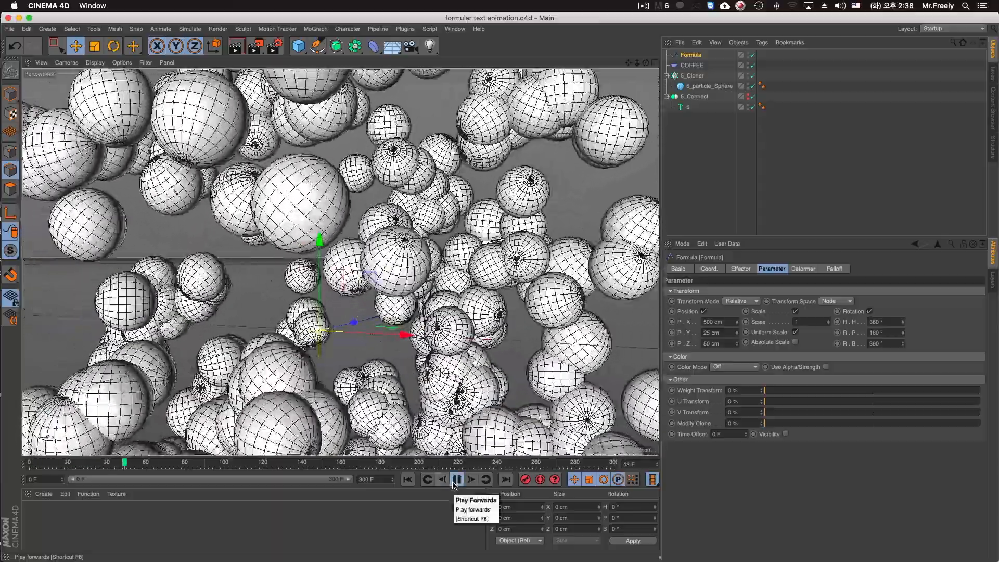
pyautogui.click(455, 481)
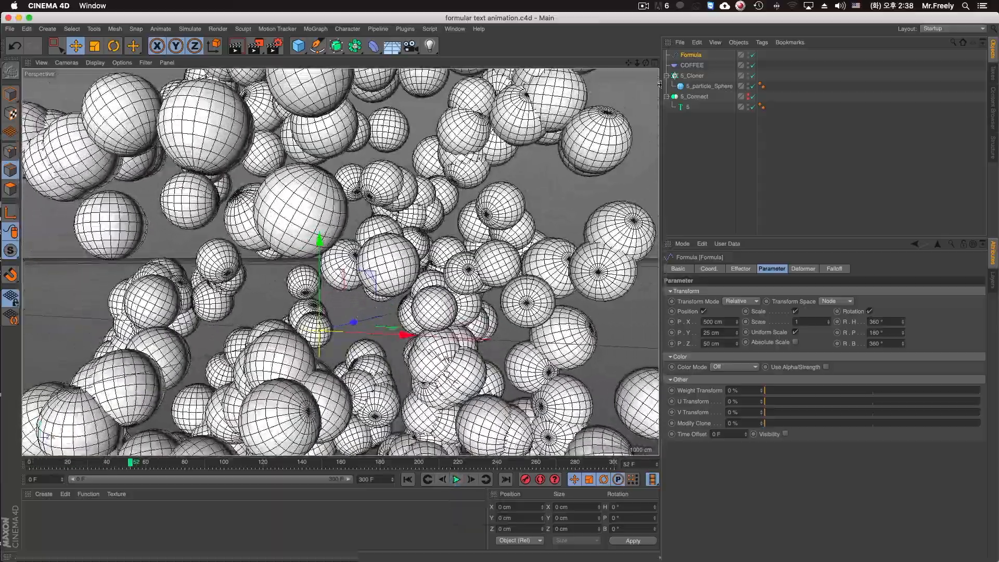
# Add a Dynamics Body tag to 5_Cloner with individual elements set to All and the collision shape set to Automatic (MoDynamics).
pyautogui.rightClick(692, 77)
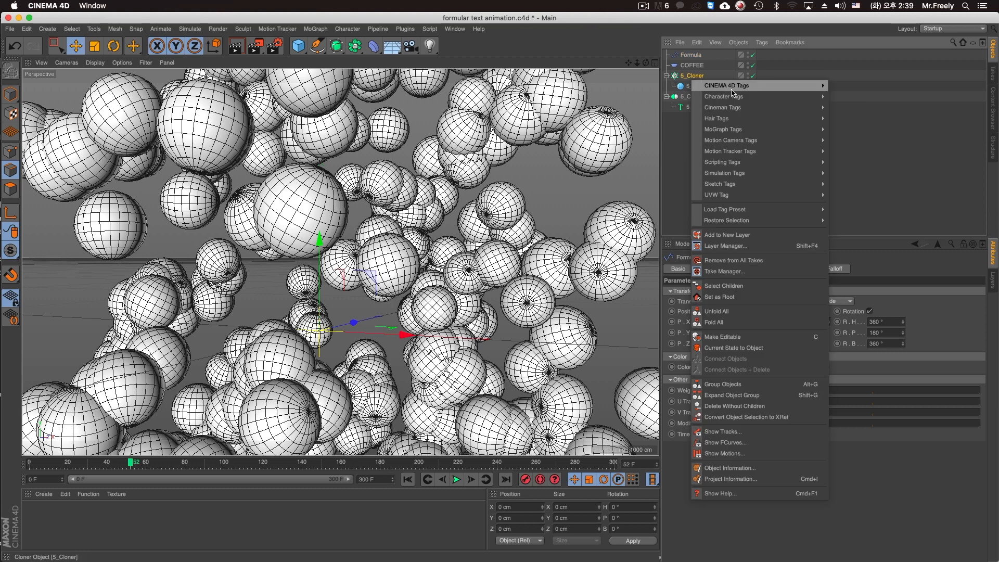
pyautogui.moveTo(743, 185)
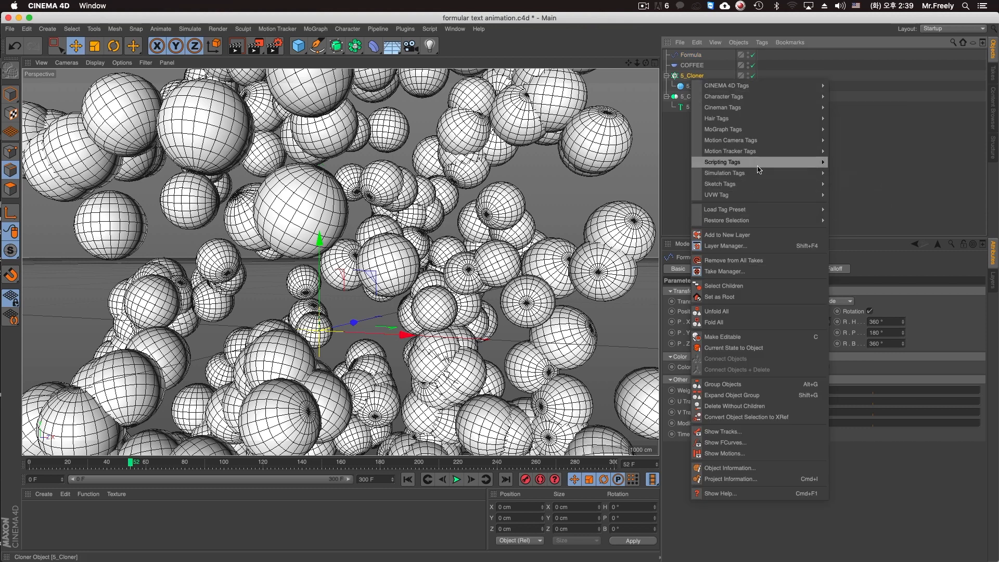
pyautogui.click(851, 173)
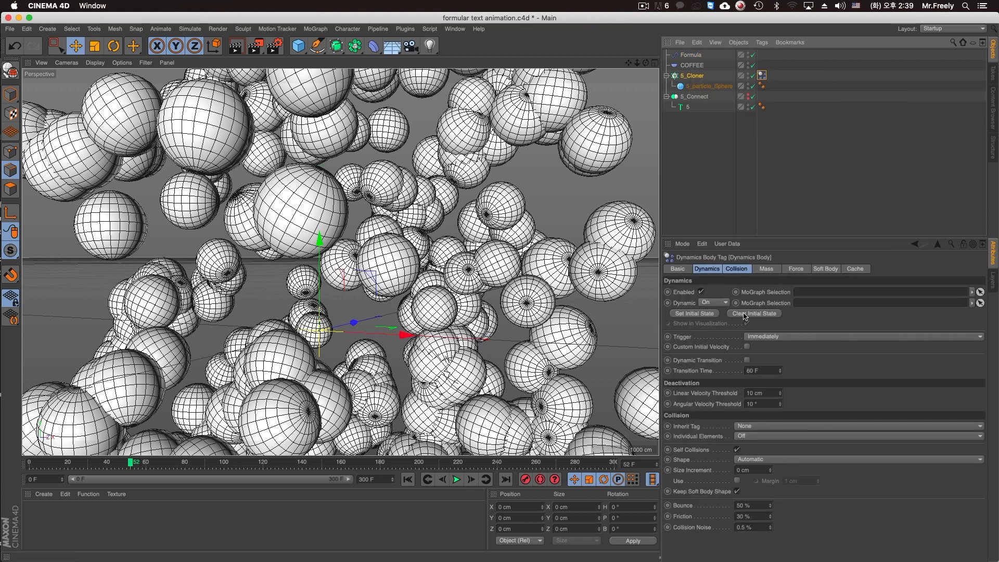
pyautogui.click(737, 268)
pyautogui.click(750, 302)
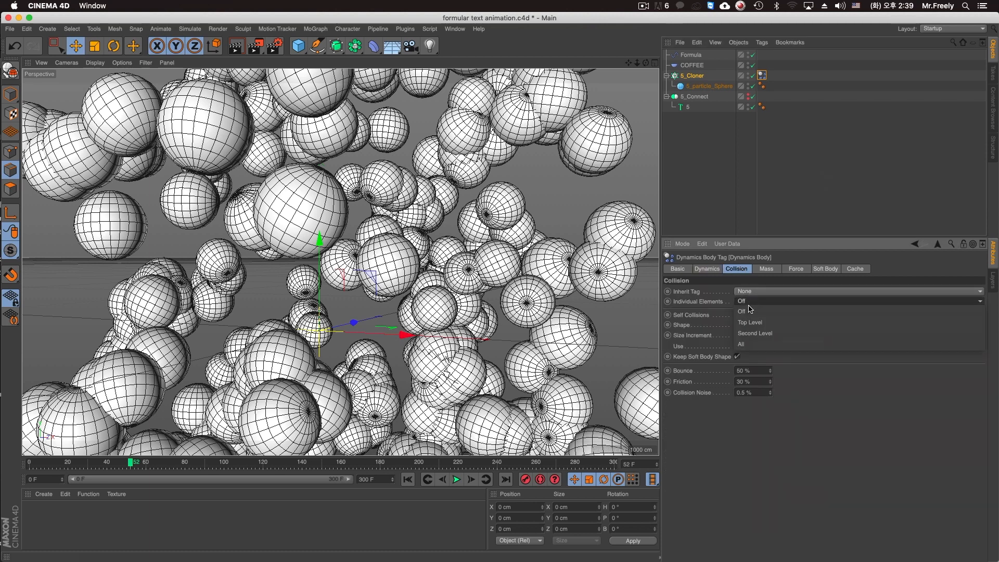
pyautogui.click(752, 343)
pyautogui.click(748, 324)
pyautogui.click(760, 346)
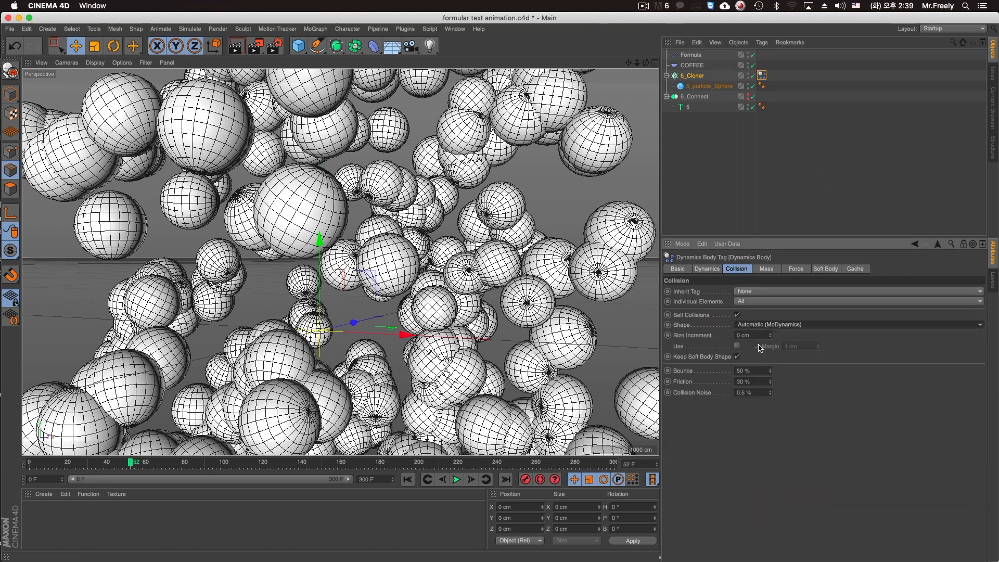
# Set the Dynamics Body tag's follow position and follow rotation forces to 8.
pyautogui.click(767, 270)
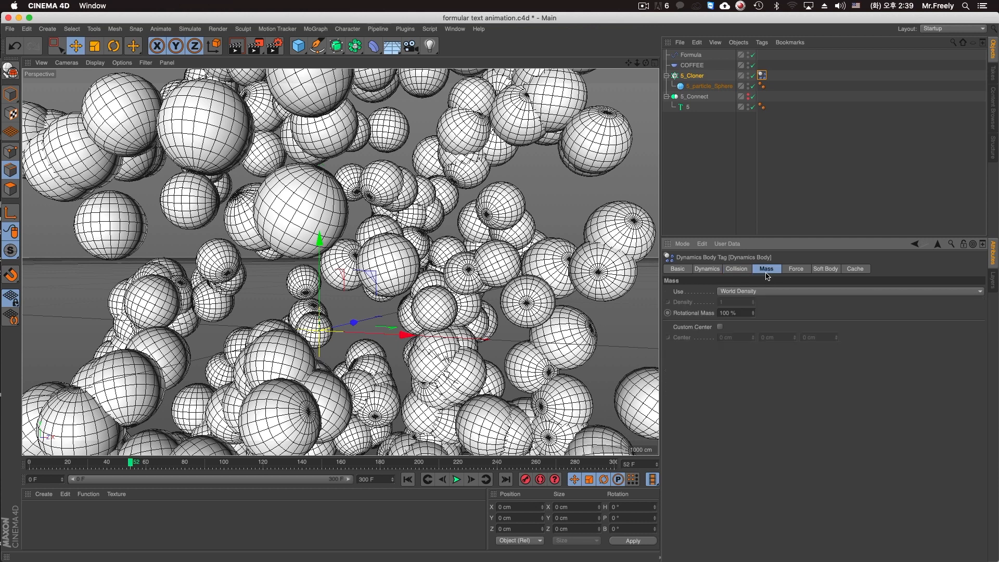
pyautogui.click(792, 269)
pyautogui.moveTo(741, 293); pyautogui.dragTo(636, 290)
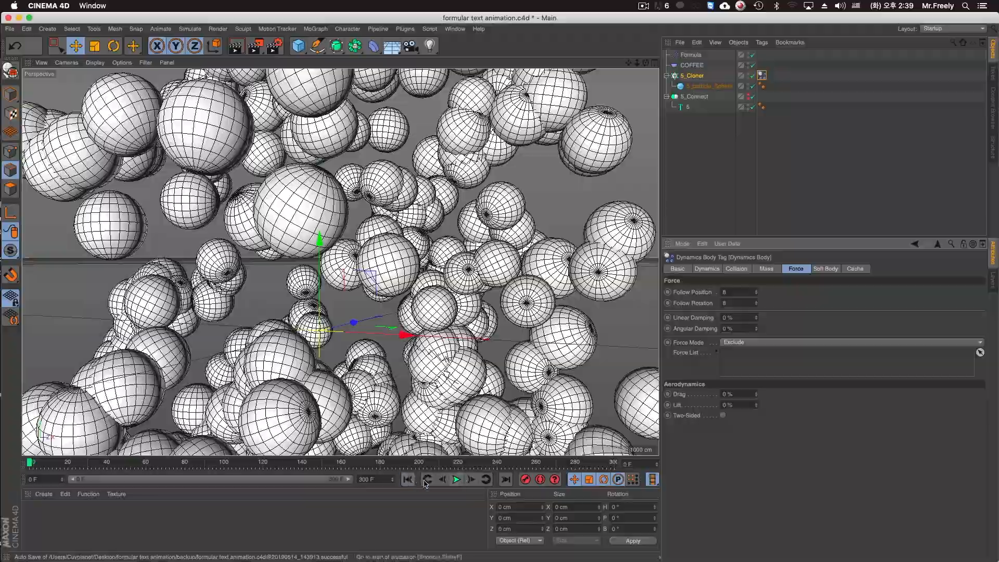
# Play the dynamics simulation and change the Formula effector's expression to sin(((id/count)+t)*10.0).
pyautogui.click(457, 479)
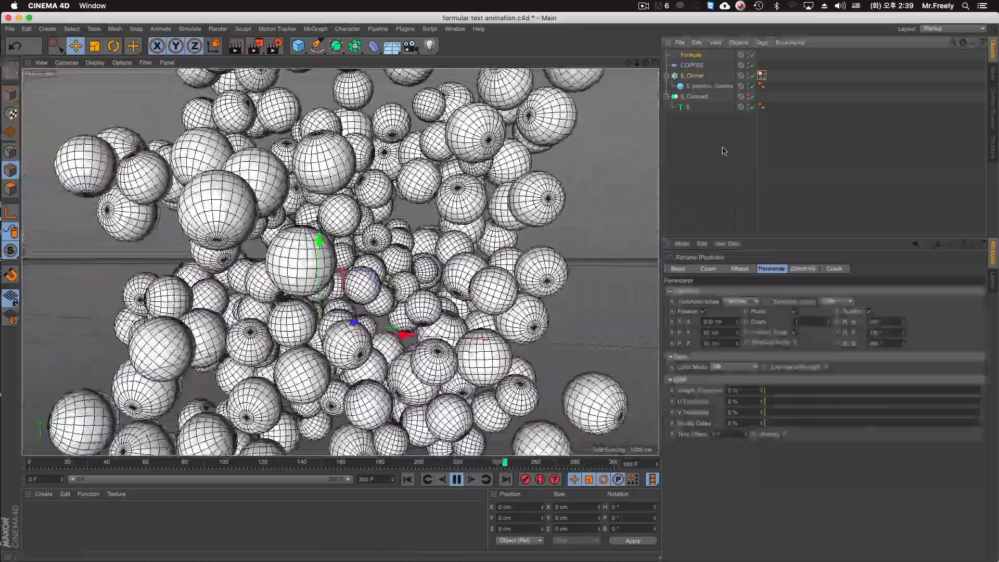
pyautogui.click(741, 269)
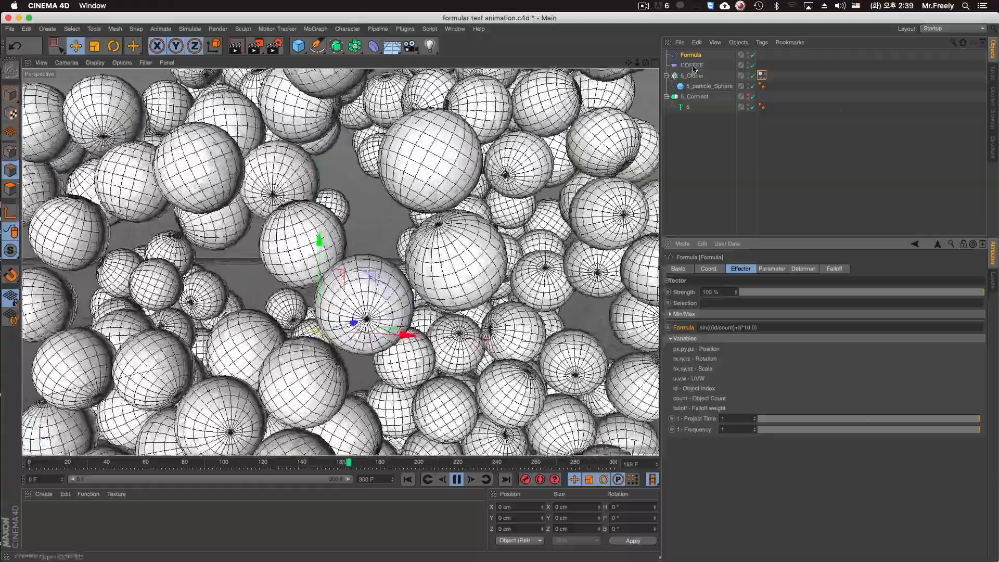
# Check the COFFEE effector's transform parameters and remove the Dynamics Body tag from 5_Cloner.
pyautogui.click(692, 65)
pyautogui.click(773, 269)
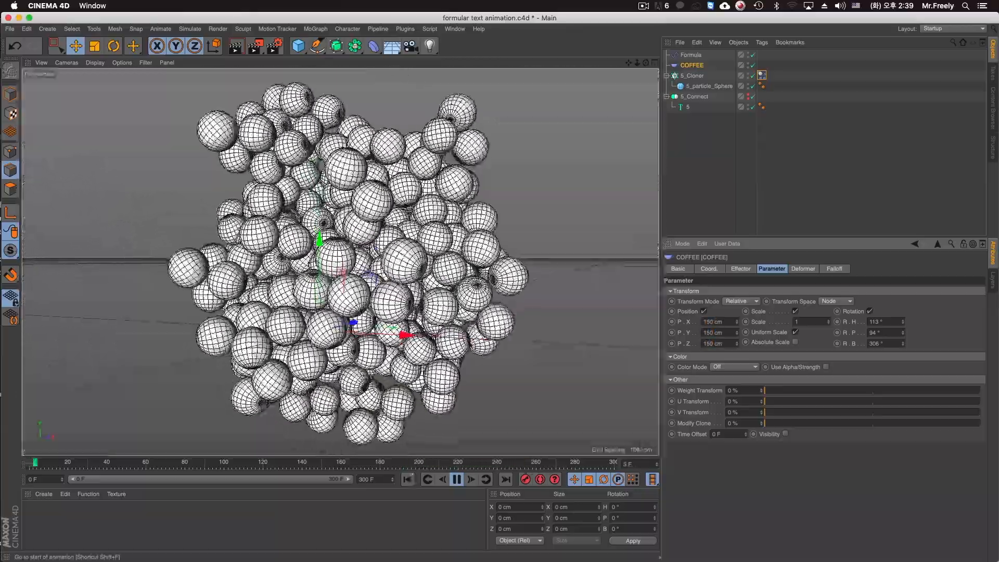
pyautogui.click(763, 85)
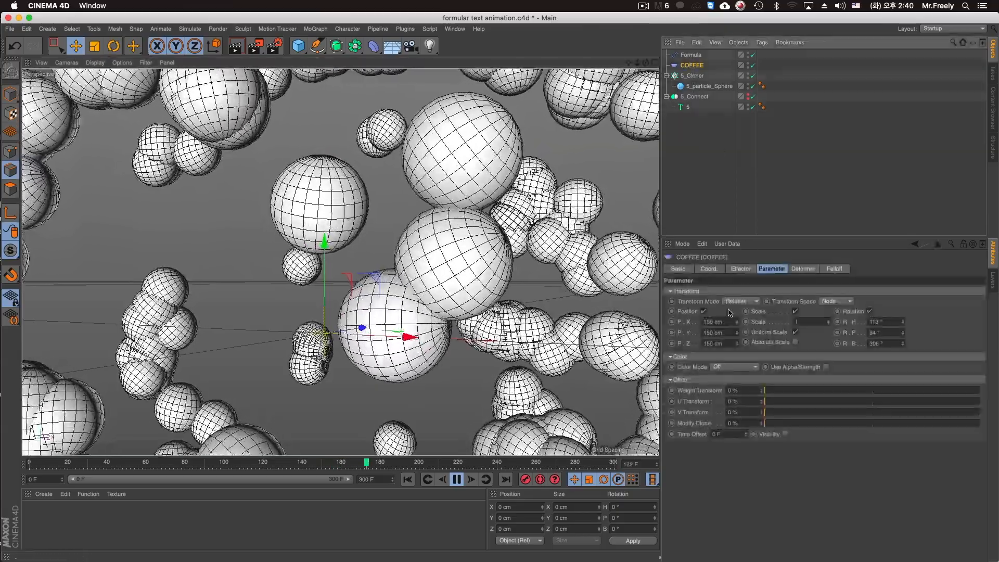
# Change the Formula effector's expression to sin(((id/count)+t)*360.0) and set its Project Time to 0.1.
pyautogui.click(740, 269)
pyautogui.click(692, 56)
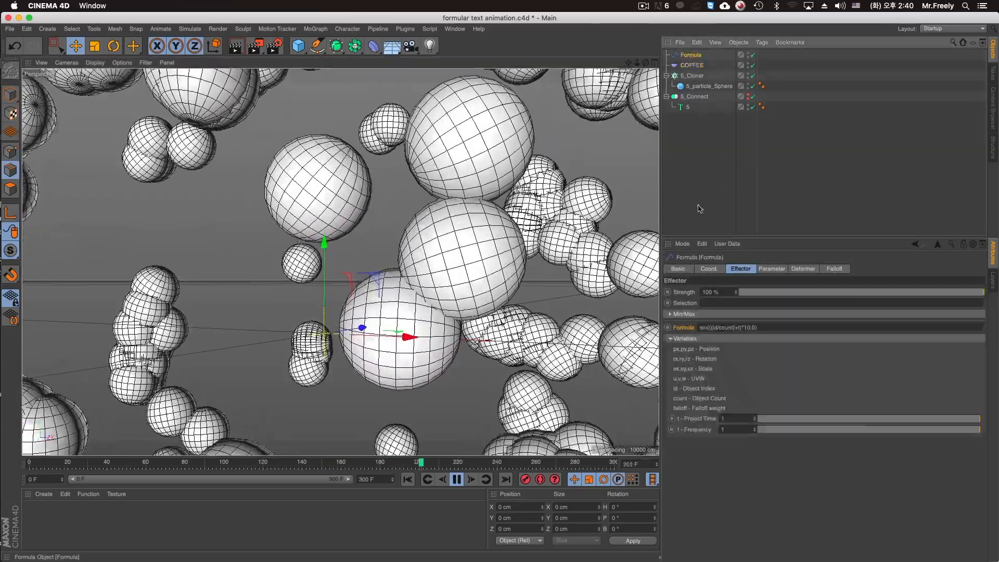
pyautogui.click(750, 327)
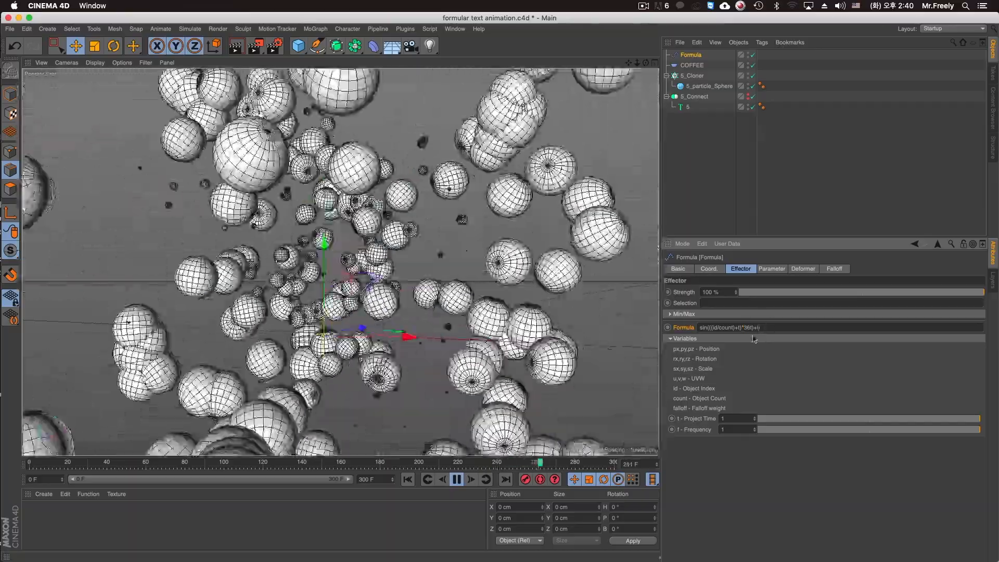
pyautogui.click(764, 419)
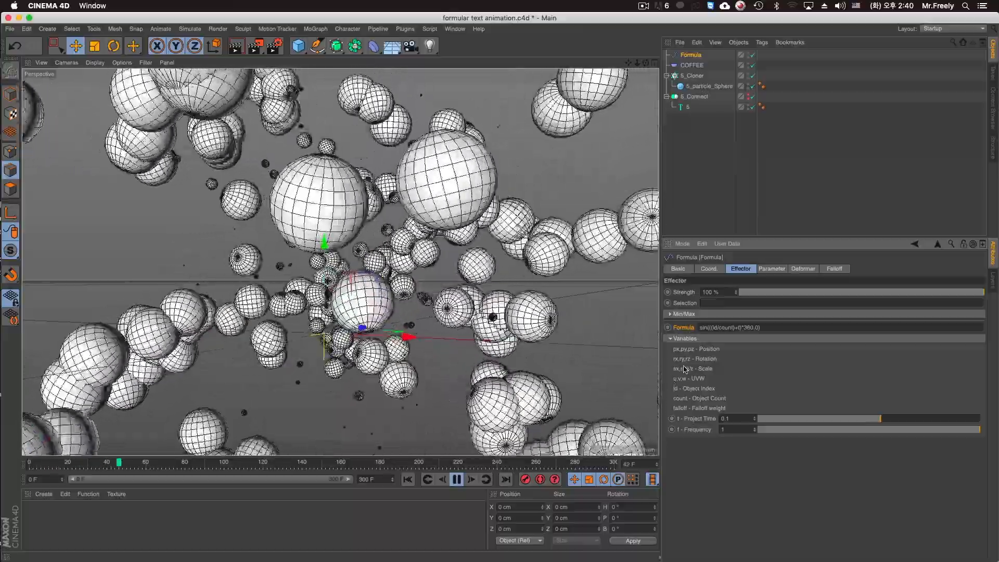
# Set the Formula effector's Y and Z position offsets to 500 cm.
pyautogui.click(772, 269)
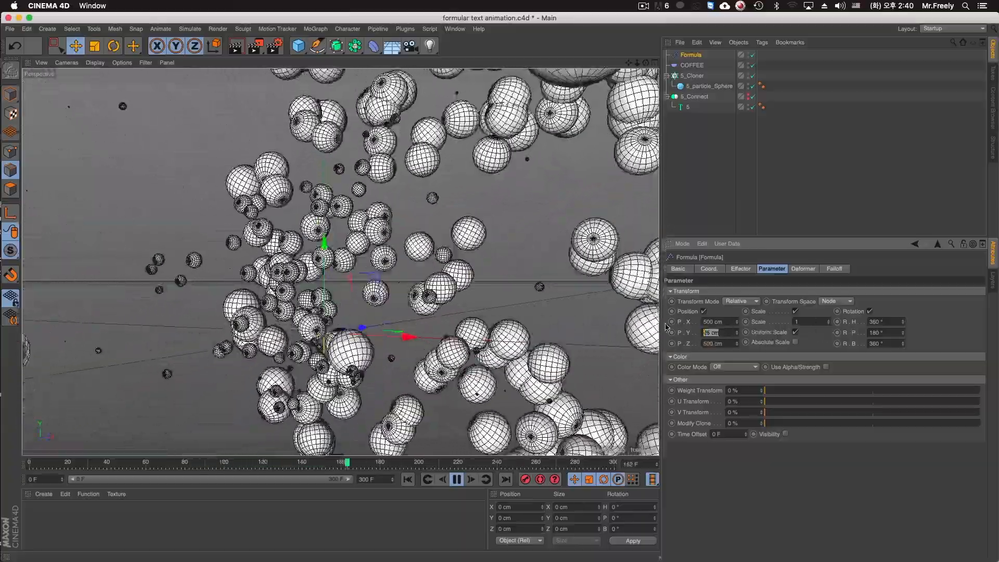
pyautogui.write('500')
pyautogui.press('Return')
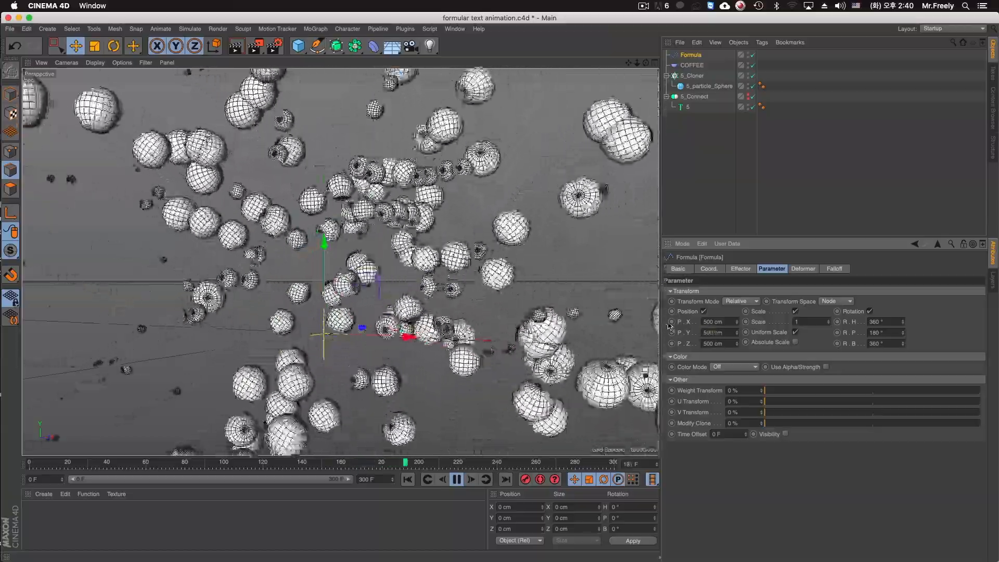
# Change the Formula effector's expression to sin(((id/count)+t)*180.0) and view the resulting sphere motion.
pyautogui.click(752, 268)
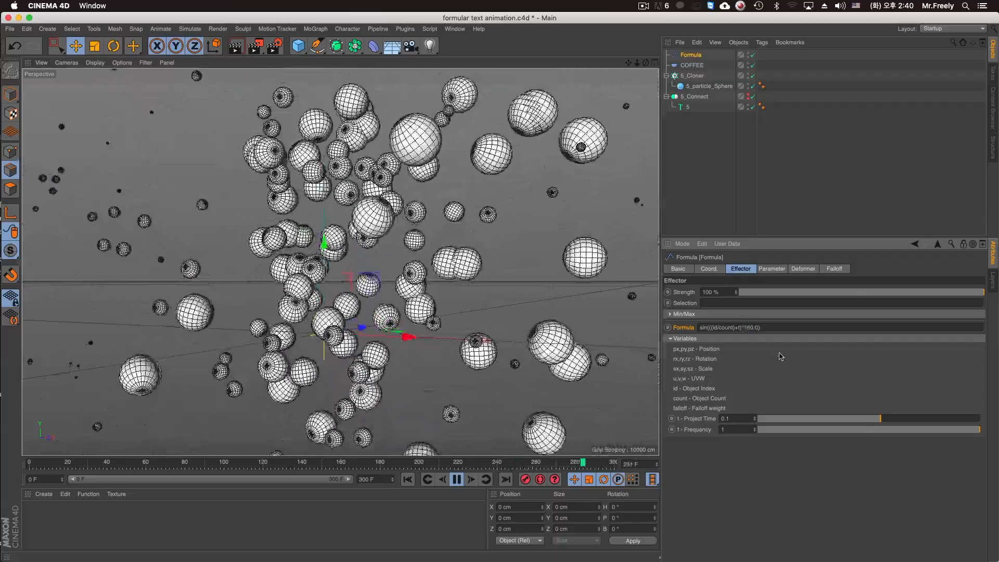
pyautogui.keyDown('alt'); pyautogui.moveTo(406, 277); pyautogui.dragTo(361, 285); pyautogui.keyUp('alt')
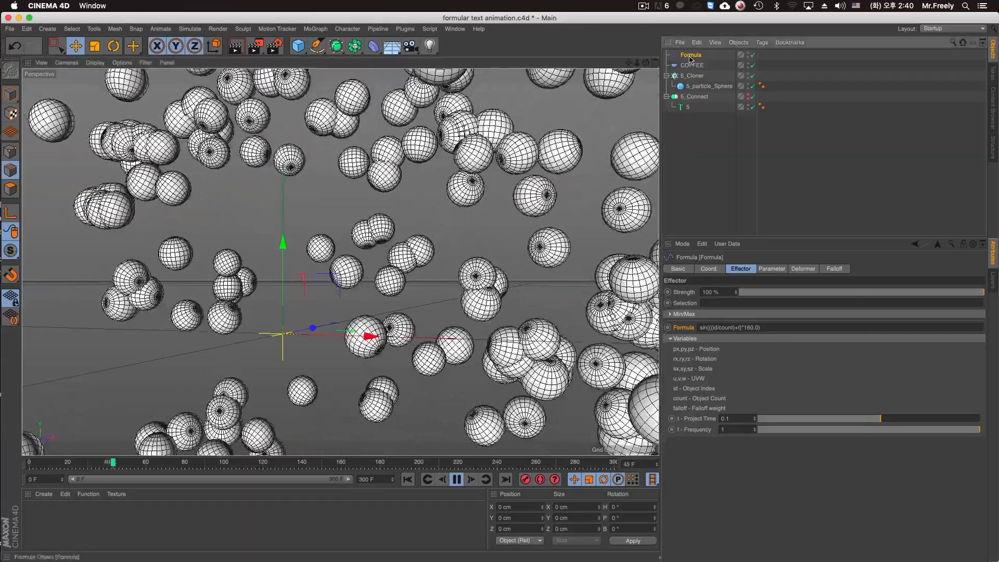
# Give the Formula effector a Sphere falloff shape with its Scale at 1433% and its Falloff at 90%.
pyautogui.click(834, 269)
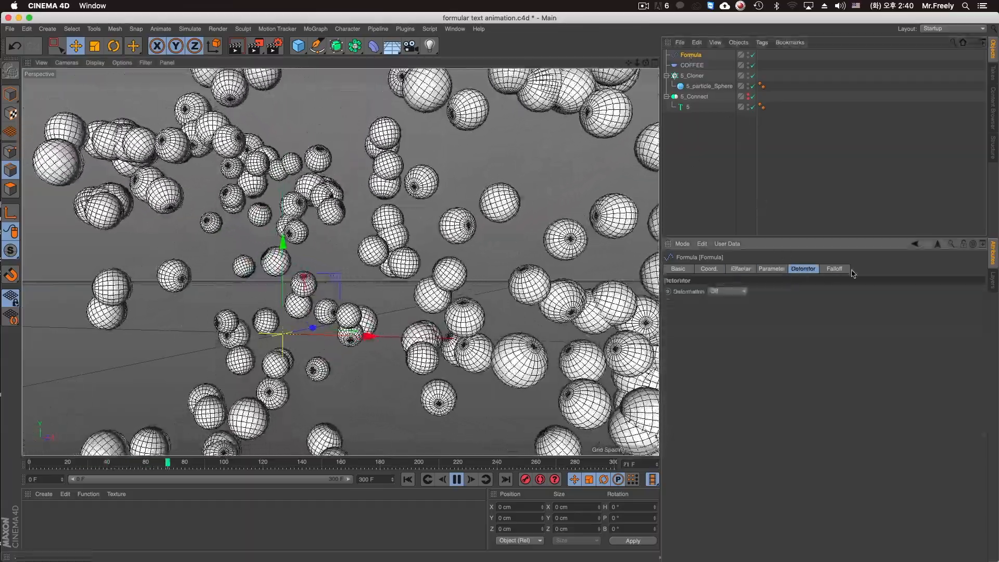
pyautogui.click(728, 292)
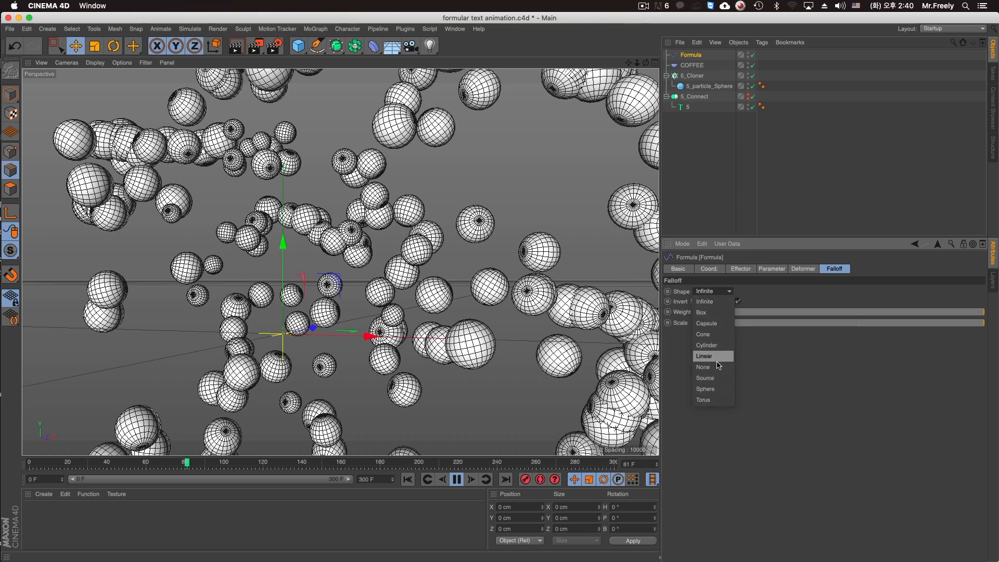
pyautogui.click(717, 390)
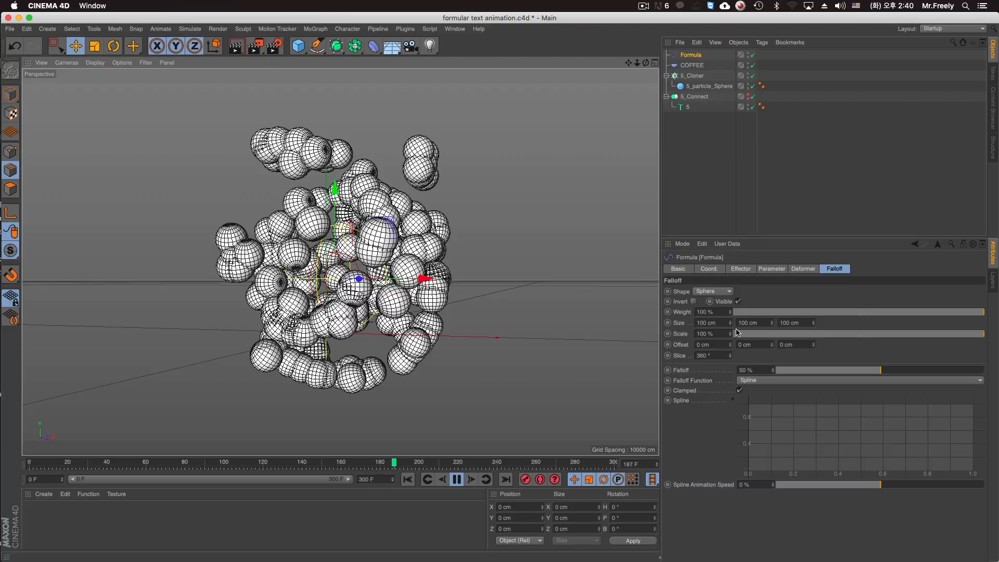
pyautogui.moveTo(731, 334)
pyautogui.mouseDown()
pyautogui.moveTo(730, 322)
pyautogui.moveTo(731, 354)
pyautogui.moveTo(730, 333)
pyautogui.mouseUp()
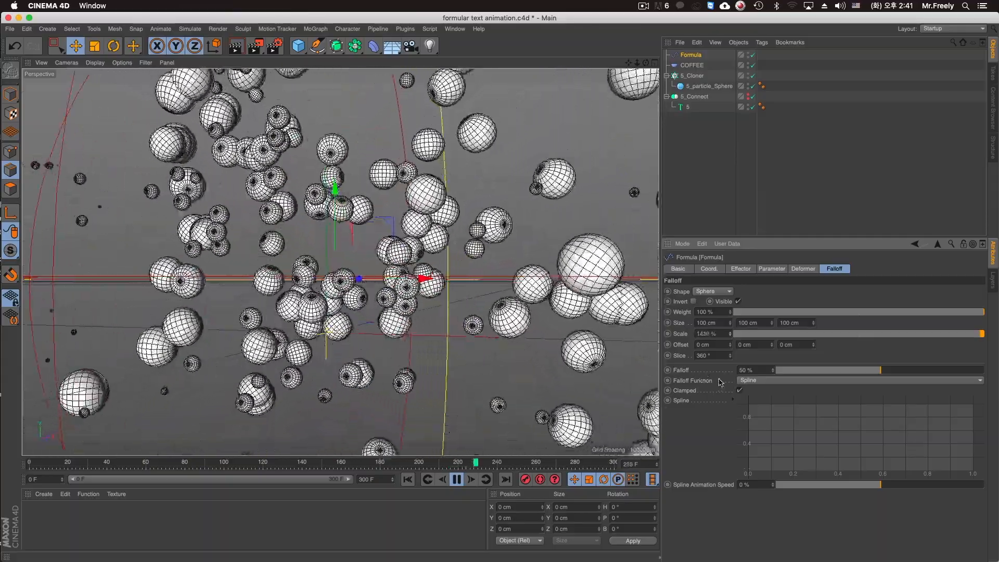
pyautogui.click(965, 370)
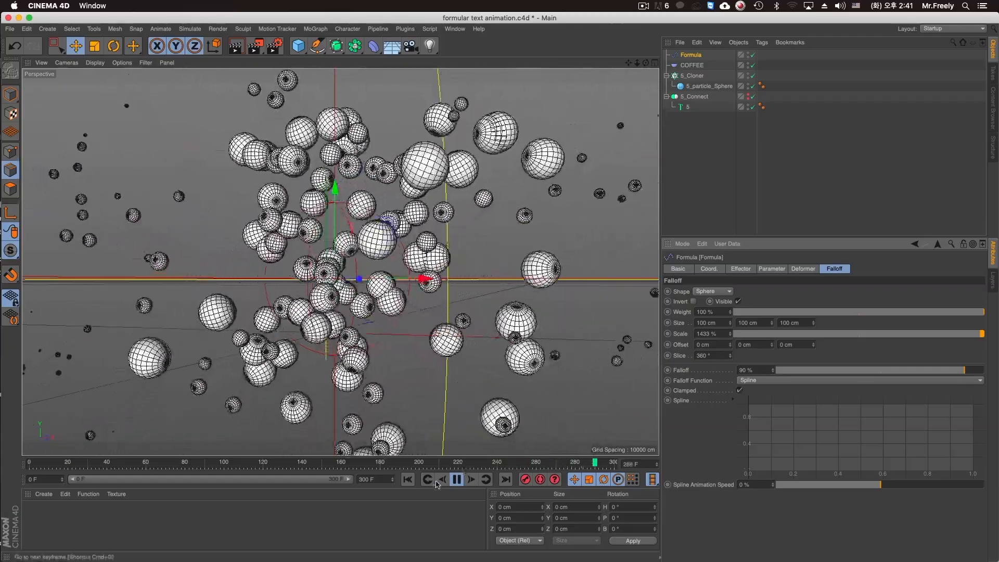
# With automatic keyframing on, animate the Formula falloff's Scale from 1433% at frame 0 to 0% at frame 180, and play it back.
pyautogui.click(452, 482)
pyautogui.click(408, 480)
pyautogui.click(540, 480)
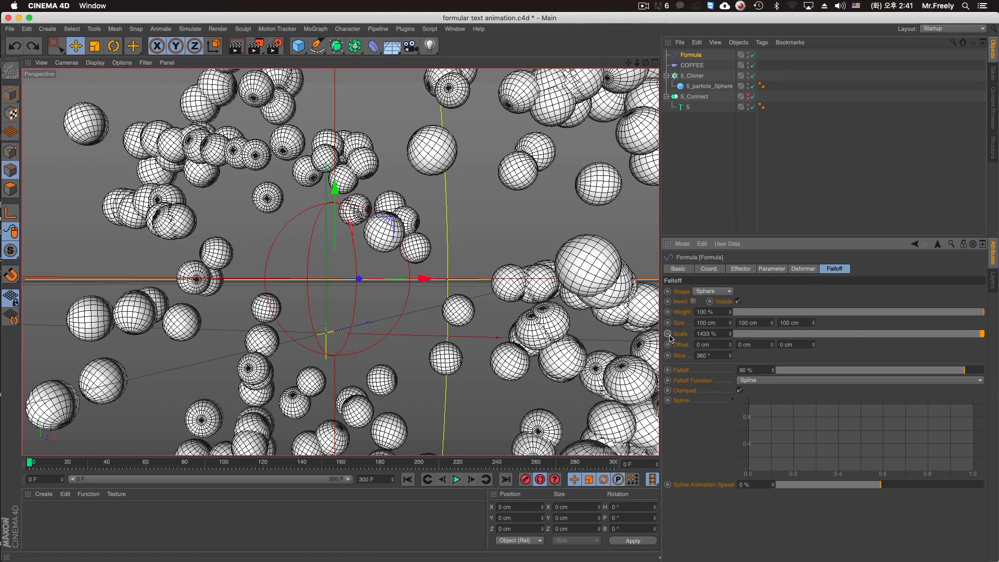
pyautogui.moveTo(461, 464); pyautogui.dragTo(382, 474)
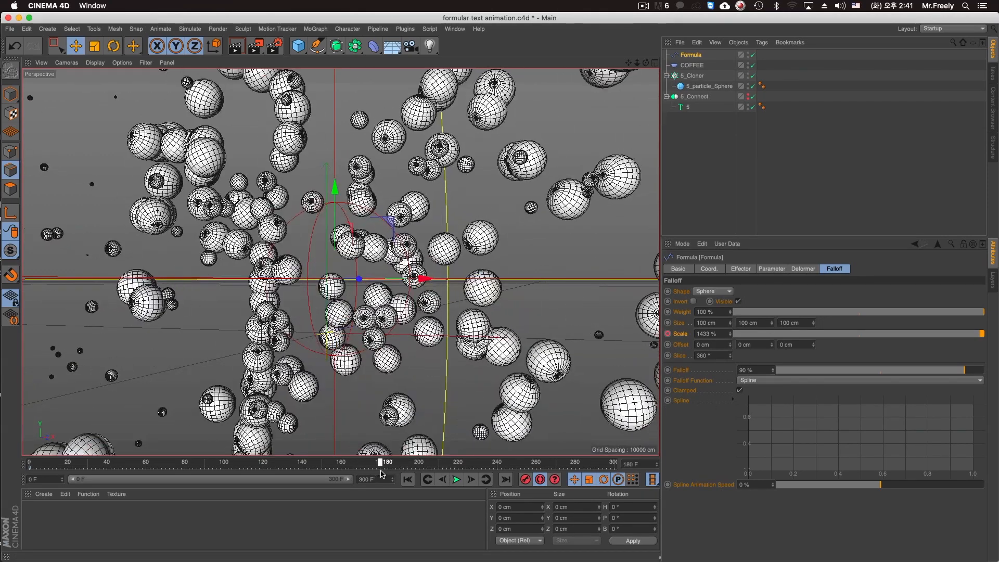
pyautogui.moveTo(794, 336); pyautogui.dragTo(729, 336)
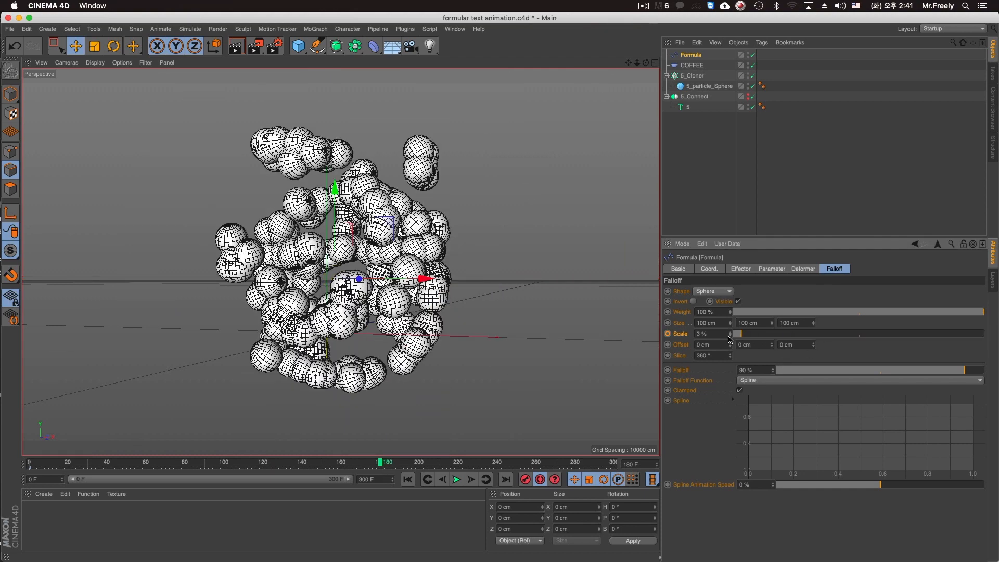
pyautogui.click(408, 480)
pyautogui.click(456, 480)
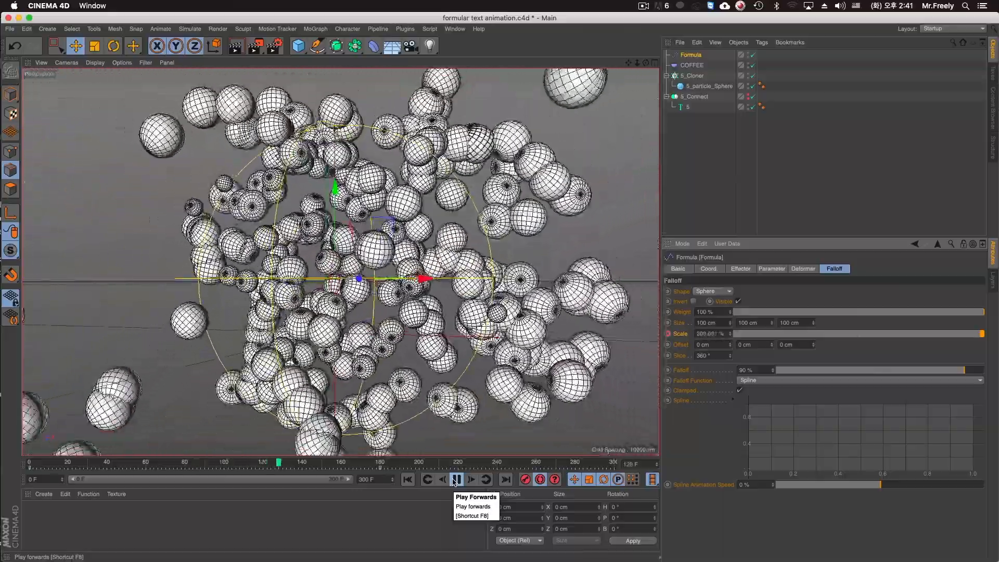
pyautogui.click(455, 479)
pyautogui.click(407, 479)
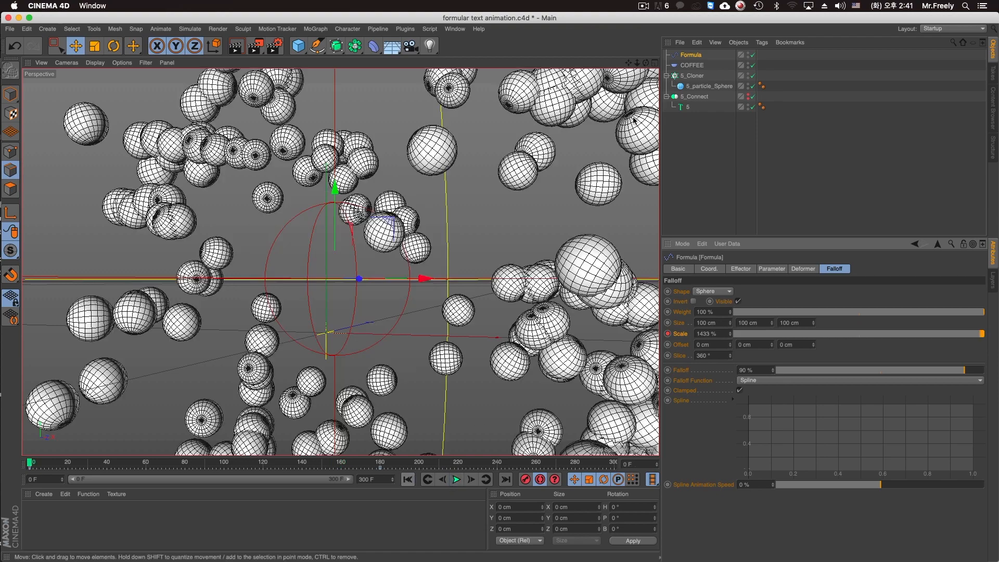
# Keyframe the COFFEE effector's Strength from 100% at frame 113 down to its minimum at frame 221, and preview the animation.
pyautogui.click(692, 65)
pyautogui.click(739, 268)
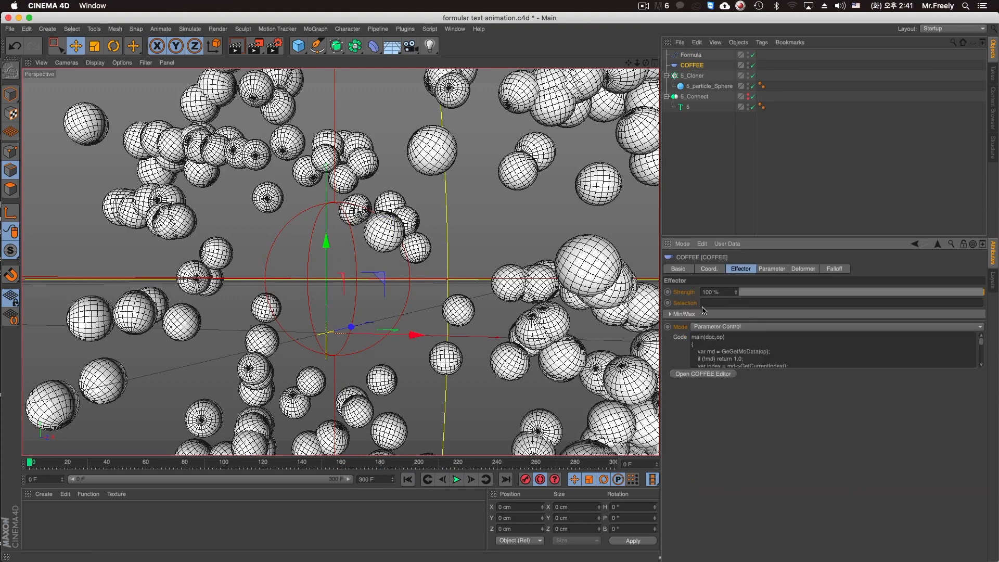
pyautogui.moveTo(329, 465); pyautogui.dragTo(249, 469)
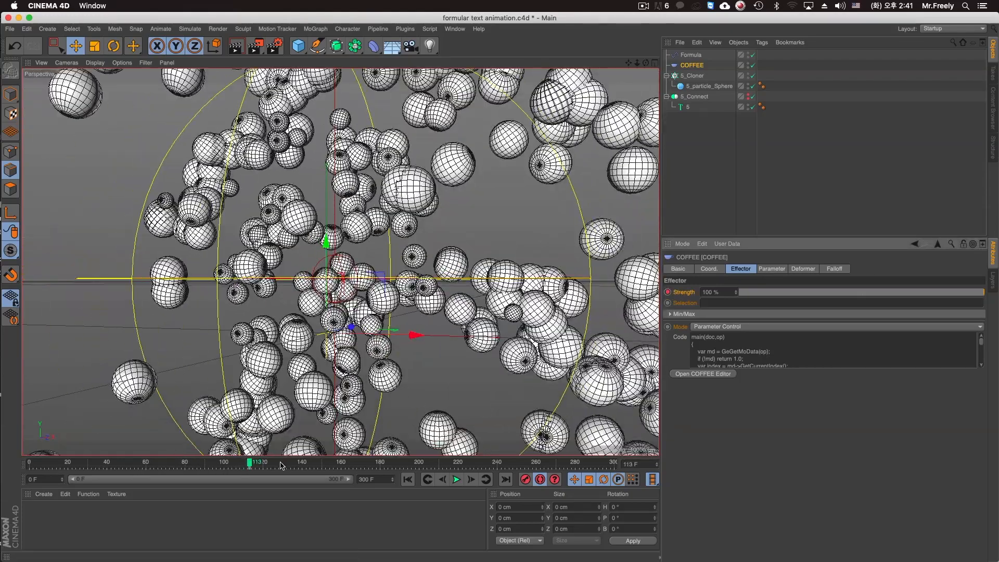
pyautogui.moveTo(281, 465); pyautogui.dragTo(449, 467)
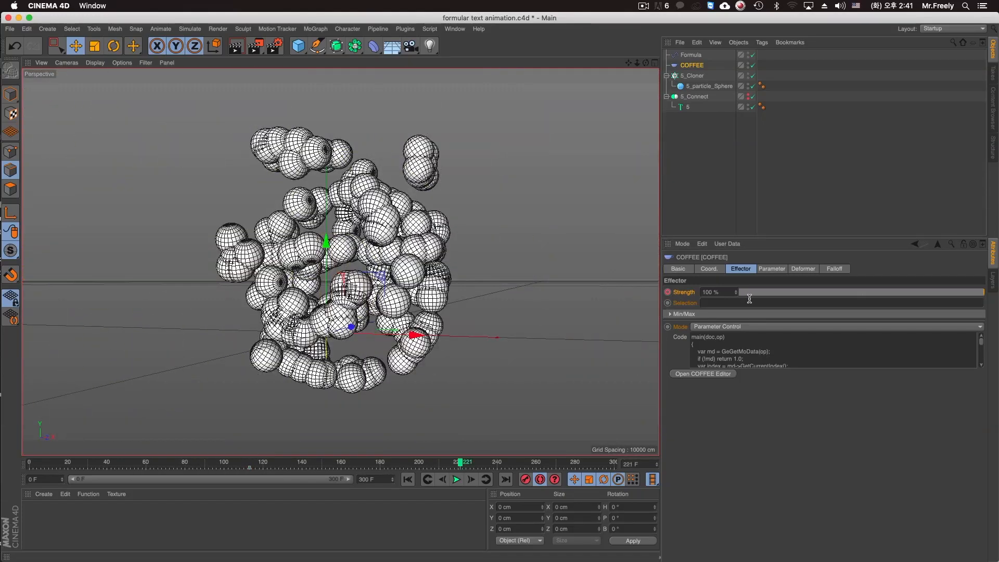
pyautogui.moveTo(748, 293); pyautogui.dragTo(676, 292)
pyautogui.click(668, 292)
pyautogui.click(405, 481)
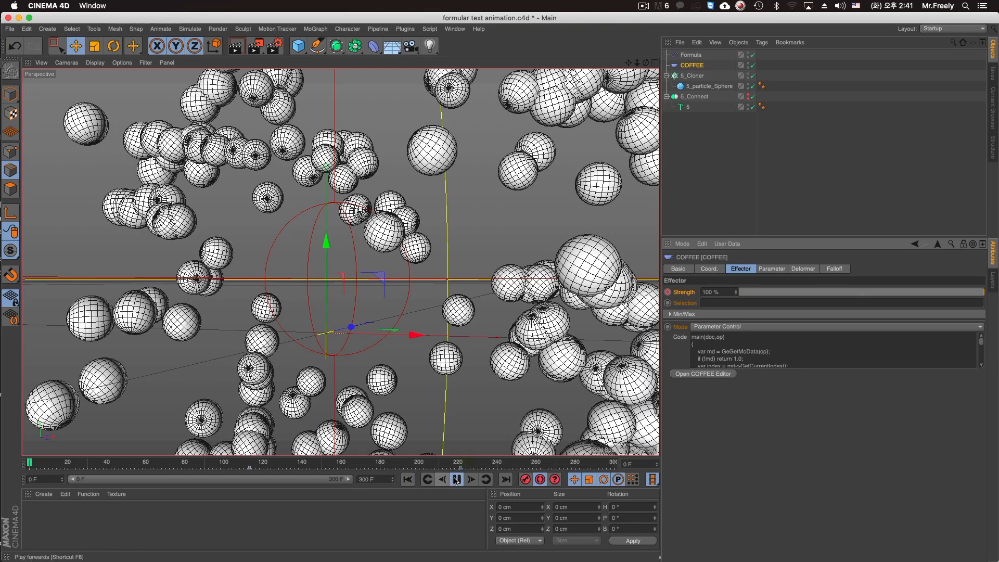
pyautogui.click(456, 481)
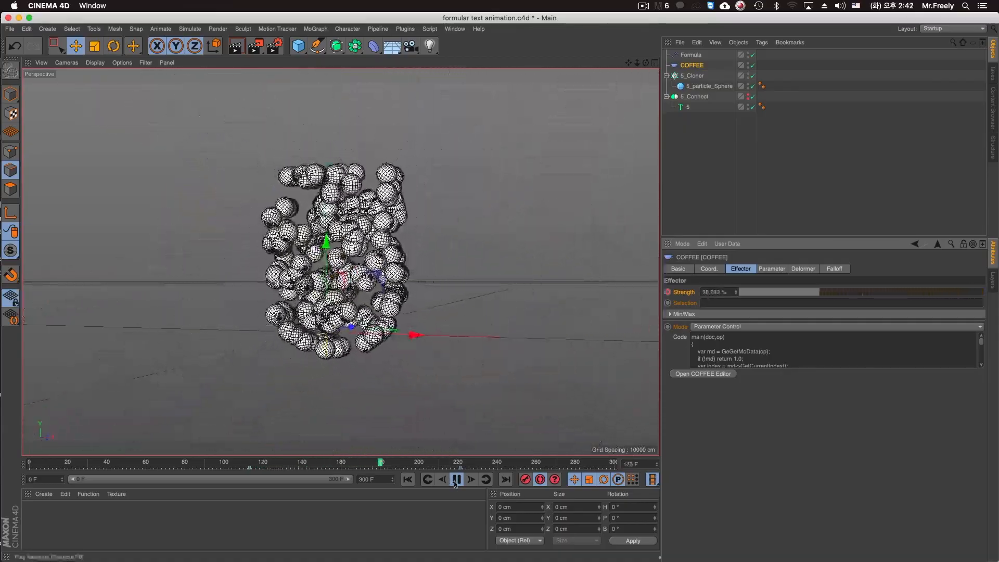
# Move the Formula effector's final falloff Scale keyframe to frame 262 and play the animation from the start.
pyautogui.click(691, 54)
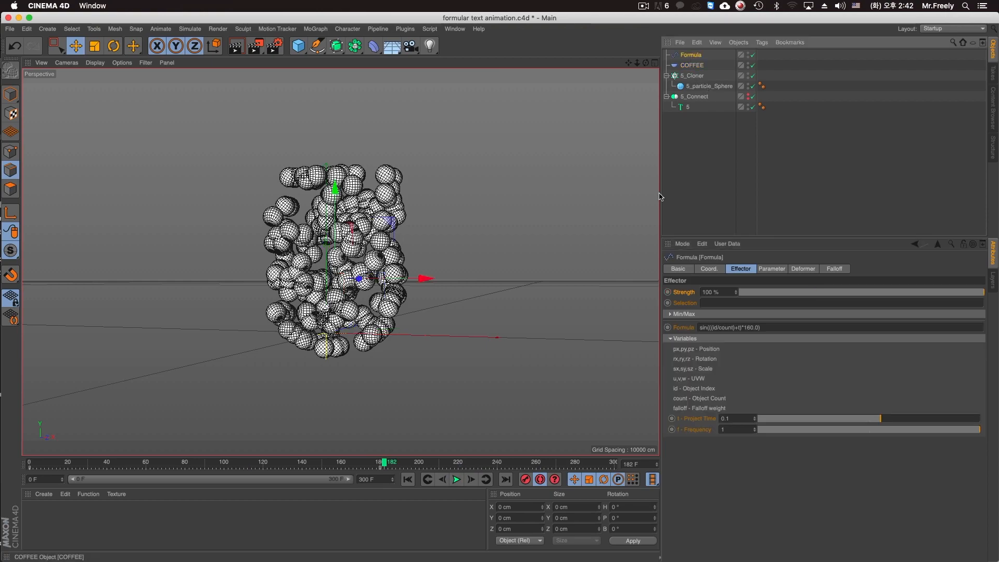
pyautogui.click(459, 468)
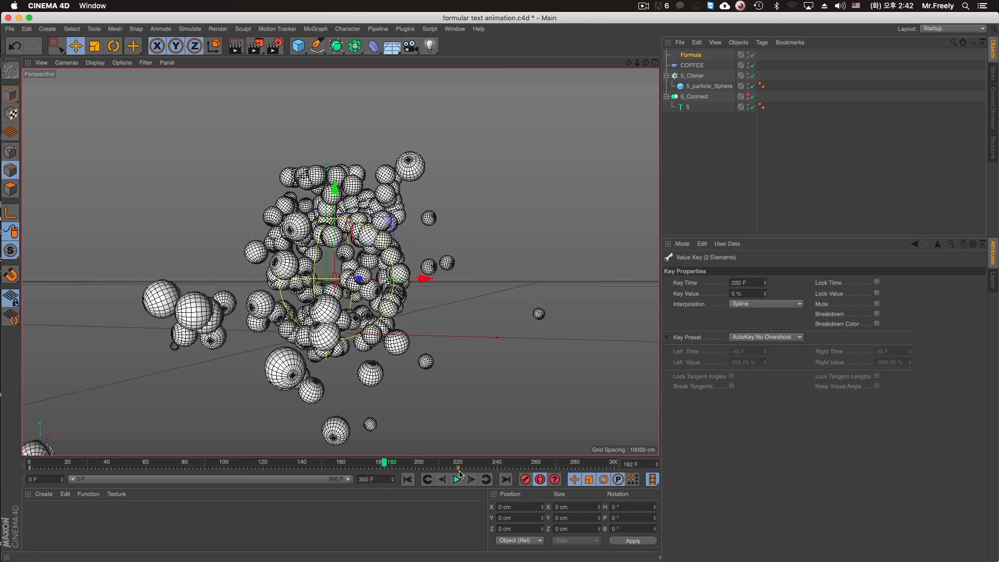
pyautogui.moveTo(479, 474); pyautogui.dragTo(540, 474)
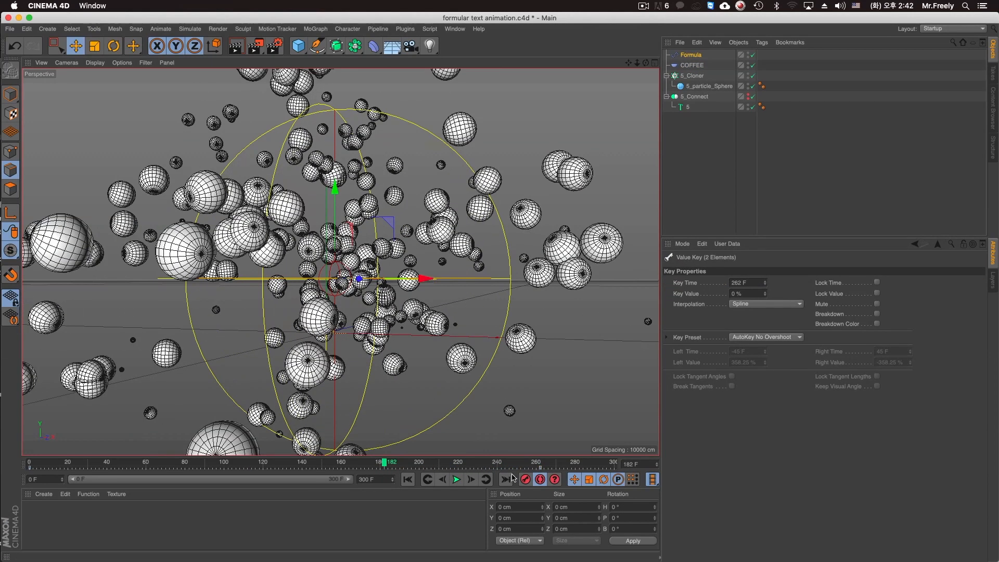
pyautogui.click(407, 480)
pyautogui.click(456, 479)
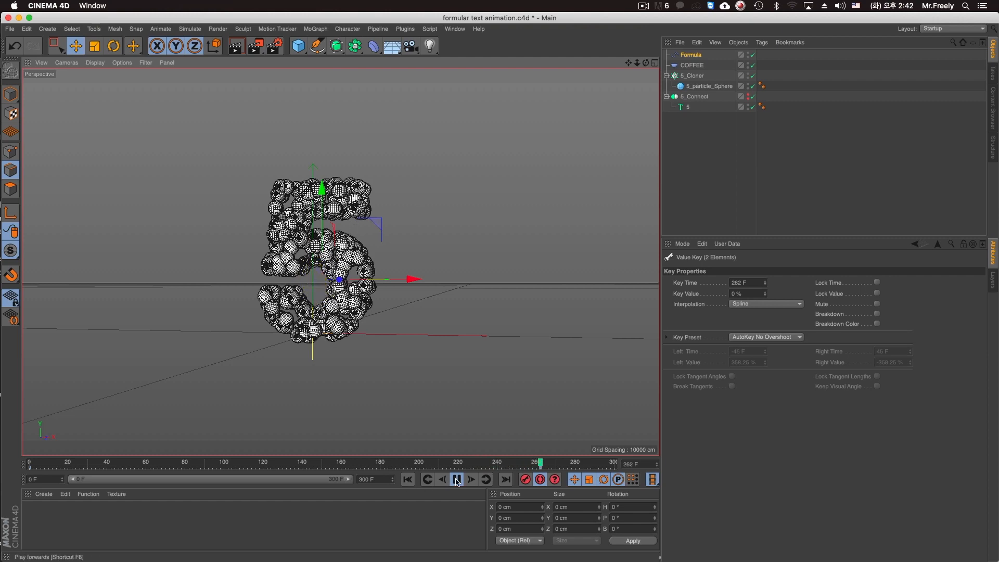
# Reframe the perspective view around the assembled number 5 and turn off automatic keyframing.
pyautogui.keyDown('alt'); pyautogui.moveTo(409, 275); pyautogui.dragTo(431, 275, button='middle'); pyautogui.keyUp('alt')
pyautogui.scroll(2, 431, 276)
pyautogui.keyDown('alt'); pyautogui.moveTo(383, 270); pyautogui.dragTo(369, 270); pyautogui.keyUp('alt')
pyautogui.keyDown('alt'); pyautogui.moveTo(370, 271); pyautogui.dragTo(386, 270, button='middle'); pyautogui.keyUp('alt')
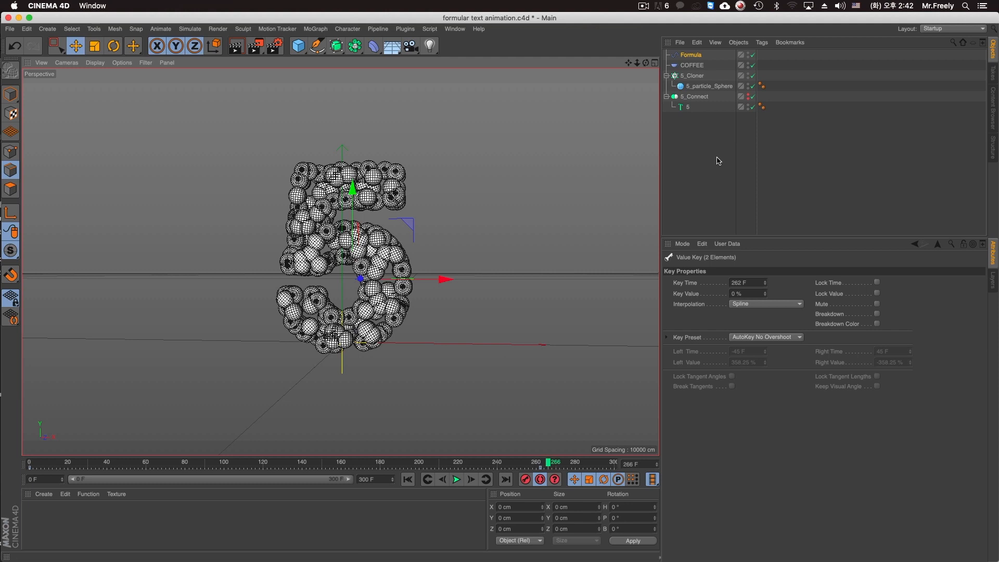
pyautogui.rightClick(694, 76)
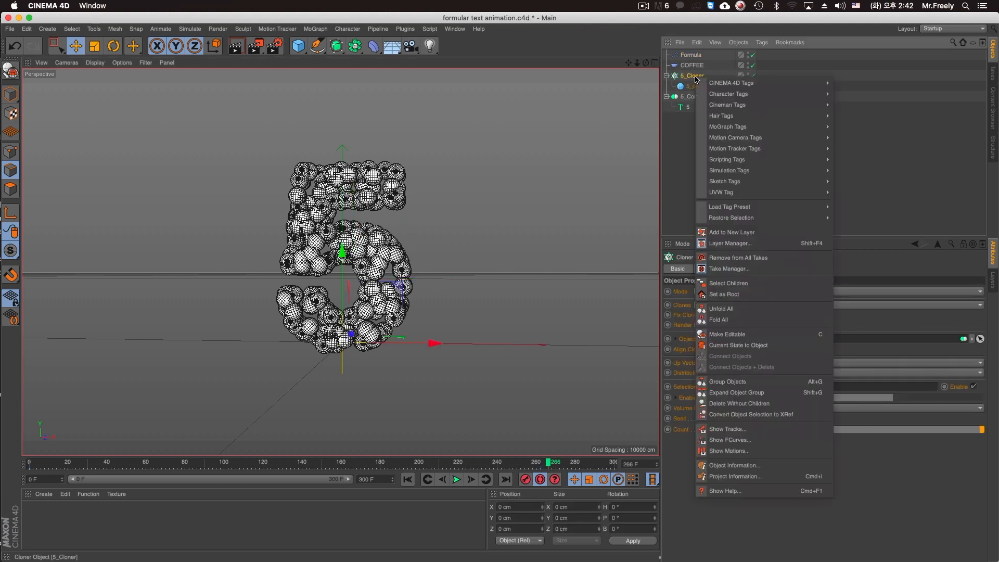
pyautogui.click(540, 486)
pyautogui.click(542, 479)
pyautogui.click(543, 480)
# Add a Rigid Body tag to 5_Cloner and set the tag's Follow Position and Follow Rotation forces.
pyautogui.click(700, 87)
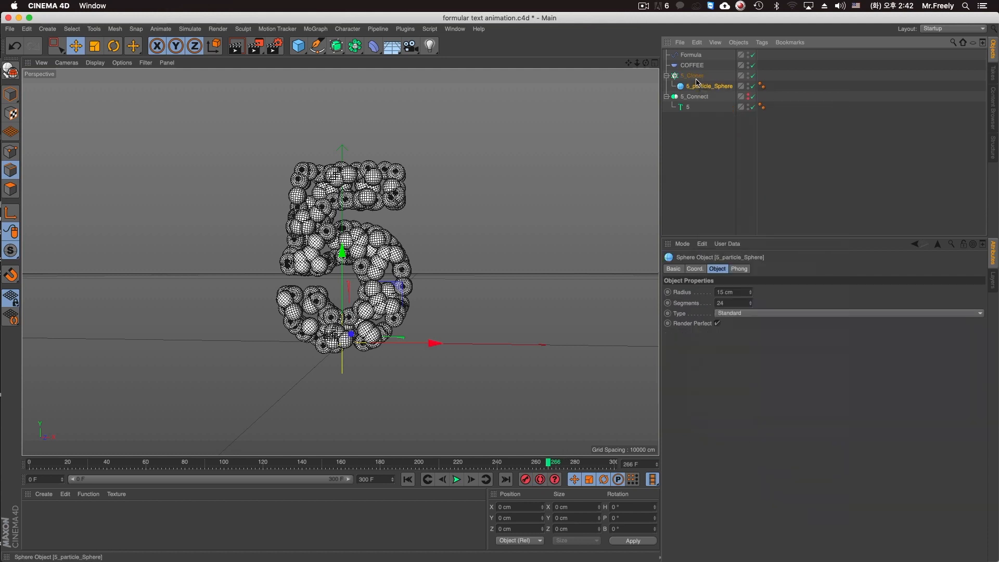
pyautogui.rightClick(699, 85)
pyautogui.moveTo(818, 131)
pyautogui.moveTo(767, 145)
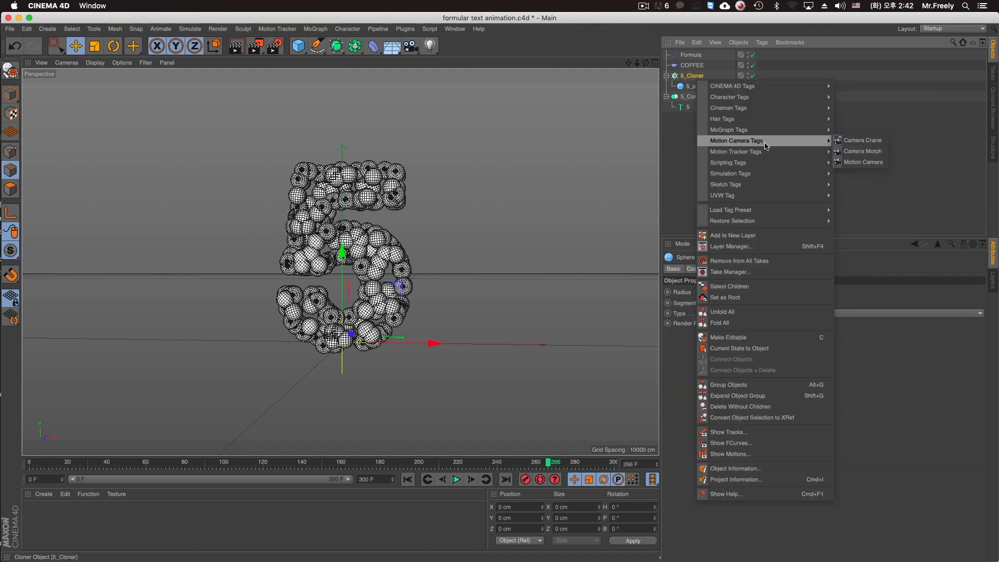
pyautogui.moveTo(766, 173)
pyautogui.click(862, 174)
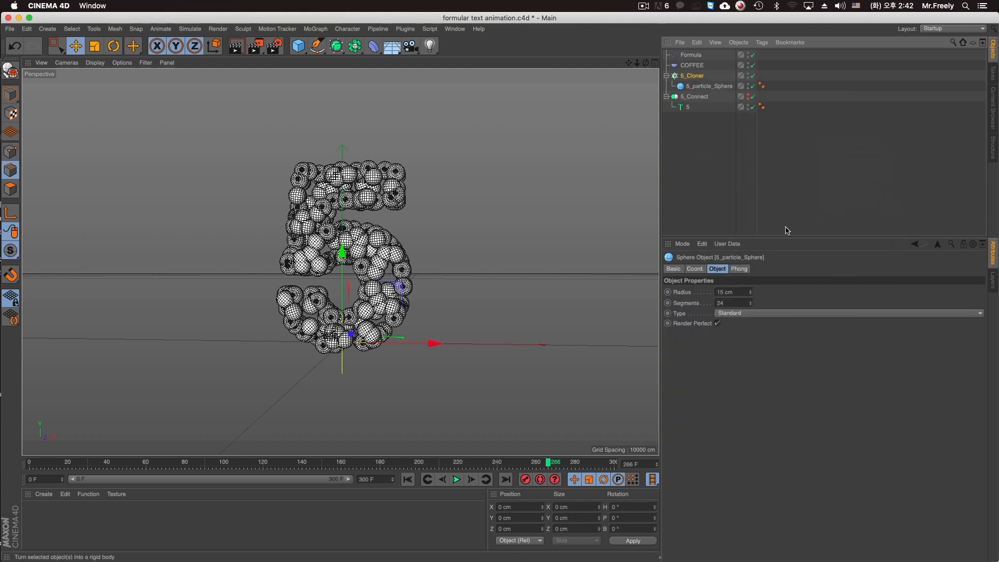
pyautogui.click(739, 293)
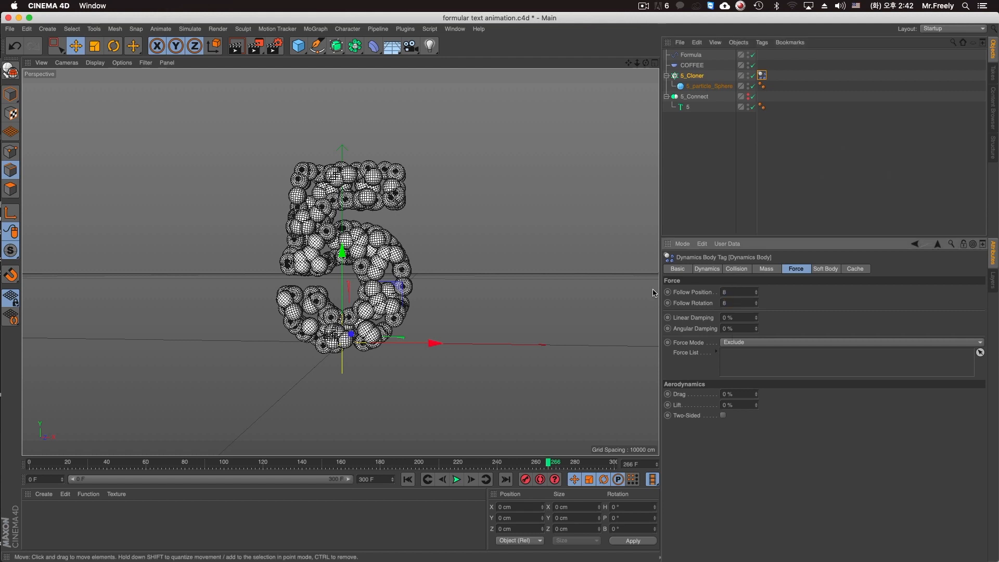
# Set the tag's collision to Individual Elements All, Automatic (MoDynamics) shape and 20% Bounce, and play the simulation from the start.
pyautogui.click(768, 272)
pyautogui.click(742, 269)
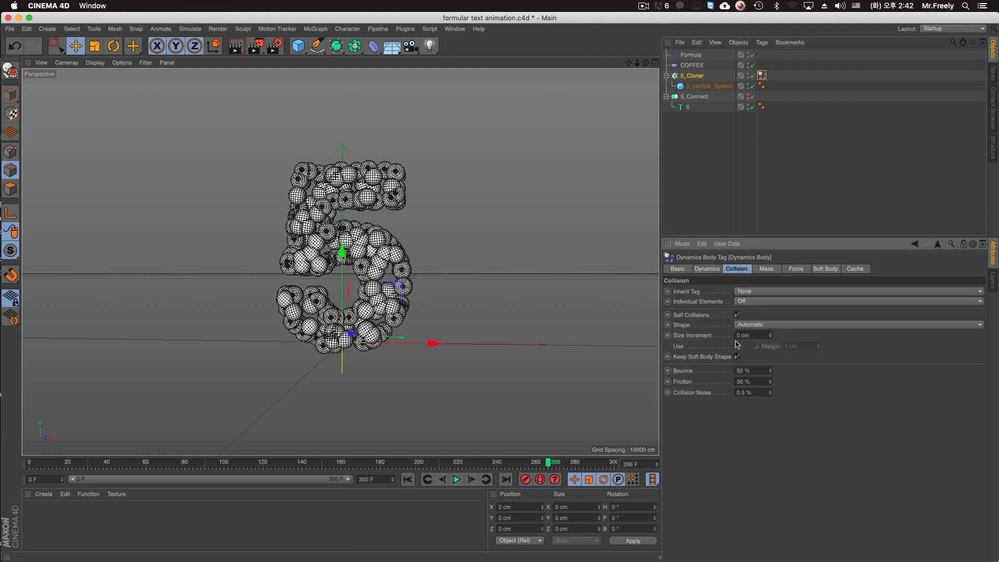
pyautogui.write('2')
pyautogui.click(750, 302)
pyautogui.click(758, 343)
pyautogui.click(757, 324)
pyautogui.click(760, 335)
pyautogui.click(408, 479)
pyautogui.click(457, 480)
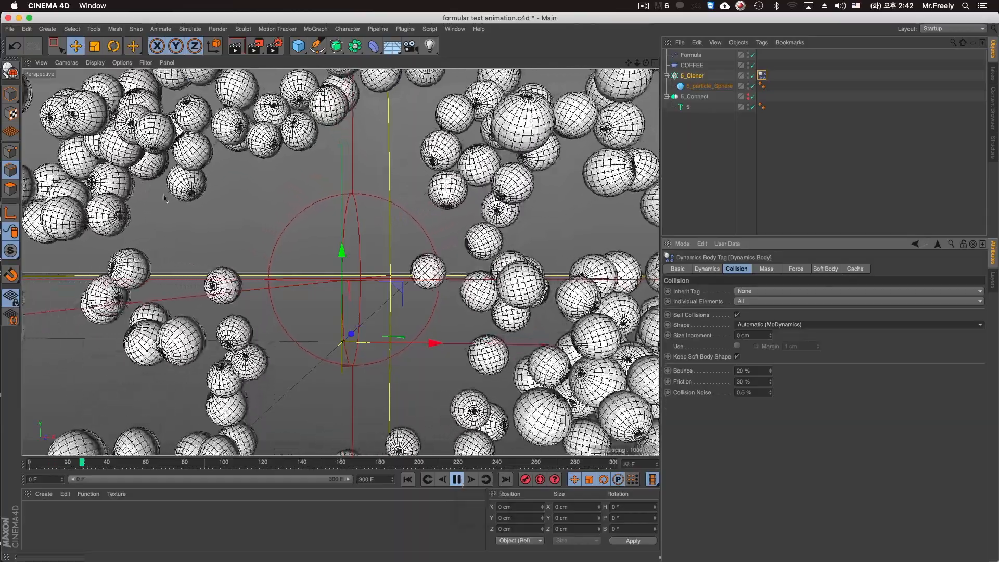
# Add a camera, set its heading and pitch to 0°, and position it at X 24.766 cm and Y 138.121 cm.
pyautogui.click(457, 479)
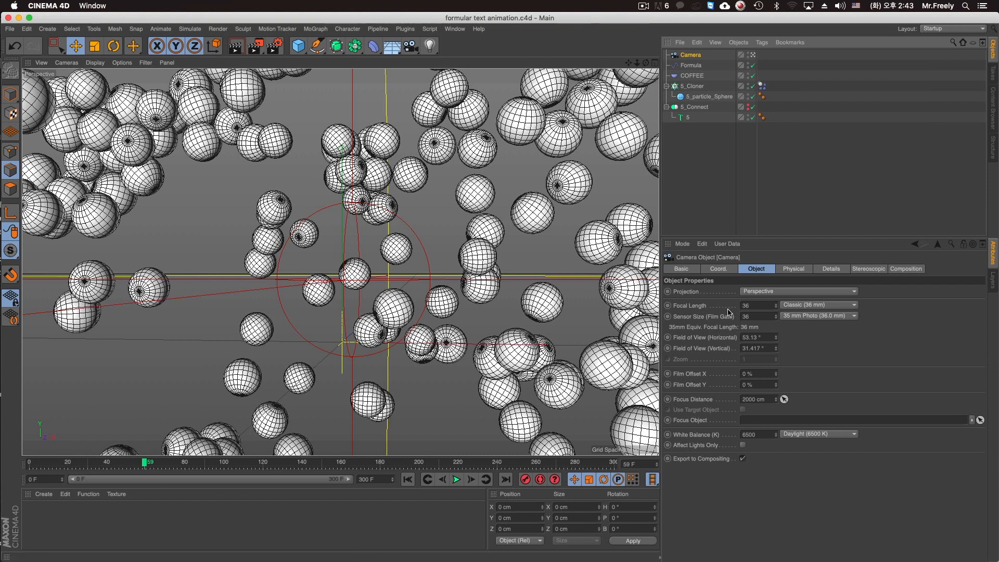
pyautogui.click(471, 481)
pyautogui.moveTo(595, 467); pyautogui.dragTo(614, 464)
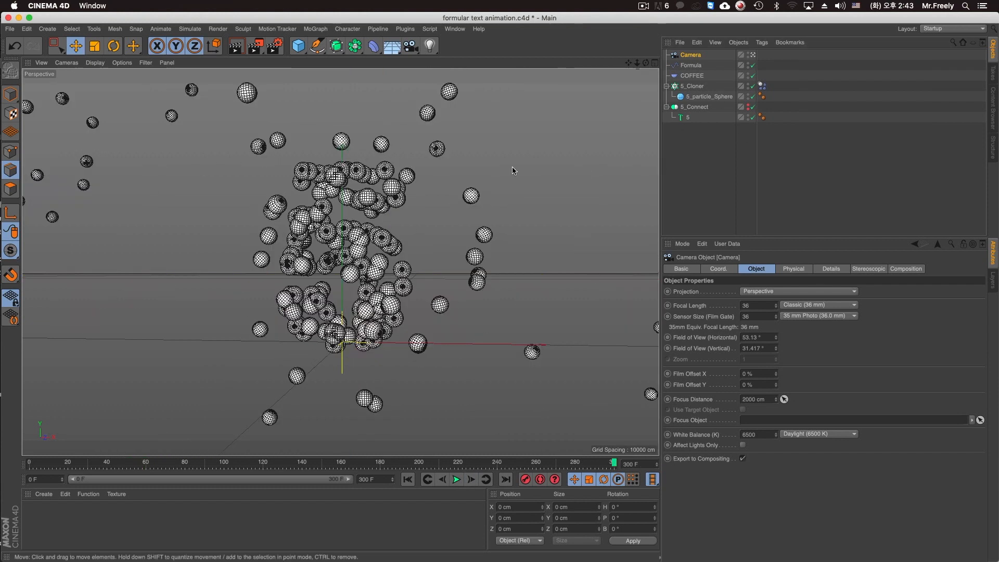
pyautogui.keyDown('alt'); pyautogui.moveTo(380, 261); pyautogui.dragTo(383, 252); pyautogui.keyUp('alt')
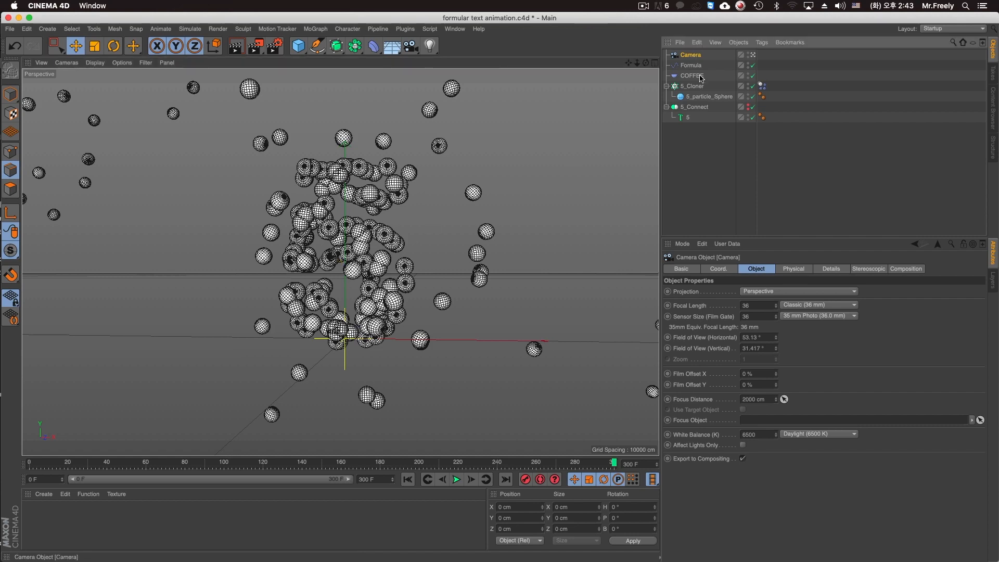
pyautogui.click(722, 270)
pyautogui.write('0')
pyautogui.press('Tab')
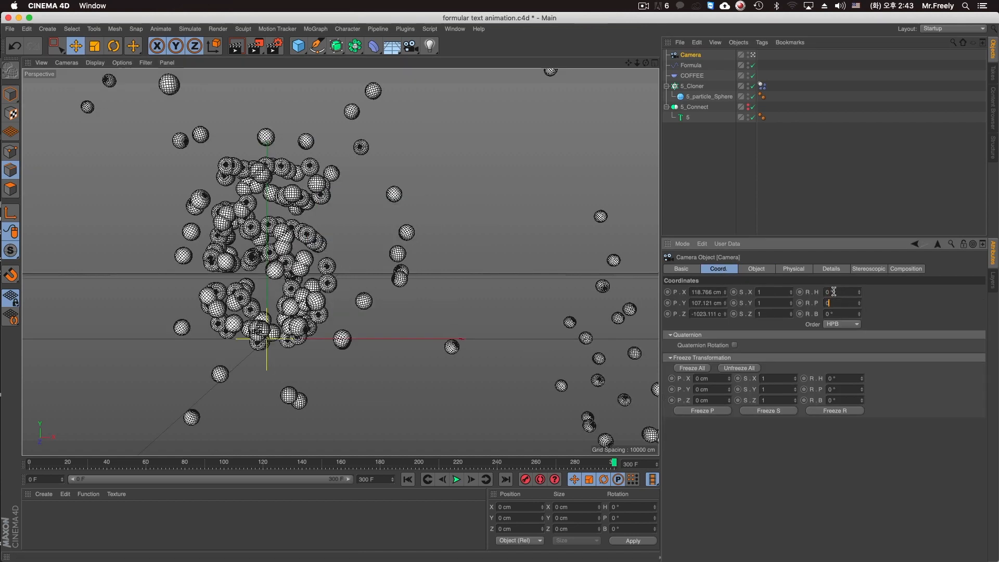
pyautogui.write('0')
pyautogui.press('Return')
pyautogui.moveTo(725, 292)
pyautogui.mouseDown()
pyautogui.moveTo(727, 307)
pyautogui.moveTo(725, 285)
pyautogui.moveTo(726, 297)
pyautogui.mouseUp()
# Disable the Formula and COFFEE effectors and check the 5_Cloner rigid-body simulation through frame 300.
pyautogui.moveTo(752, 66); pyautogui.dragTo(753, 76)
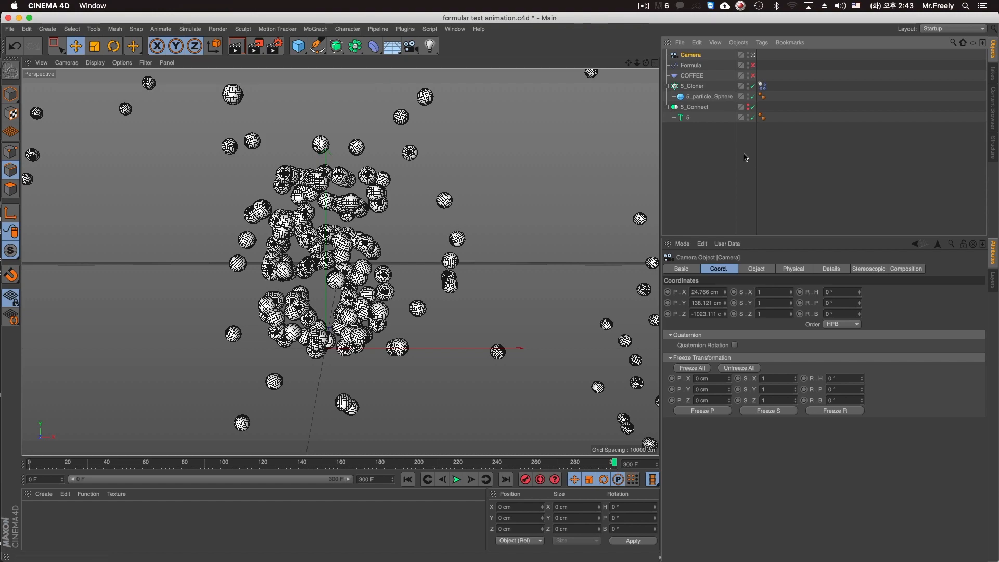
pyautogui.click(454, 480)
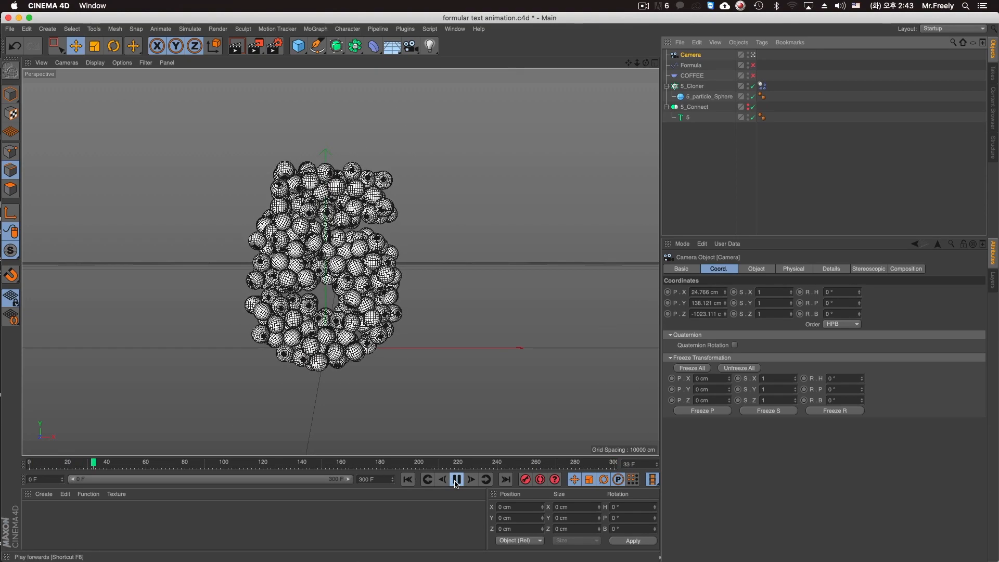
pyautogui.click(763, 86)
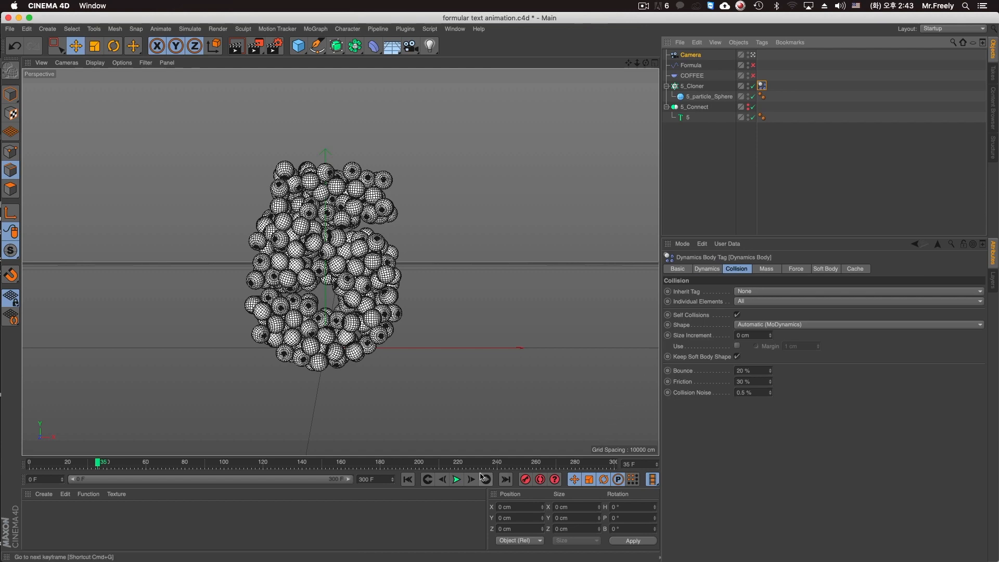
pyautogui.moveTo(493, 465); pyautogui.dragTo(615, 463)
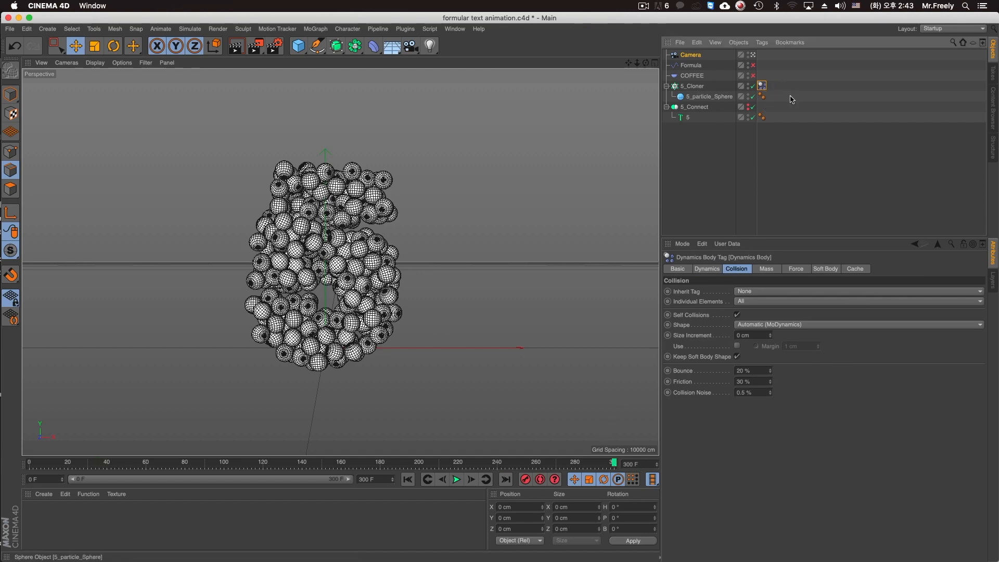
# Delete the Rigid Body tag from 5_Cloner and re-enable the Formula and COFFEE effectors.
pyautogui.press('Delete')
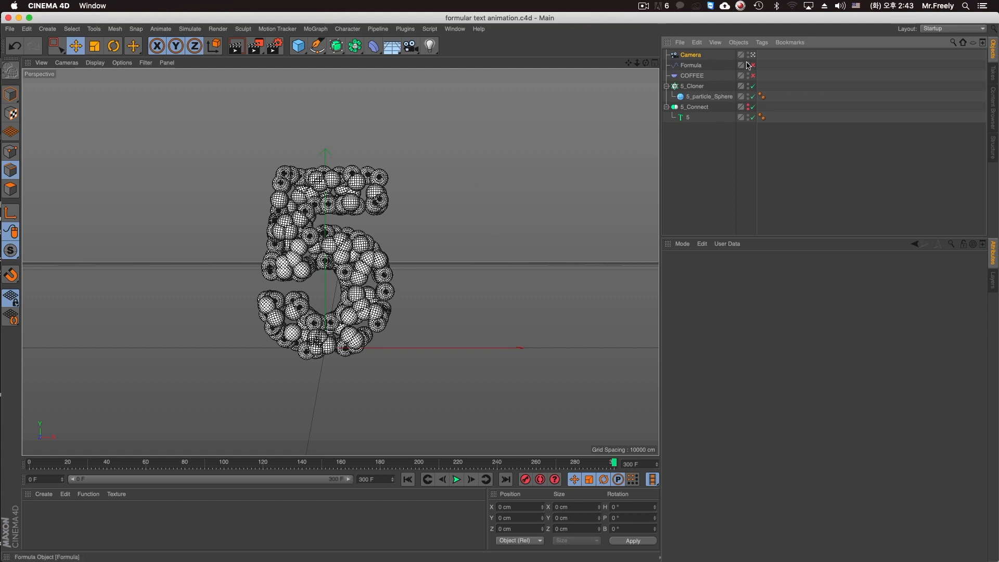
# Turn on automatic keyframing and keyframe a close camera position at frame 0 of about X 34.273, Y 89.961 and Z -563.219 cm.
pyautogui.click(695, 56)
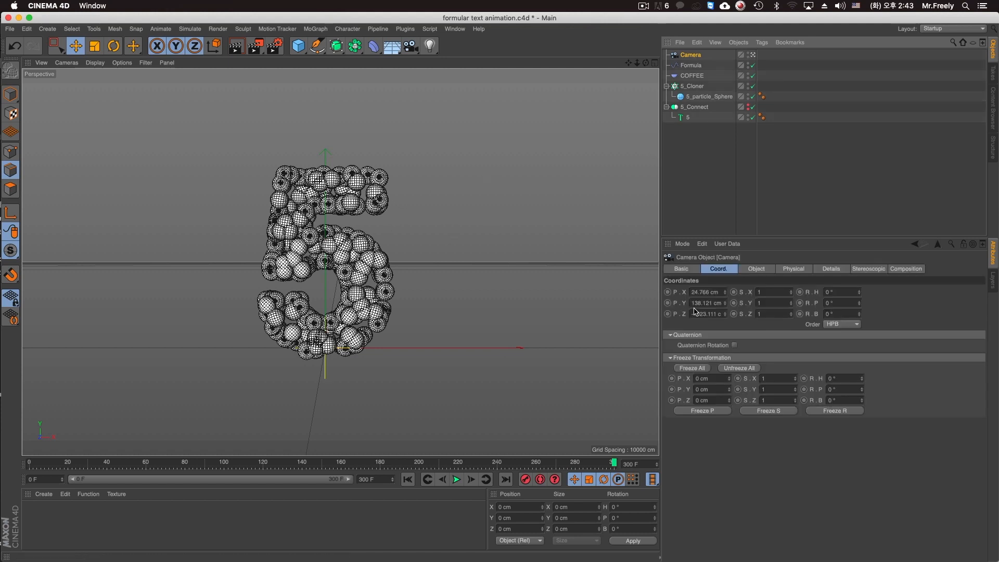
pyautogui.keyDown('alt'); pyautogui.moveTo(408, 354); pyautogui.dragTo(415, 351, button='middle'); pyautogui.keyUp('alt')
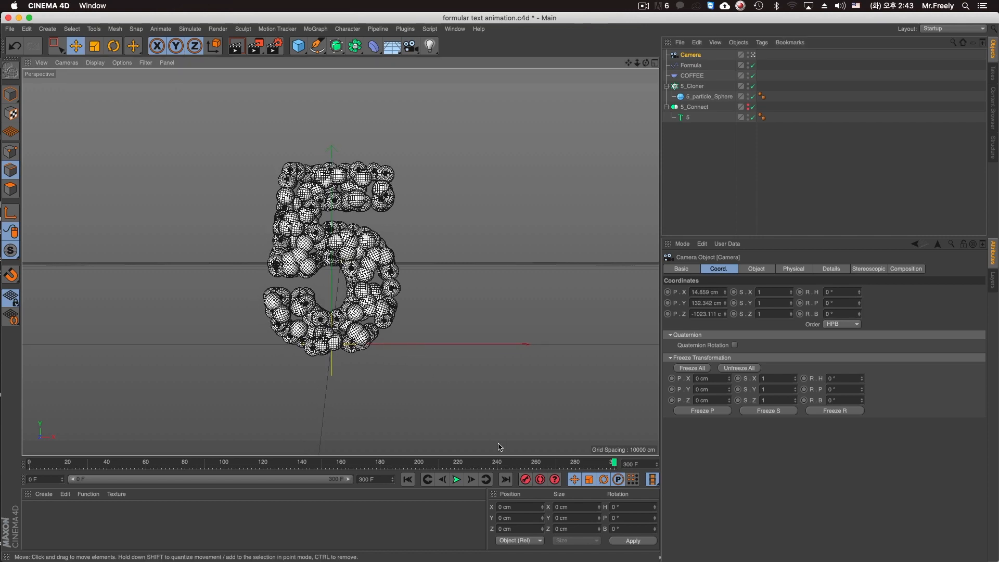
pyautogui.click(542, 480)
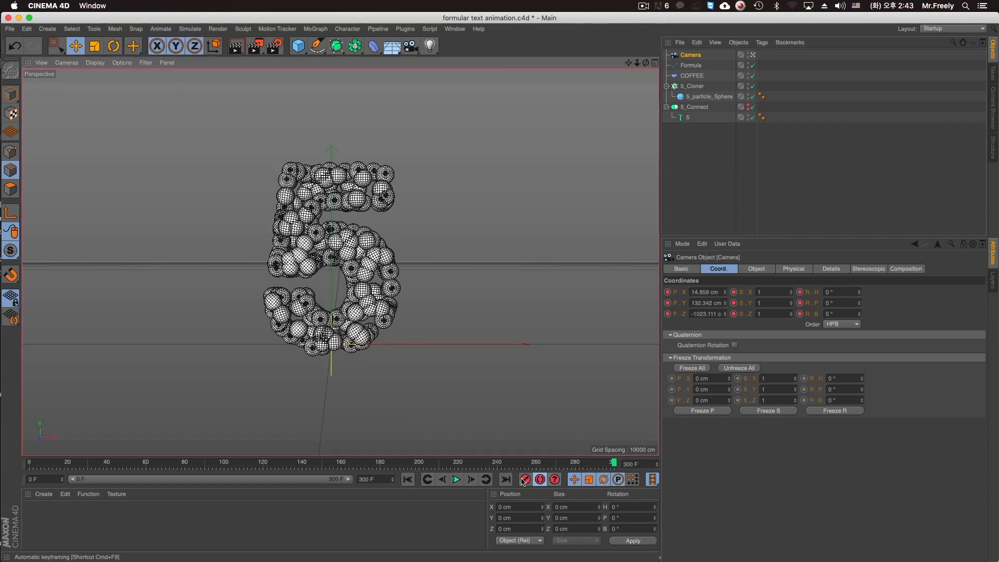
pyautogui.click(411, 480)
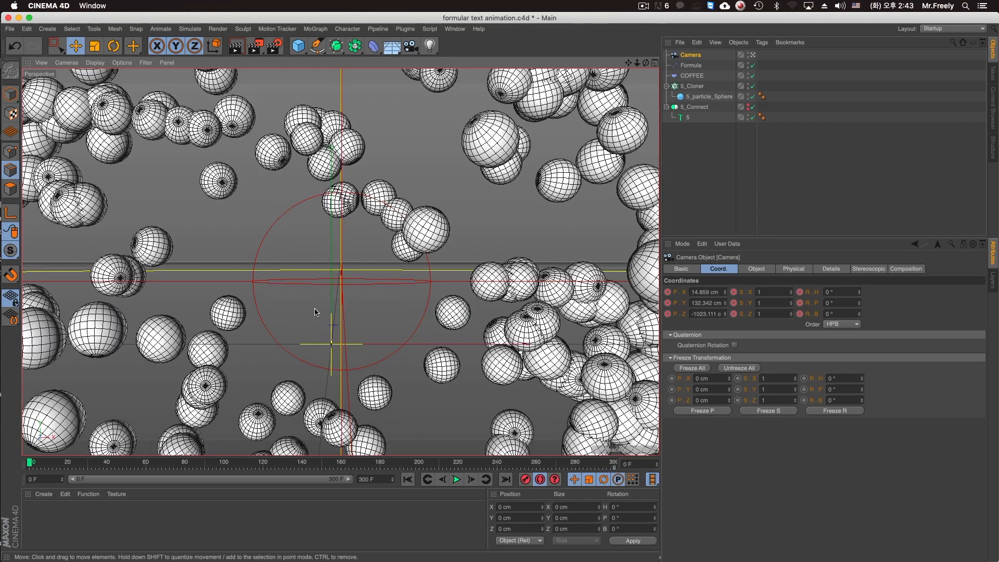
pyautogui.scroll(2, 315, 311)
pyautogui.scroll(10, 379, 292)
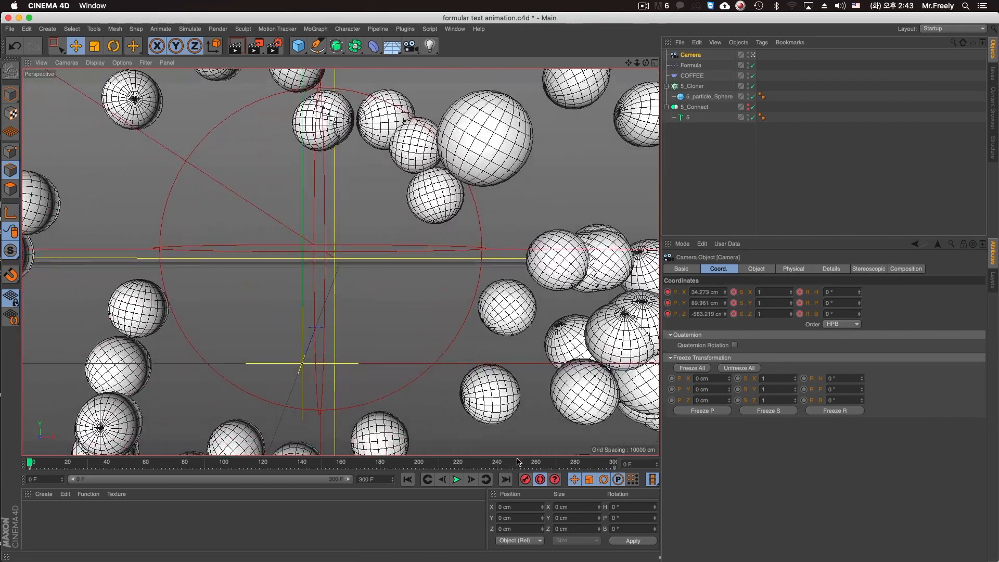
# Record pulled-back camera keyframes at frames 246 and 300, placing the frame 300 camera at about X 4.627, Y 130.633 and Z -1107.019 cm.
pyautogui.moveTo(37, 466); pyautogui.dragTo(618, 465)
pyautogui.click(527, 481)
pyautogui.scroll(-2, 456, 354)
pyautogui.keyDown('alt'); pyautogui.moveTo(439, 356); pyautogui.dragTo(435, 351, button='middle'); pyautogui.keyUp('alt')
pyautogui.click(525, 479)
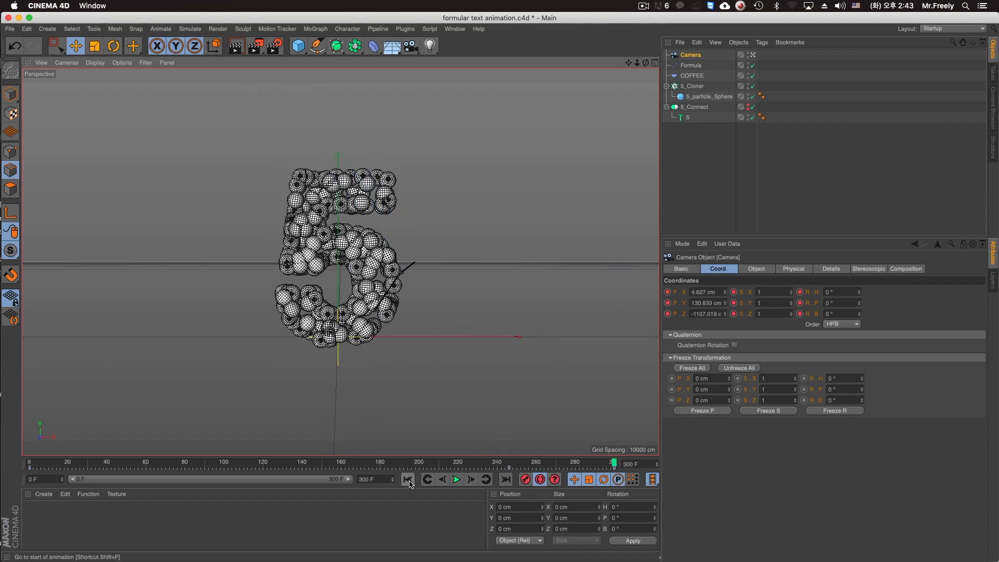
# Preview the camera move and set the camera's Z position at frame 300 to -1001.019 cm.
pyautogui.moveTo(410, 465)
pyautogui.mouseDown()
pyautogui.moveTo(134, 465)
pyautogui.moveTo(616, 466)
pyautogui.moveTo(417, 467)
pyautogui.mouseUp()
pyautogui.click(457, 479)
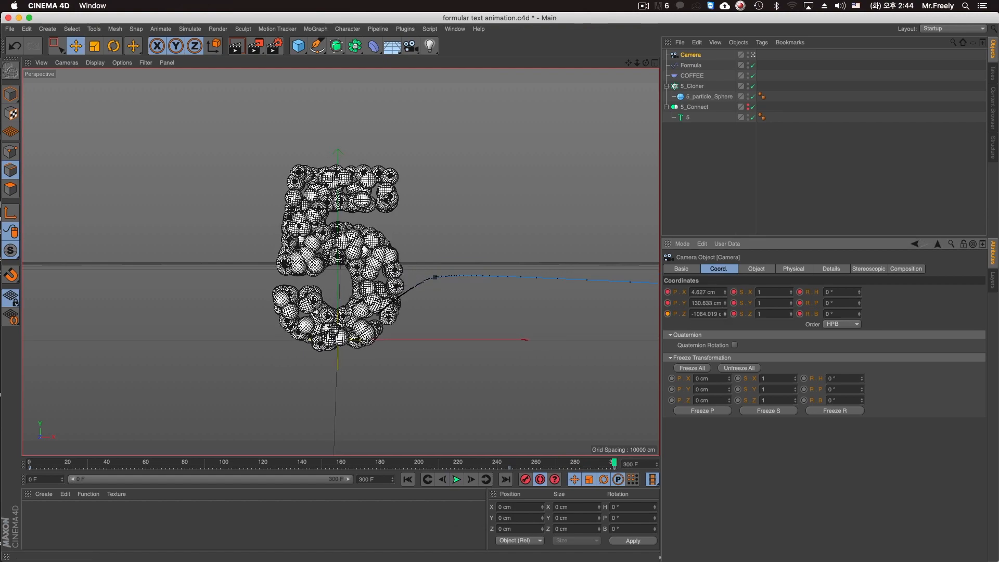
pyautogui.click(504, 464)
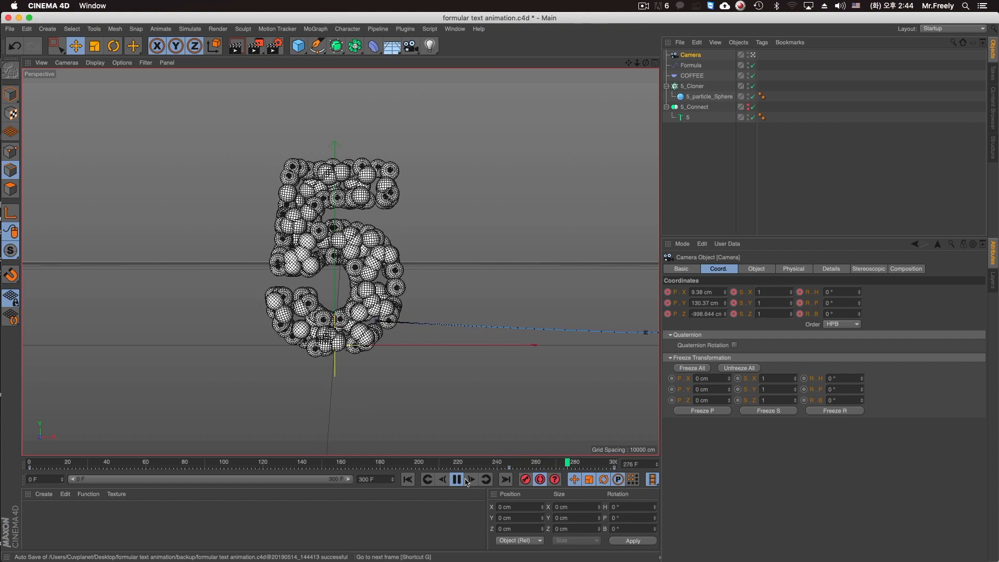
pyautogui.press('F8')
# Set the camera position to X 15 cm and Y 128 cm in the keyframes at frames 246 and 300.
pyautogui.click(517, 464)
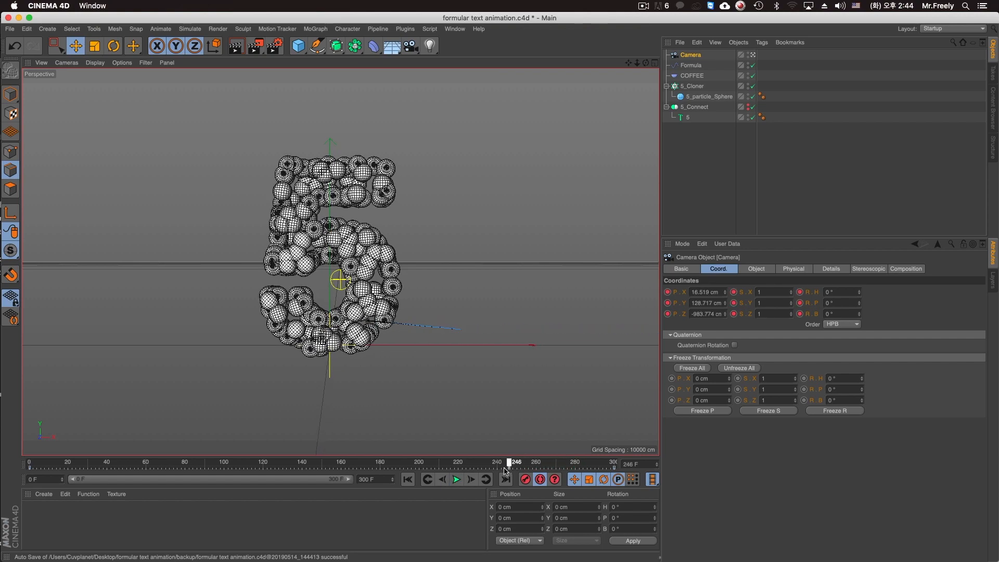
pyautogui.moveTo(505, 471); pyautogui.dragTo(640, 471)
pyautogui.click(707, 303)
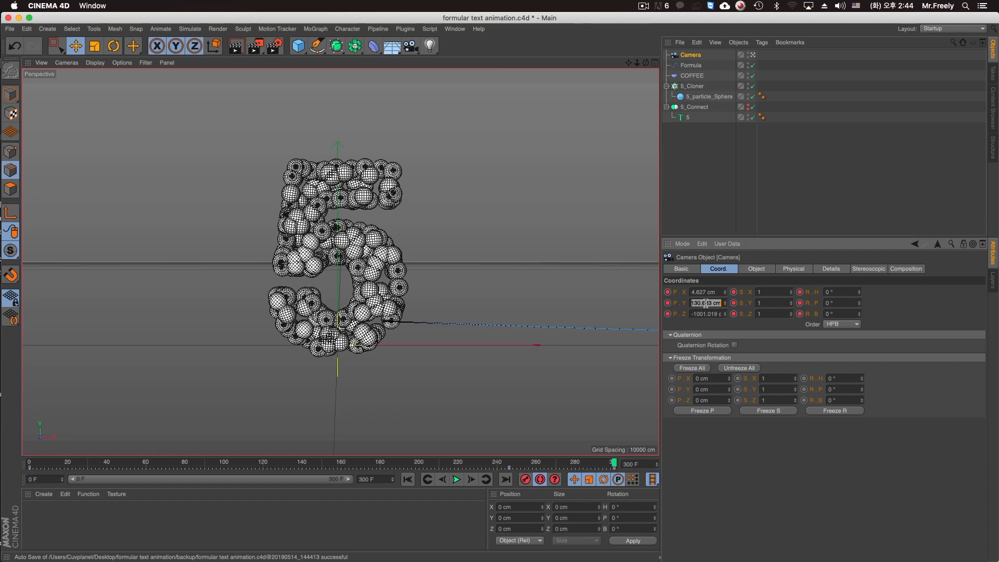
pyautogui.write('128')
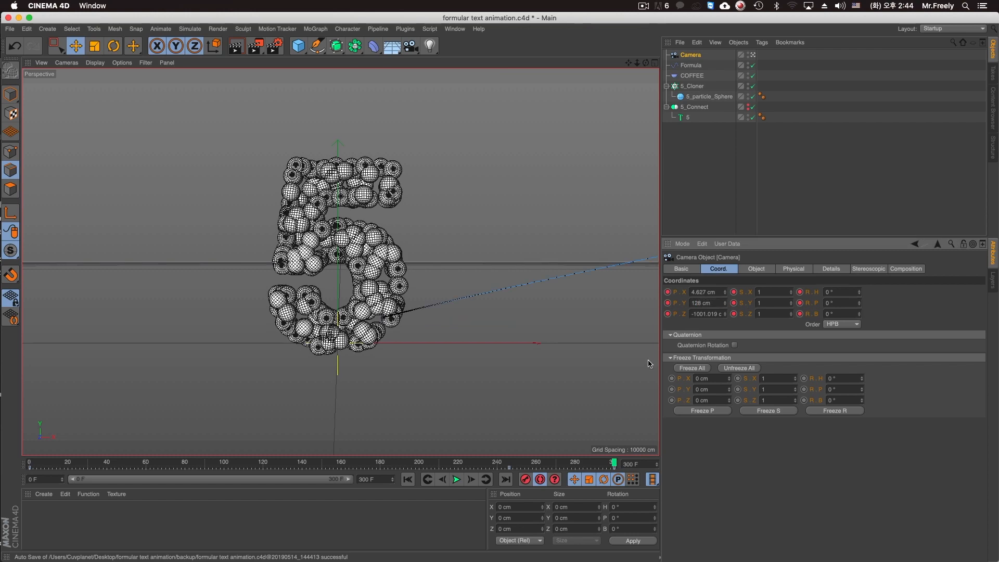
pyautogui.click(494, 464)
pyautogui.click(702, 300)
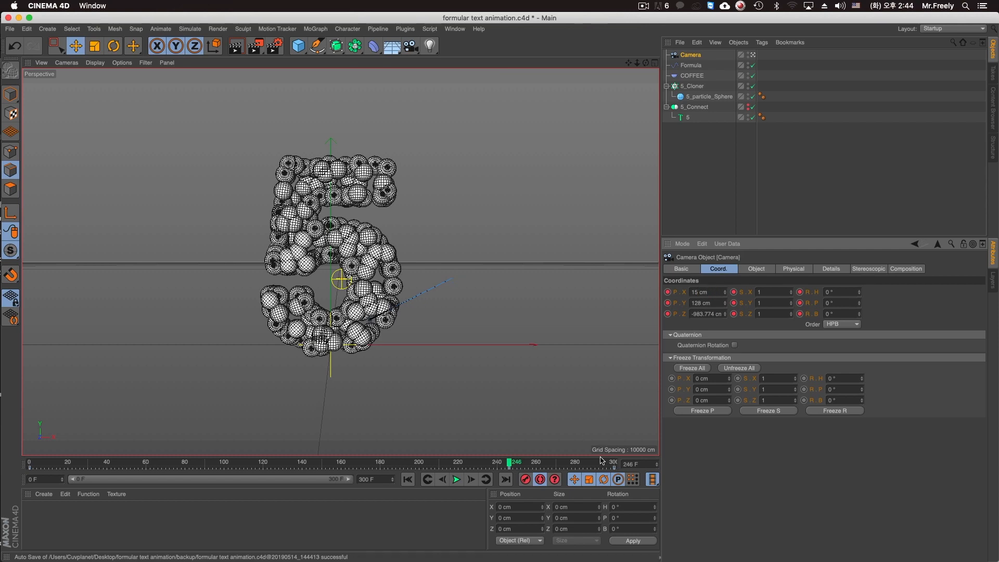
pyautogui.moveTo(605, 463); pyautogui.dragTo(647, 465)
pyautogui.click(703, 292)
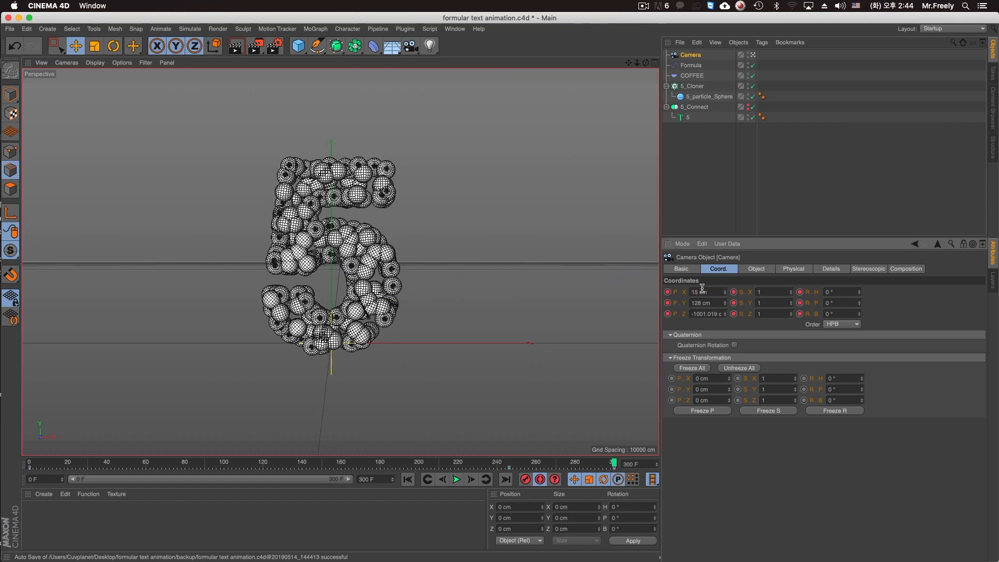
# Play the later part of the animation to check the camera motion as the spheres assemble into the 5.
pyautogui.moveTo(455, 462); pyautogui.dragTo(494, 463)
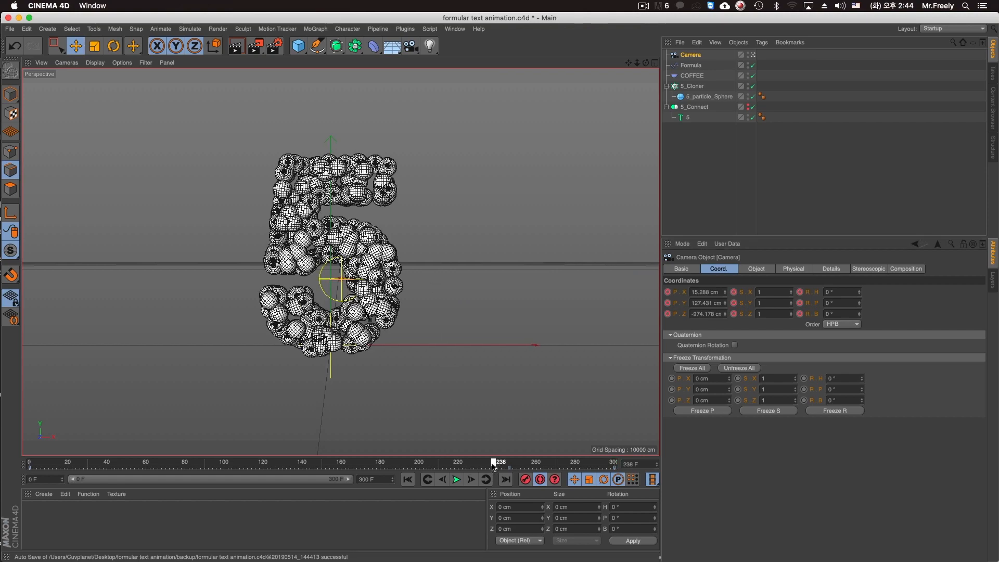
pyautogui.click(458, 480)
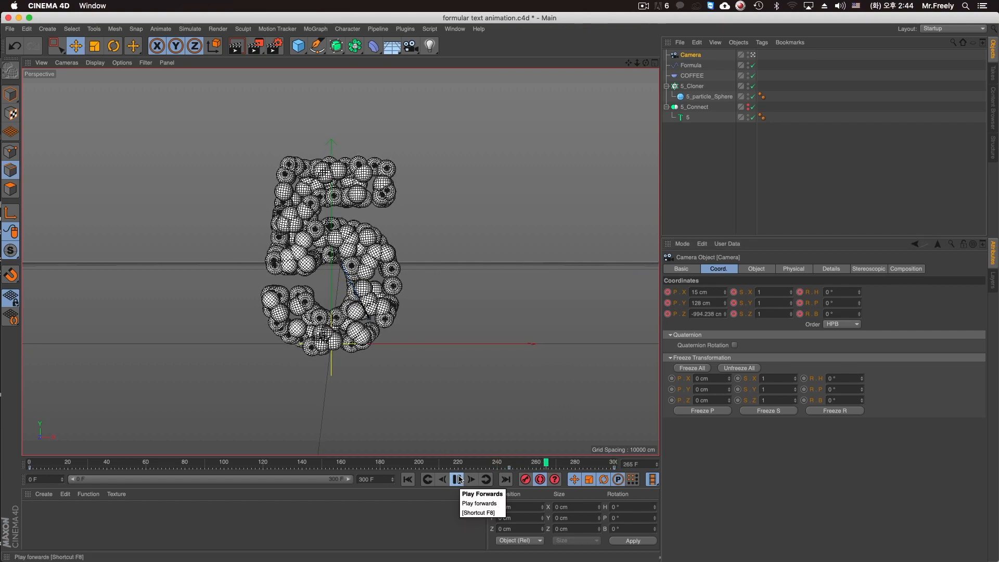
pyautogui.click(459, 479)
pyautogui.moveTo(452, 463); pyautogui.dragTo(307, 474)
pyautogui.click(457, 479)
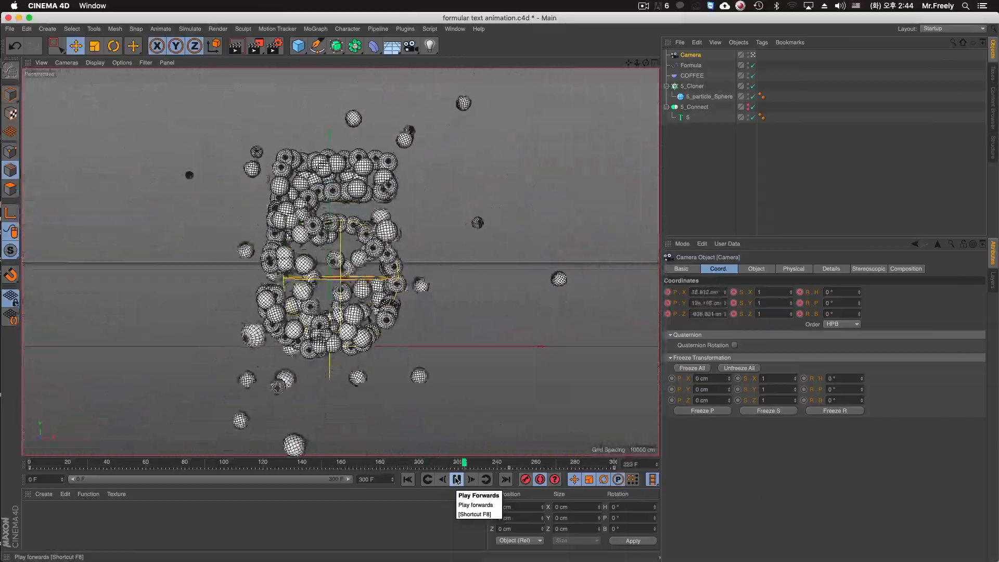
pyautogui.click(457, 480)
# Turn off automatic keyframing, set the Formula effector's expression to sin(((id/count)+t)*360.0), and play the animation from the start.
pyautogui.click(691, 65)
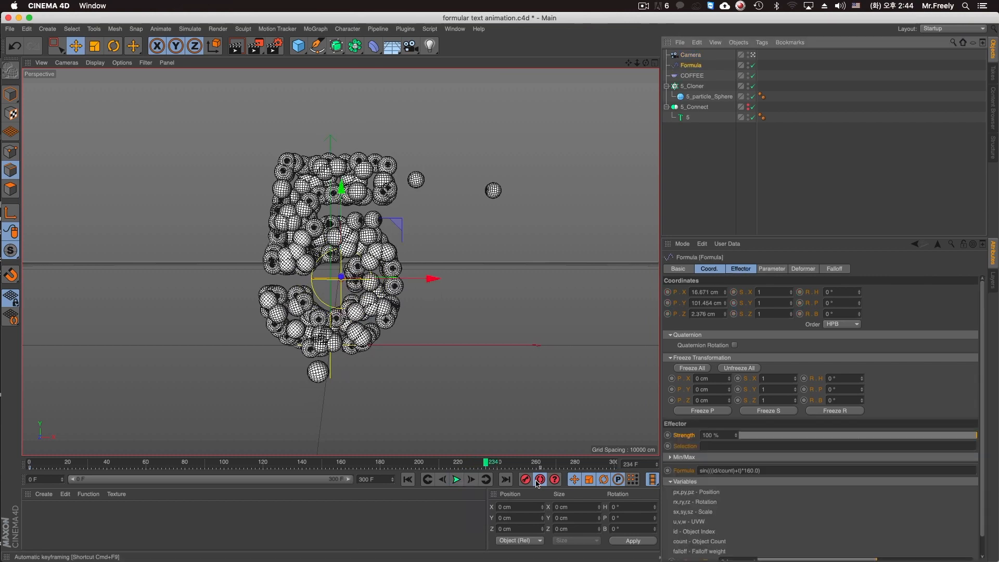
pyautogui.click(741, 270)
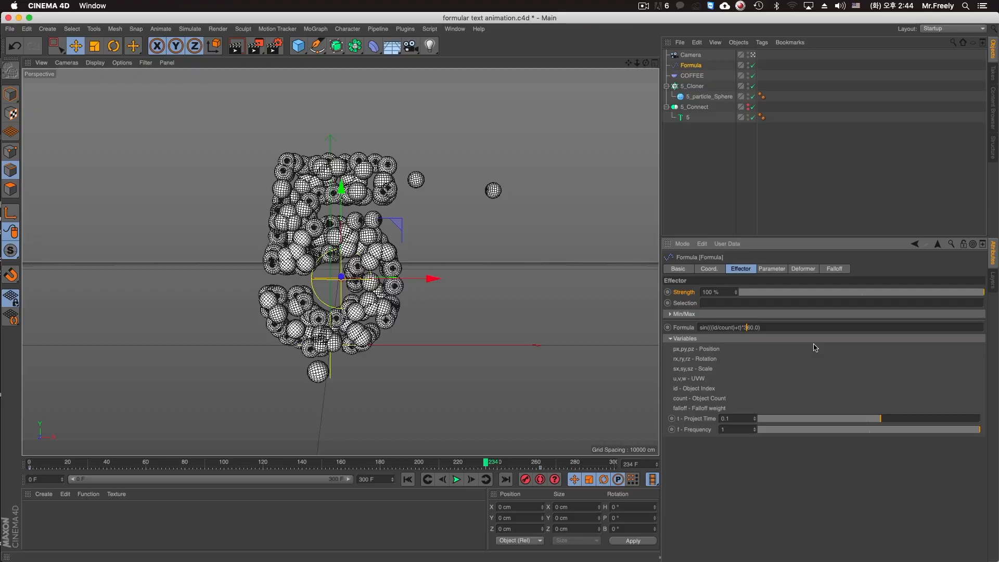
pyautogui.click(408, 479)
pyautogui.click(457, 479)
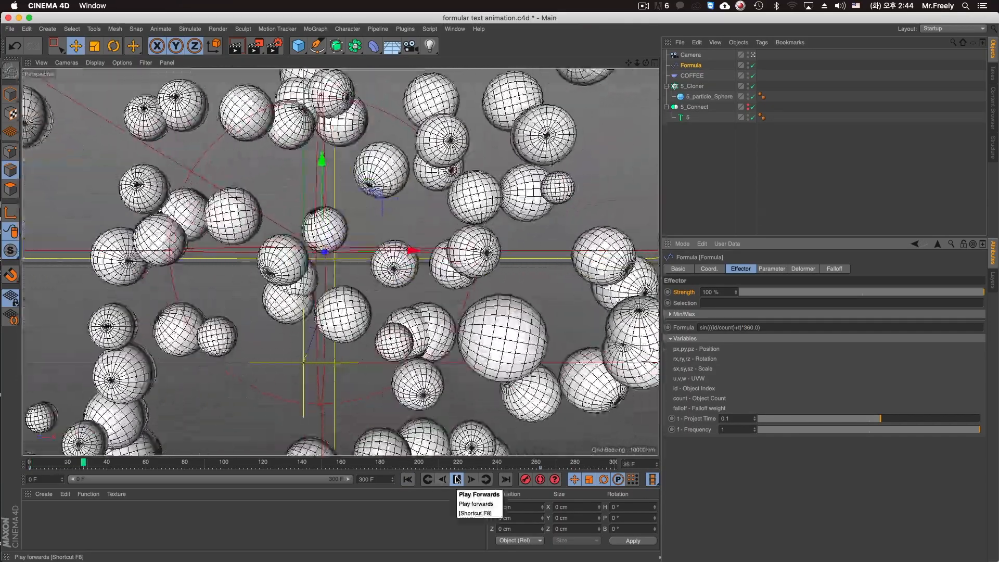
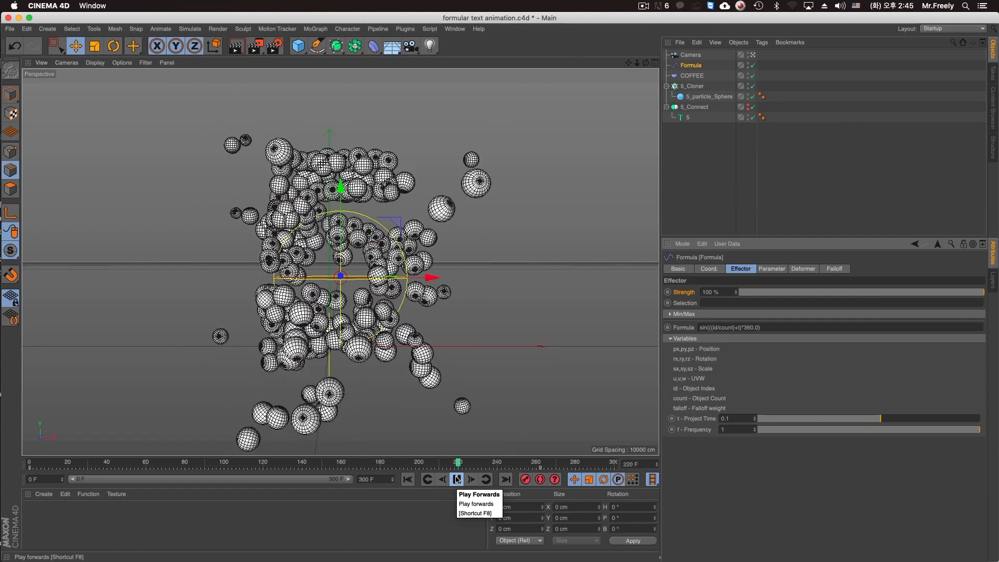
# At frame 195, add a light, place it above the origin among the scattered spheres, and test-render the view.
pyautogui.click(457, 480)
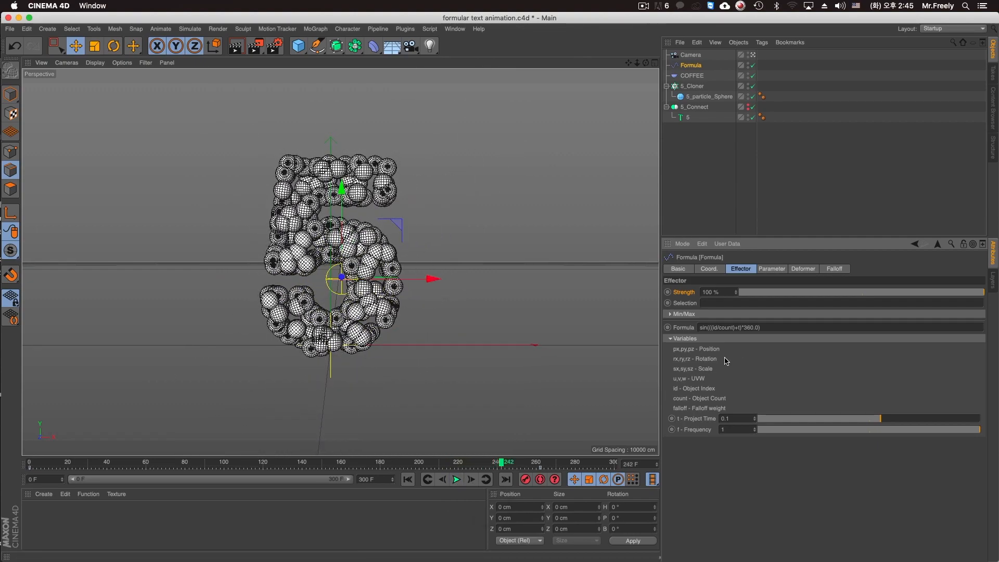
pyautogui.moveTo(398, 462); pyautogui.dragTo(411, 463)
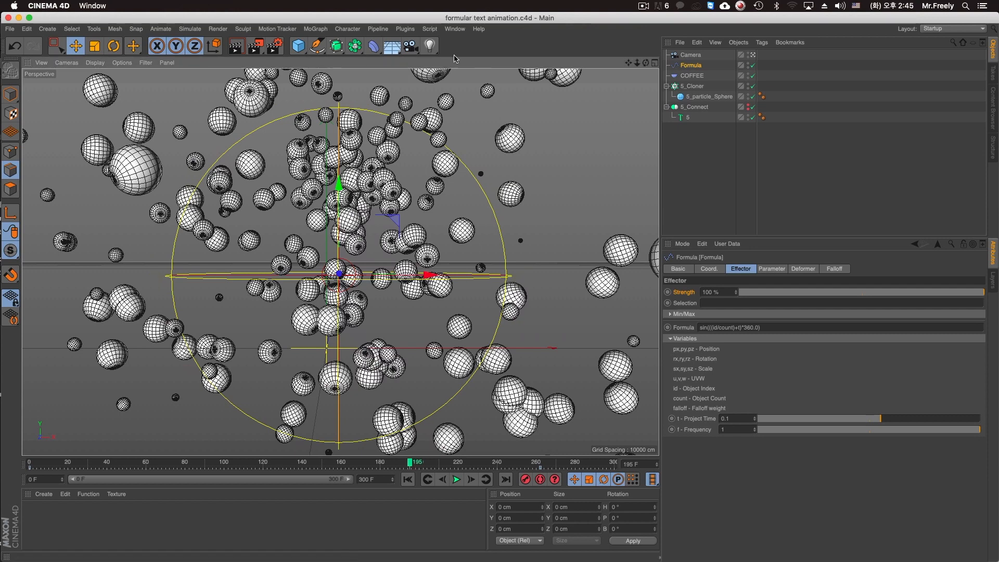
pyautogui.click(429, 46)
pyautogui.moveTo(383, 293); pyautogui.dragTo(339, 144)
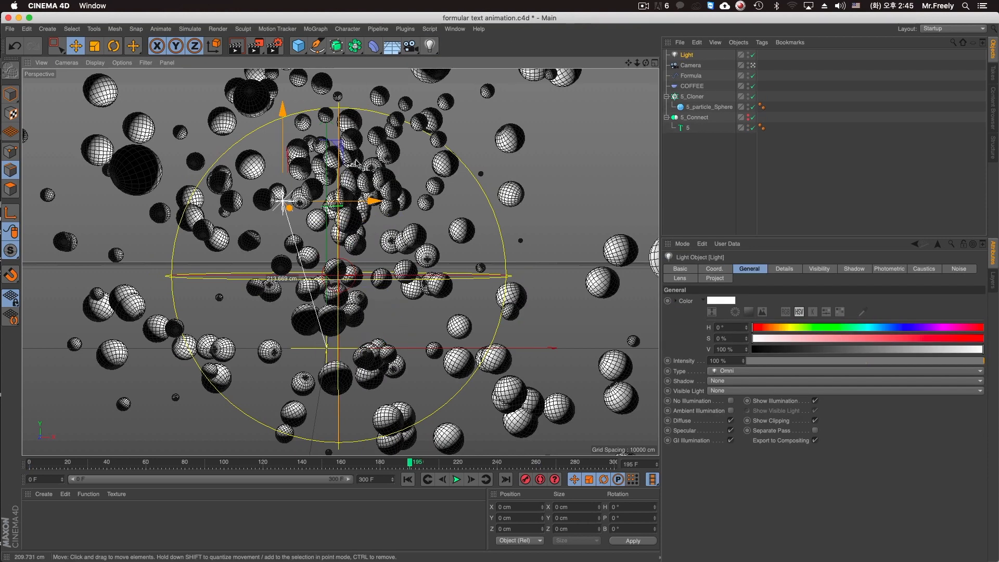
pyautogui.middleClick(405, 233)
pyautogui.moveTo(510, 135); pyautogui.dragTo(526, 164)
pyautogui.moveTo(200, 110); pyautogui.dragTo(211, 142)
pyautogui.middleClick(219, 115)
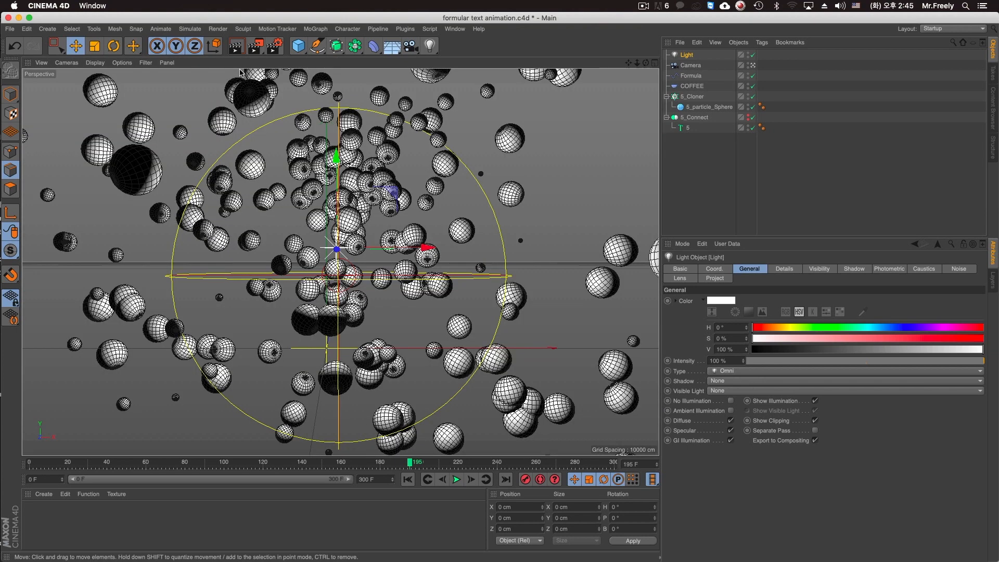
pyautogui.click(235, 46)
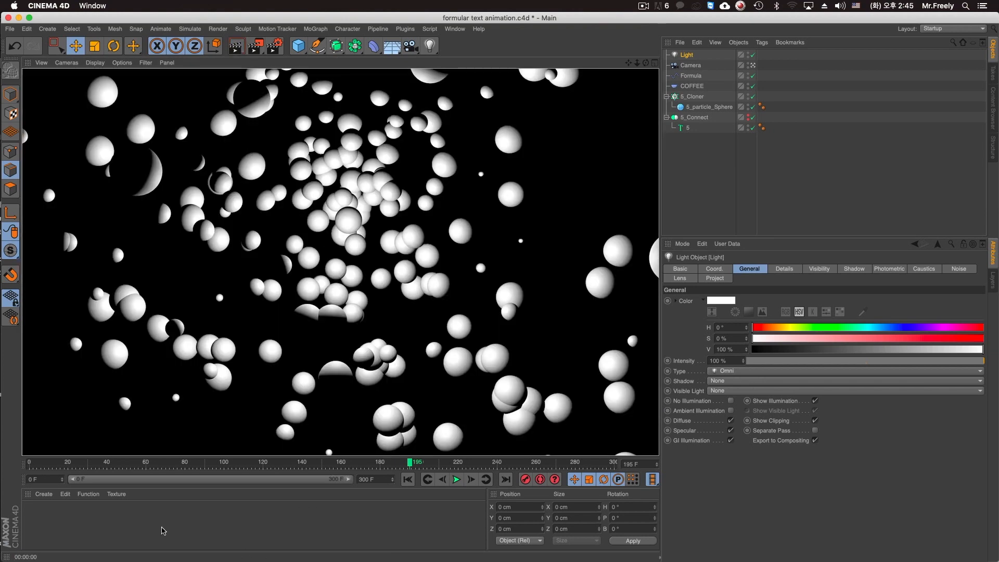
# Give the light soft shadow maps at 1500x1500 with a sample radius of 8 and test-render the view.
pyautogui.click(728, 381)
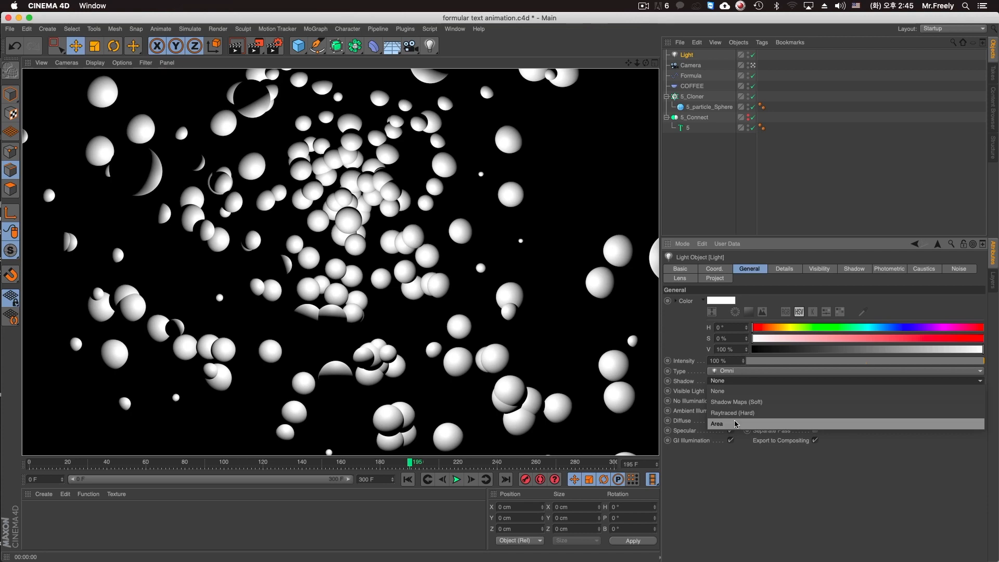
pyautogui.click(737, 391)
pyautogui.click(853, 269)
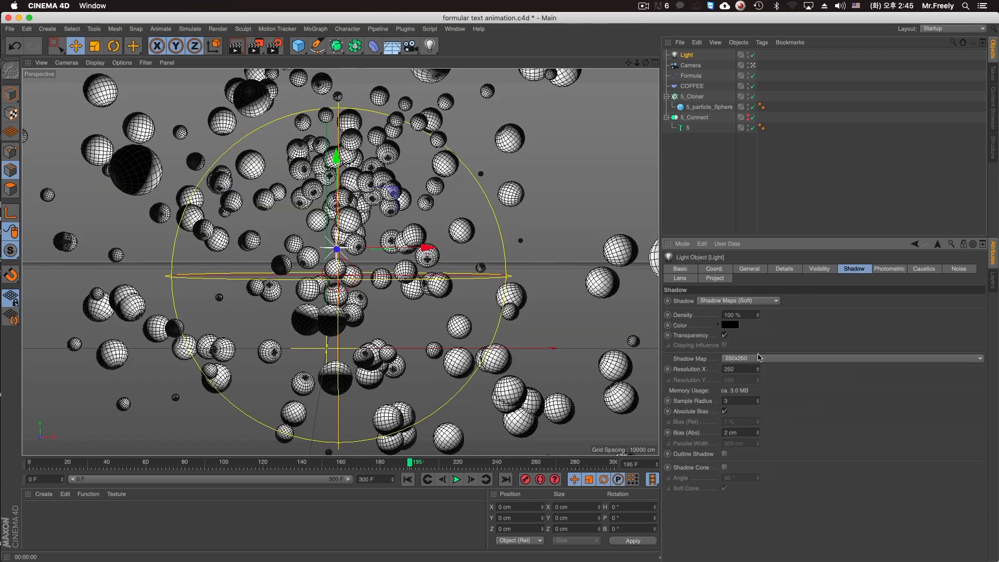
pyautogui.click(758, 356)
pyautogui.click(757, 414)
pyautogui.click(773, 356)
pyautogui.click(772, 421)
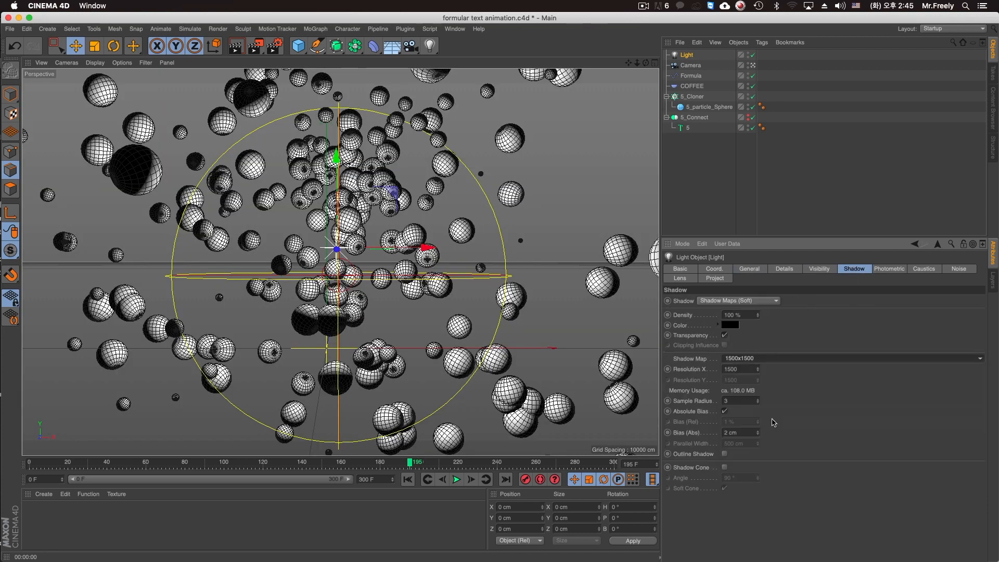
pyautogui.click(741, 401)
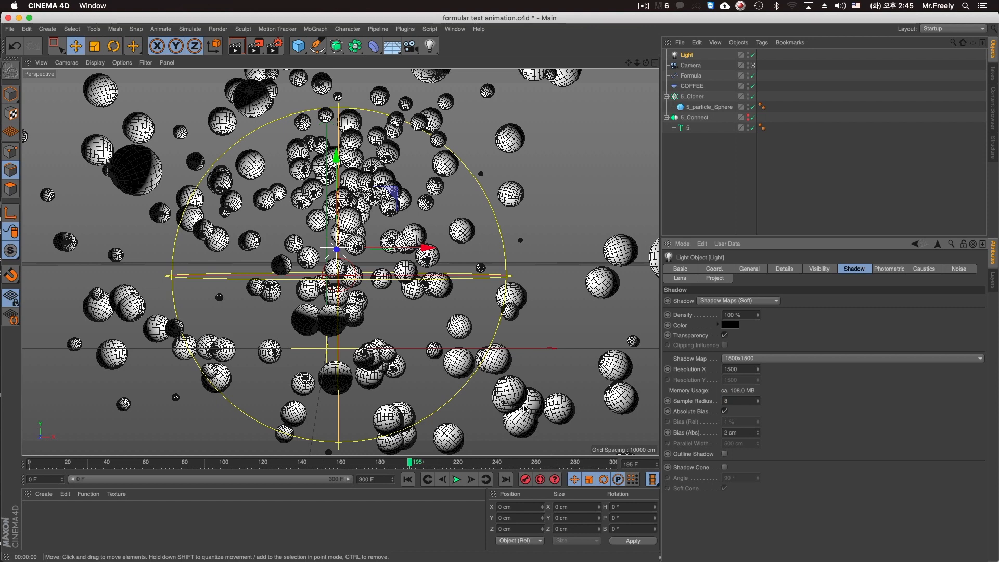
pyautogui.hotkey('ctrl', 'r')
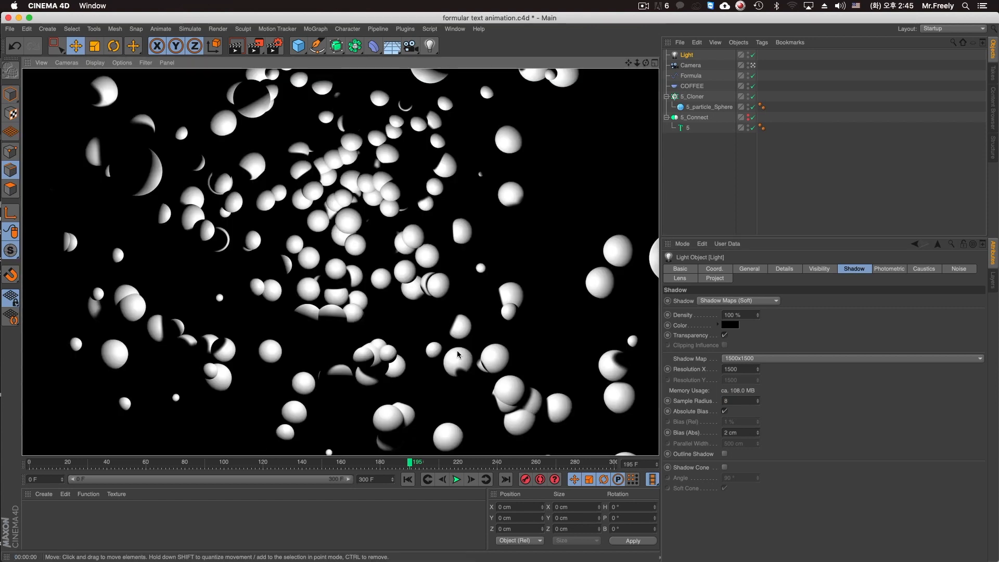
pyautogui.click(818, 147)
# Add a second light and rename the first one Main Light.
pyautogui.click(687, 57)
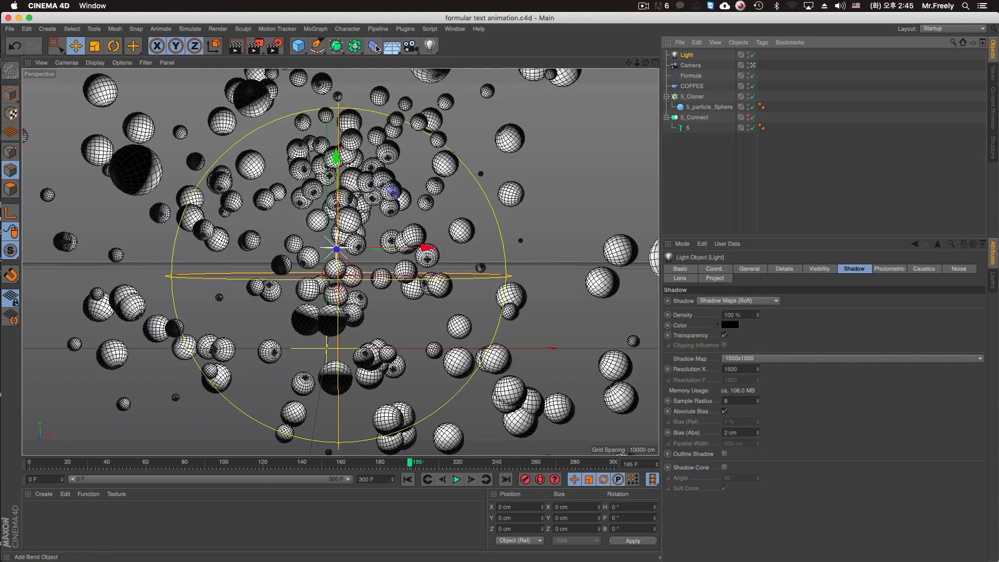
pyautogui.click(436, 48)
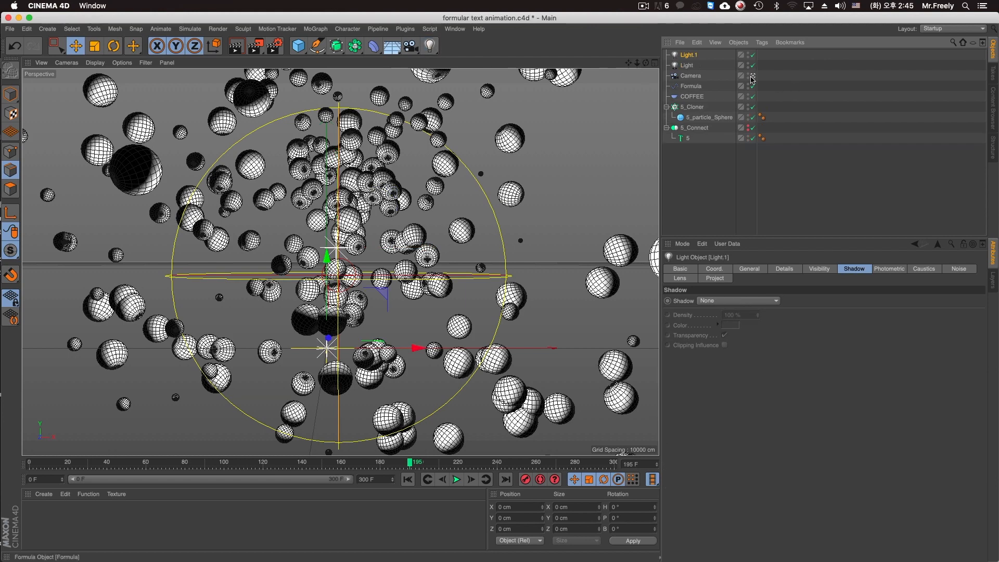
pyautogui.click(688, 66)
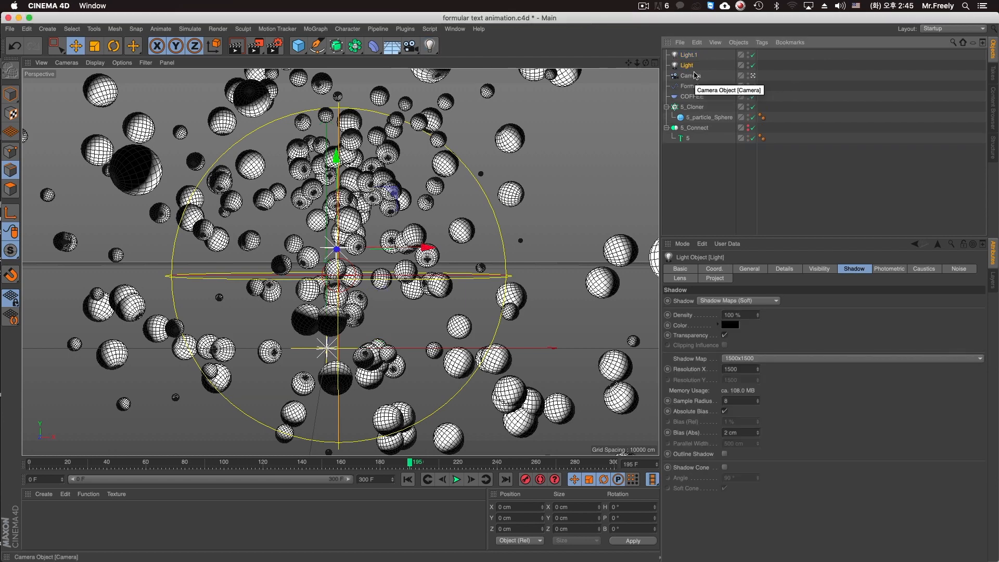
pyautogui.doubleClick(687, 66)
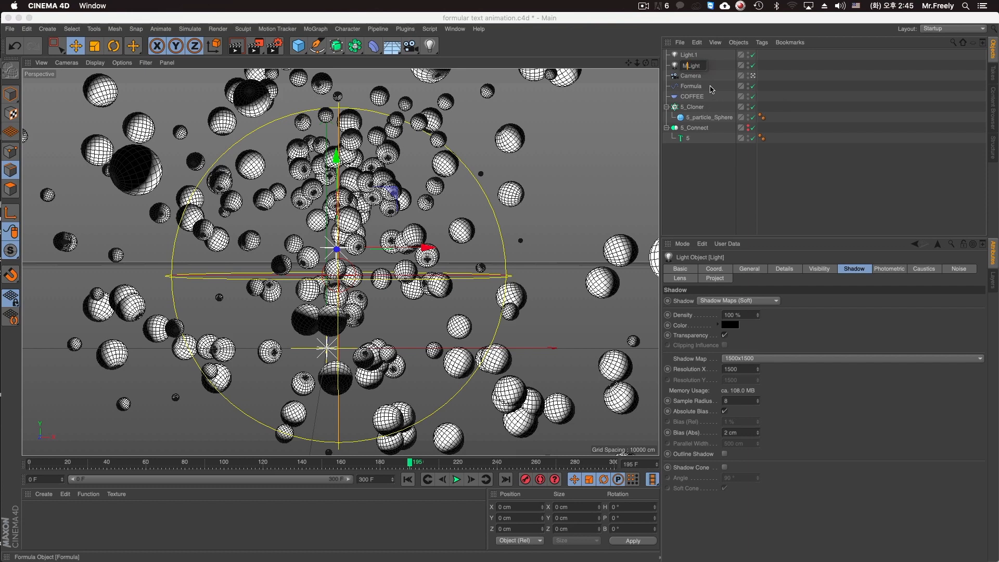
pyautogui.write('Main')
pyautogui.press('Return')
# Delete the second light, add a Sky object to the scene and test-render the view.
pyautogui.doubleClick(726, 55)
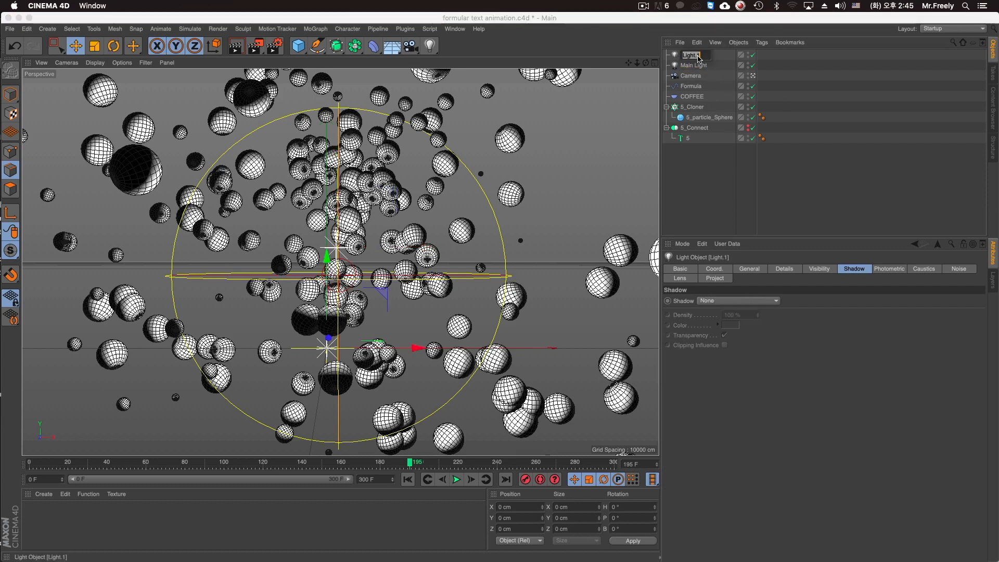
pyautogui.press('BackSpace')
pyautogui.press('BackSpace')
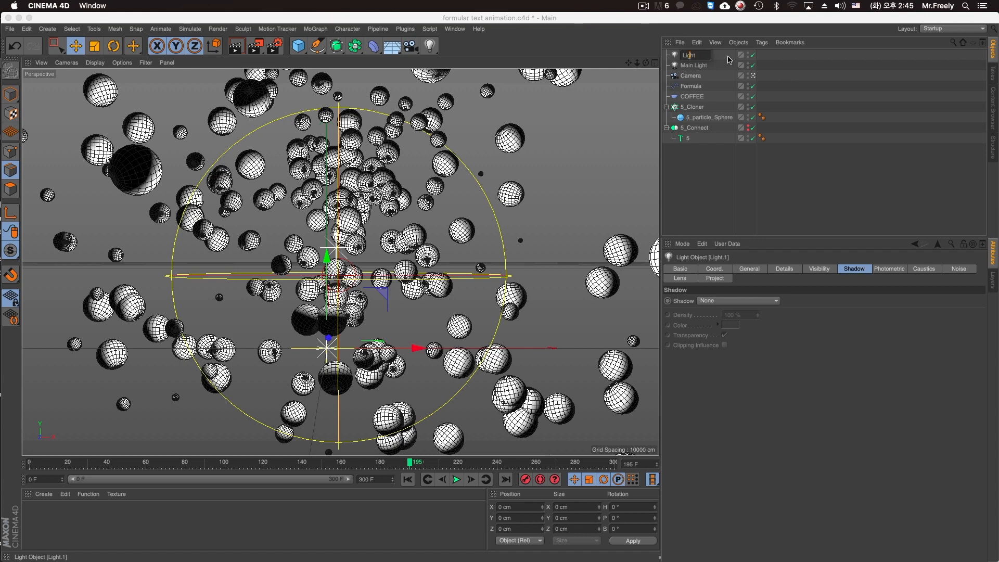
pyautogui.press('Return')
pyautogui.press('Delete')
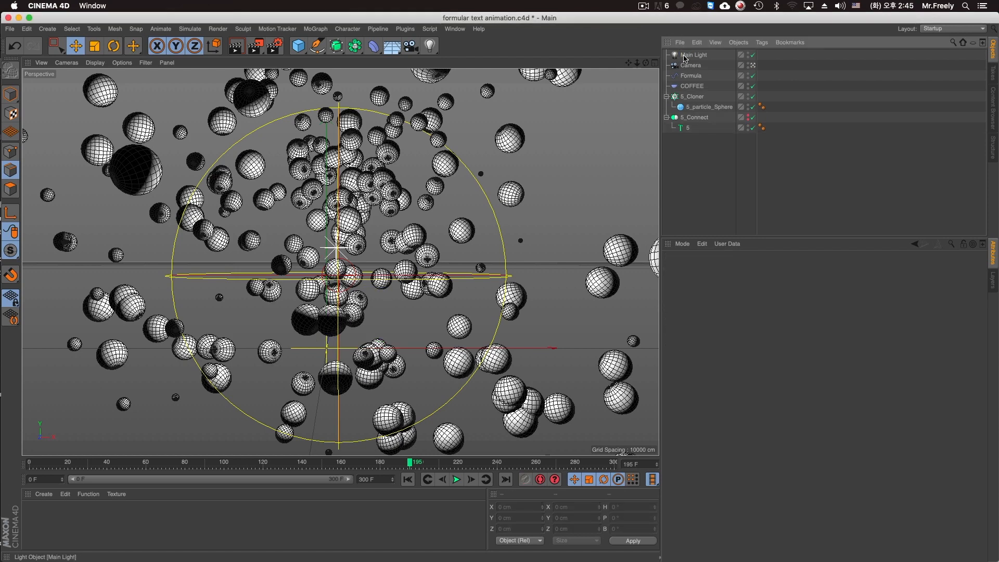
pyautogui.moveTo(391, 54); pyautogui.dragTo(445, 72)
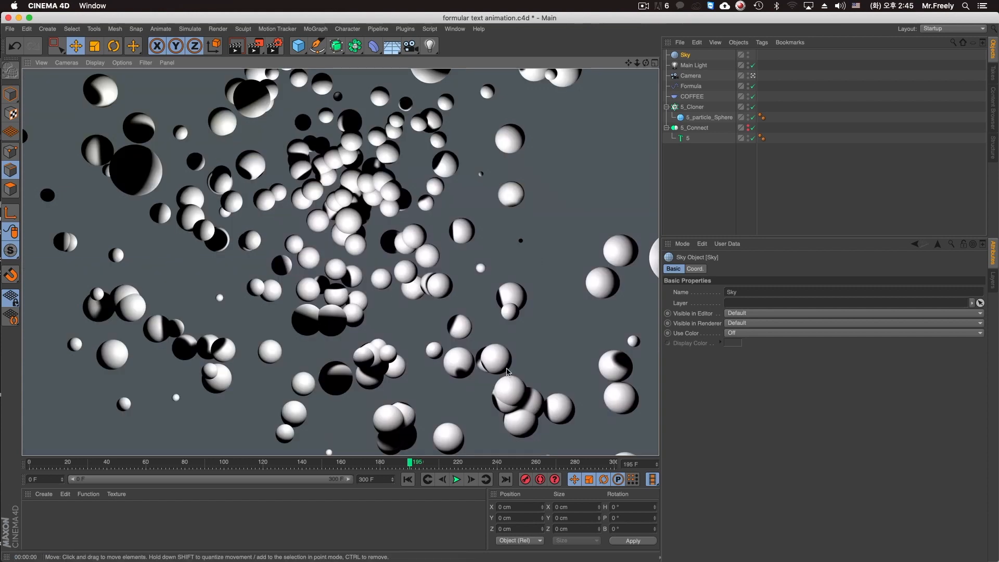
# Create a new material, apply it to the 5_Cloner object and rename it 5.
pyautogui.doubleClick(94, 518)
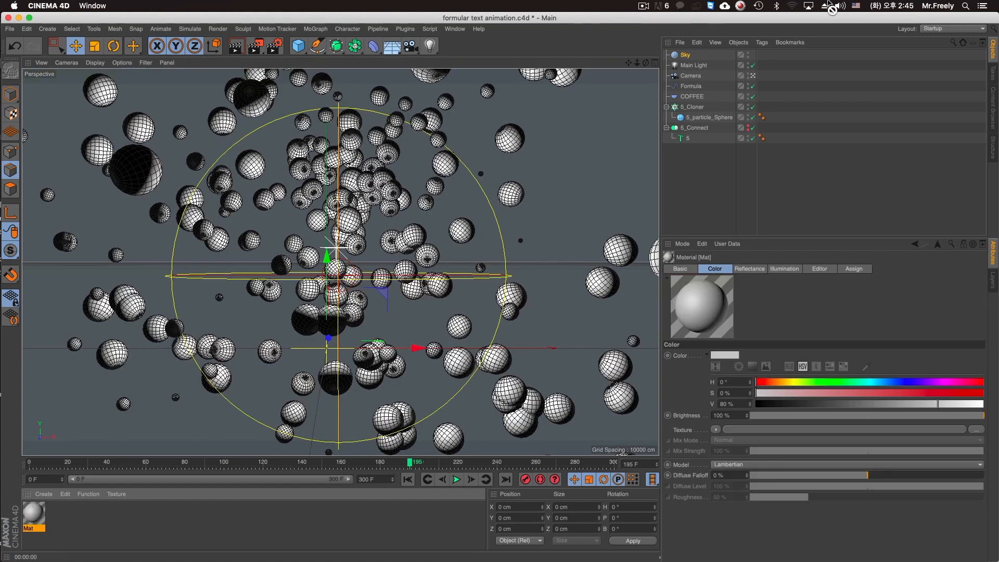
pyautogui.moveTo(700, 184); pyautogui.dragTo(693, 107)
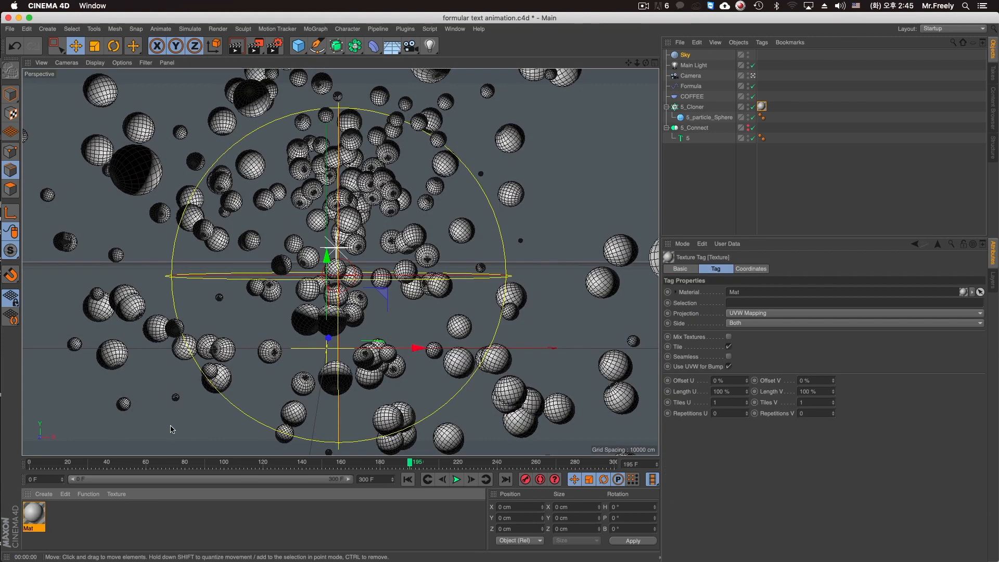
pyautogui.doubleClick(39, 529)
pyautogui.click(130, 537)
# Set the color of material 5 to pink with H 330°, S 100 % and V 100 %.
pyautogui.doubleClick(35, 513)
pyautogui.moveTo(363, 86); pyautogui.dragTo(704, 104)
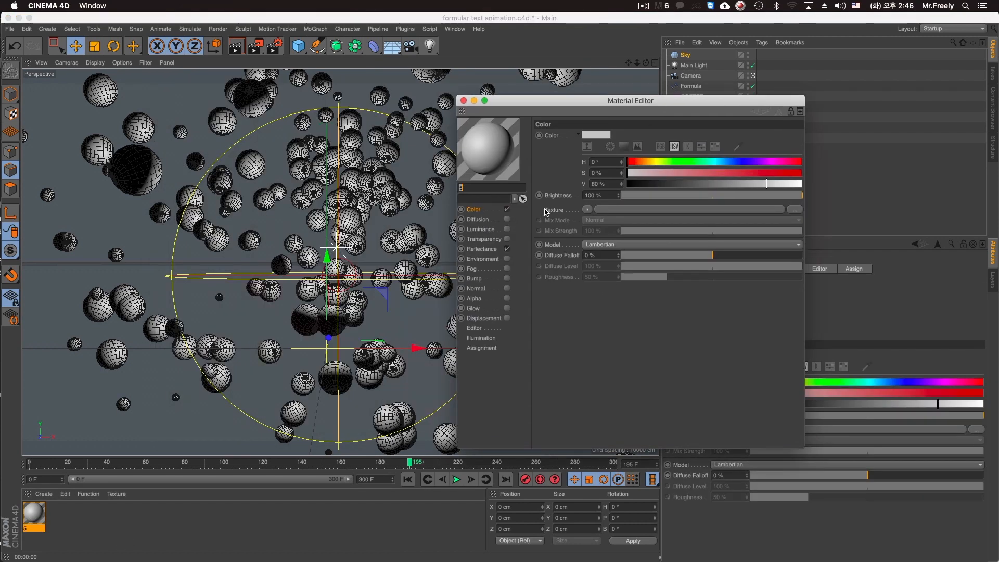
pyautogui.click(587, 210)
pyautogui.click(500, 250)
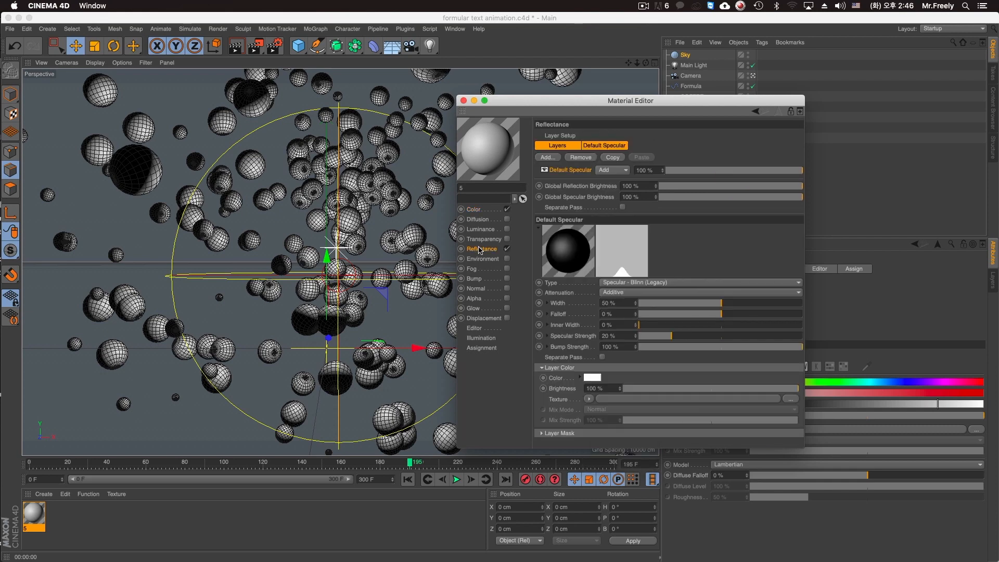
pyautogui.click(473, 209)
pyautogui.click(599, 140)
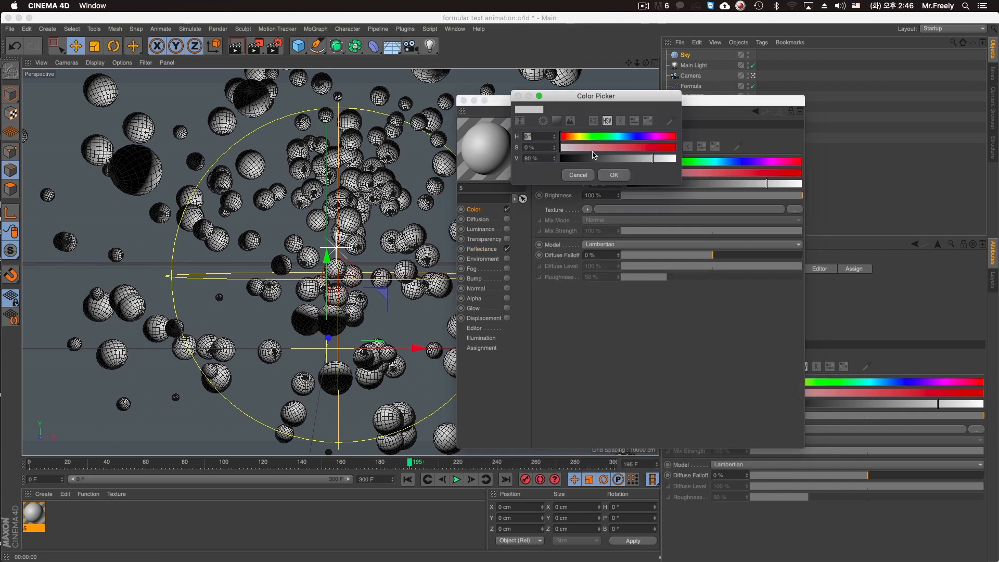
pyautogui.moveTo(596, 159); pyautogui.dragTo(716, 156)
pyautogui.moveTo(658, 139); pyautogui.dragTo(661, 138)
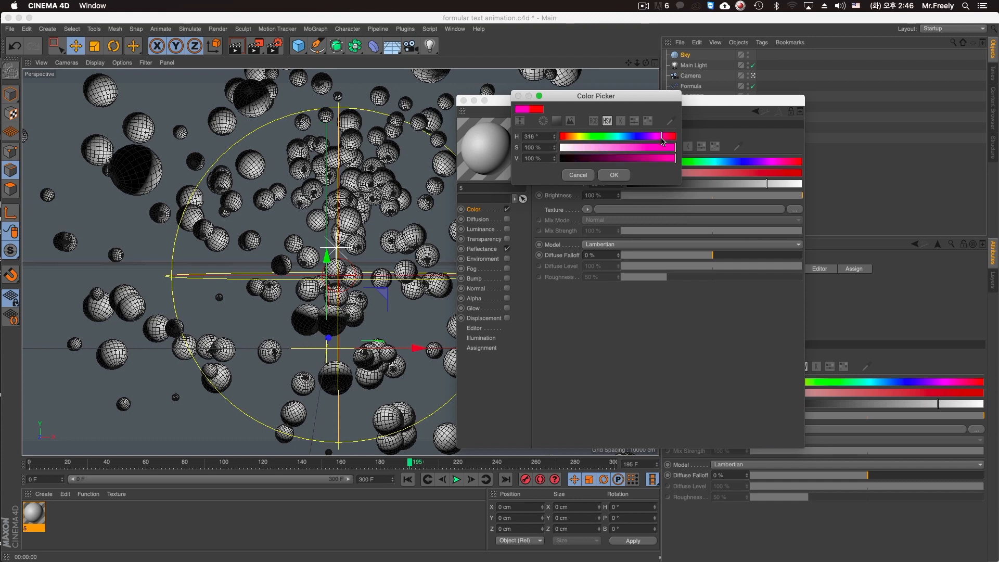
pyautogui.click(616, 176)
# Set the material's default specular to 27 % width, 13 % falloff and 35 % specular strength.
pyautogui.click(484, 239)
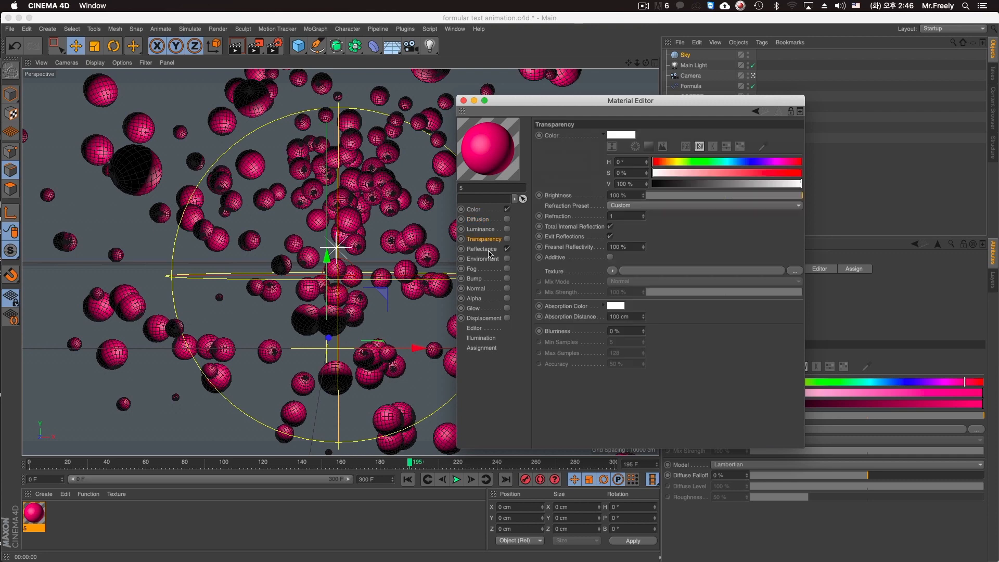
pyautogui.click(482, 249)
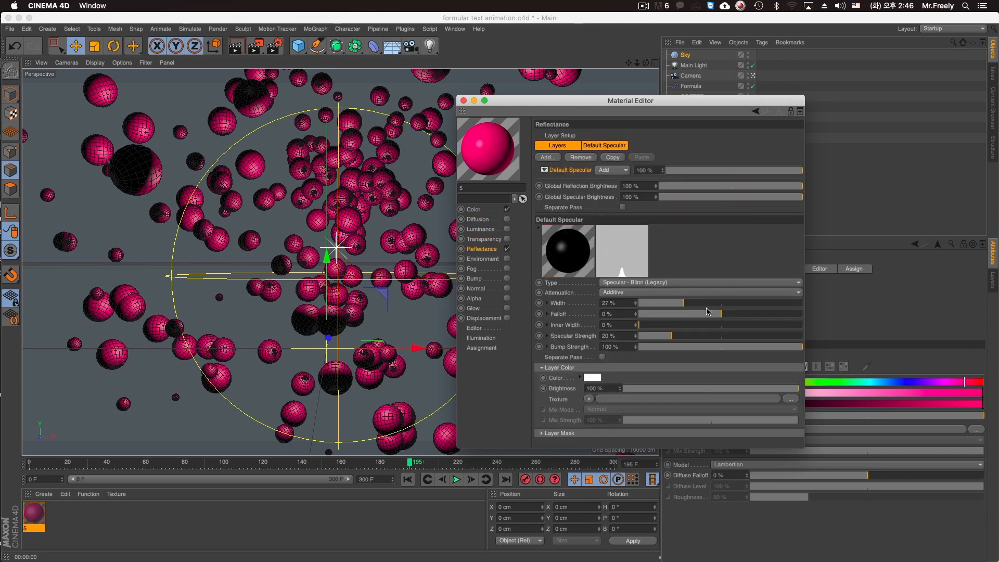
pyautogui.moveTo(671, 335); pyautogui.dragTo(697, 336)
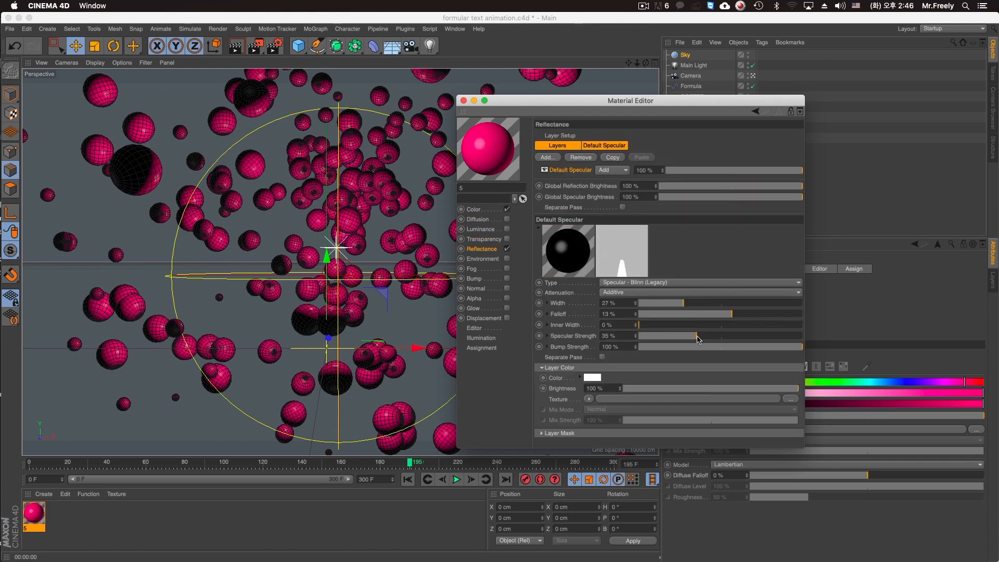
# Add a Reflection (Legacy) layer to the material's reflectance and name it Refelction.
pyautogui.click(547, 157)
pyautogui.click(590, 261)
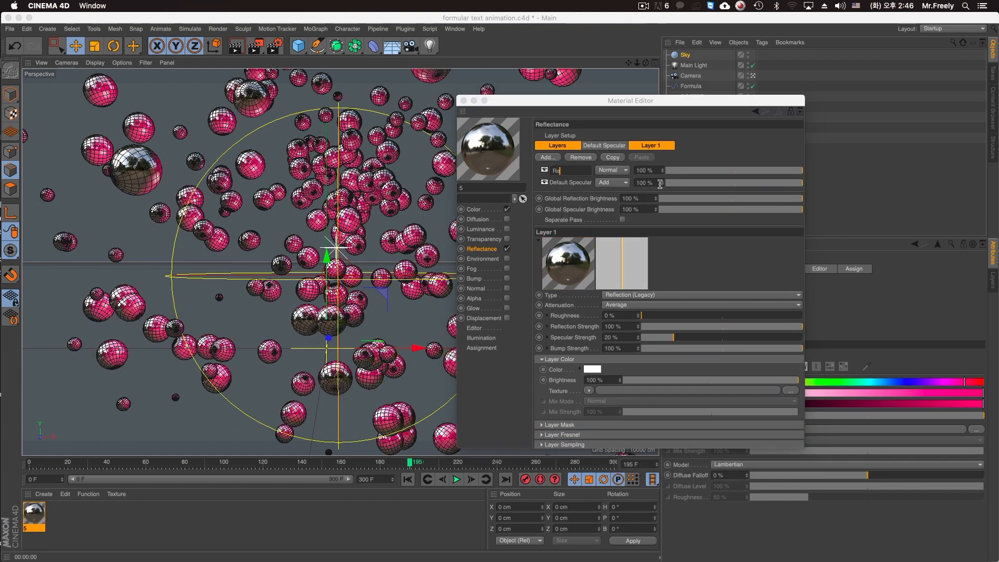
pyautogui.write('tion')
pyautogui.press('Return')
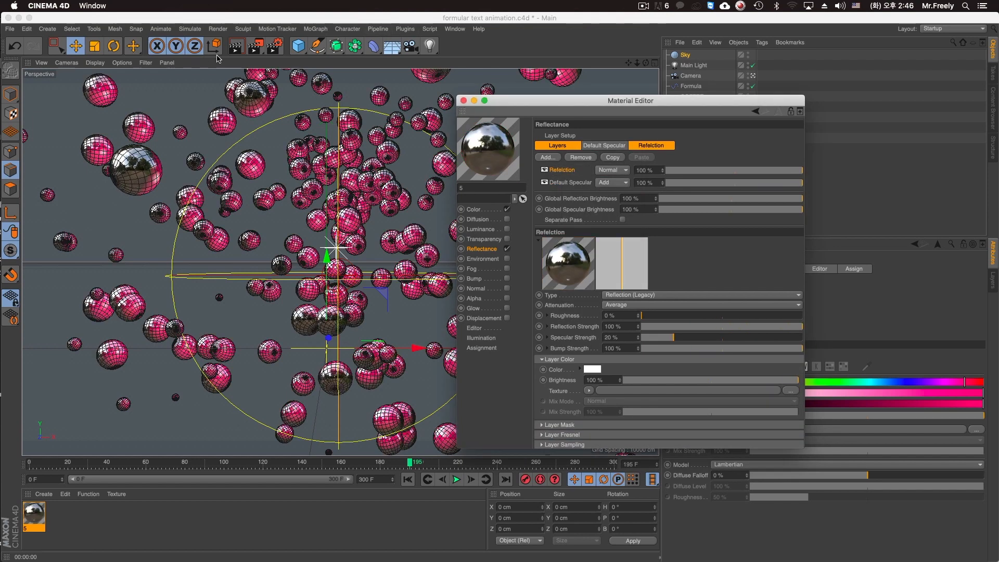
# Hide the Sky object in the editor and renderer, test-rendering the view before and after.
pyautogui.click(236, 46)
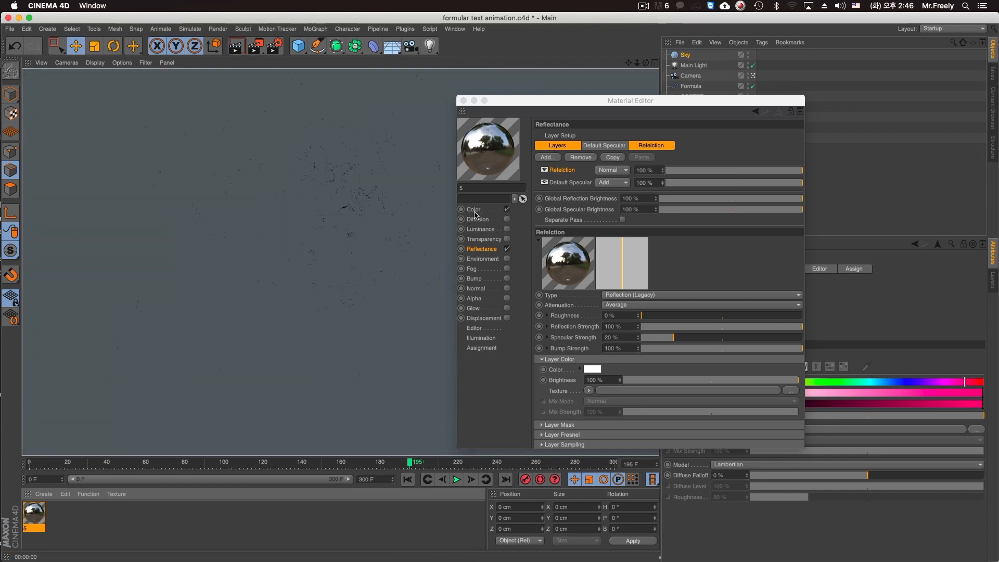
pyautogui.click(373, 154)
pyautogui.click(687, 55)
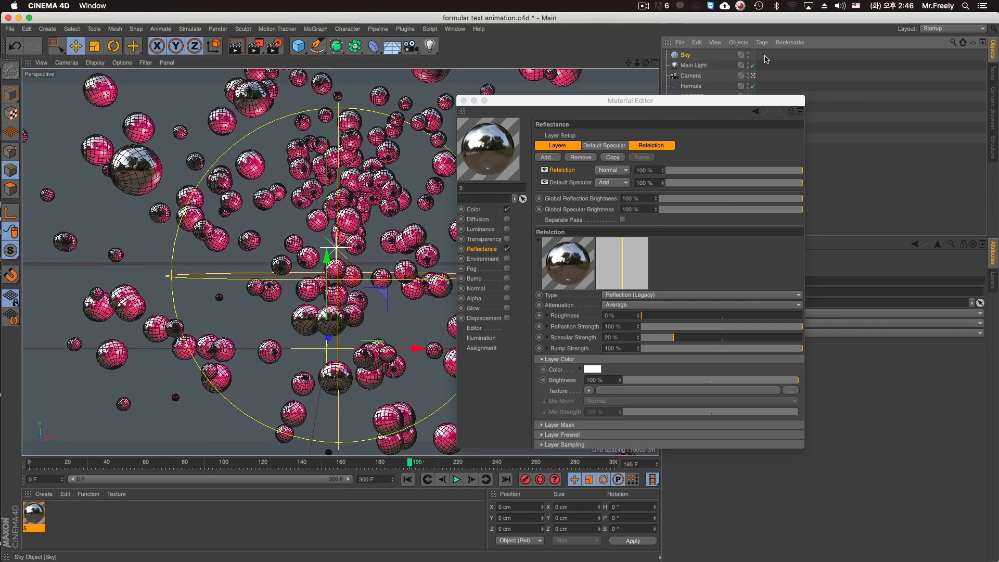
pyautogui.click(748, 53)
pyautogui.click(237, 47)
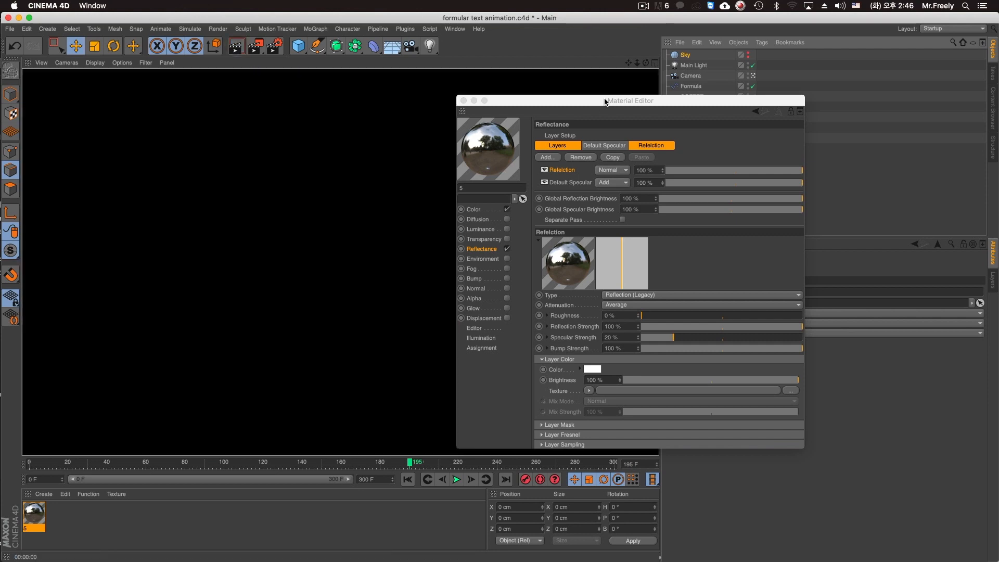
# Lower the Refelction layer's opacity to 59 % and finally to 30 %, test-rendering the view at each value.
pyautogui.moveTo(601, 101); pyautogui.dragTo(731, 184)
pyautogui.moveTo(670, 184); pyautogui.dragTo(610, 142)
pyautogui.click(732, 152)
pyautogui.click(761, 107)
pyautogui.click(783, 213)
pyautogui.press('super+r')
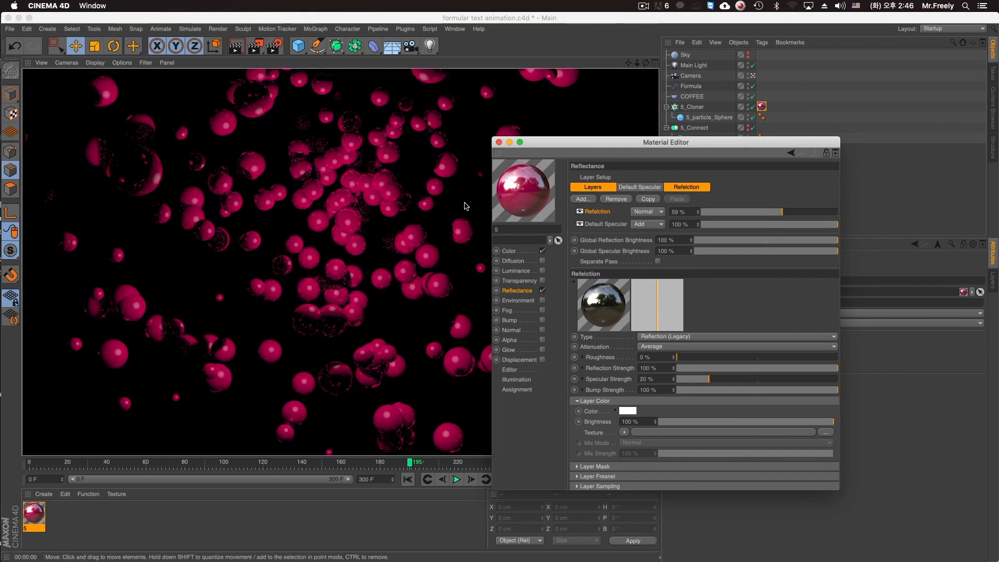
pyautogui.click(743, 212)
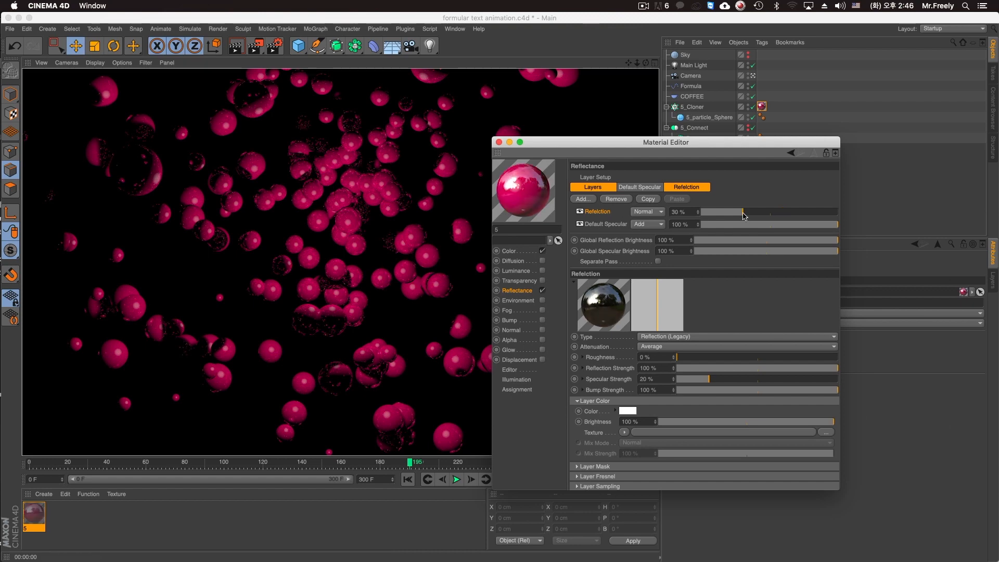
pyautogui.press('super+r')
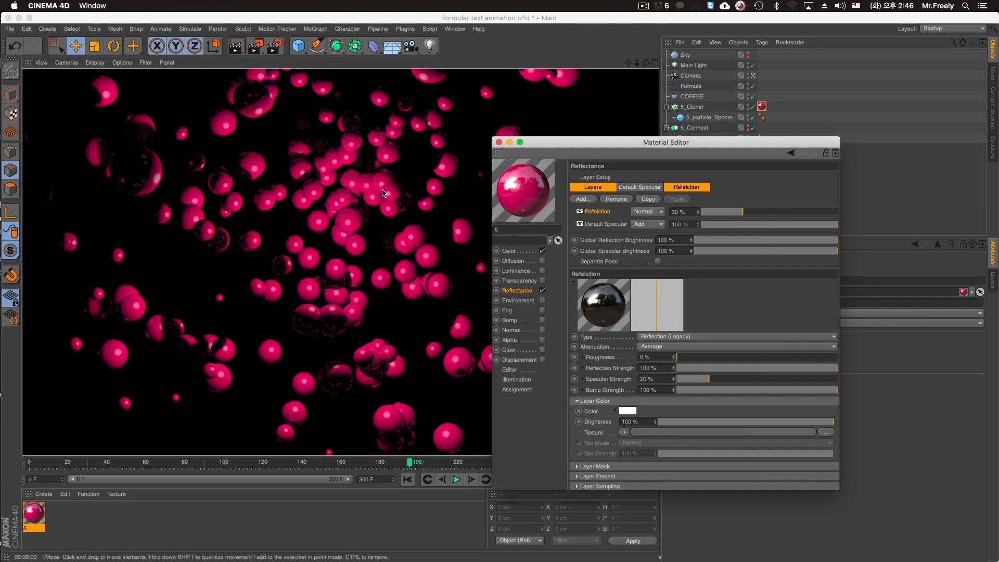
# Test-render the Refelction layer at 100 % opacity with global reflection brightness at 24 %, and return the brightness to 100 %.
pyautogui.moveTo(712, 216); pyautogui.dragTo(860, 229)
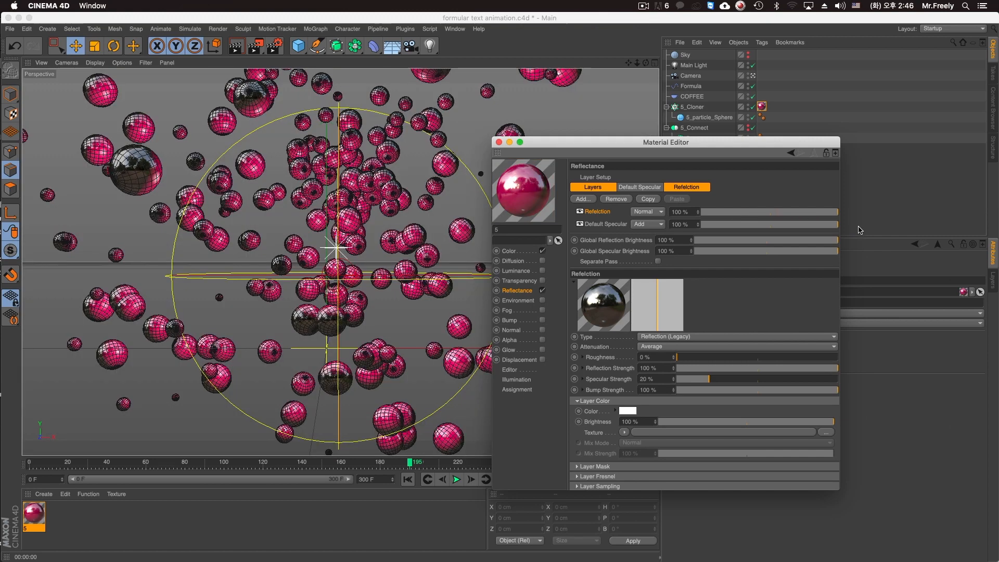
pyautogui.click(707, 240)
pyautogui.click(730, 241)
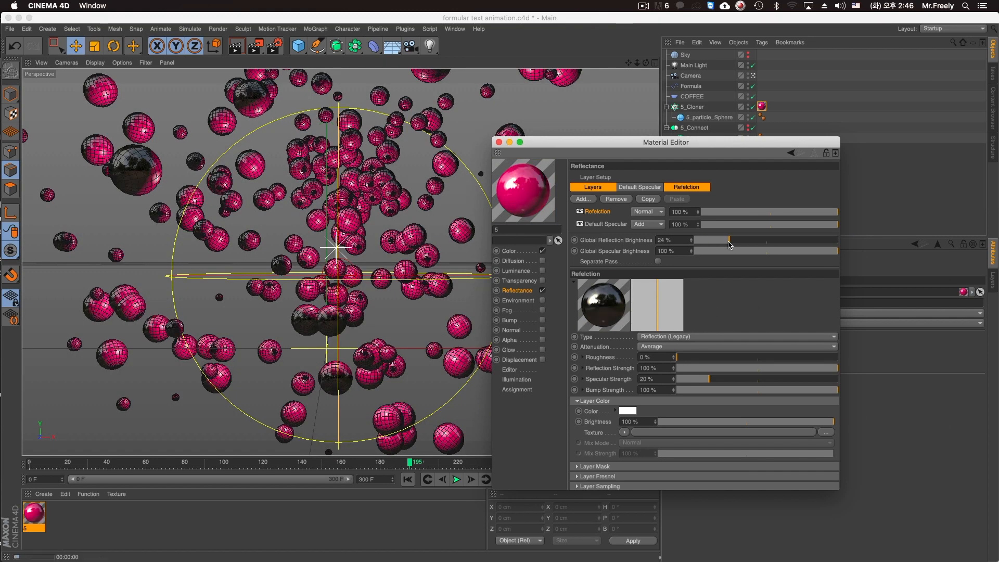
pyautogui.press('super+r')
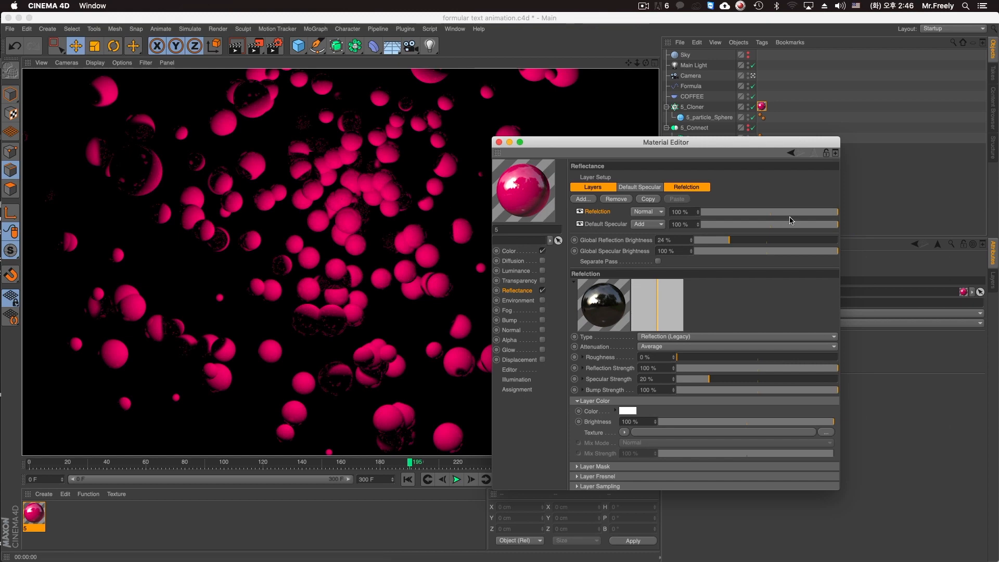
pyautogui.moveTo(795, 241); pyautogui.dragTo(839, 241)
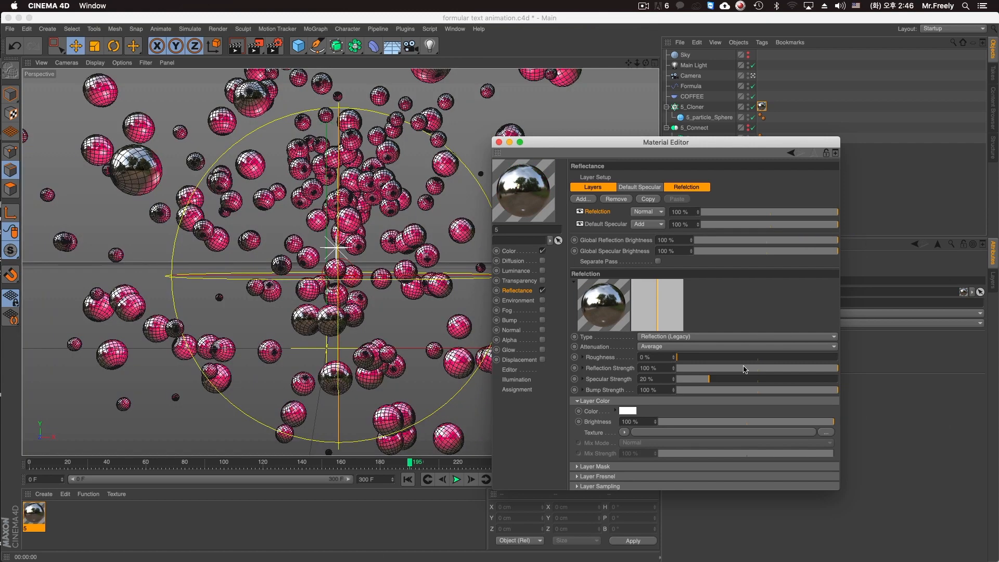
# Try the Refelction layer's reflection strength at 8 %, 48 % and 79 %, ending at 100 %.
pyautogui.click(690, 369)
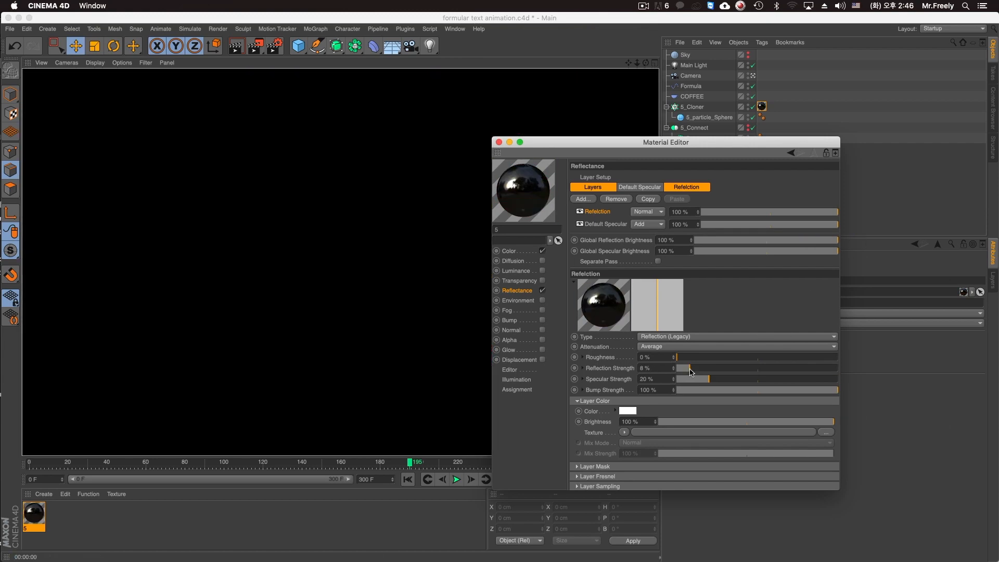
pyautogui.moveTo(690, 370); pyautogui.dragTo(756, 370)
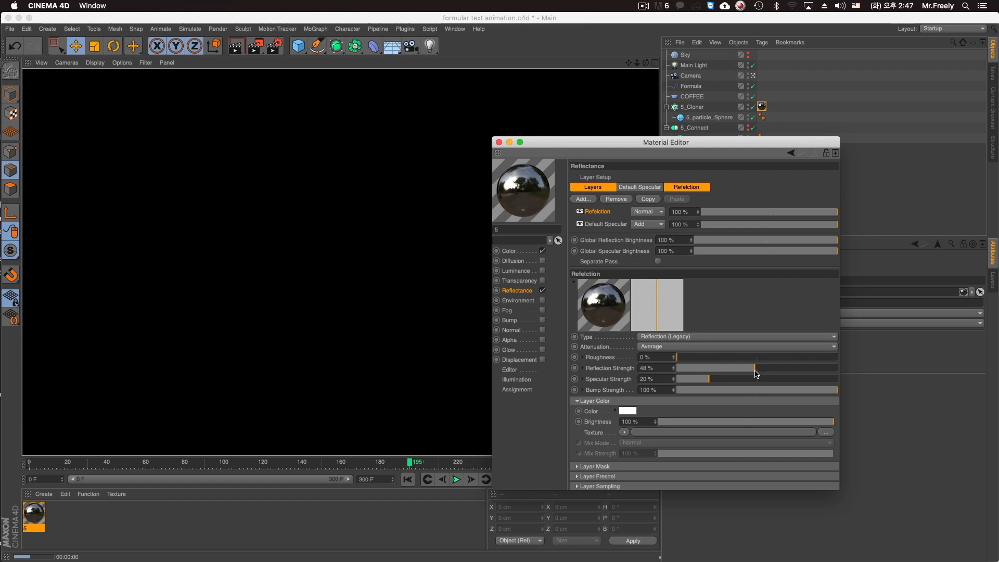
pyautogui.click(804, 369)
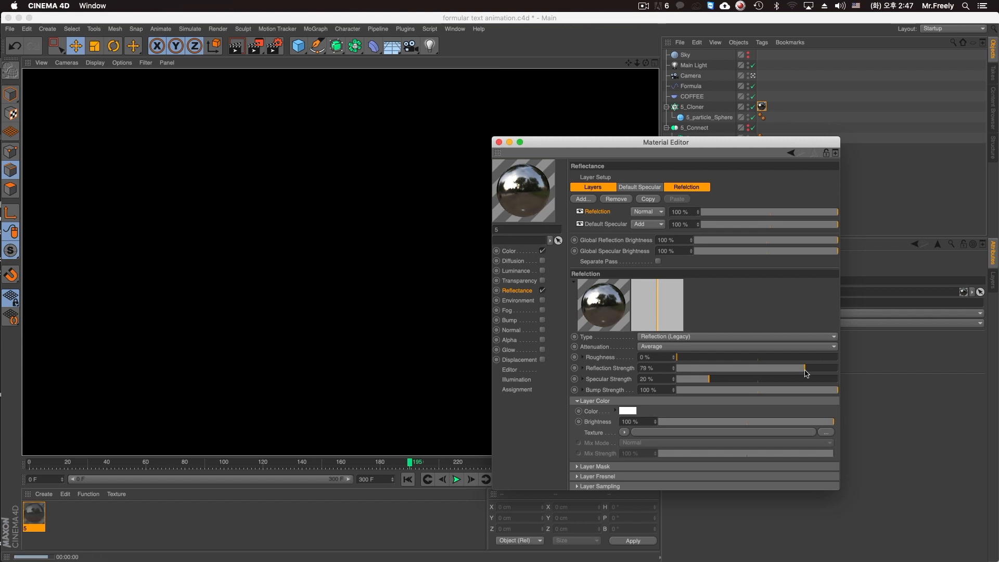
pyautogui.click(833, 369)
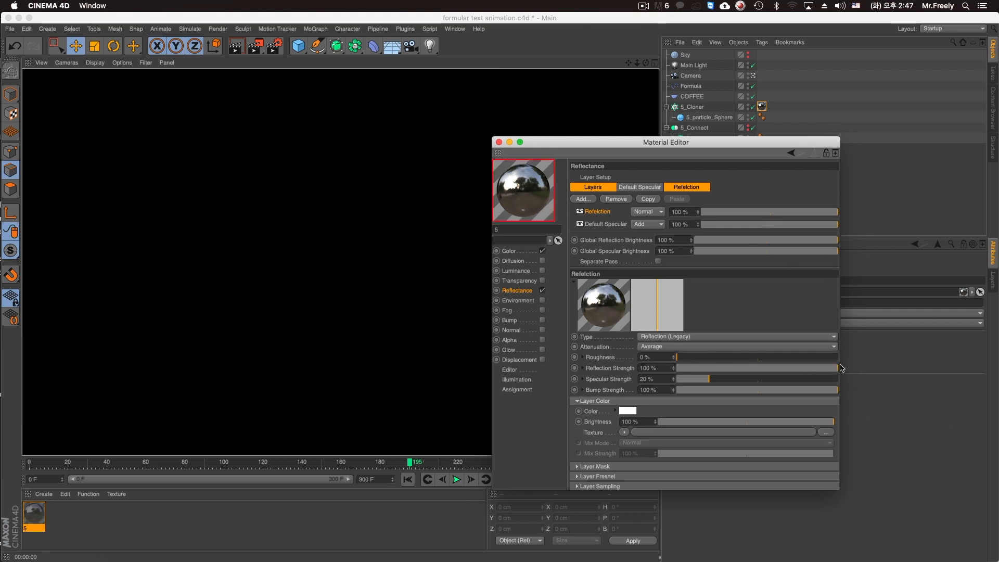
# Try the Refelction layer at 64 % and 47 % opacity with 55 % reflection strength, and return both values to 100 %.
pyautogui.click(790, 213)
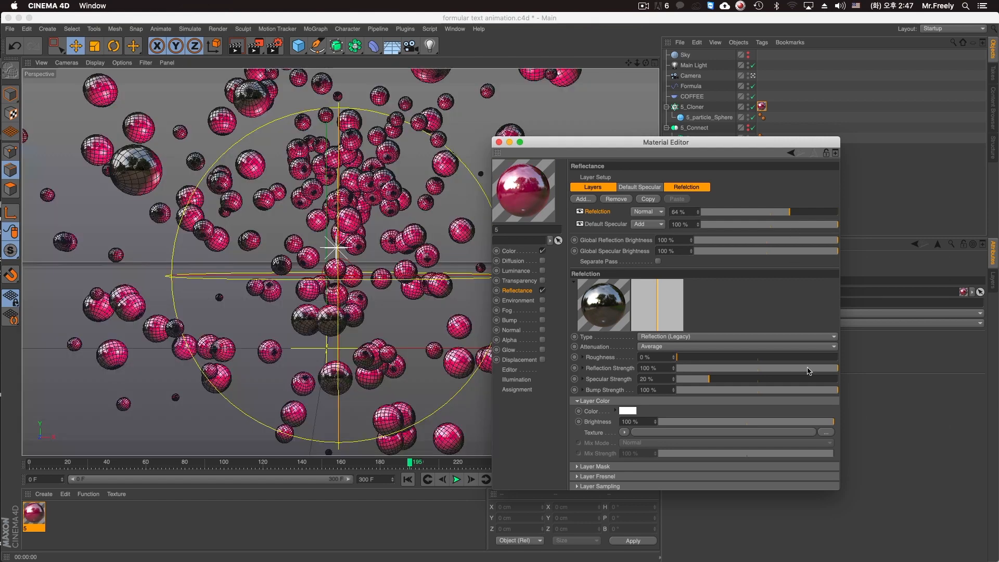
pyautogui.click(784, 368)
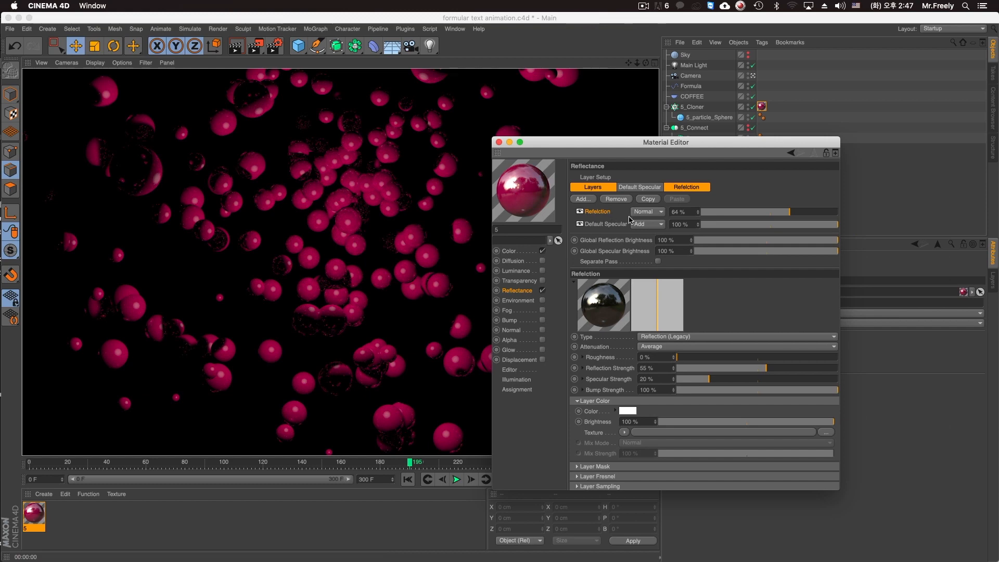
pyautogui.moveTo(736, 211); pyautogui.dragTo(785, 213)
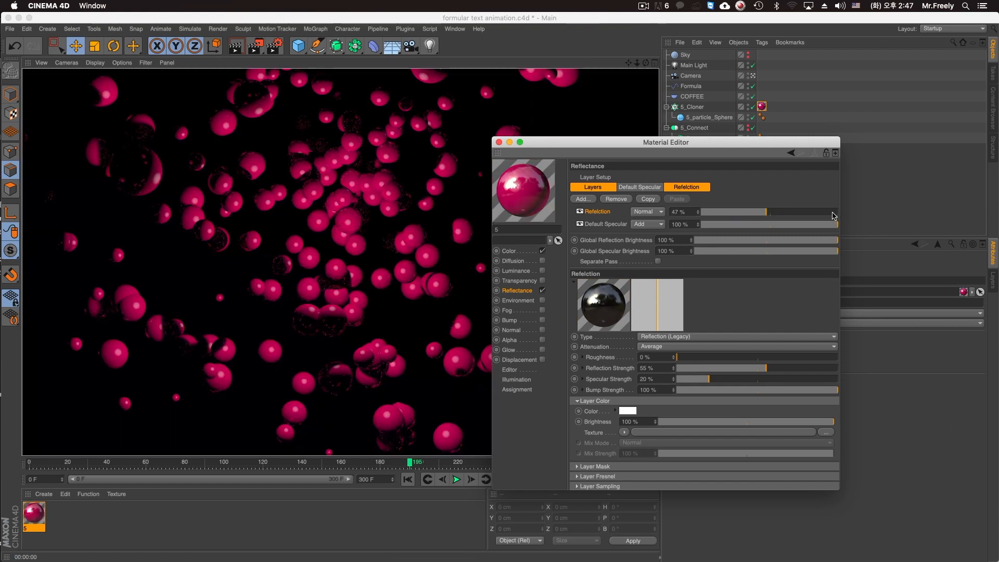
pyautogui.click(833, 213)
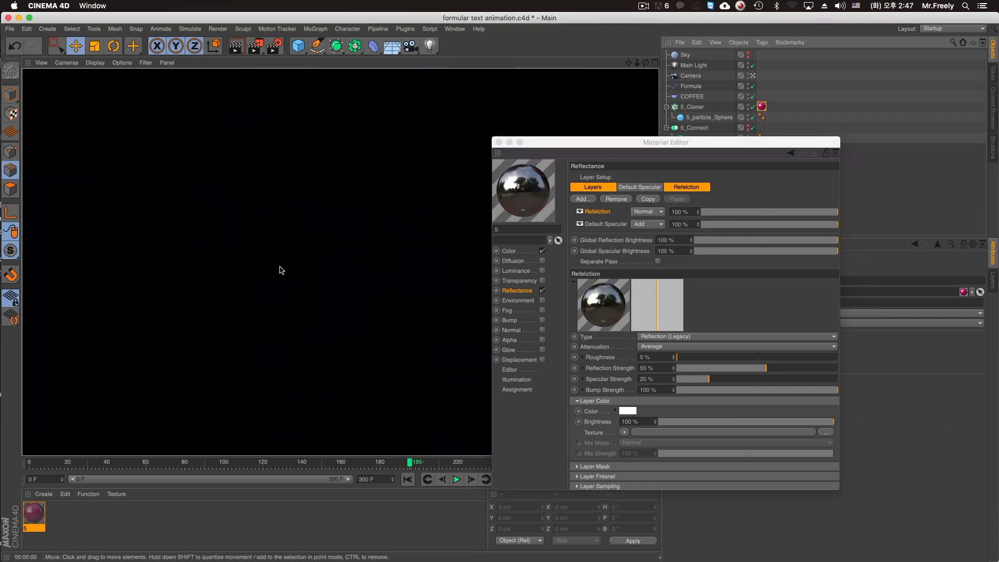
pyautogui.moveTo(774, 369); pyautogui.dragTo(838, 369)
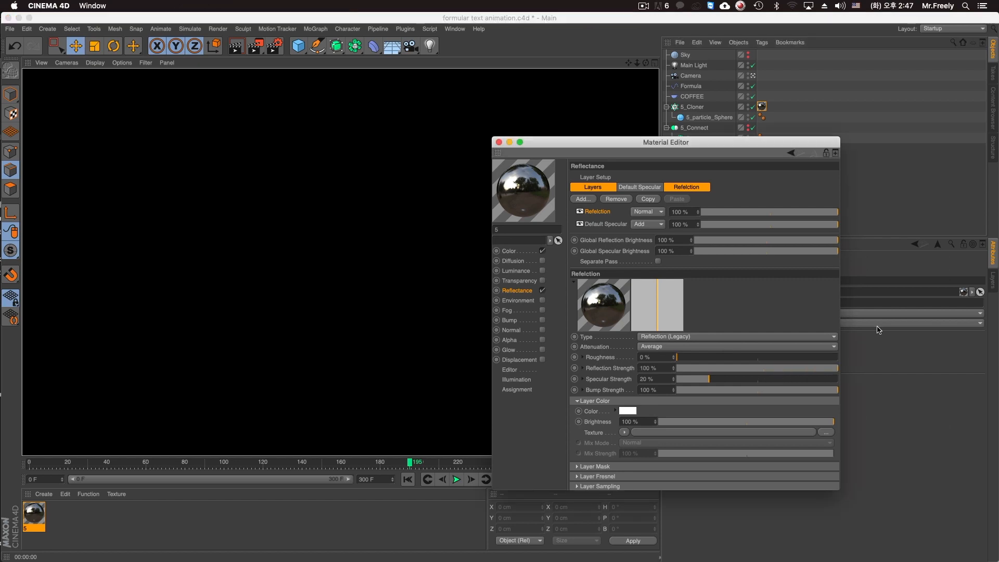
# Test-render the Refelction layer at 90 % opacity and with 76 % global reflection brightness, resetting both to 100 %.
pyautogui.click(827, 213)
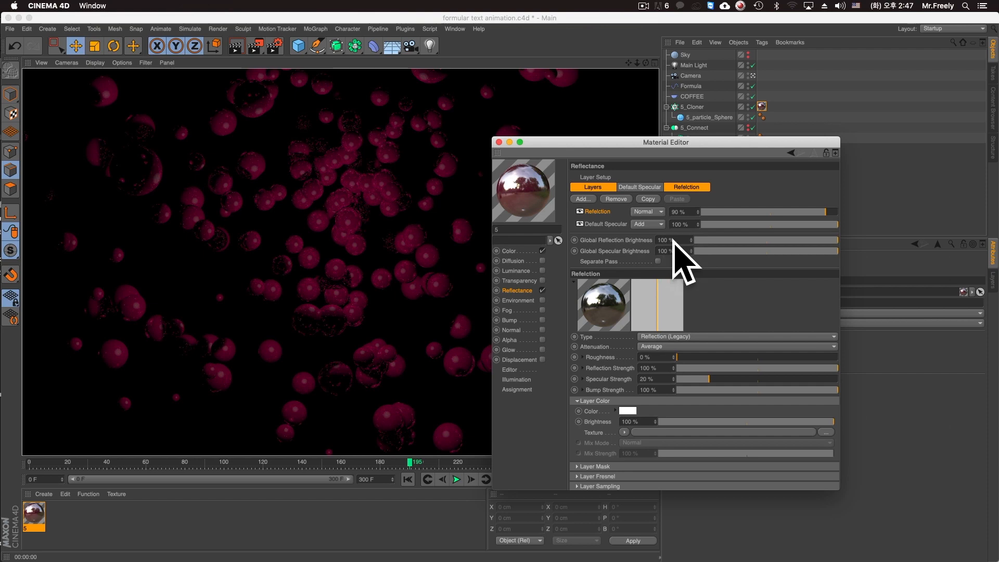
pyautogui.moveTo(825, 212)
pyautogui.mouseDown()
pyautogui.moveTo(839, 219)
pyautogui.moveTo(805, 243)
pyautogui.mouseUp()
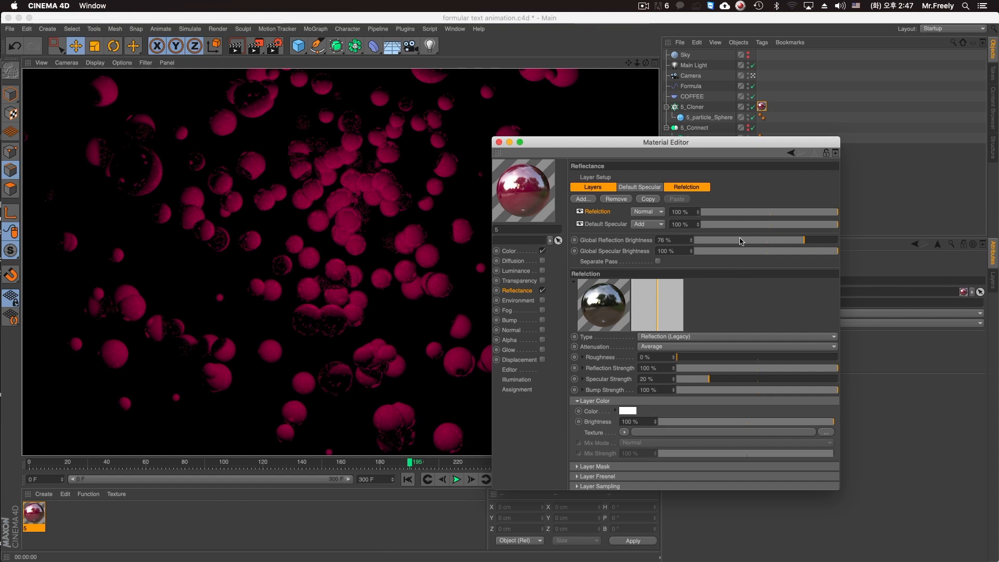
pyautogui.moveTo(821, 242); pyautogui.dragTo(838, 241)
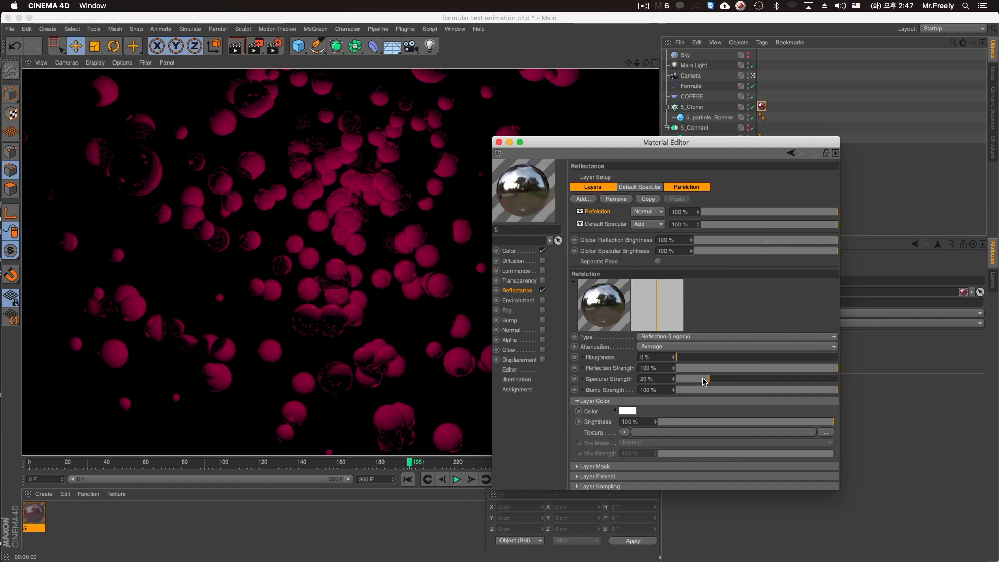
# Test-render the Refelction layer at 58 % opacity with 36 % and 8 % reflection strength, settling on a strength of 69 %.
pyautogui.click(736, 369)
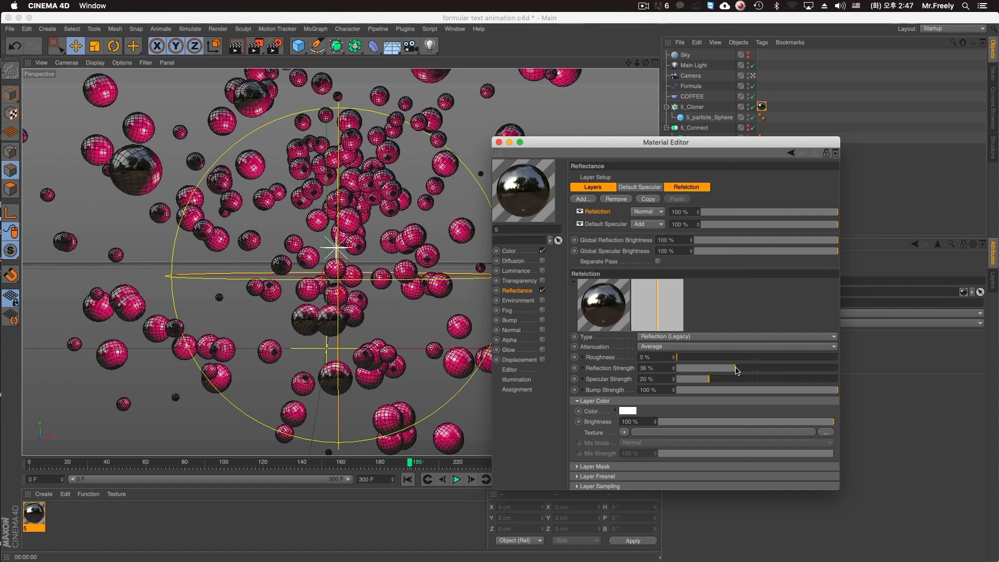
pyautogui.press('super+r')
pyautogui.click(781, 212)
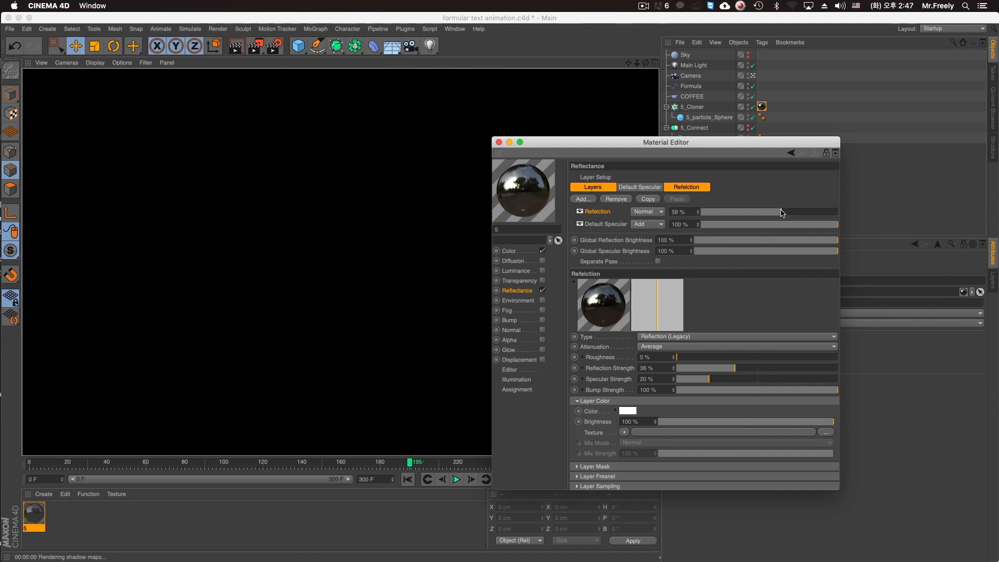
pyautogui.click(690, 368)
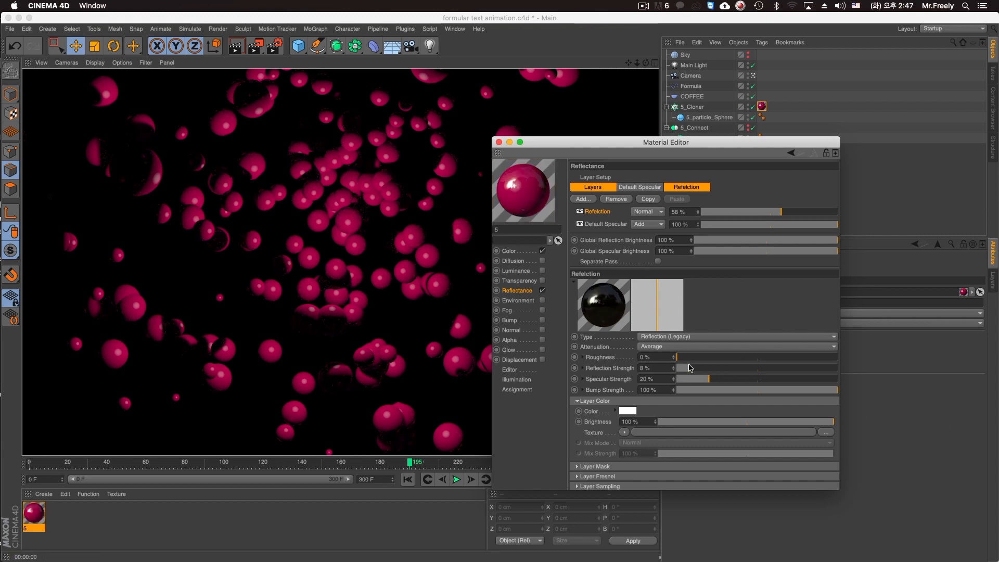
pyautogui.click(789, 370)
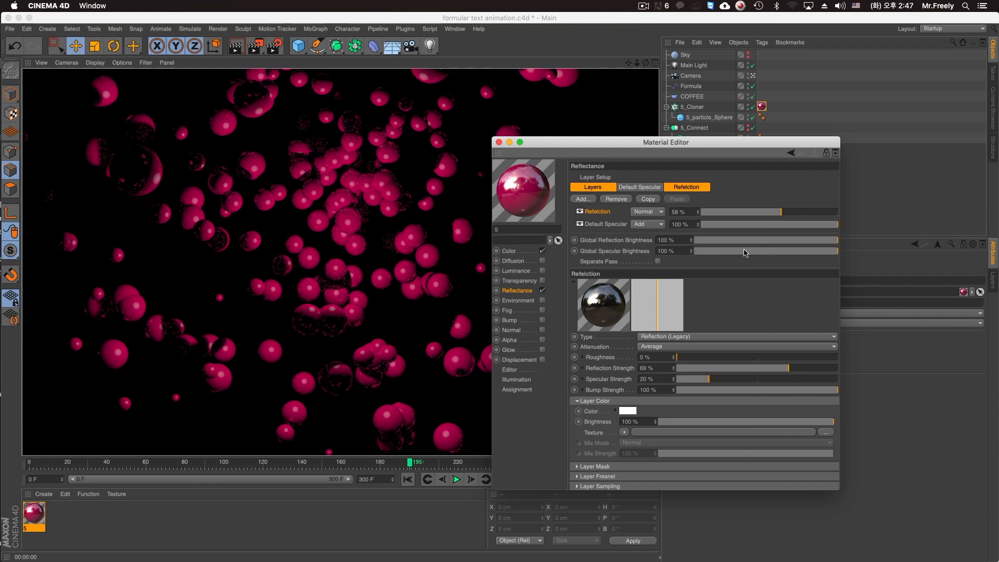
# Set the Refelction layer's opacity to 80 %, keep global reflection brightness at 100 %, and test-render the view.
pyautogui.moveTo(776, 212); pyautogui.dragTo(906, 215)
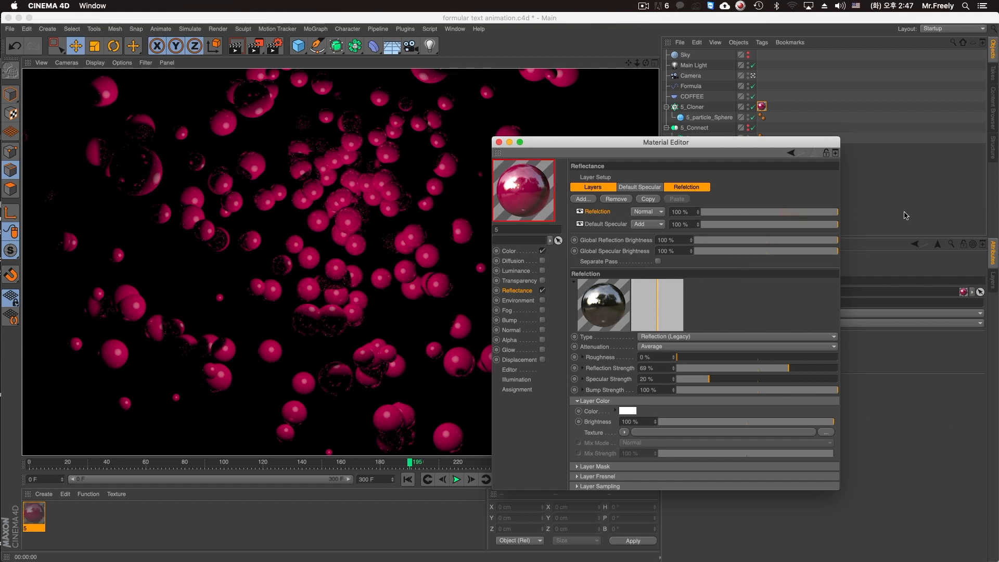
pyautogui.click(799, 241)
pyautogui.moveTo(814, 241); pyautogui.dragTo(875, 214)
pyautogui.click(818, 212)
pyautogui.click(685, 211)
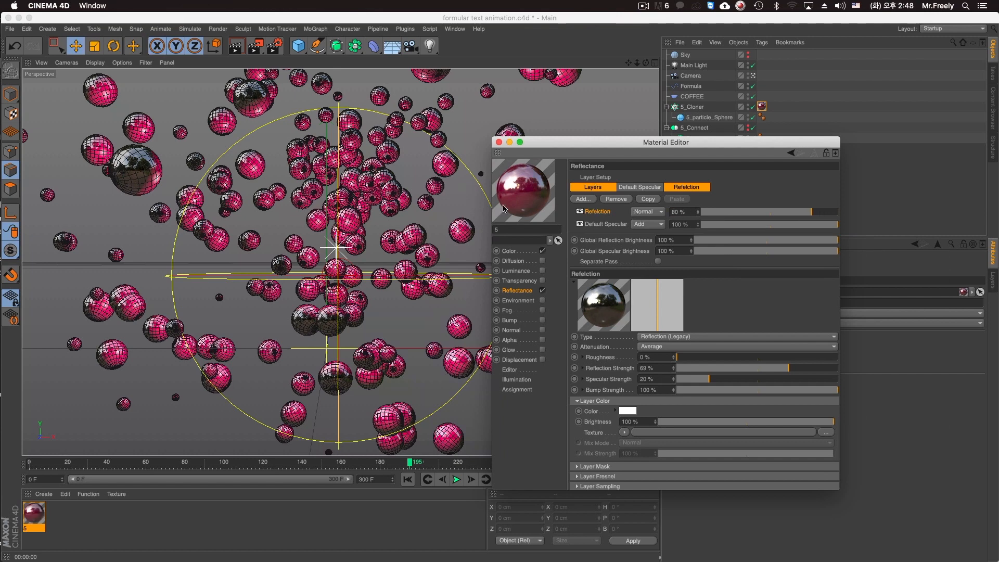
pyautogui.press('super+e')
pyautogui.click(419, 77)
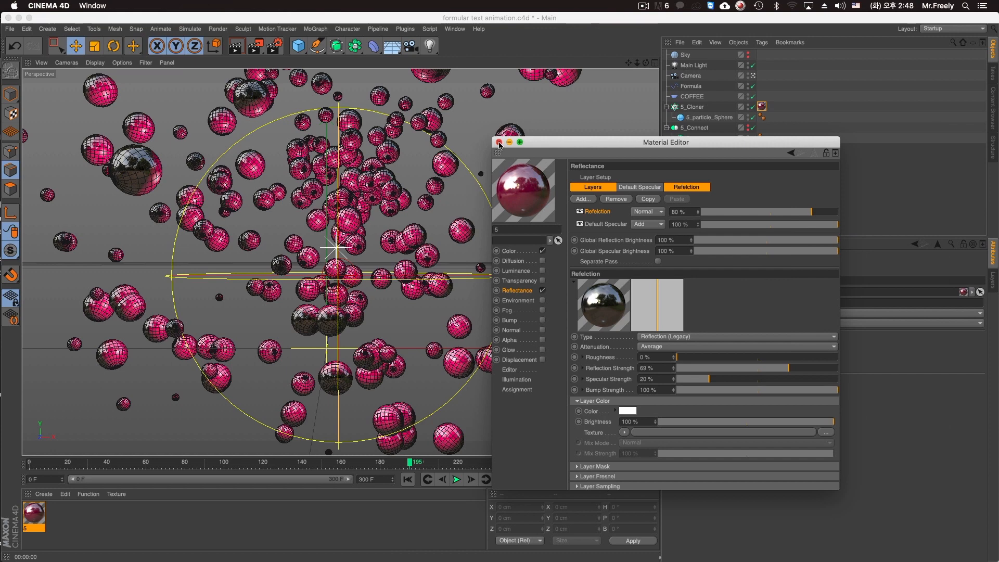
pyautogui.press('super+r')
# Create a new material and name it reflection panel.
pyautogui.moveTo(530, 143); pyautogui.dragTo(714, 186)
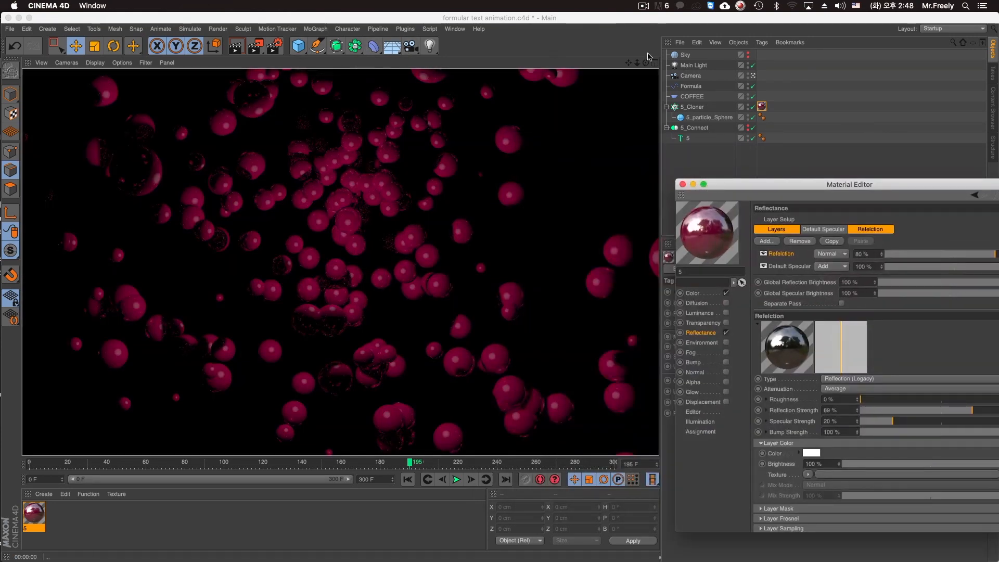
pyautogui.click(696, 57)
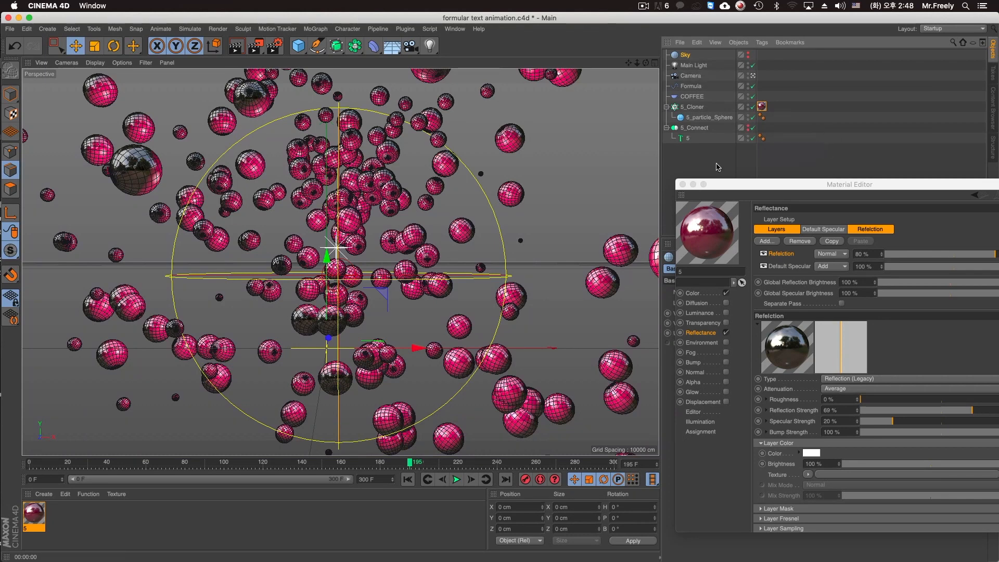
pyautogui.moveTo(720, 189); pyautogui.dragTo(803, 236)
pyautogui.doubleClick(77, 536)
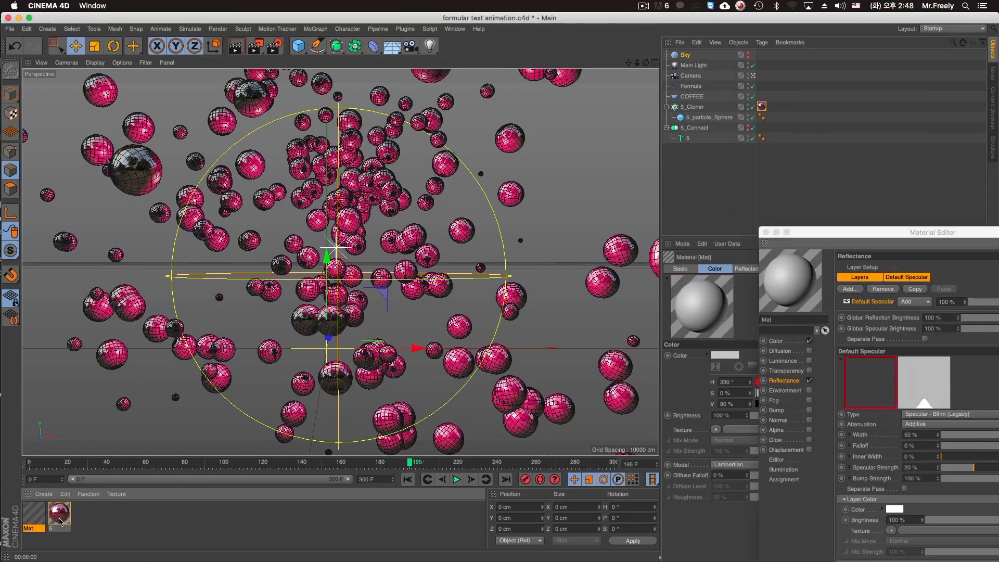
pyautogui.doubleClick(30, 529)
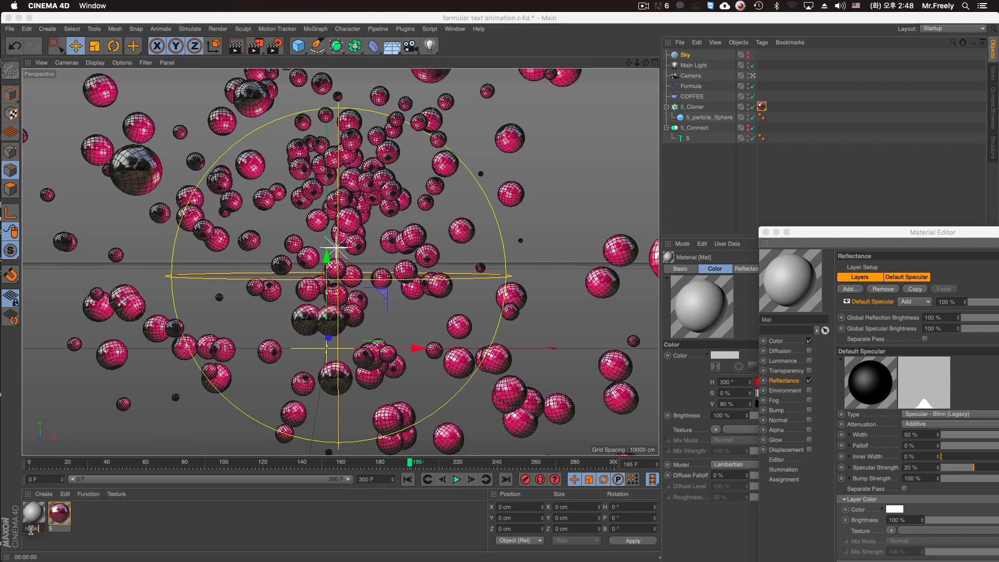
pyautogui.press('Return')
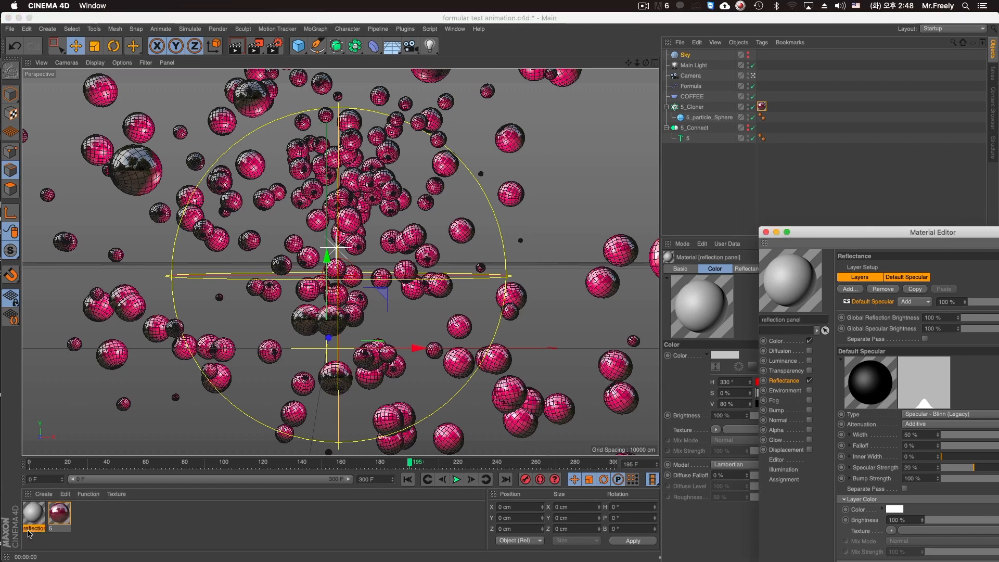
# Make the reflection panel material luminance-only by enabling Luminance and disabling Color and Reflectance.
pyautogui.moveTo(835, 232); pyautogui.dragTo(404, 174)
pyautogui.click(379, 282)
pyautogui.click(379, 302)
pyautogui.click(379, 322)
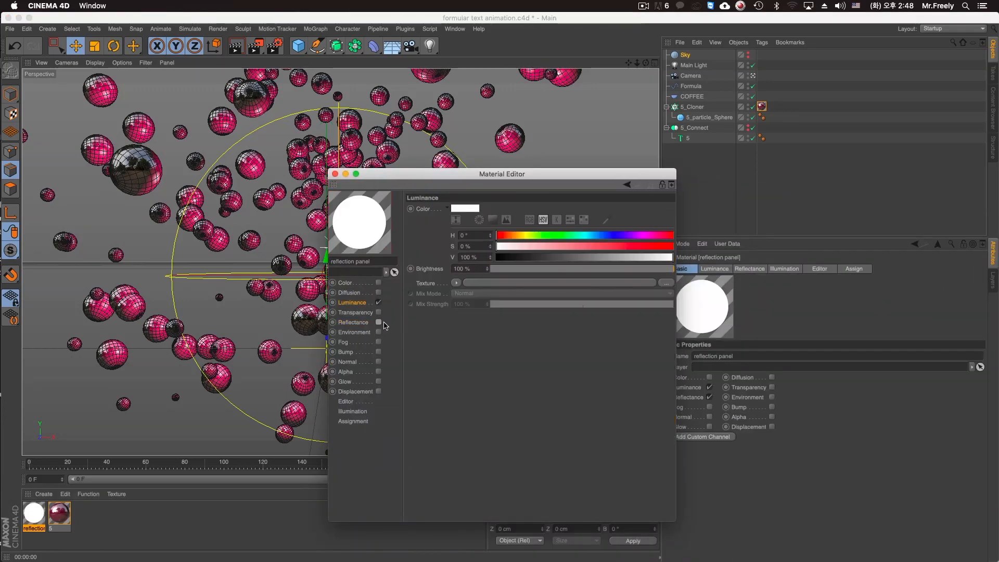
# Assign the reflection panel material to the Sky object and move the material settings clear of the viewport.
pyautogui.moveTo(34, 516); pyautogui.dragTo(729, 115)
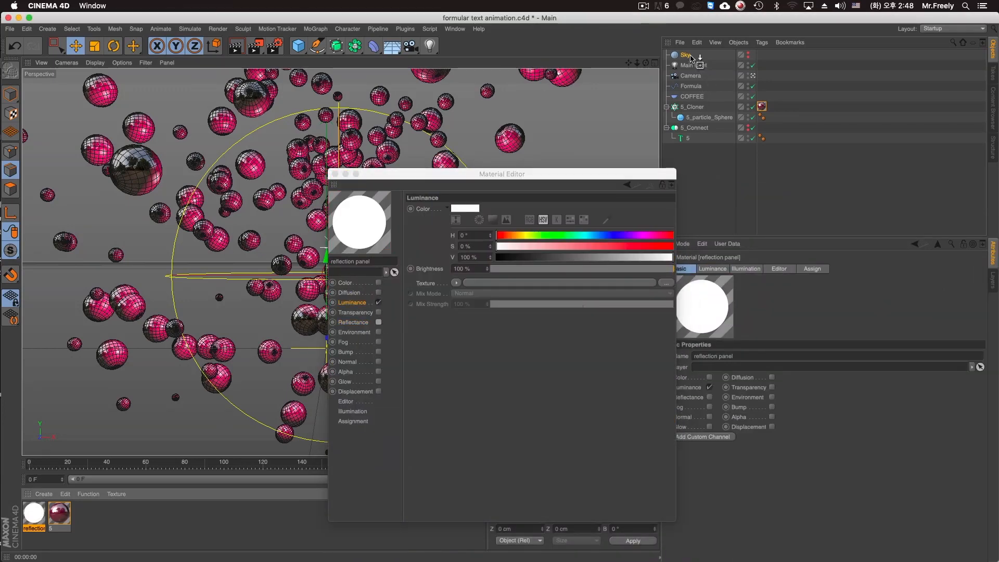
pyautogui.moveTo(690, 58); pyautogui.dragTo(690, 56)
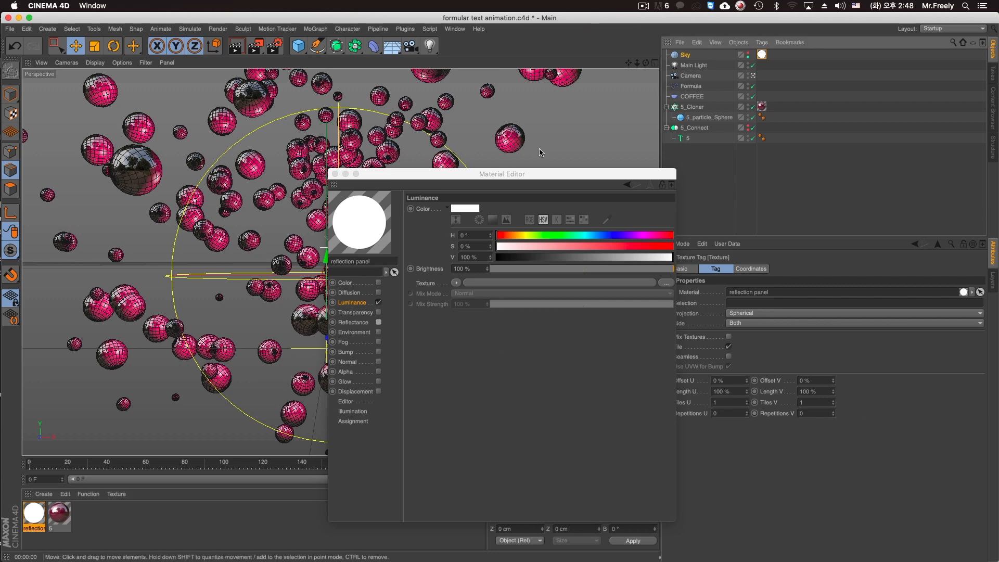
pyautogui.moveTo(523, 179); pyautogui.dragTo(755, 370)
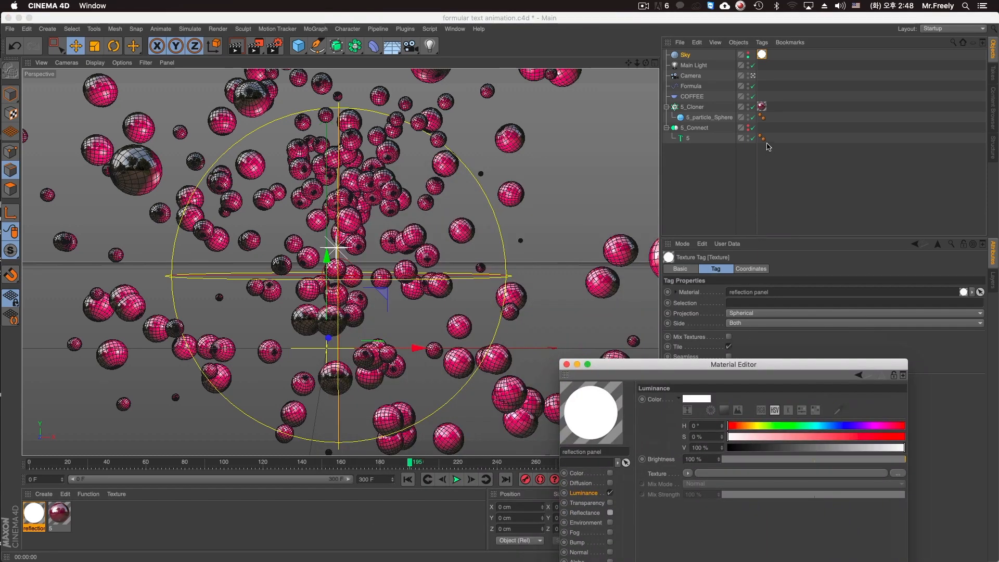
# Reset the Sky object's editor and renderer visibility to the default state and test-render the view.
pyautogui.click(748, 53)
pyautogui.click(749, 53)
pyautogui.click(748, 54)
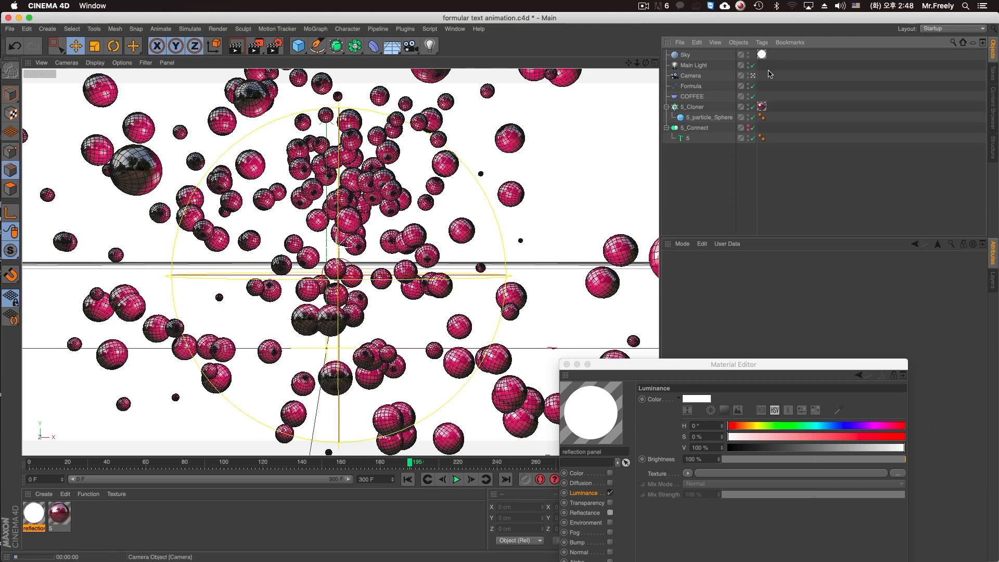
pyautogui.hotkey('ctrl', 'r')
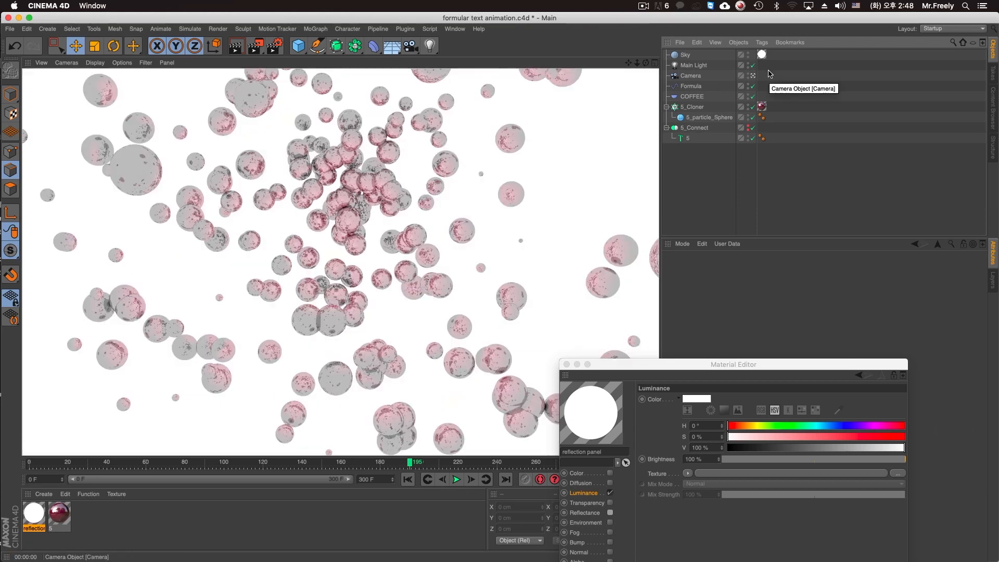
# Add a Compositing tag to the Sky object, disable Seen by Camera and test-render the view.
pyautogui.rightClick(693, 55)
pyautogui.moveTo(771, 60)
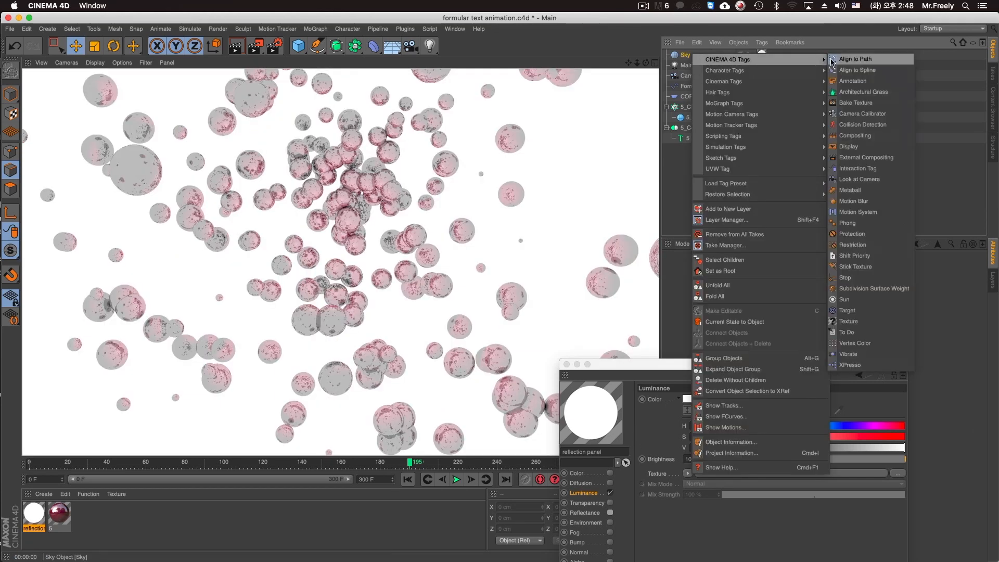
pyautogui.click(859, 136)
pyautogui.click(725, 325)
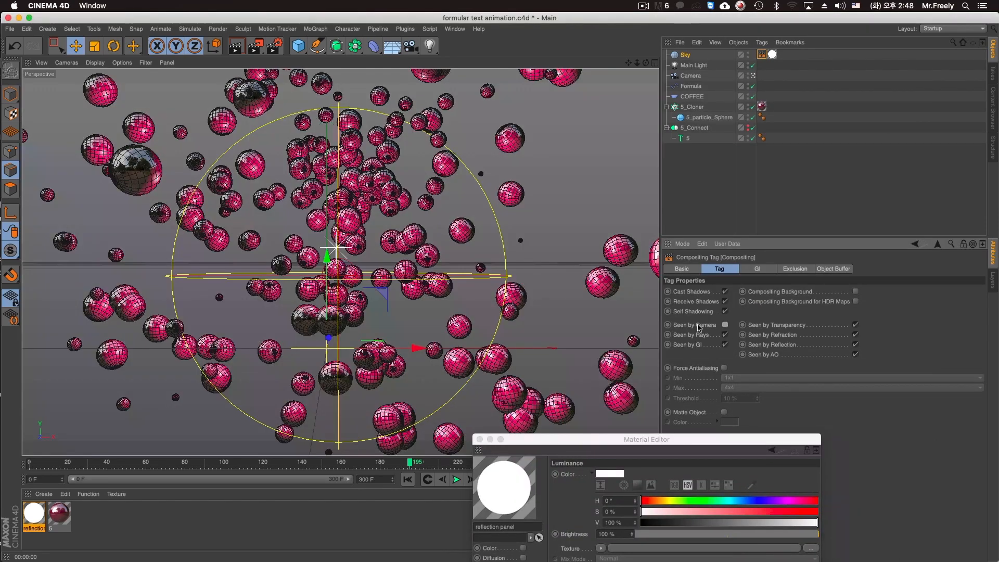
pyautogui.hotkey('ctrl', 'r')
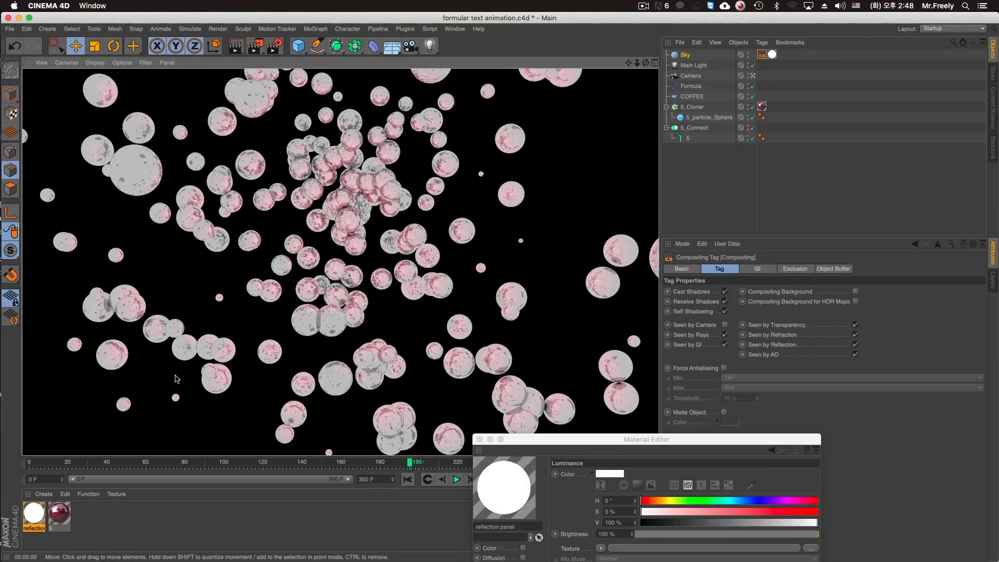
# Load a Gradient shader into the Luminance texture of the reflection panel material.
pyautogui.click(34, 512)
pyautogui.moveTo(533, 441); pyautogui.dragTo(488, 130)
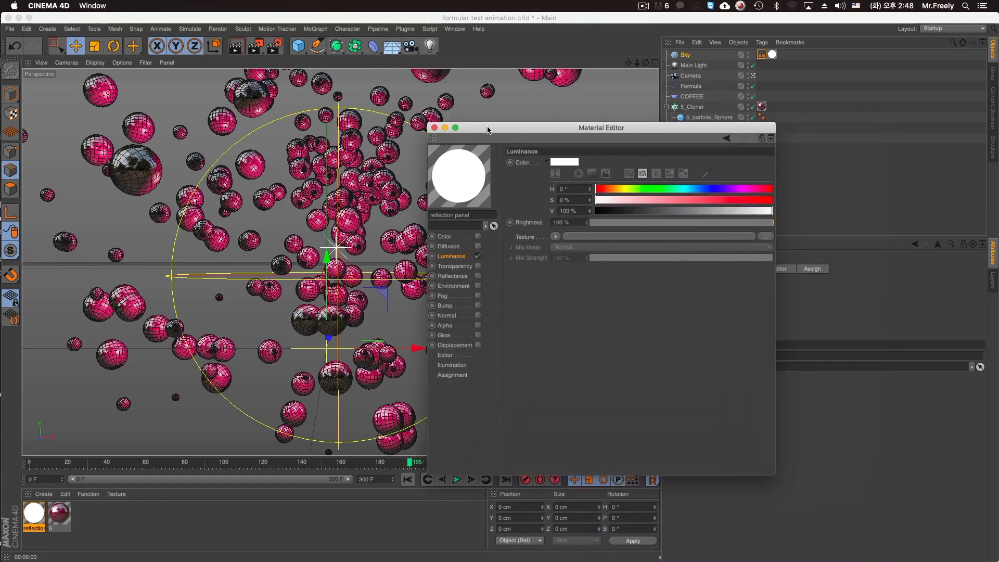
pyautogui.click(557, 237)
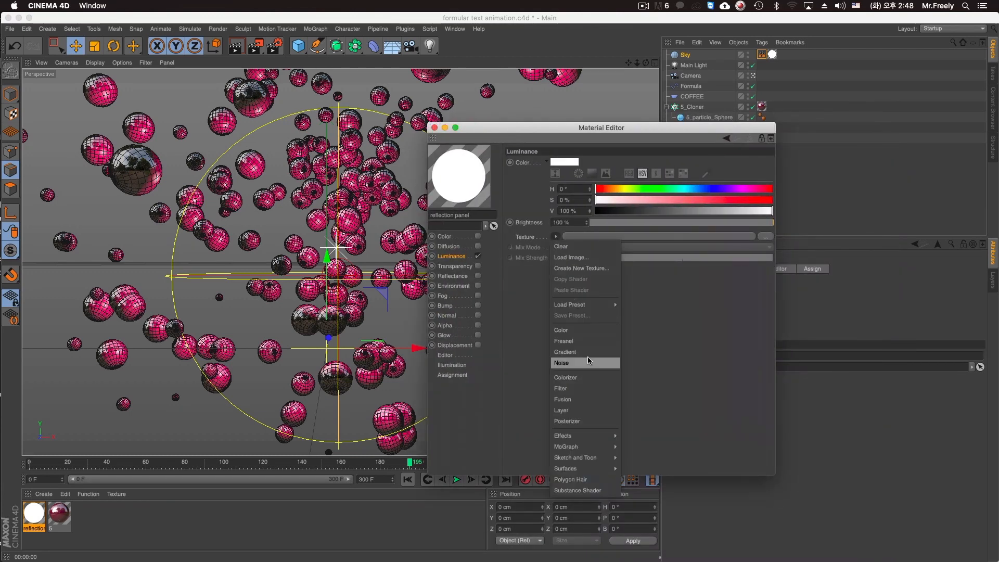
pyautogui.click(589, 358)
# Set the gradient type to 2D - V and test-render, keeping the material settings clear of the spheres.
pyautogui.click(567, 255)
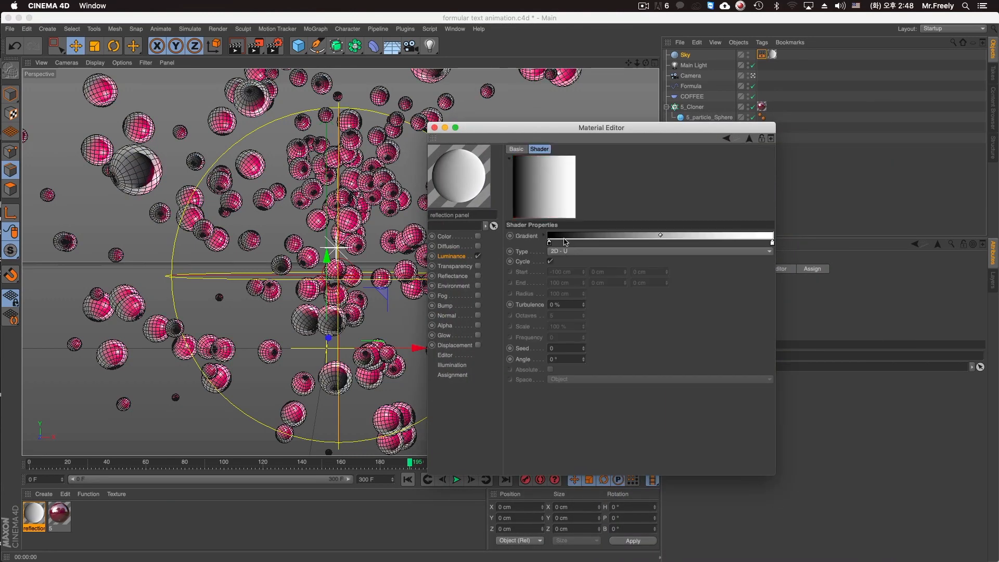
pyautogui.click(554, 252)
pyautogui.click(572, 267)
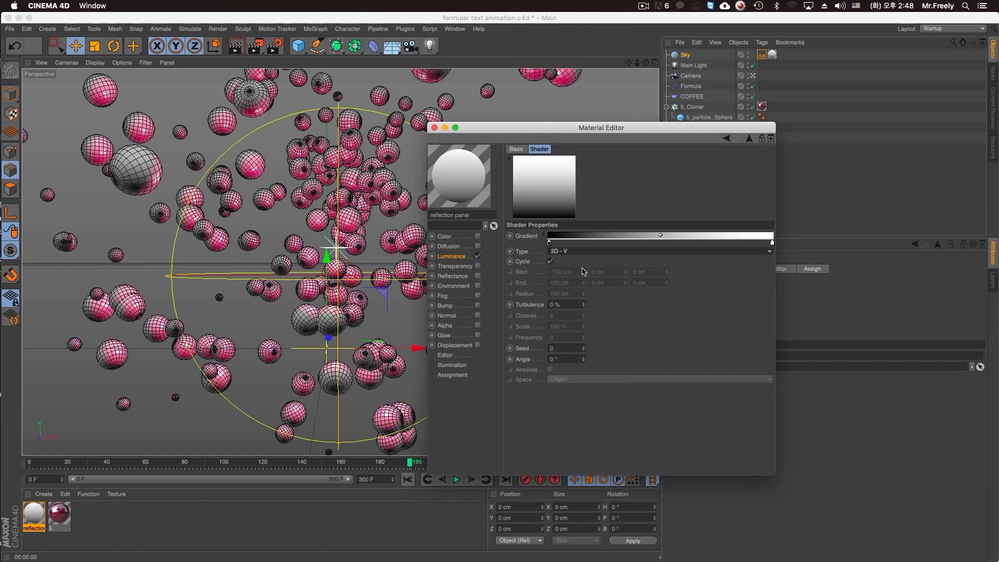
pyautogui.press('super+r')
pyautogui.moveTo(509, 128); pyautogui.dragTo(633, 186)
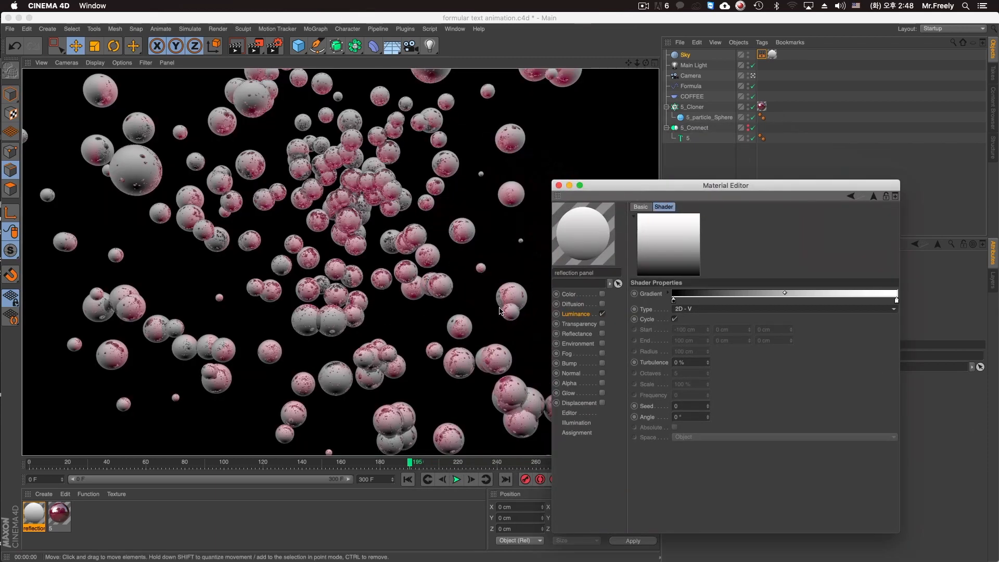
# Move and add gradient knots to form a soft-edged white band between black areas, and test-render the reflections.
pyautogui.moveTo(673, 301); pyautogui.dragTo(713, 301)
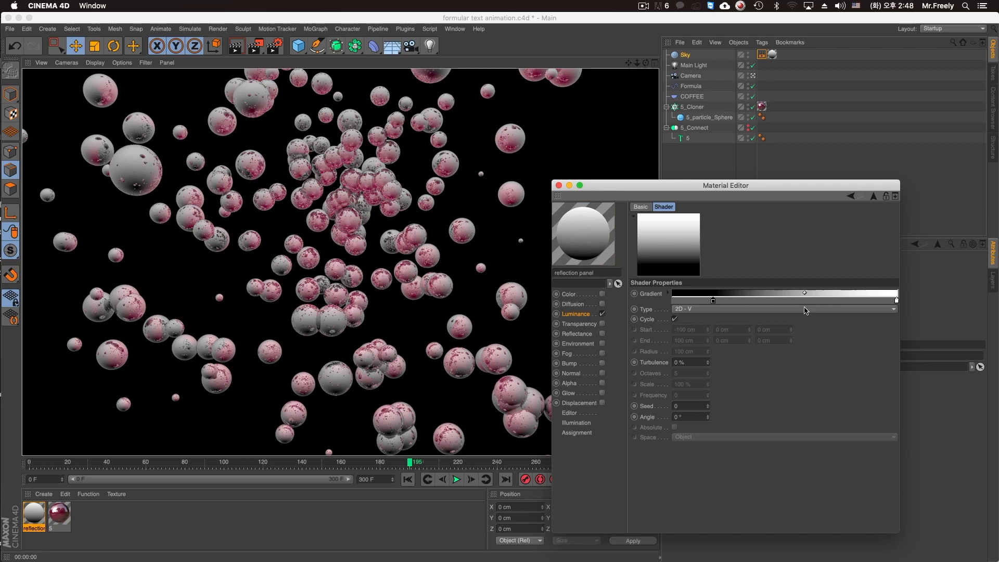
pyautogui.moveTo(896, 300); pyautogui.dragTo(750, 302)
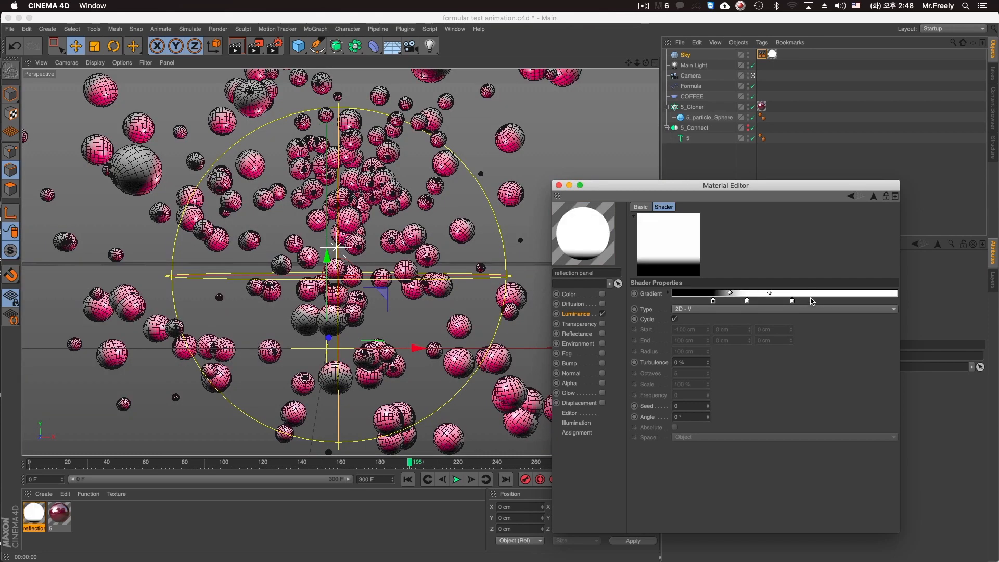
pyautogui.doubleClick(749, 301)
pyautogui.moveTo(813, 322); pyautogui.dragTo(743, 323)
pyautogui.click(825, 337)
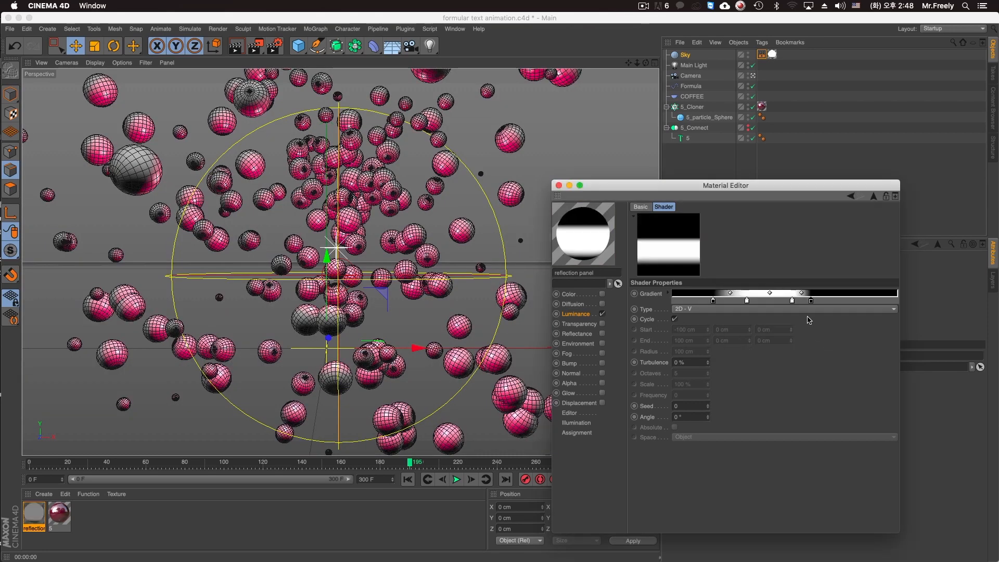
pyautogui.moveTo(807, 301); pyautogui.dragTo(716, 303)
pyautogui.click(475, 240)
pyautogui.press('super+r')
# Rearrange the gradient knots into a hard-edged white band in the upper half of the sky and test-render.
pyautogui.moveTo(716, 300); pyautogui.dragTo(867, 302)
pyautogui.moveTo(714, 302); pyautogui.dragTo(871, 311)
pyautogui.moveTo(792, 301); pyautogui.dragTo(798, 302)
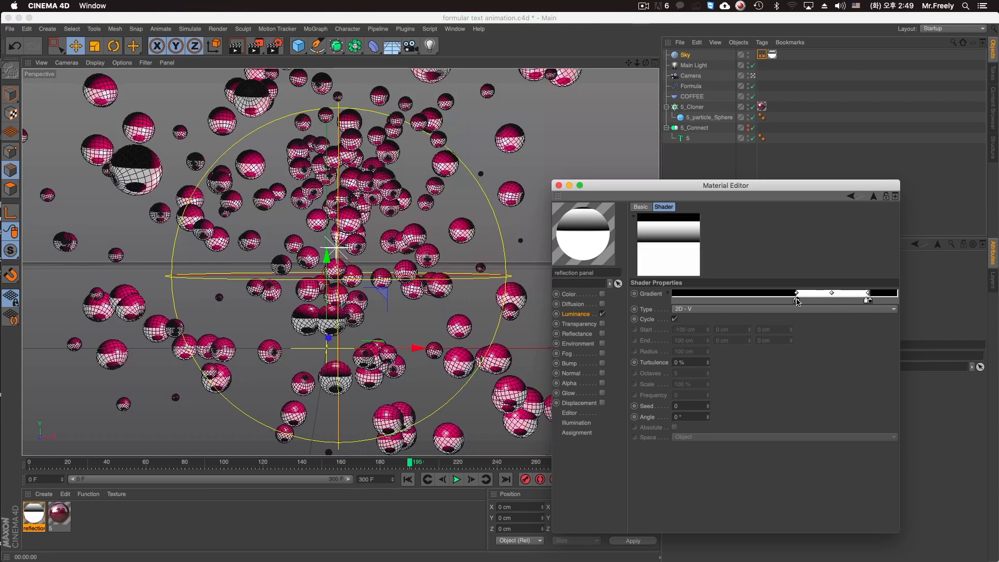
pyautogui.hotkey('ctrl', 'r')
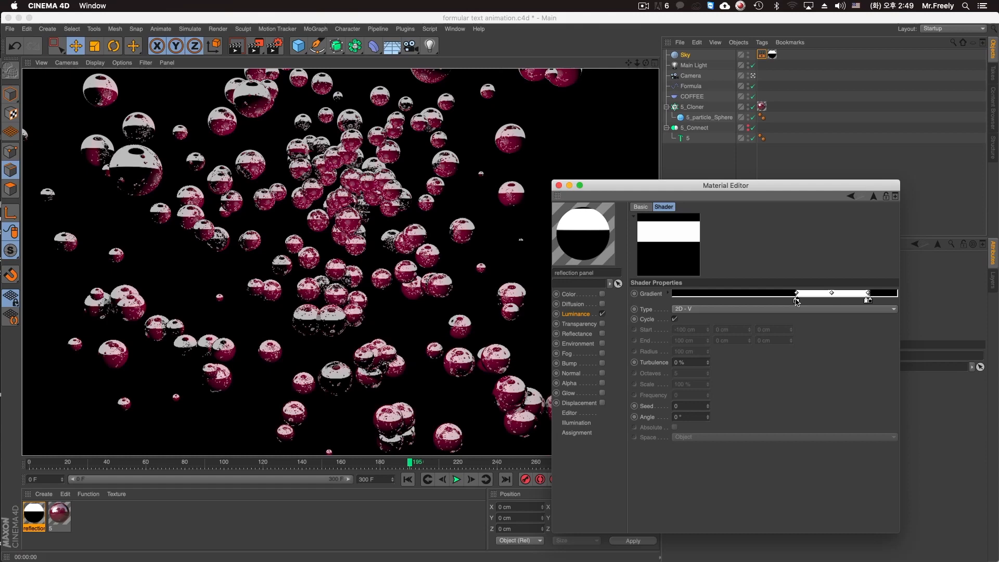
# Set the Global Reflection Brightness of the spheres' material 5 to 24 % in its Reflectance channel.
pyautogui.doubleClick(61, 514)
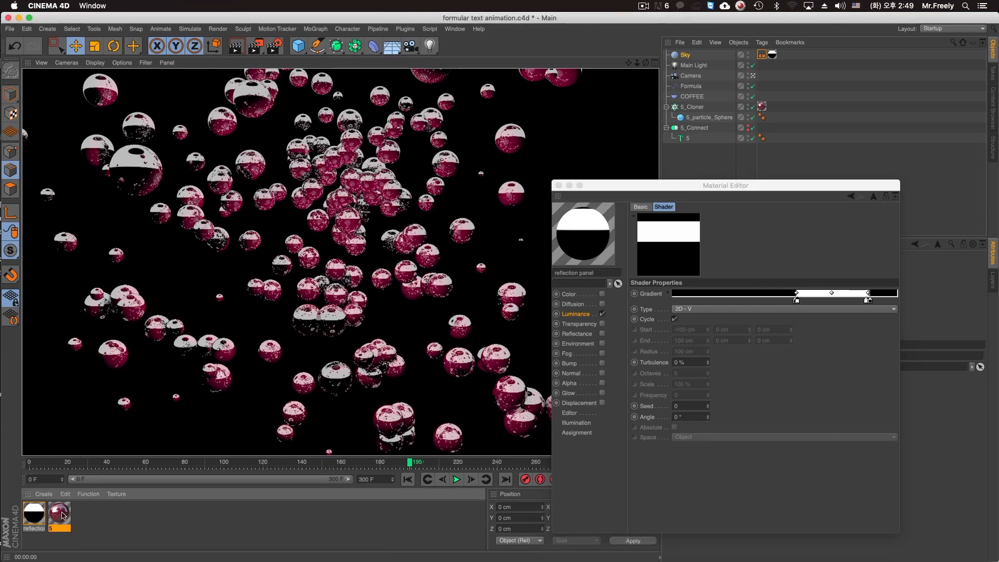
pyautogui.click(576, 334)
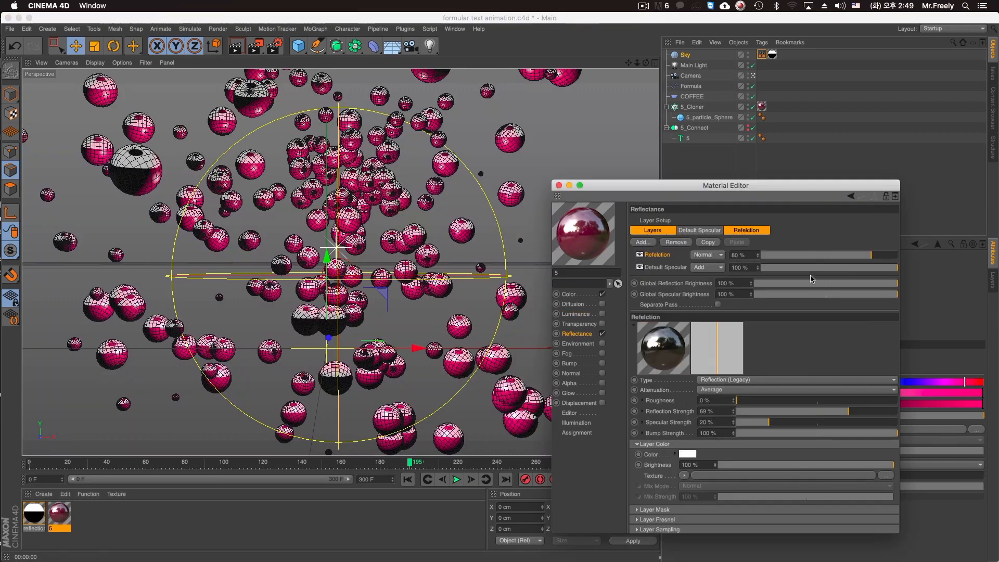
pyautogui.click(790, 286)
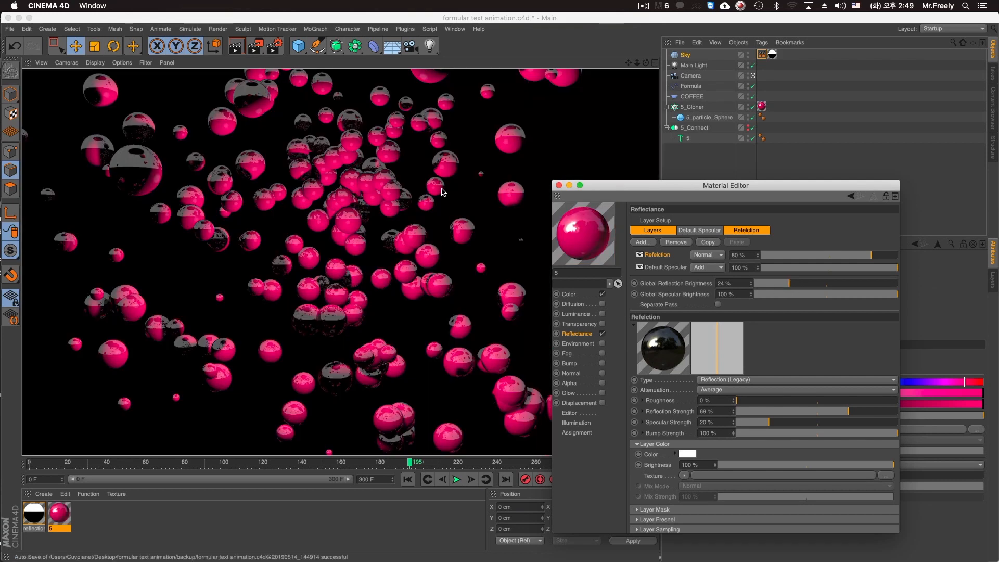
# Try rotating the Sky object to a heading of 66° with a test render, and undo the rotation.
pyautogui.click(677, 56)
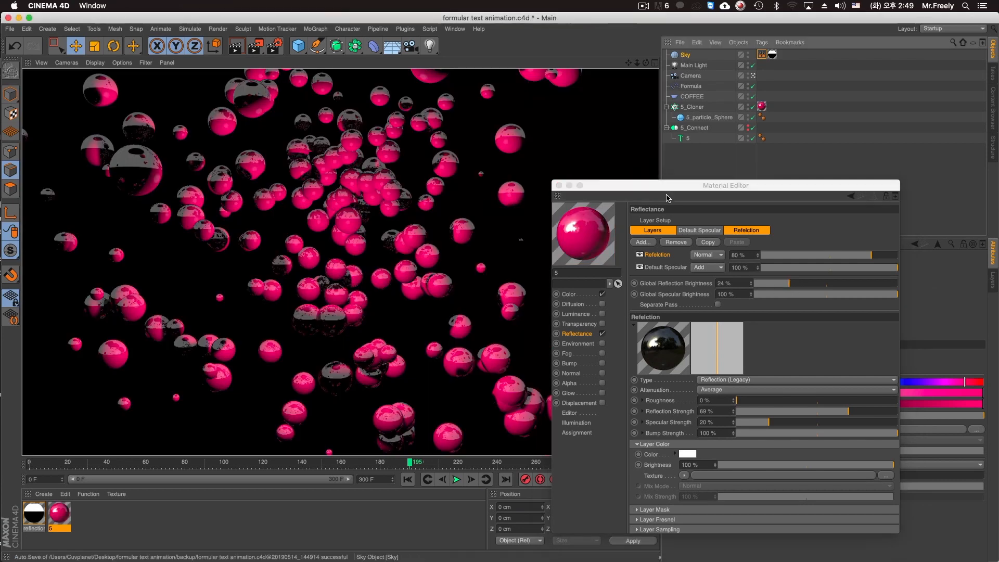
pyautogui.moveTo(669, 189); pyautogui.dragTo(644, 427)
pyautogui.click(717, 268)
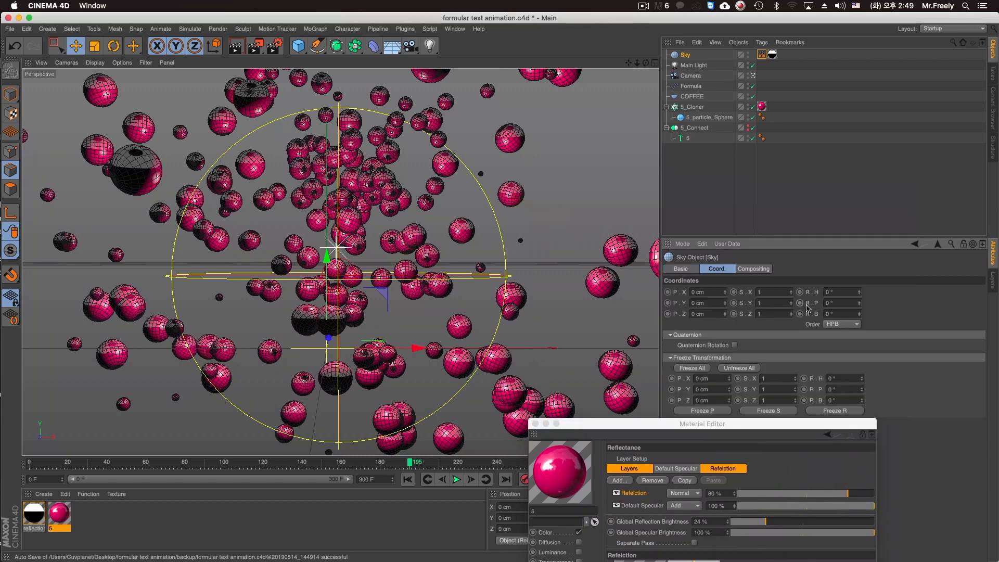
pyautogui.moveTo(860, 293); pyautogui.dragTo(859, 261)
pyautogui.press('super+r')
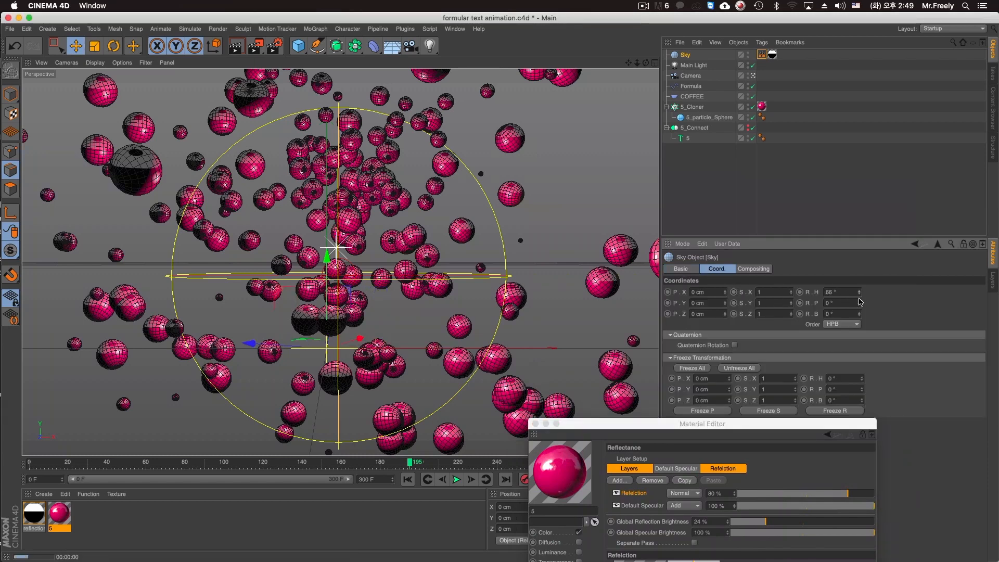
pyautogui.press('super+z')
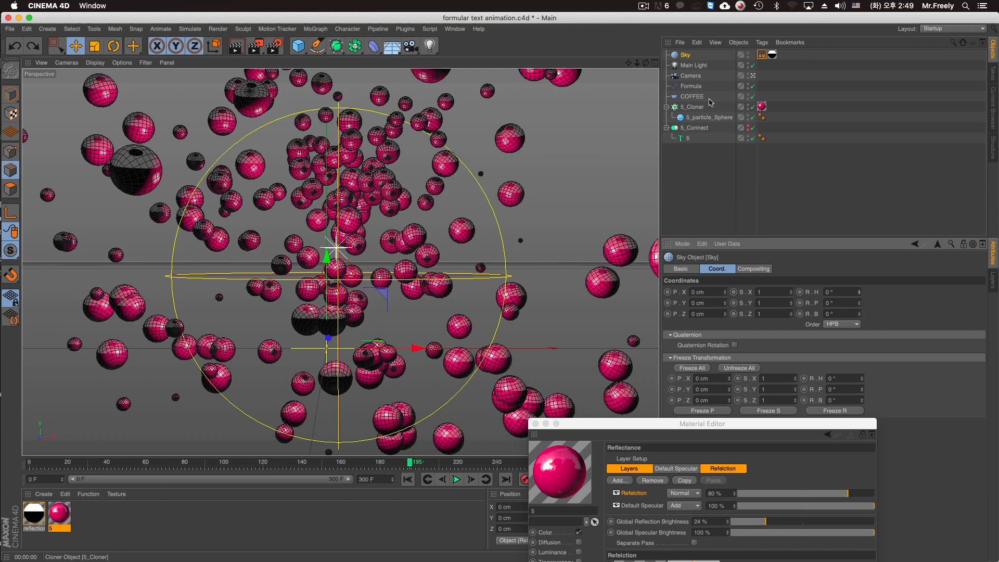
# Rotate the Sky object freely to about H -1.8°, P 31.4°, B -9.3° and test-render the reflections.
pyautogui.doubleClick(685, 55)
pyautogui.click(114, 46)
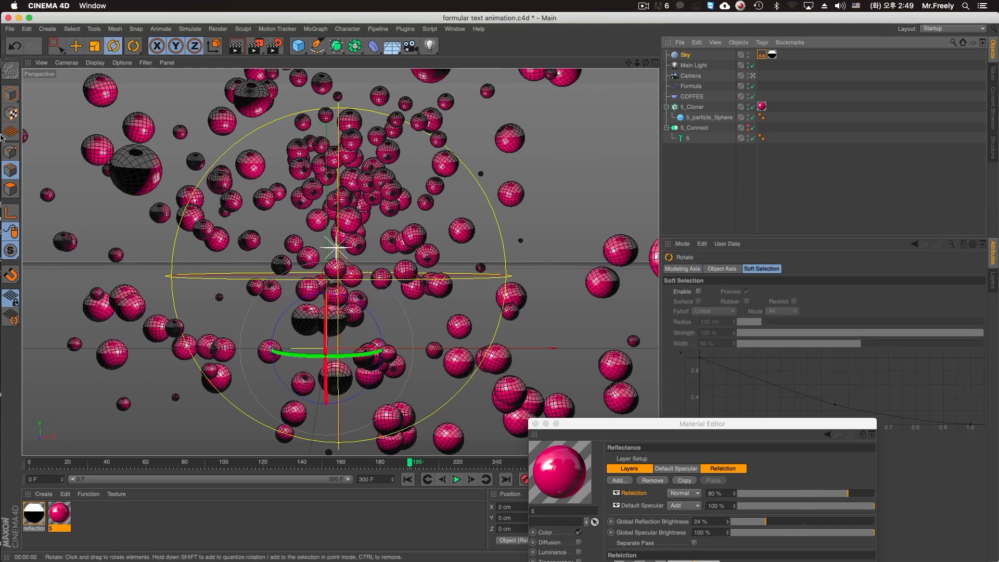
pyautogui.moveTo(310, 324); pyautogui.dragTo(305, 354)
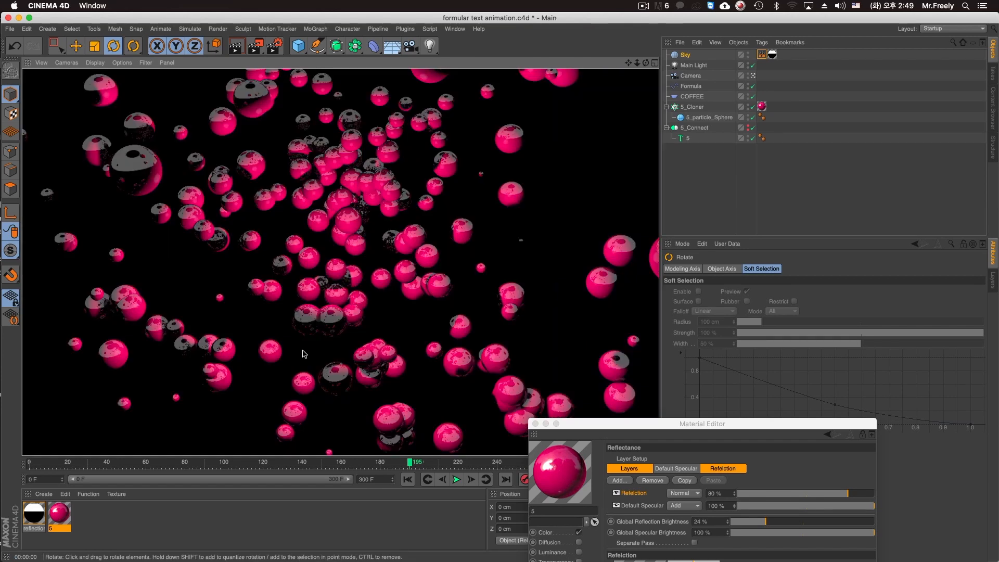
pyautogui.click(321, 329)
pyautogui.moveTo(320, 301); pyautogui.dragTo(322, 332)
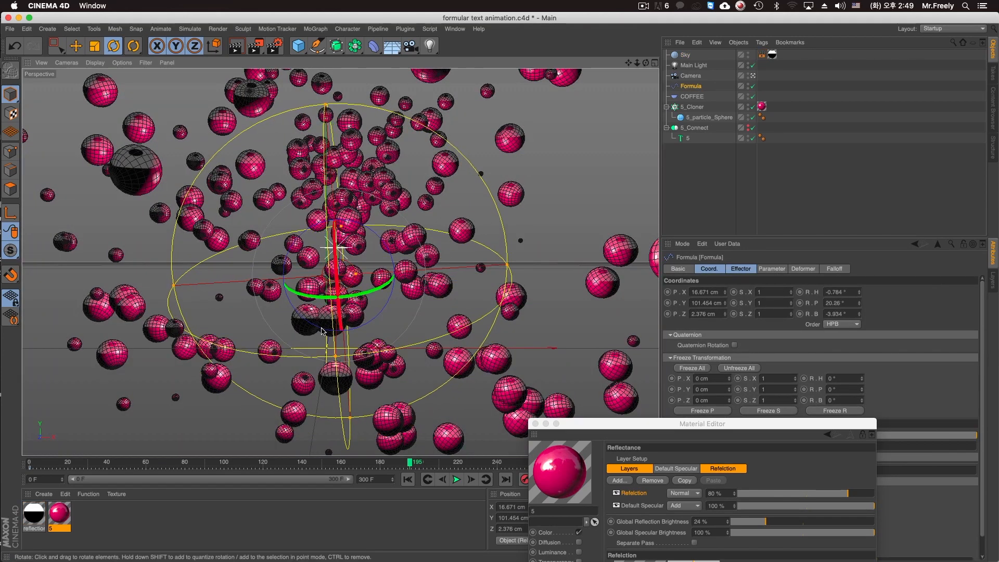
pyautogui.click(346, 256)
pyautogui.moveTo(319, 315); pyautogui.dragTo(311, 339)
pyautogui.press('super+r')
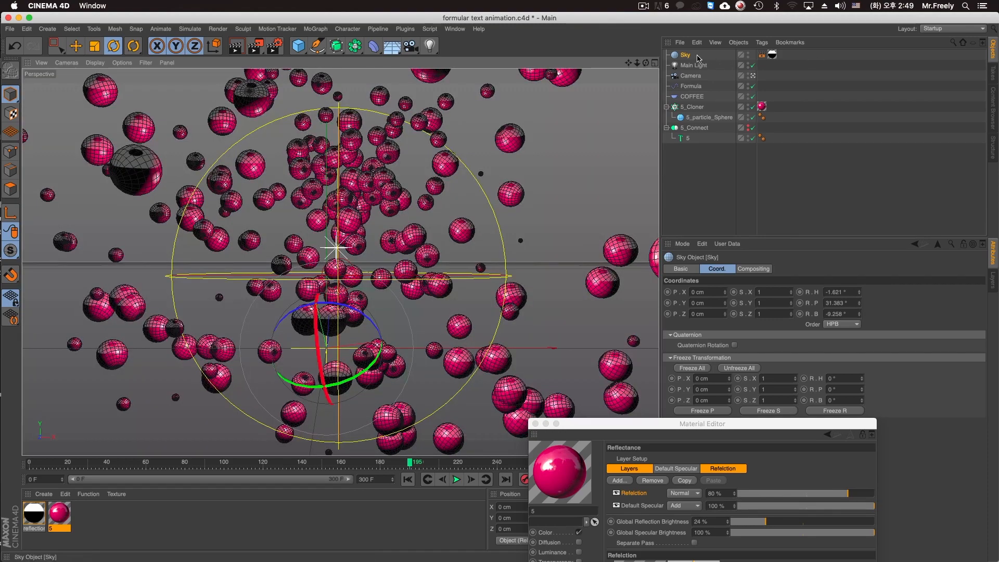
# Hide the Sky object in both the editor and the renderer.
pyautogui.click(700, 59)
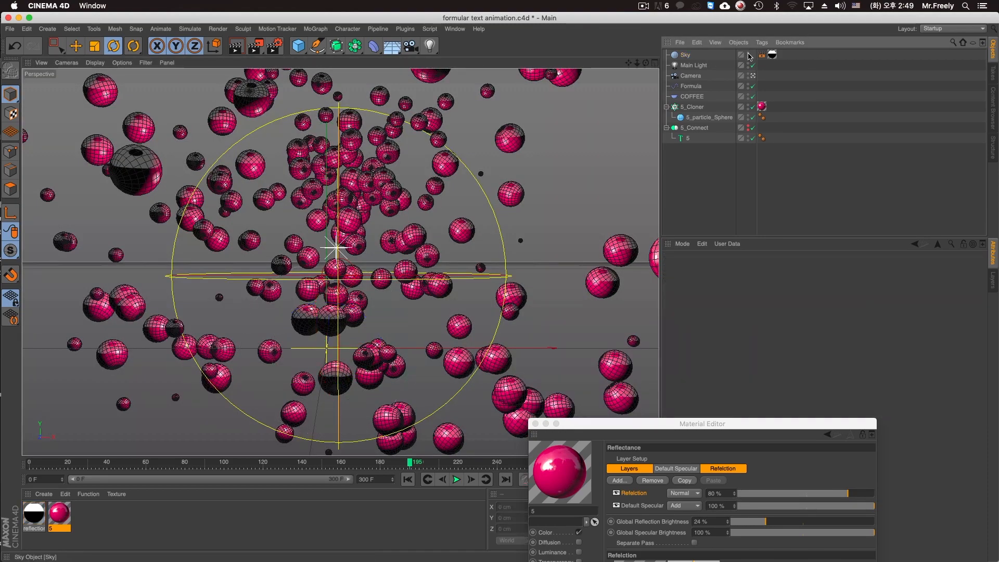
pyautogui.click(749, 54)
pyautogui.click(749, 55)
# Add a Plane object and scale it up to span roughly the width of the view.
pyautogui.moveTo(296, 46); pyautogui.dragTo(395, 76)
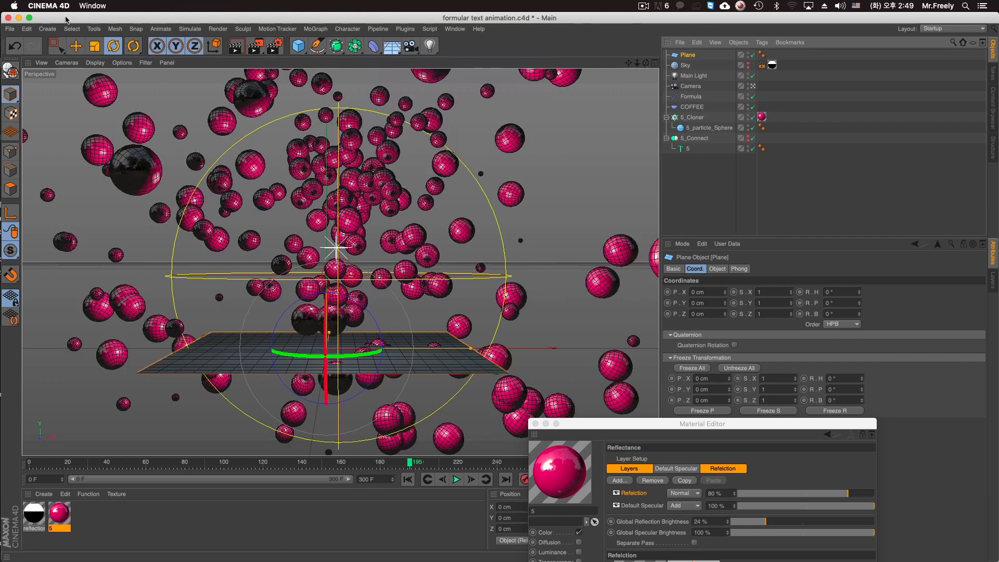
pyautogui.click(95, 46)
pyautogui.moveTo(323, 356); pyautogui.dragTo(437, 356)
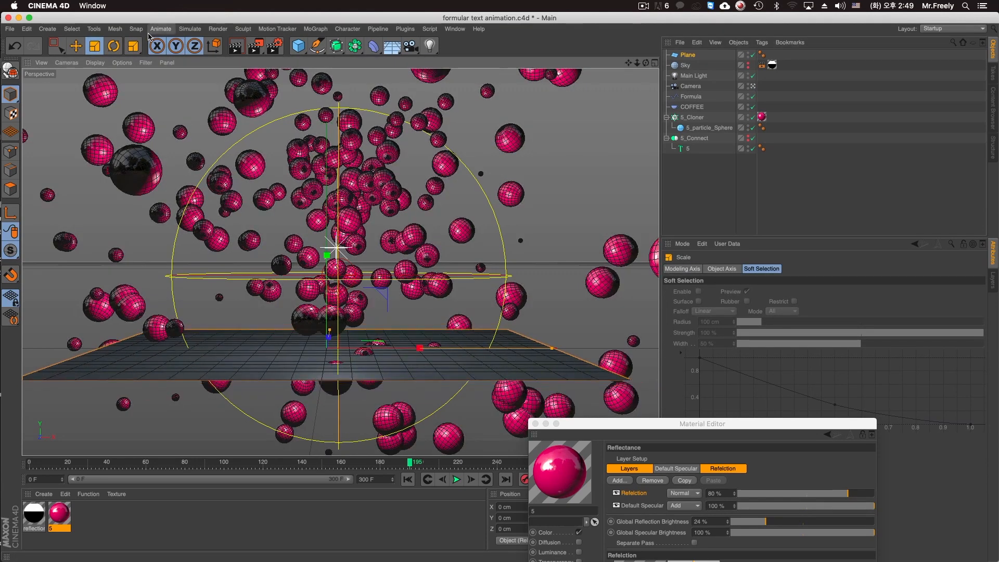
# Tilt the plane diagonally and turn the front view into a perspective view with Gouraud Shading (Lines).
pyautogui.click(76, 46)
pyautogui.moveTo(369, 314); pyautogui.dragTo(334, 277)
pyautogui.middleClick(464, 380)
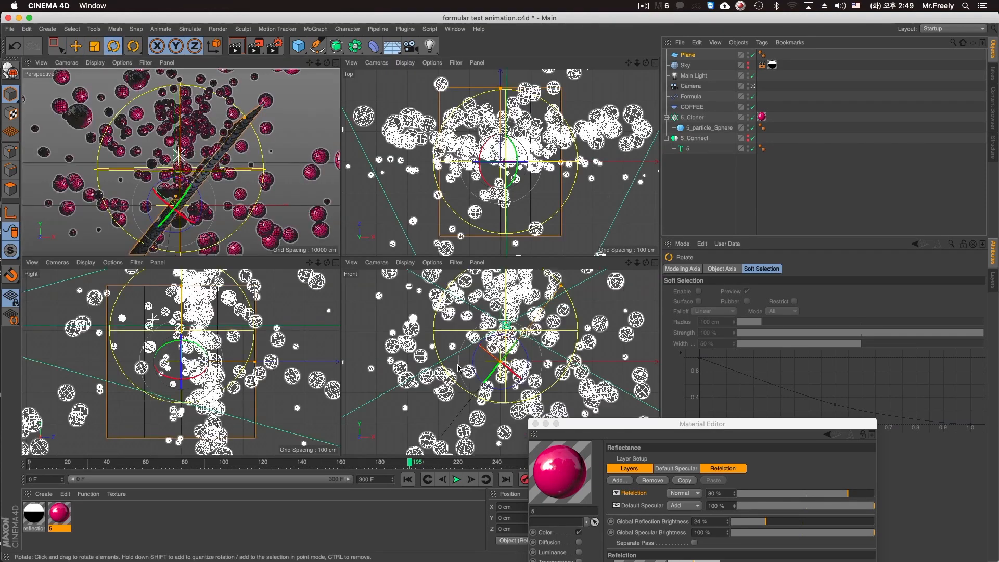
pyautogui.middleClick(465, 380)
pyautogui.click(95, 63)
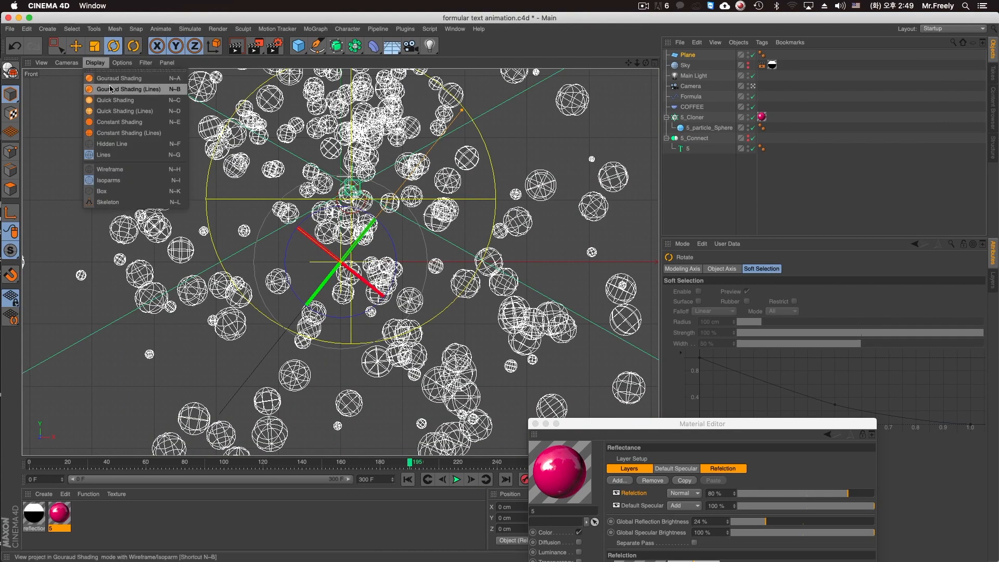
pyautogui.click(111, 89)
pyautogui.click(67, 63)
pyautogui.moveTo(88, 88)
pyautogui.click(81, 115)
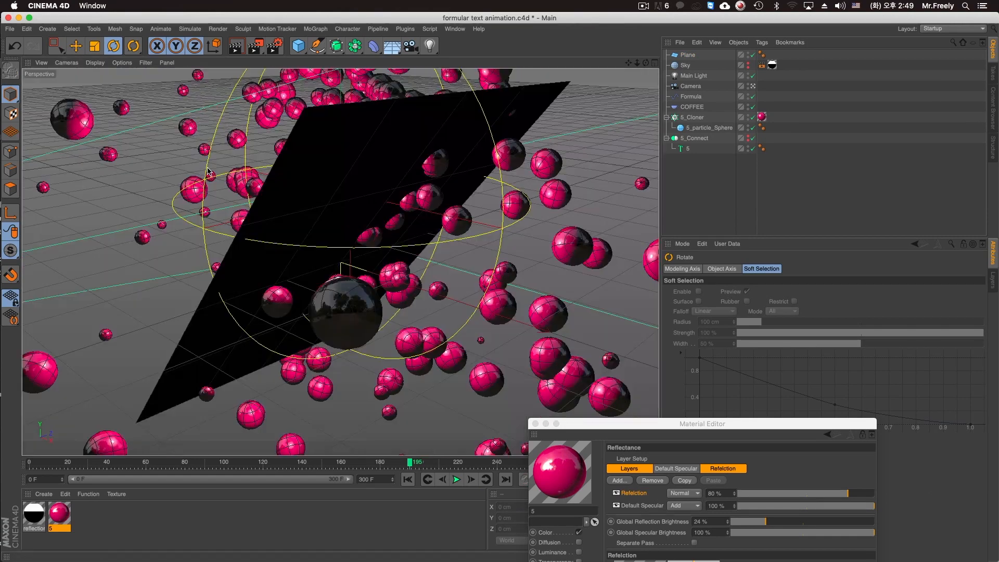
# Move the tilted plane up and out beside the sphere cloud, above the scene camera.
pyautogui.scroll(-5, 342, 216)
pyautogui.keyDown('alt'); pyautogui.moveTo(342, 217); pyautogui.dragTo(379, 245); pyautogui.keyUp('alt')
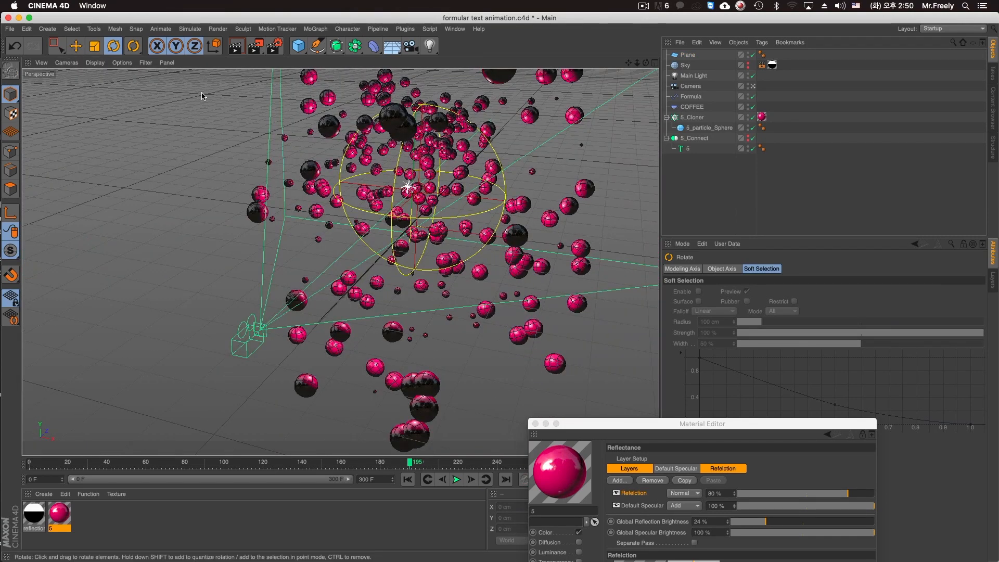
pyautogui.press('e')
pyautogui.keyDown('alt'); pyautogui.moveTo(318, 217); pyautogui.dragTo(445, 289, button='middle'); pyautogui.keyUp('alt')
pyautogui.keyDown('alt'); pyautogui.moveTo(417, 327); pyautogui.dragTo(203, 409); pyautogui.keyUp('alt')
# Create a new material, name it reflection panel 2 and bring its settings fully into view.
pyautogui.click(104, 522)
pyautogui.doubleClick(104, 523)
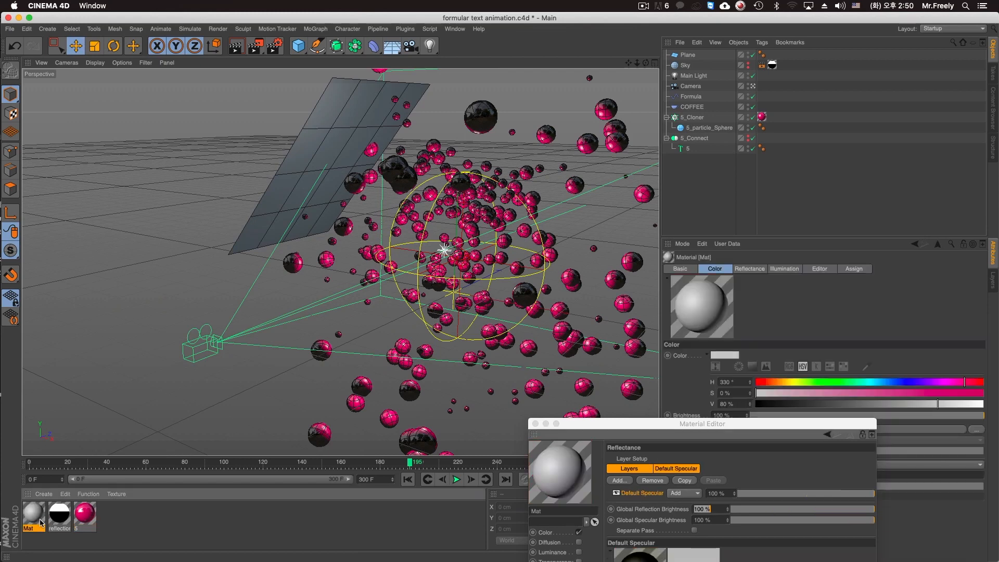
pyautogui.doubleClick(31, 529)
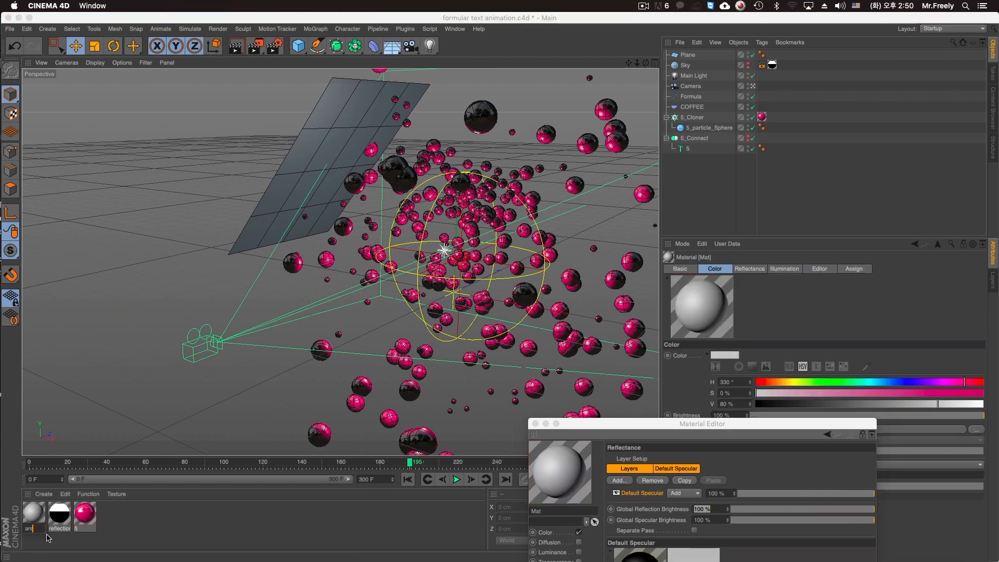
pyautogui.write('reflection panel 2')
pyautogui.press('Return')
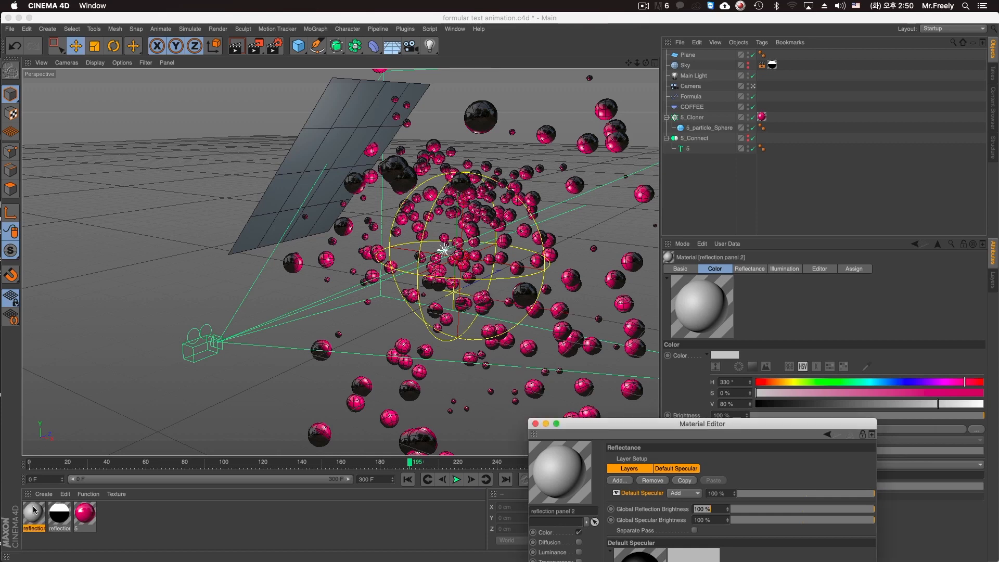
pyautogui.moveTo(615, 424); pyautogui.dragTo(705, 180)
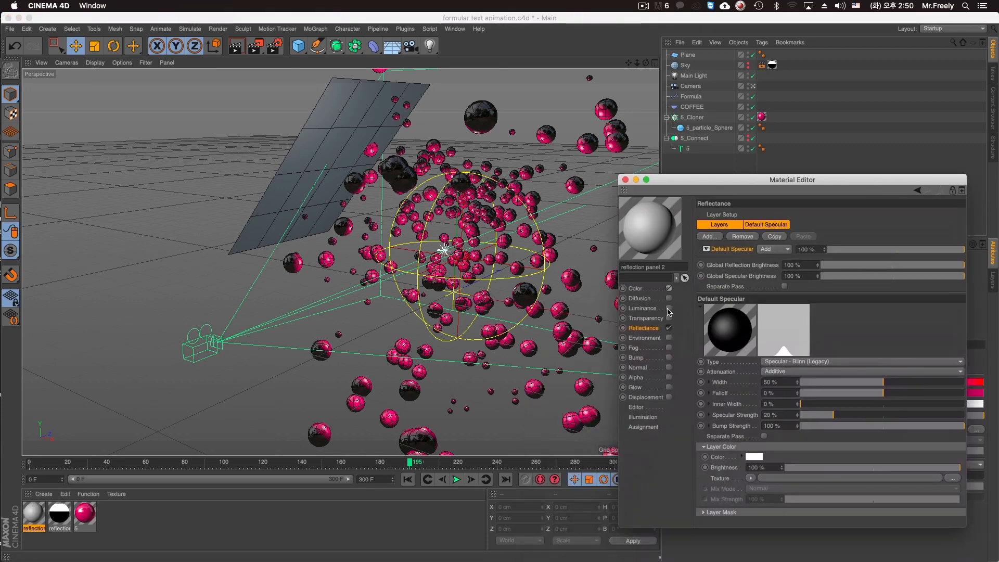
# Leave only the Luminance channel enabled on the reflection panel 2 material and apply it to the tilted plane.
pyautogui.click(669, 308)
pyautogui.click(668, 328)
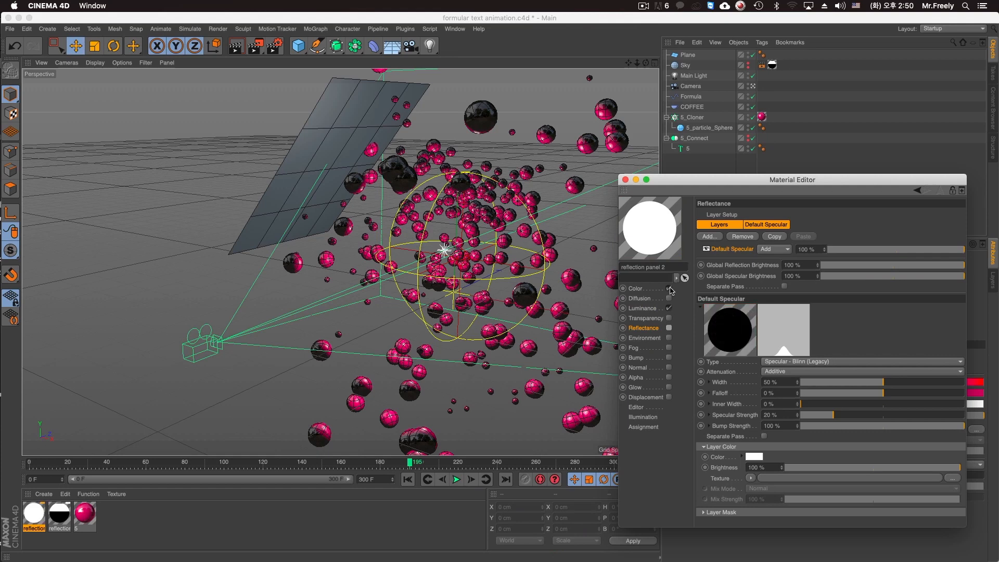
pyautogui.click(670, 289)
pyautogui.click(626, 180)
pyautogui.moveTo(34, 513); pyautogui.dragTo(300, 112)
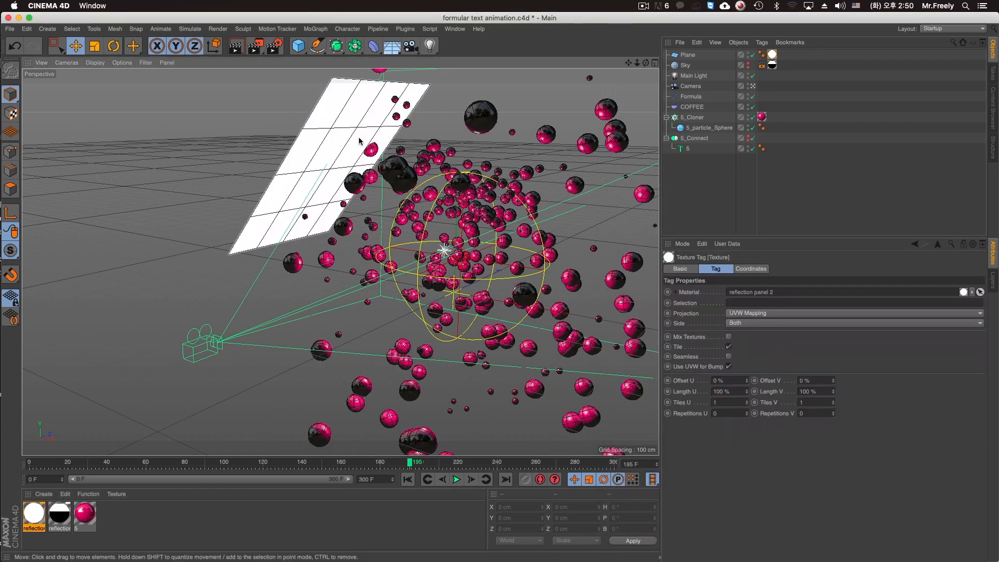
# Render the camera view to check how the luminous plane reflects in the spheres.
pyautogui.middleClick(221, 144)
pyautogui.middleClick(215, 142)
pyautogui.hotkey('ctrl', 'r')
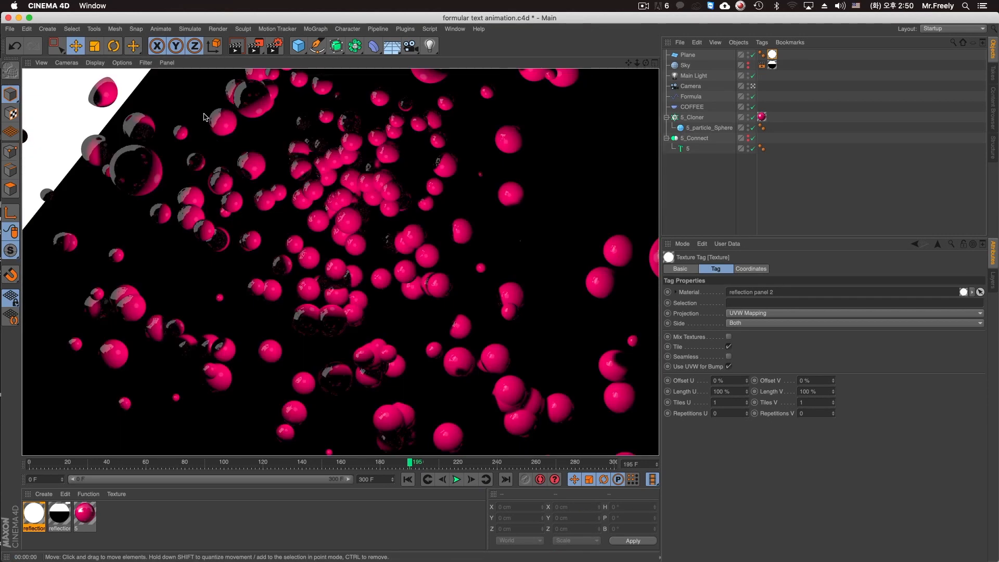
# Rotate the plane to about 22°, 16.6°, -54.7°, enlarge it to about 1344 by 764 cm and move it nearer the camera.
pyautogui.middleClick(369, 237)
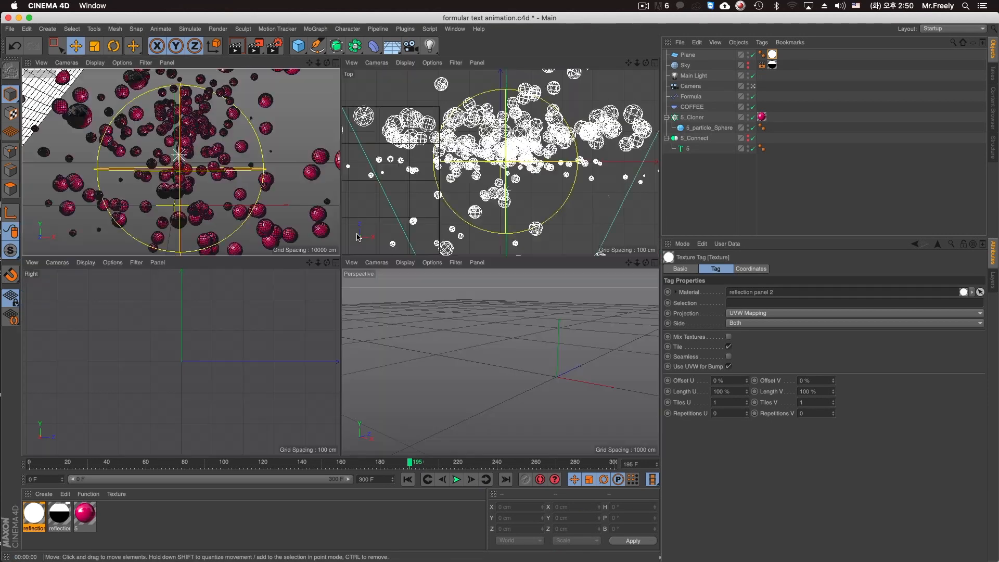
pyautogui.click(494, 347)
pyautogui.keyDown('alt'); pyautogui.moveTo(493, 349); pyautogui.dragTo(501, 346); pyautogui.keyUp('alt')
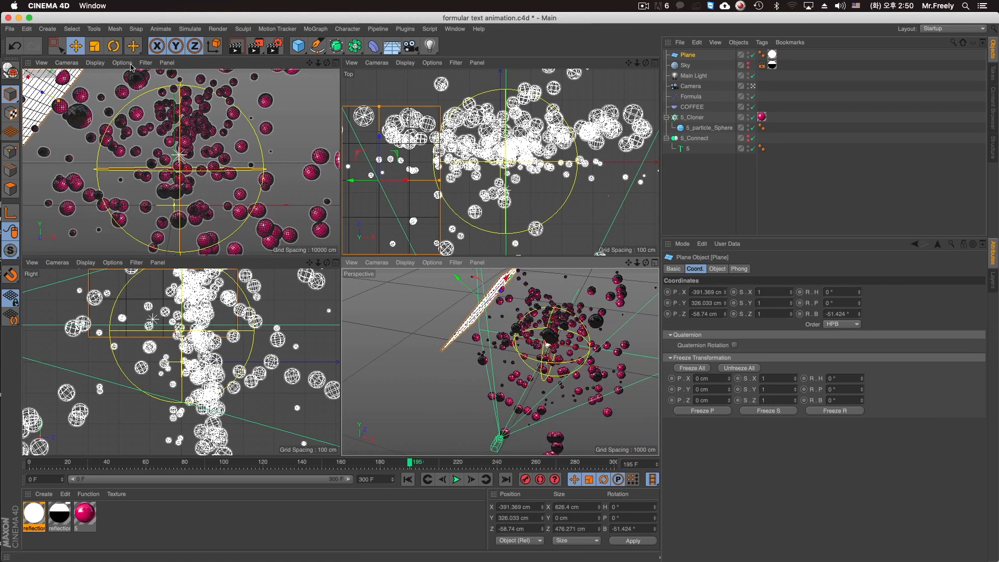
pyautogui.click(114, 46)
pyautogui.keyDown('alt'); pyautogui.moveTo(396, 314); pyautogui.dragTo(479, 354); pyautogui.keyUp('alt')
pyautogui.press('e')
pyautogui.moveTo(461, 286)
pyautogui.mouseDown()
pyautogui.moveTo(475, 308)
pyautogui.moveTo(465, 296)
pyautogui.mouseUp()
pyautogui.moveTo(455, 341); pyautogui.dragTo(436, 306)
pyautogui.moveTo(492, 294); pyautogui.dragTo(530, 245)
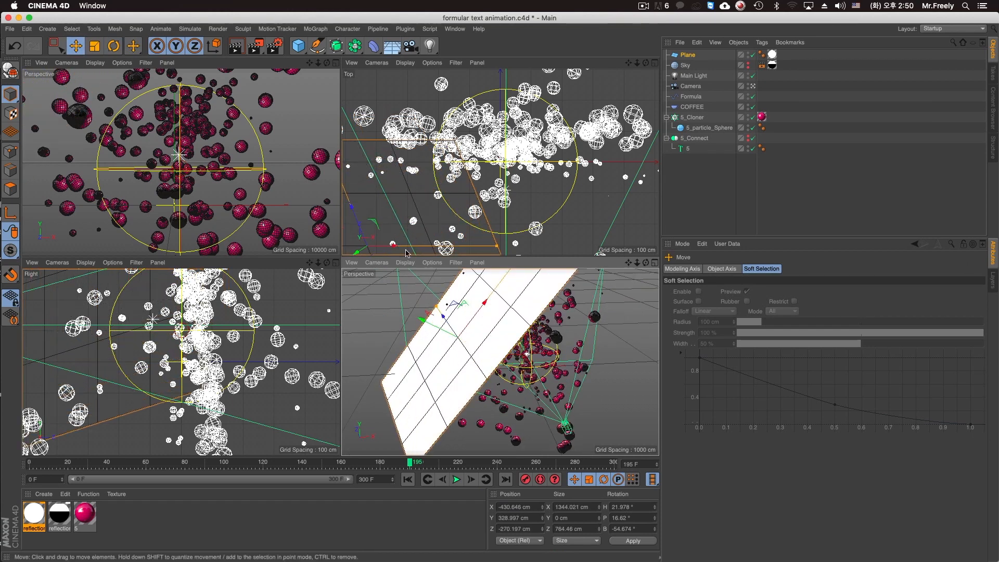
# Return to the single camera view and rename the Plane object as Reflection panel.
pyautogui.middleClick(236, 180)
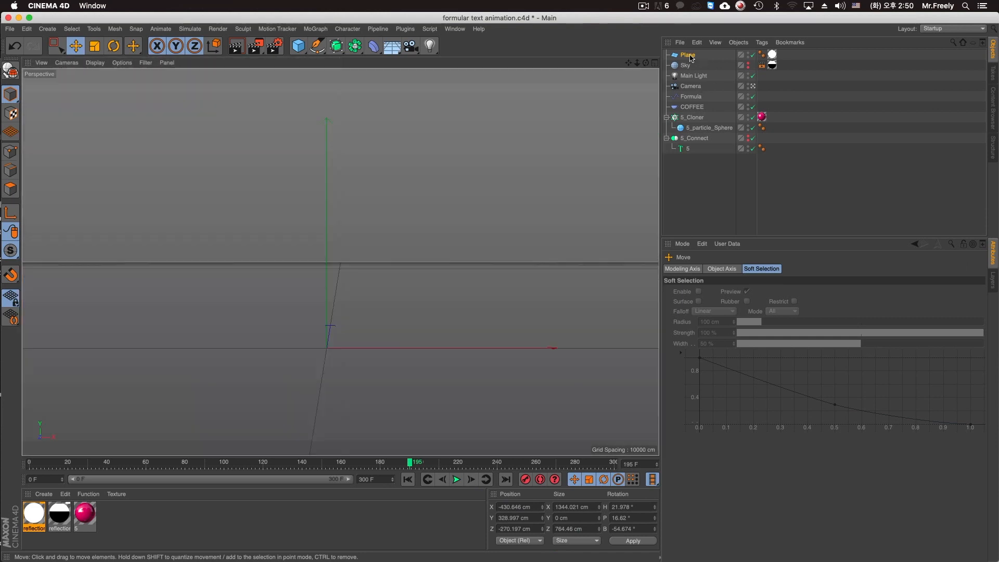
pyautogui.click(691, 56)
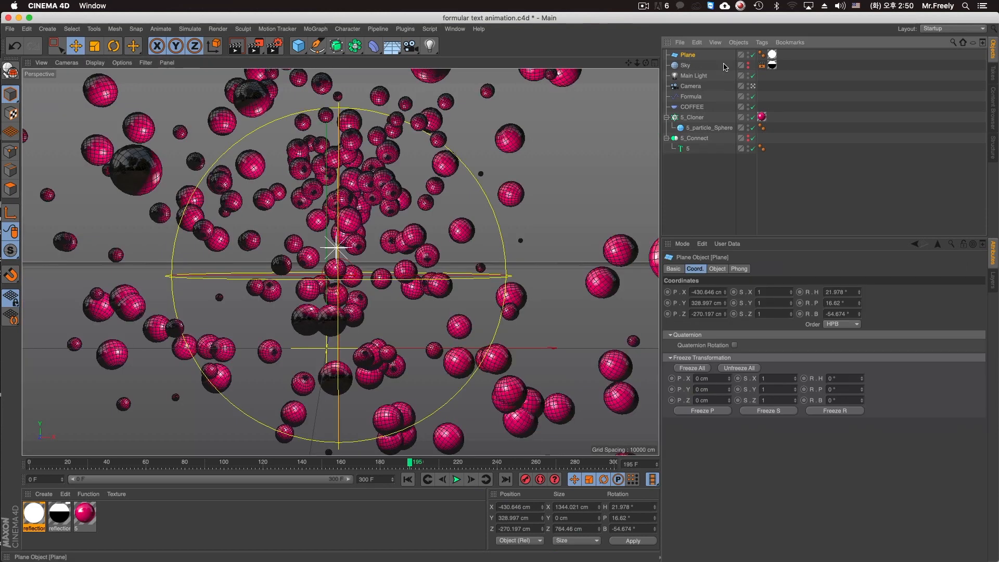
pyautogui.write('Reflec')
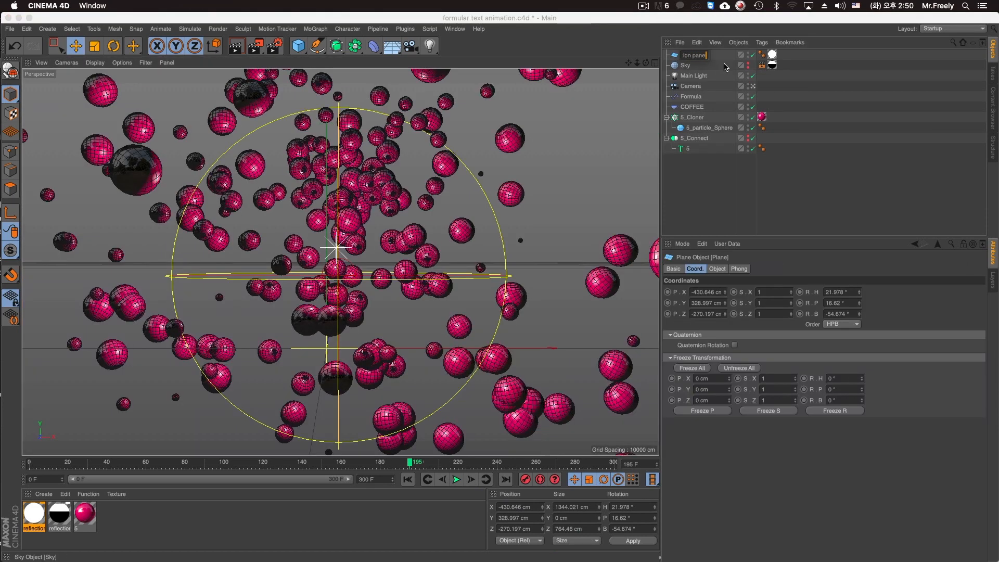
pyautogui.press('Return')
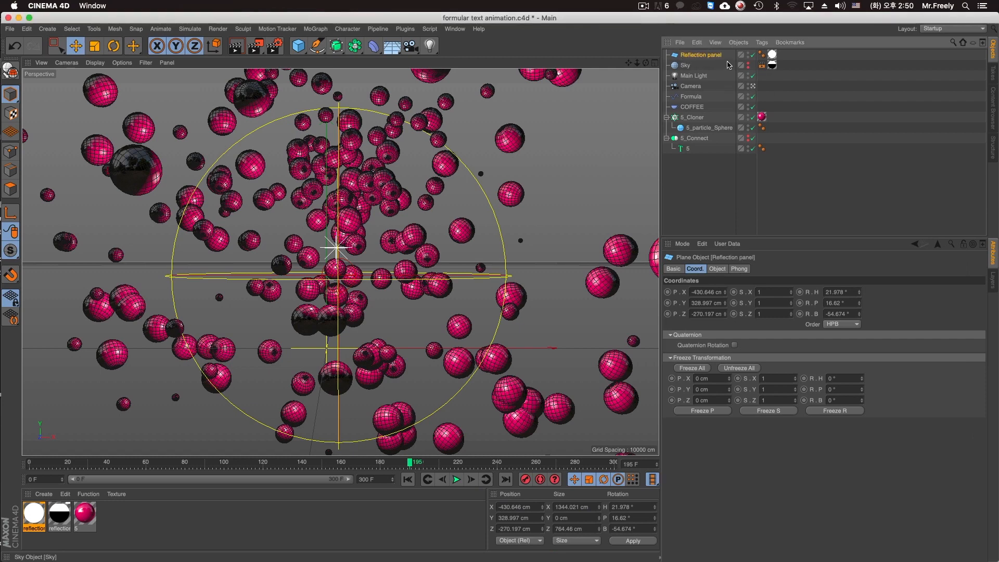
# Add a Compositing tag to Reflection panel, turn off Seen by Camera and render the view.
pyautogui.rightClick(715, 55)
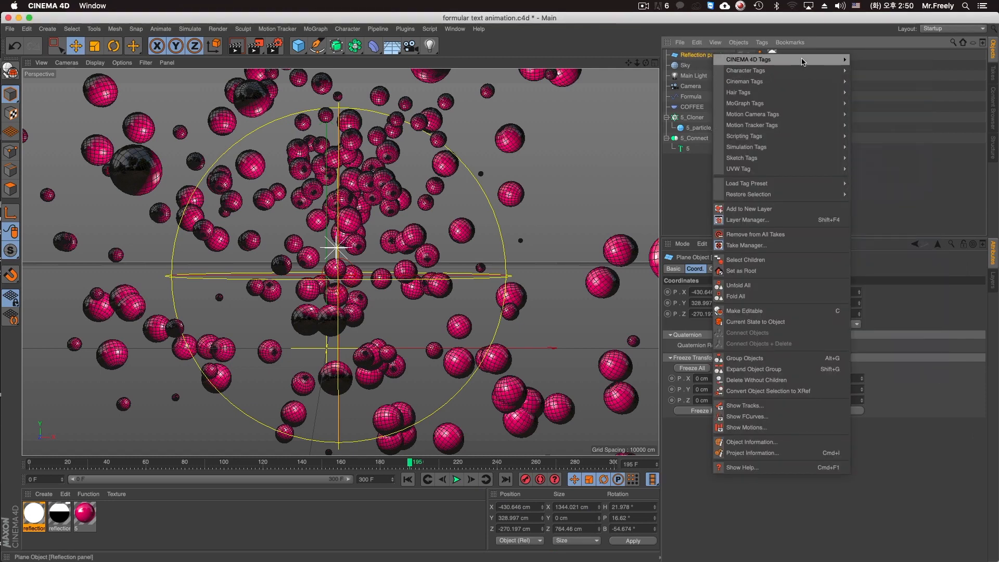
pyautogui.moveTo(803, 61)
pyautogui.click(888, 142)
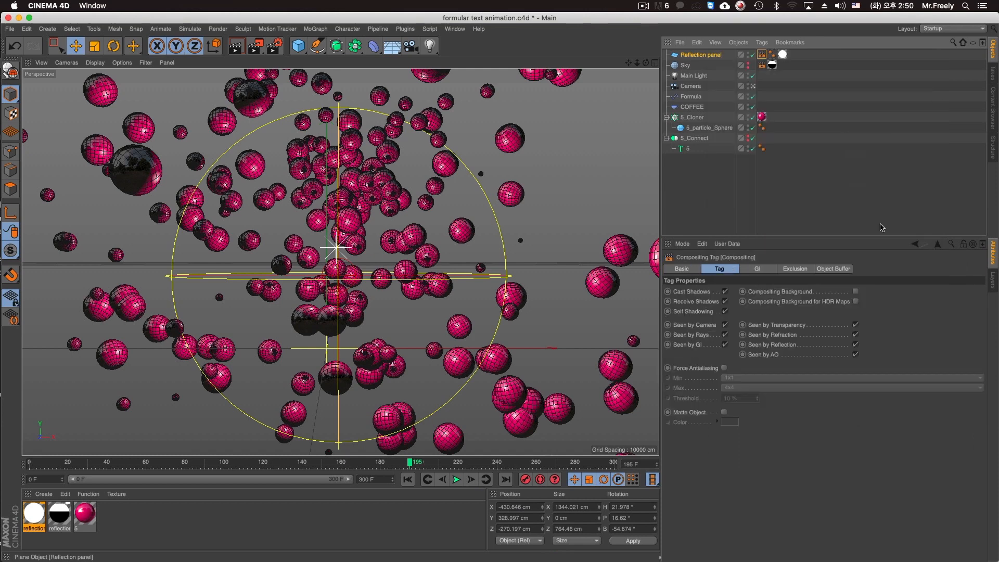
pyautogui.click(725, 324)
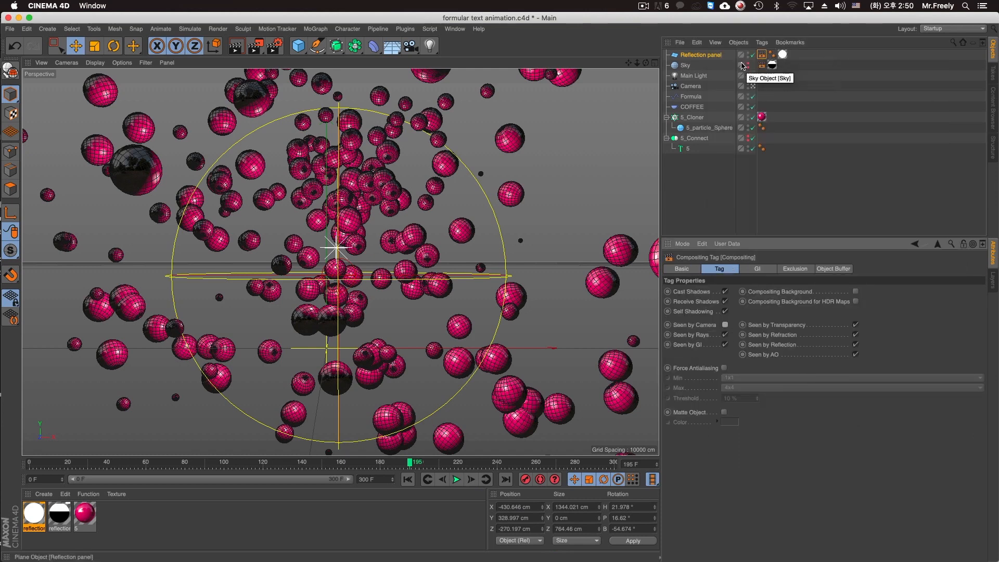
pyautogui.press('super+r')
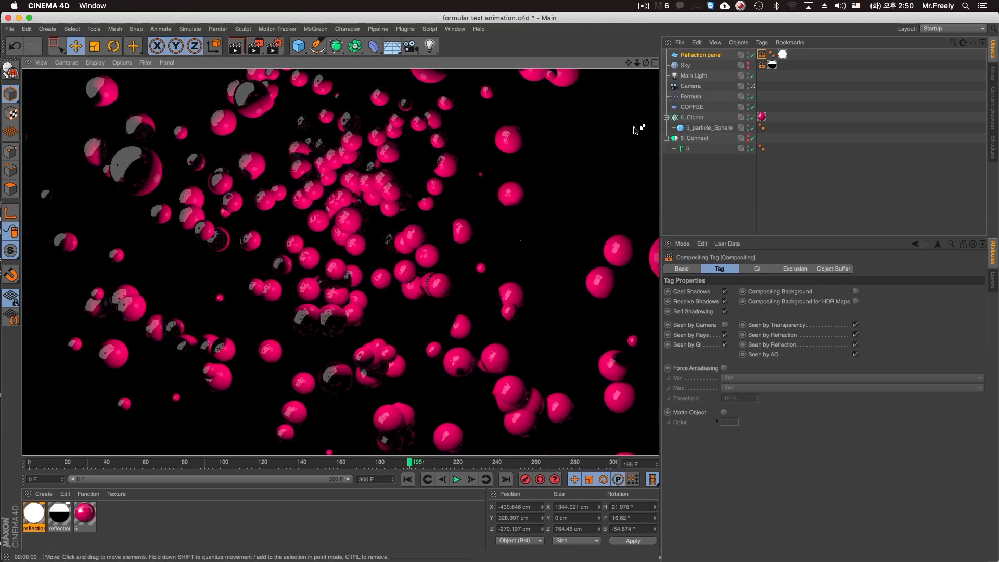
# Turn off Cast Shadows, Receive Shadows and Self Shadowing in Reflection panel's Compositing tag and render the view.
pyautogui.click(763, 55)
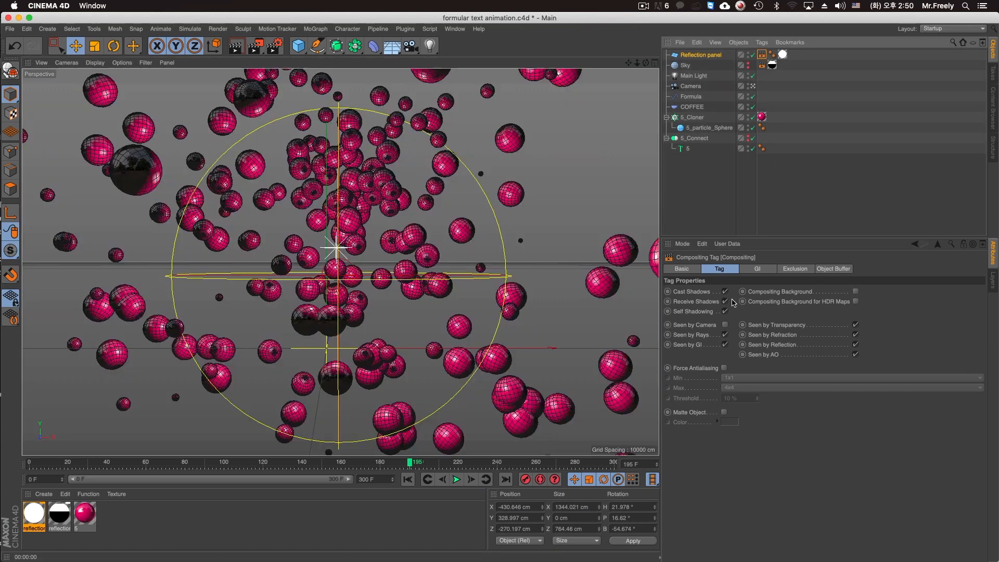
pyautogui.click(726, 294)
pyautogui.click(726, 303)
pyautogui.click(725, 301)
pyautogui.click(726, 312)
pyautogui.click(726, 302)
pyautogui.click(726, 292)
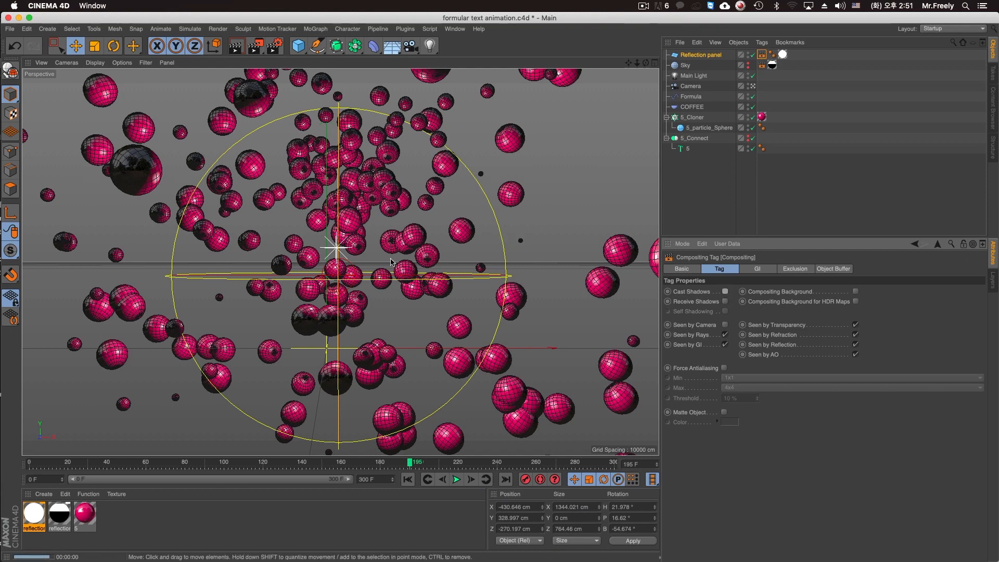
pyautogui.hotkey('ctrl', 'r')
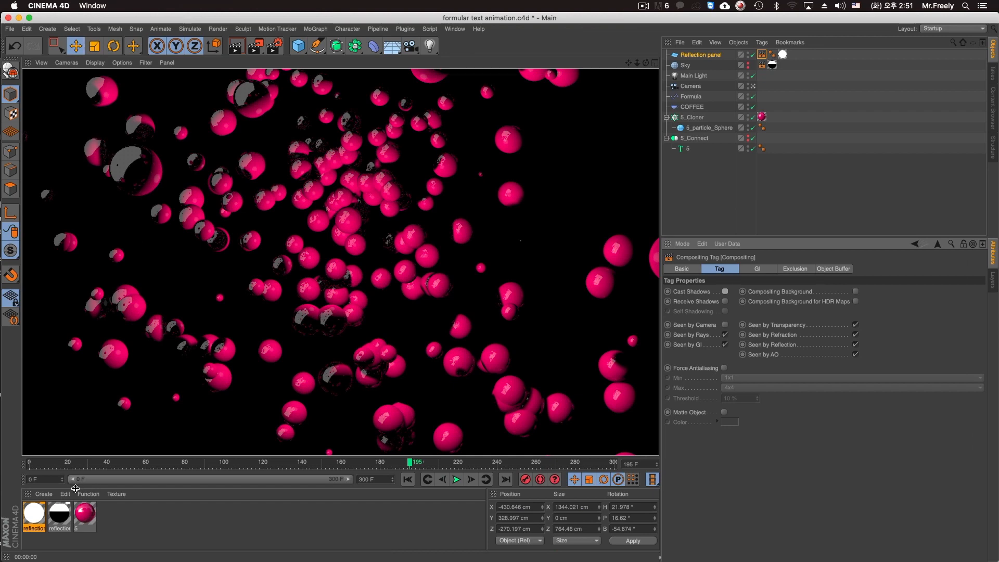
# Set the Luminance brightness of the reflection panel 2 material to 150%.
pyautogui.doubleClick(34, 514)
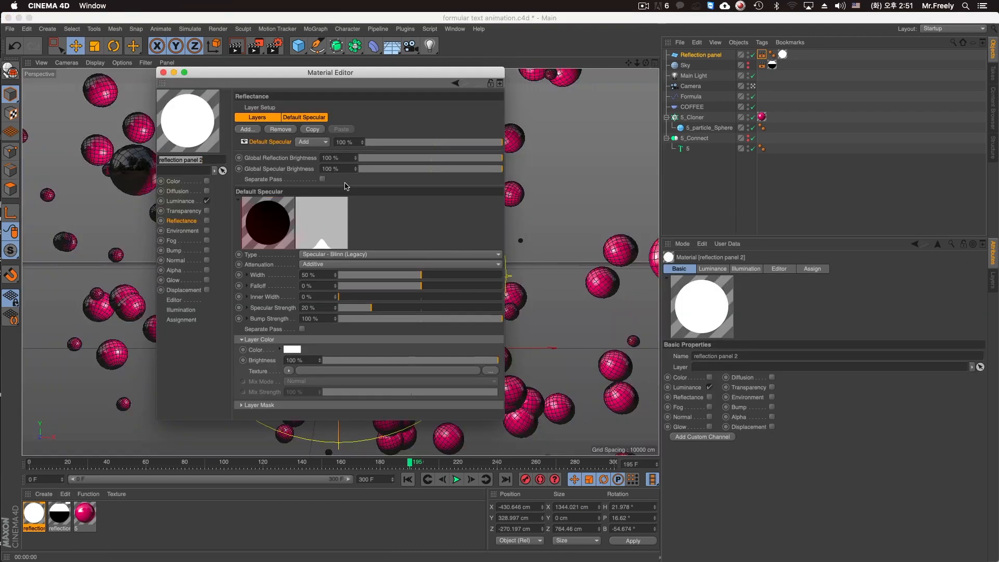
pyautogui.moveTo(275, 84); pyautogui.dragTo(486, 105)
pyautogui.click(391, 221)
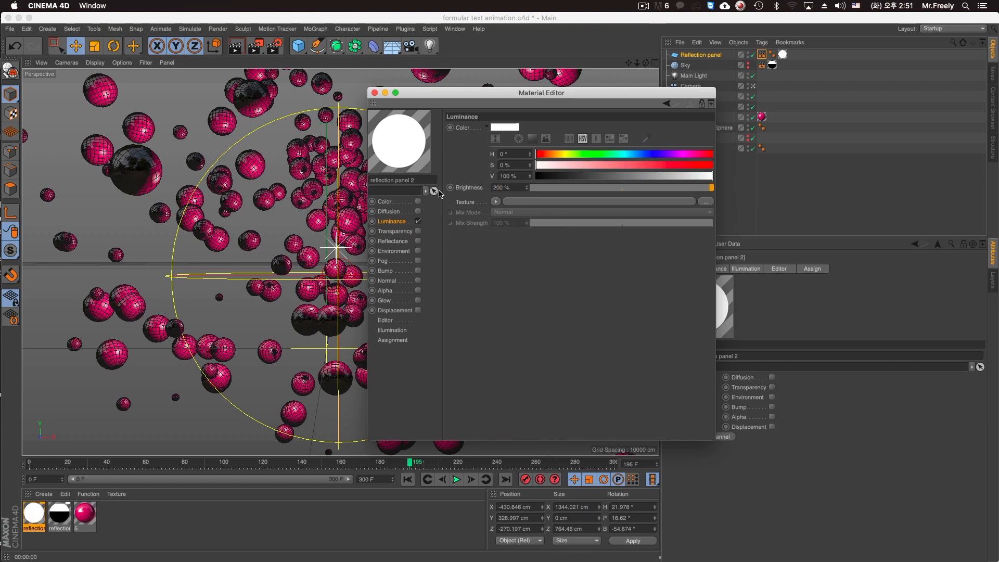
pyautogui.moveTo(452, 97); pyautogui.dragTo(645, 88)
pyautogui.write('150')
pyautogui.press('Return')
pyautogui.click(567, 83)
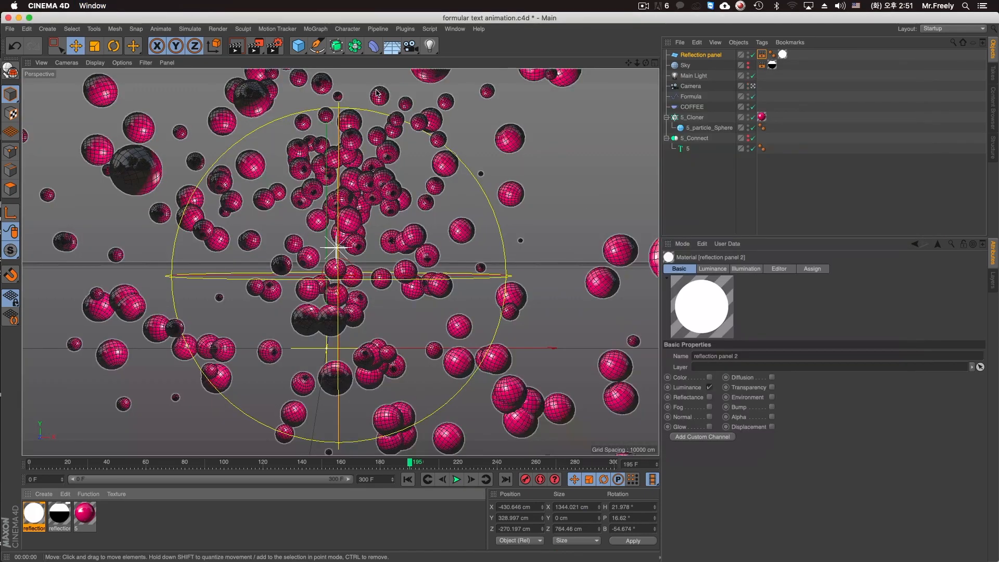
# Change the anti-aliasing mode in the render settings and render the camera view.
pyautogui.click(275, 47)
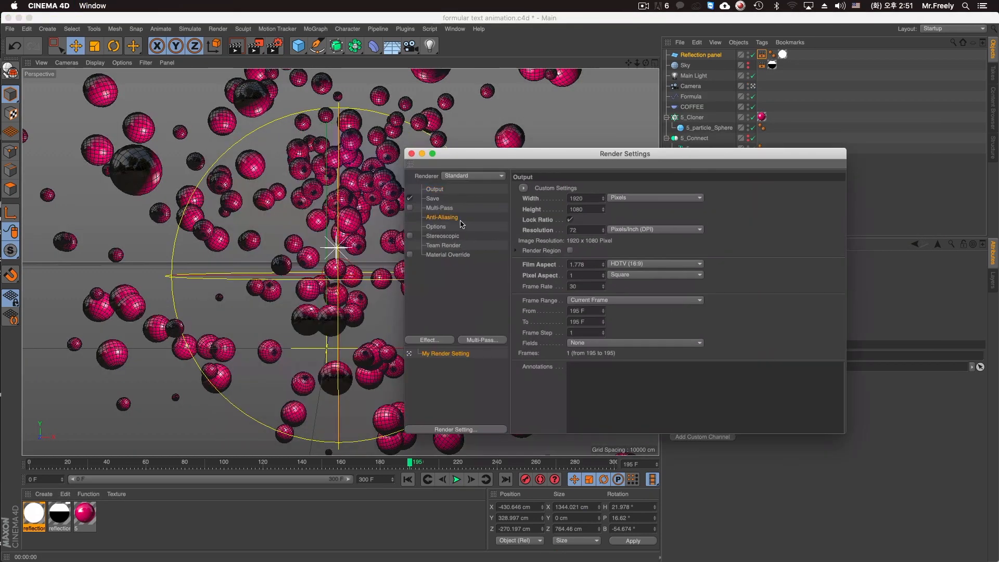
pyautogui.click(461, 221)
pyautogui.click(618, 188)
pyautogui.click(620, 220)
pyautogui.click(412, 154)
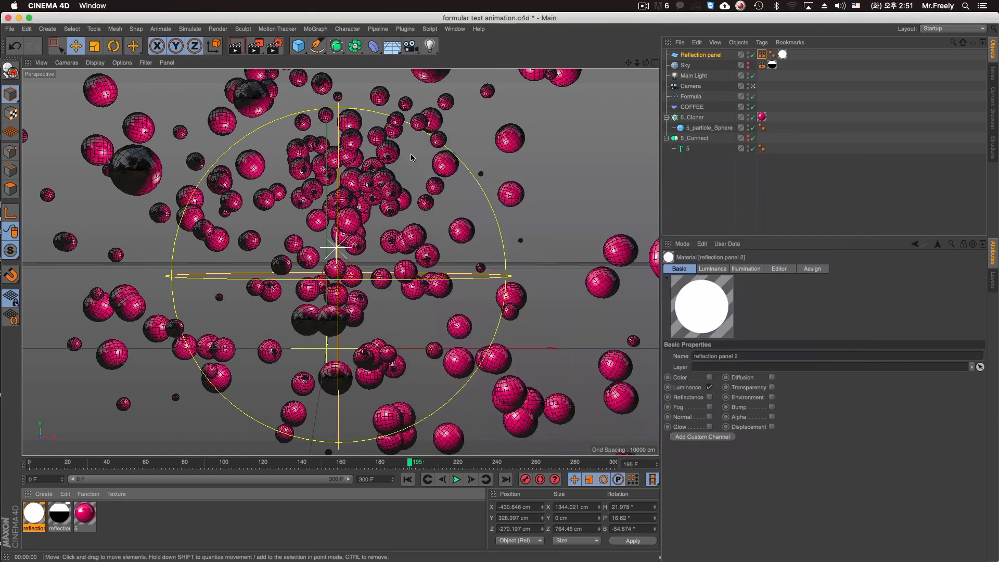
pyautogui.press('super+r')
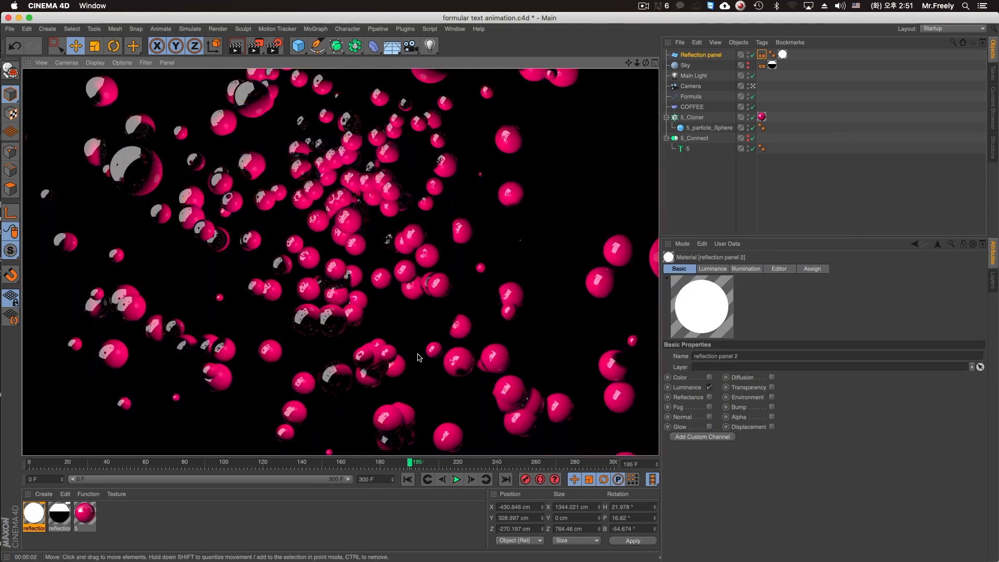
# Try removing the reflection panel texture from the Sky object, and undo the removal.
pyautogui.click(731, 173)
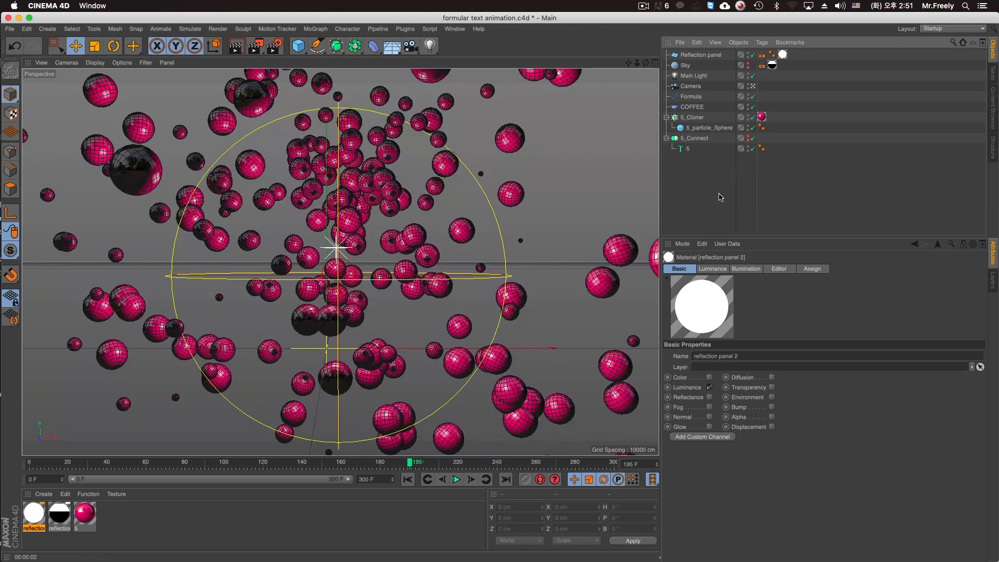
pyautogui.click(773, 65)
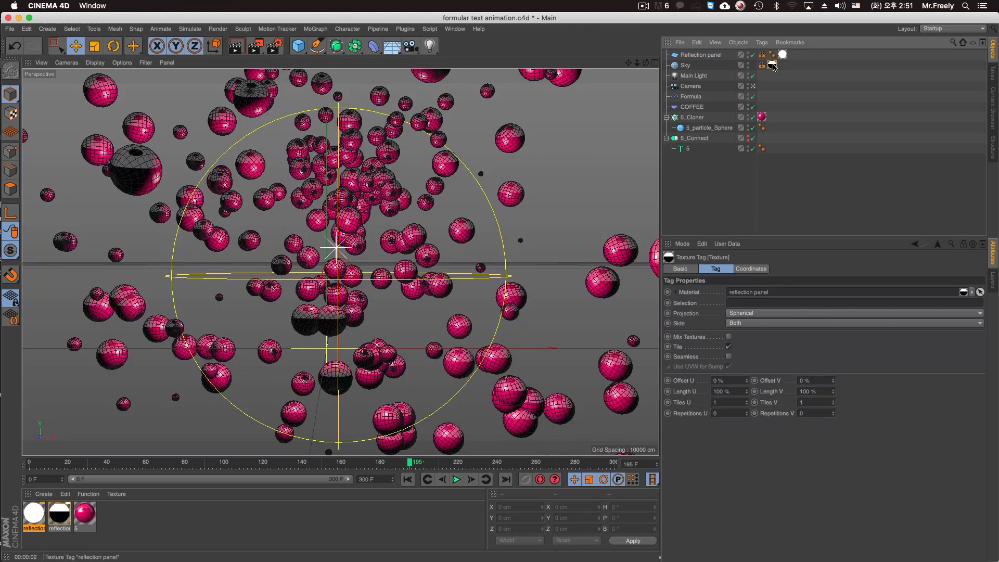
pyautogui.press('Delete')
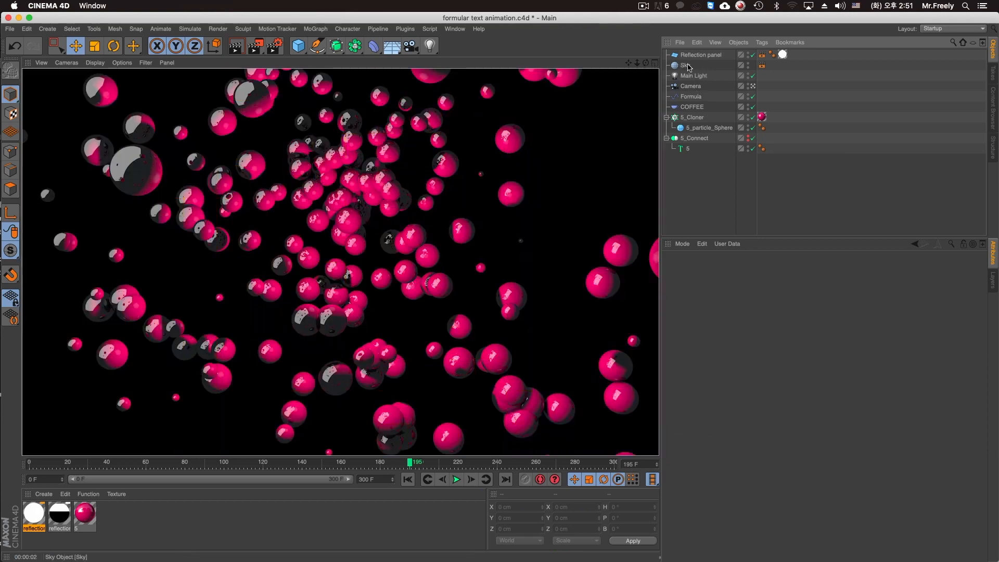
pyautogui.press('super+z')
pyautogui.press('super+z')
pyautogui.click(688, 68)
pyautogui.press('super+z')
pyautogui.press('super+z')
pyautogui.click(697, 56)
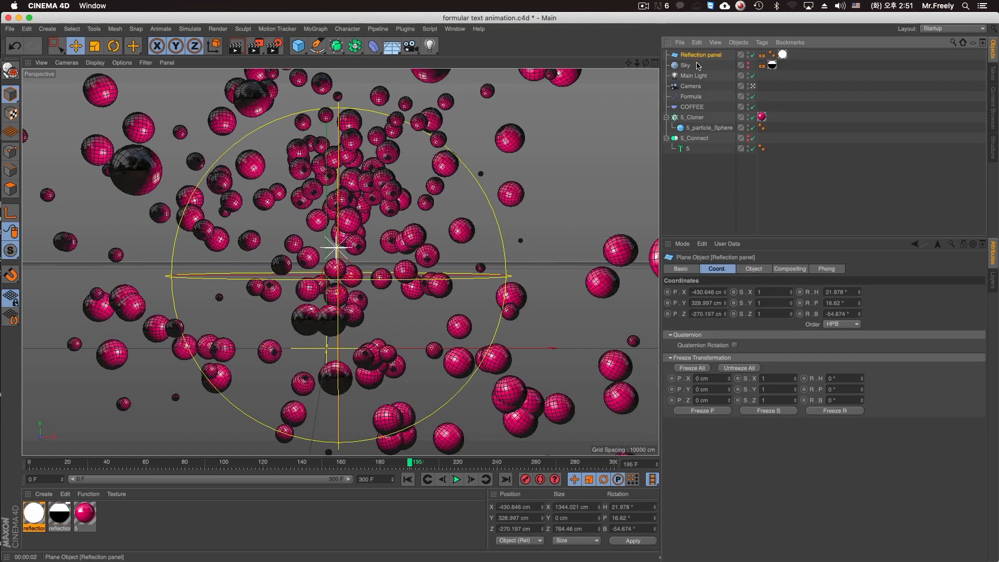
# Enable Luminance on the pink material 5 and load a Fresnel shader as its texture.
pyautogui.click(85, 520)
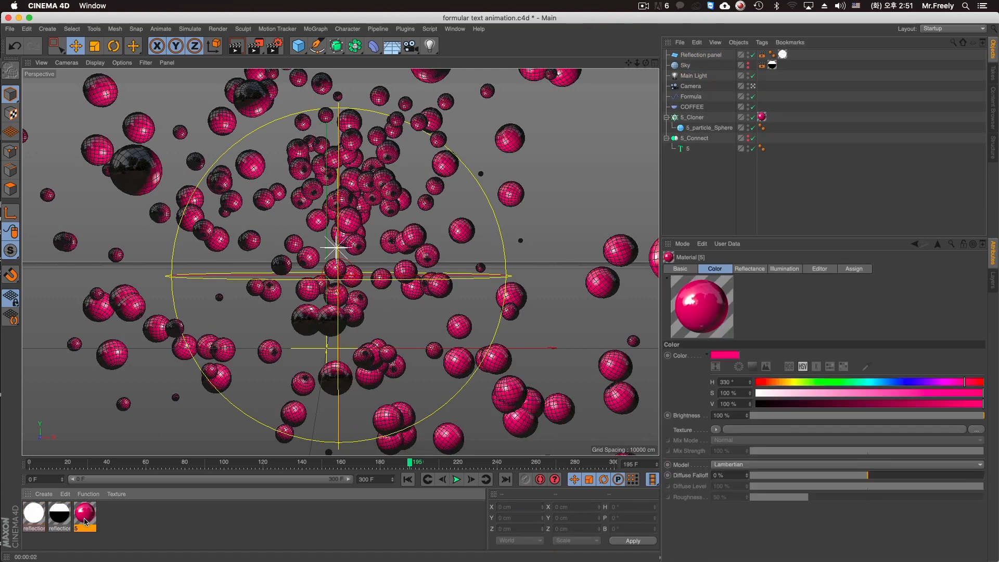
pyautogui.doubleClick(85, 521)
pyautogui.moveTo(328, 70); pyautogui.dragTo(720, 109)
pyautogui.click(583, 255)
pyautogui.click(559, 238)
pyautogui.click(586, 238)
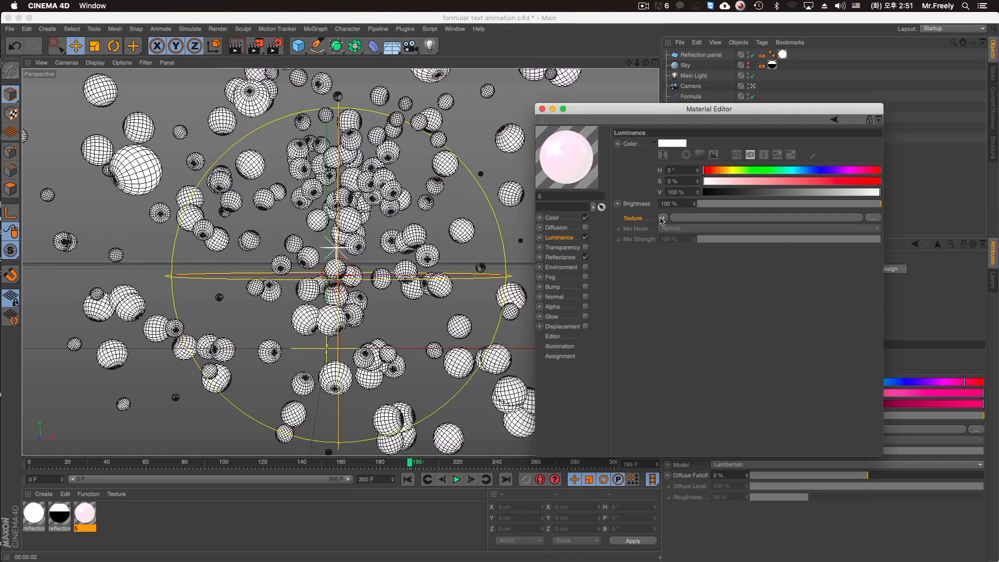
pyautogui.click(663, 217)
pyautogui.click(701, 328)
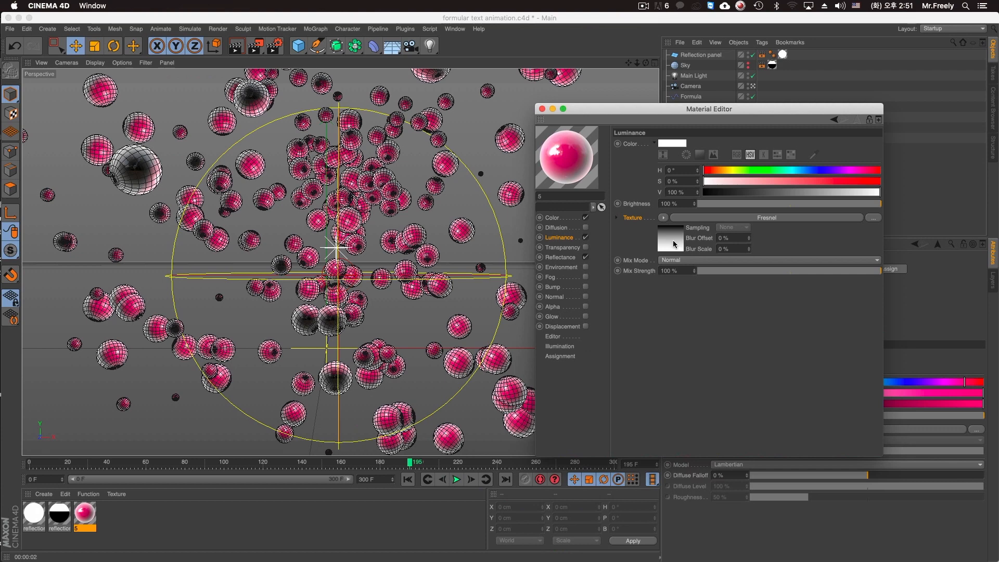
# Recolor the white end of the Fresnel gradient dark purple and render the view.
pyautogui.click(675, 244)
pyautogui.doubleClick(658, 244)
pyautogui.moveTo(654, 249)
pyautogui.mouseDown()
pyautogui.moveTo(734, 249)
pyautogui.moveTo(656, 267)
pyautogui.mouseUp()
pyautogui.click(719, 254)
pyautogui.click(675, 283)
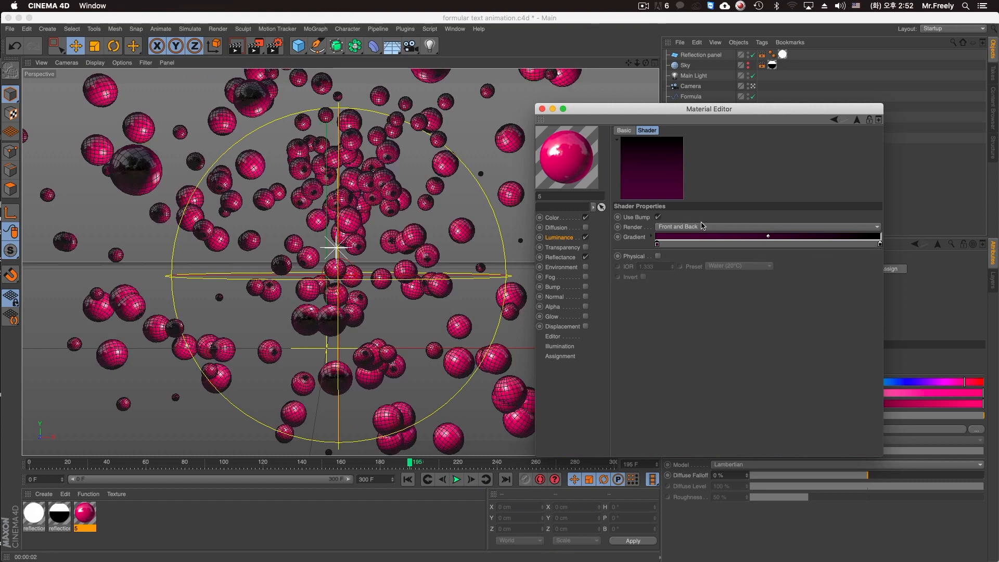
pyautogui.click(495, 197)
pyautogui.hotkey('ctrl', 'r')
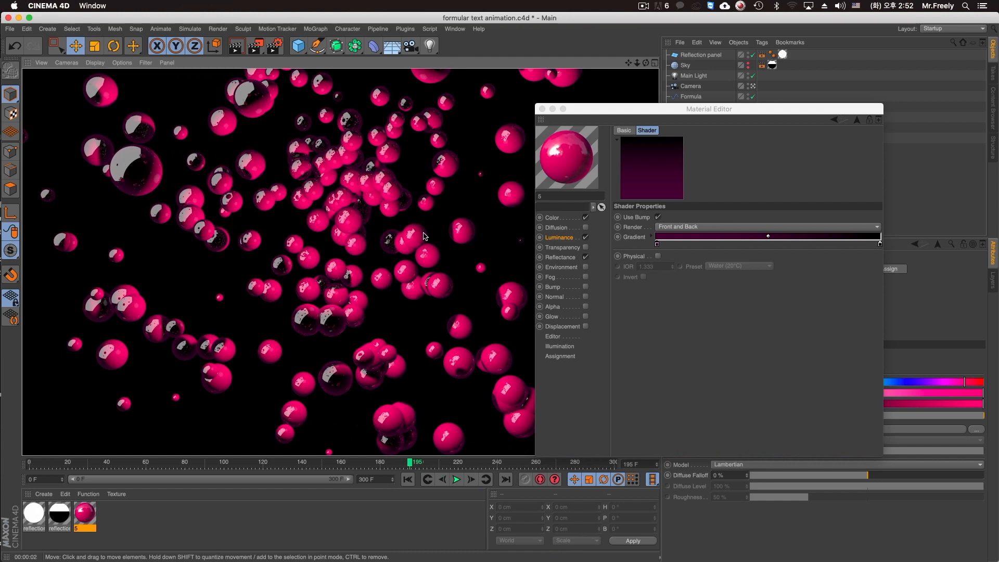
# Reverse the Fresnel gradient to run from black to dark purple with both knots slightly inward, and render the view.
pyautogui.moveTo(881, 244)
pyautogui.mouseDown()
pyautogui.moveTo(666, 245)
pyautogui.moveTo(865, 244)
pyautogui.mouseUp()
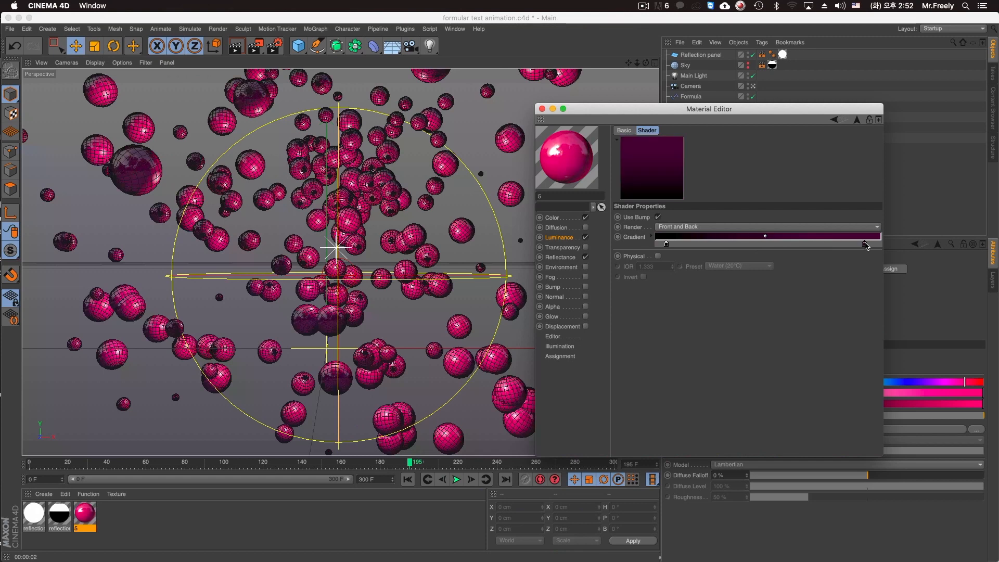
pyautogui.press('super+r')
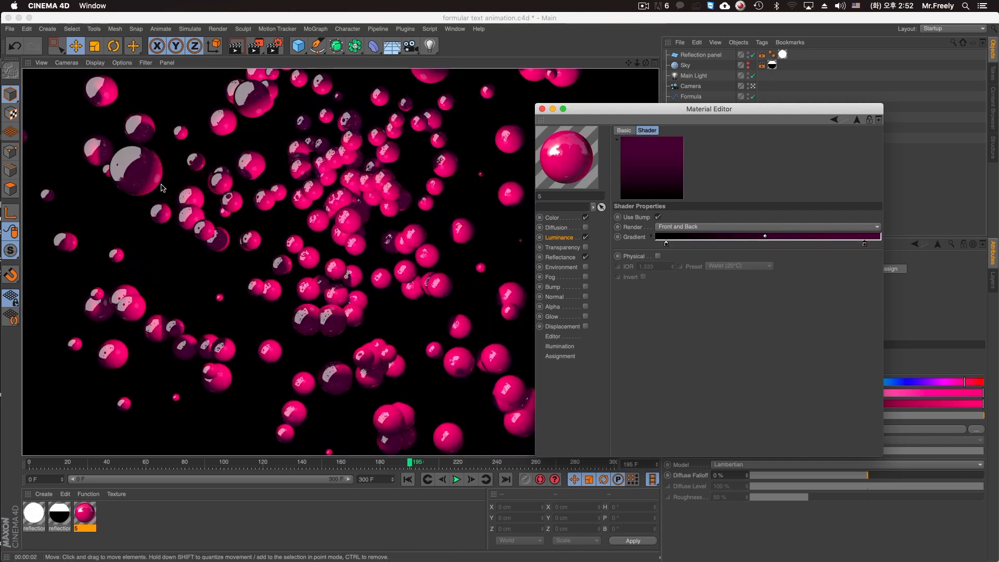
pyautogui.click(541, 109)
# Go to frame 300 and render the camera view to check the assembled number 5.
pyautogui.moveTo(296, 463); pyautogui.dragTo(622, 454)
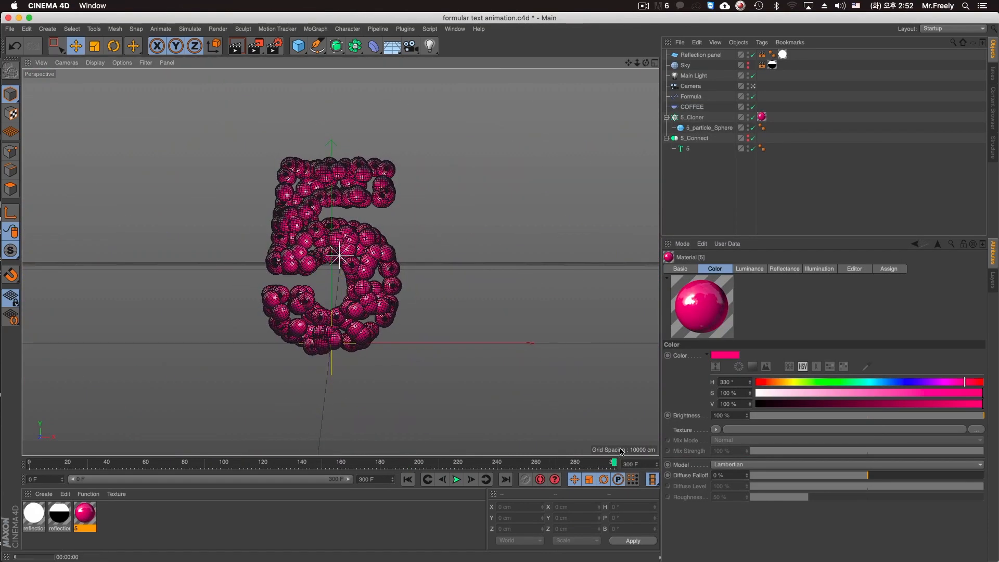
pyautogui.hotkey('ctrl', 'r')
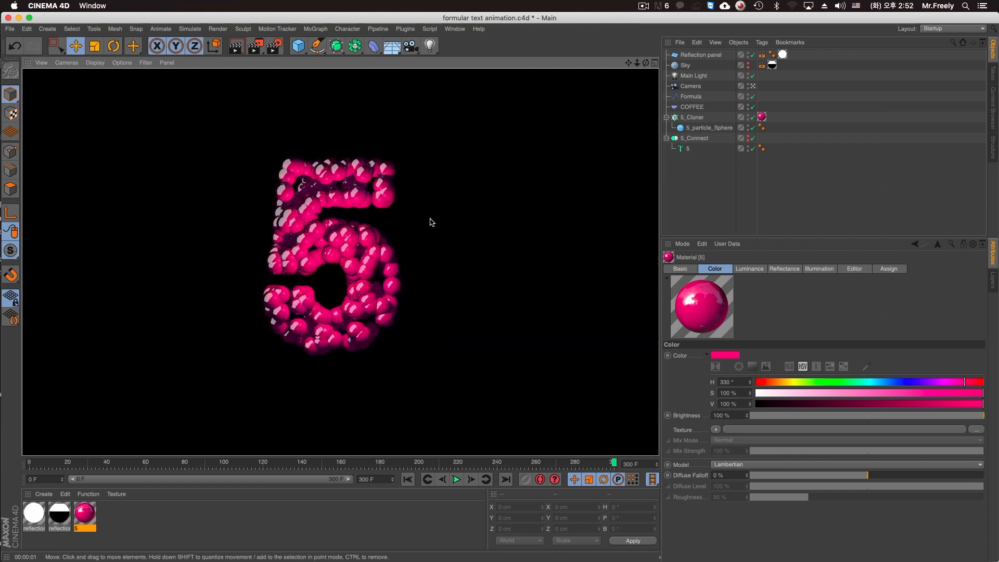
# Play the animation from the first frame, stop at frame 142 and render the view to check the scattered spheres.
pyautogui.click(407, 276)
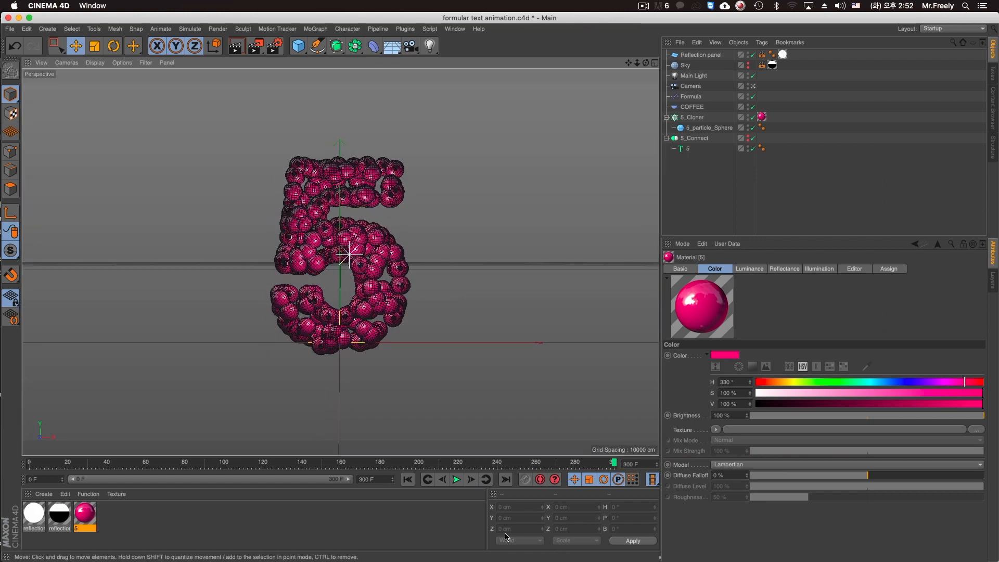
pyautogui.click(408, 480)
pyautogui.click(457, 480)
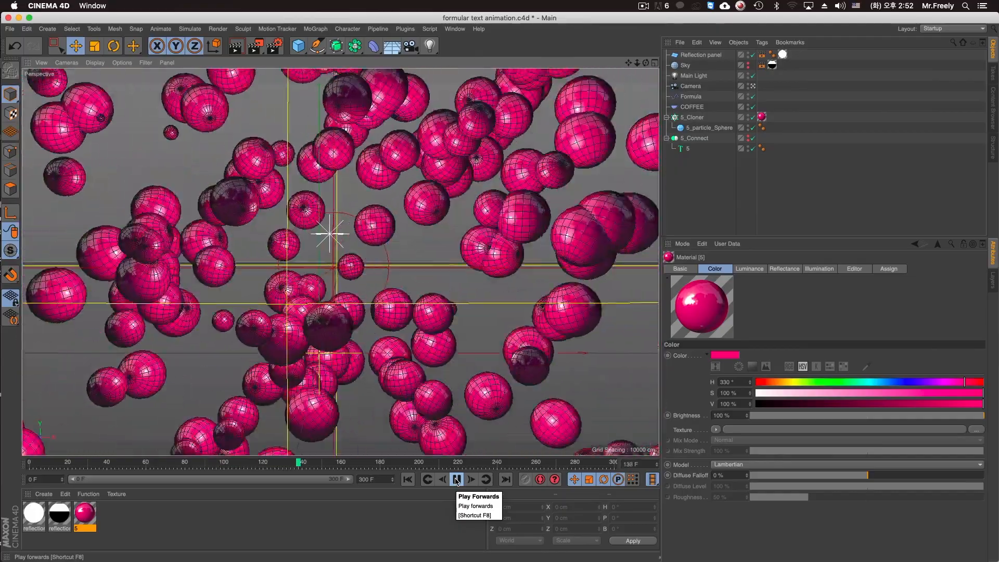
pyautogui.click(457, 479)
pyautogui.press('super+r')
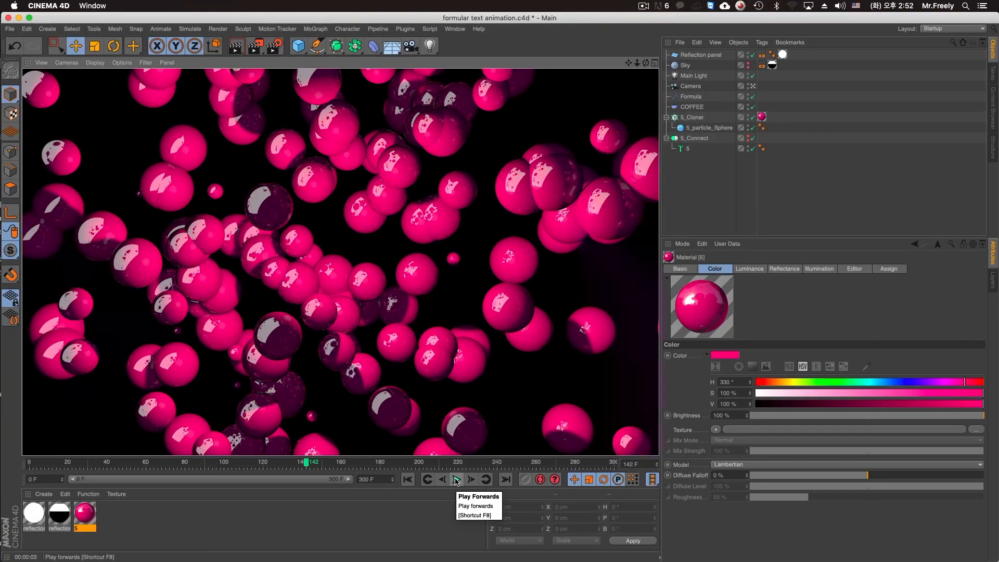
# Resume playback, stop at frame 221 to render the assembling number 5, and continue playing to frame 244.
pyautogui.click(457, 480)
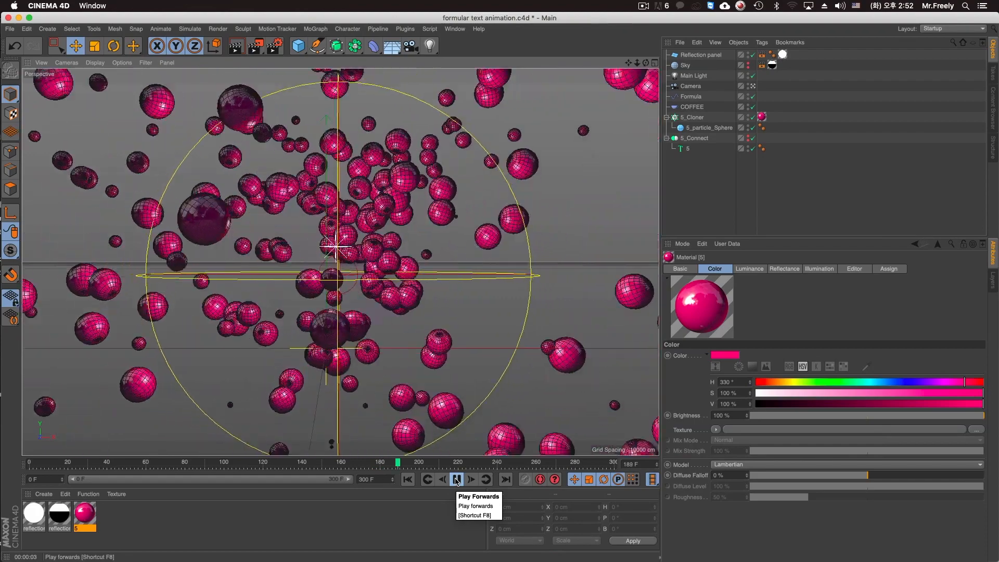
pyautogui.click(456, 480)
pyautogui.hotkey('ctrl', 'r')
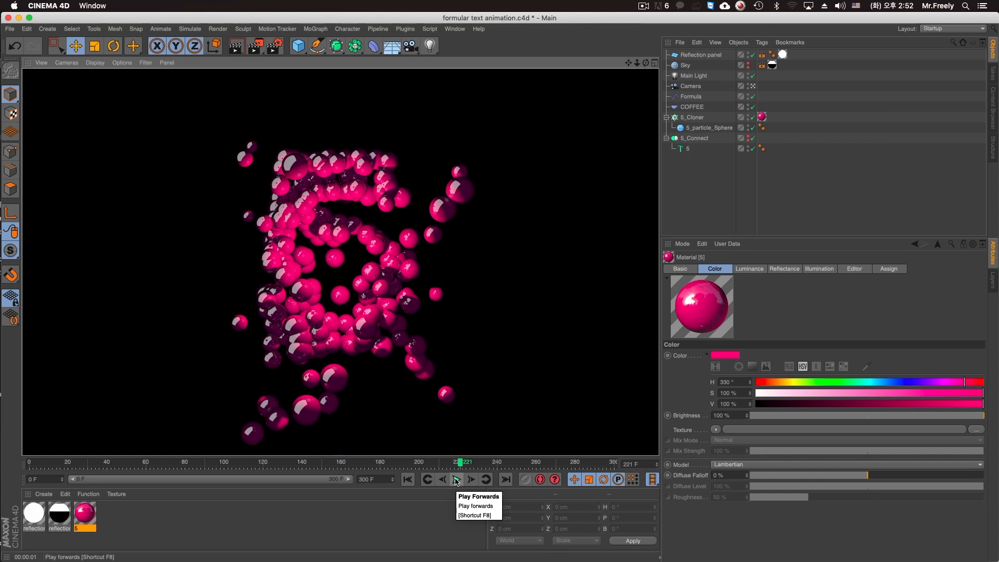
pyautogui.click(457, 480)
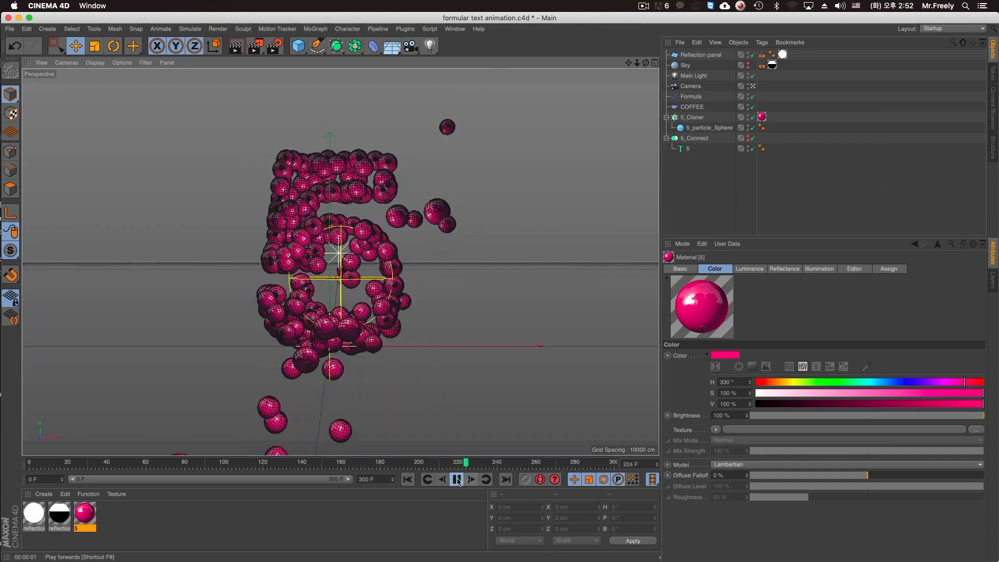
pyautogui.click(457, 480)
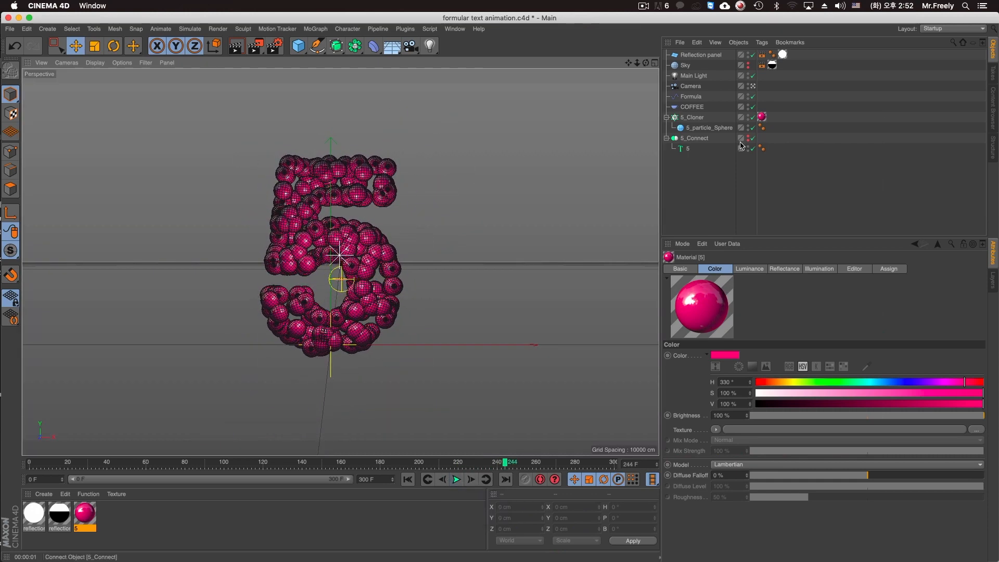
# Select the Formula and COFFEE effectors together and look over the available MoGraph objects and effectors.
pyautogui.click(692, 96)
pyautogui.keyDown('ctrl'); pyautogui.click(700, 107); pyautogui.keyUp('ctrl')
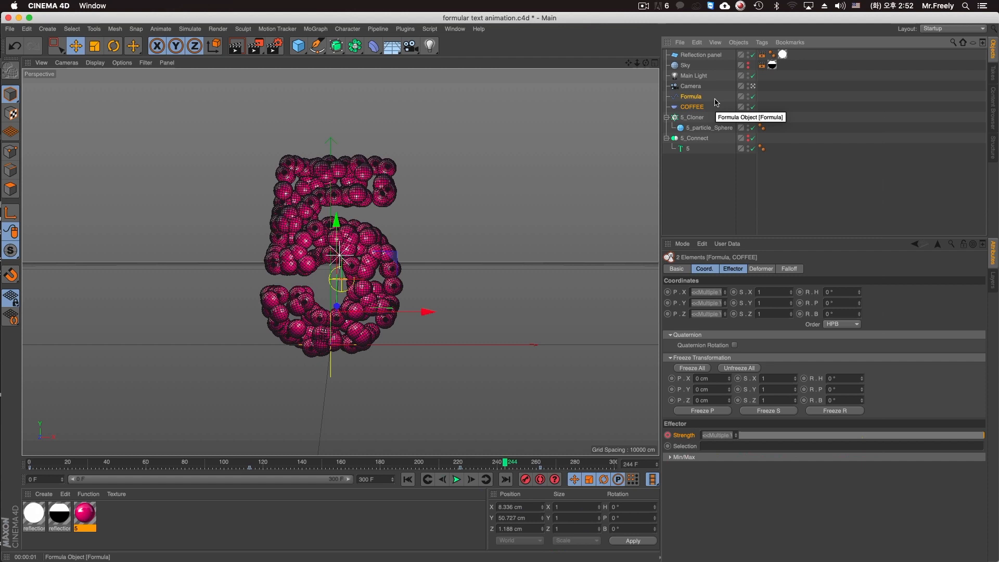
pyautogui.click(315, 29)
pyautogui.moveTo(337, 47)
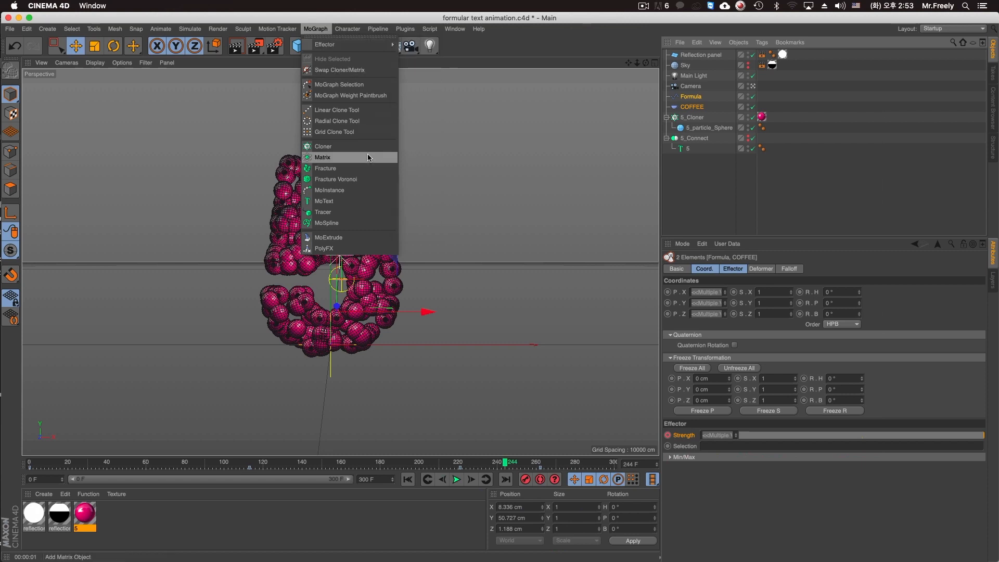
pyautogui.moveTo(361, 48)
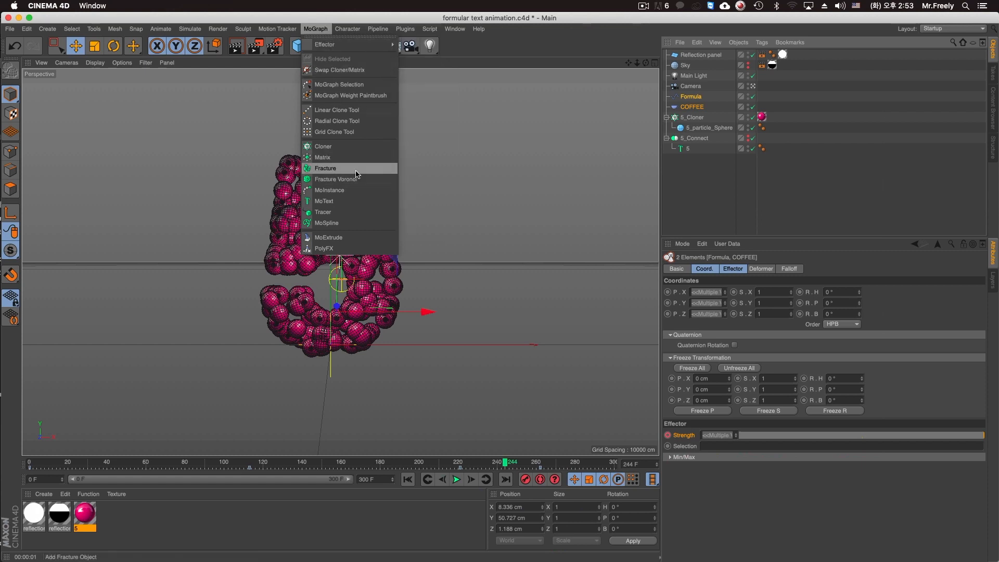
pyautogui.click(575, 33)
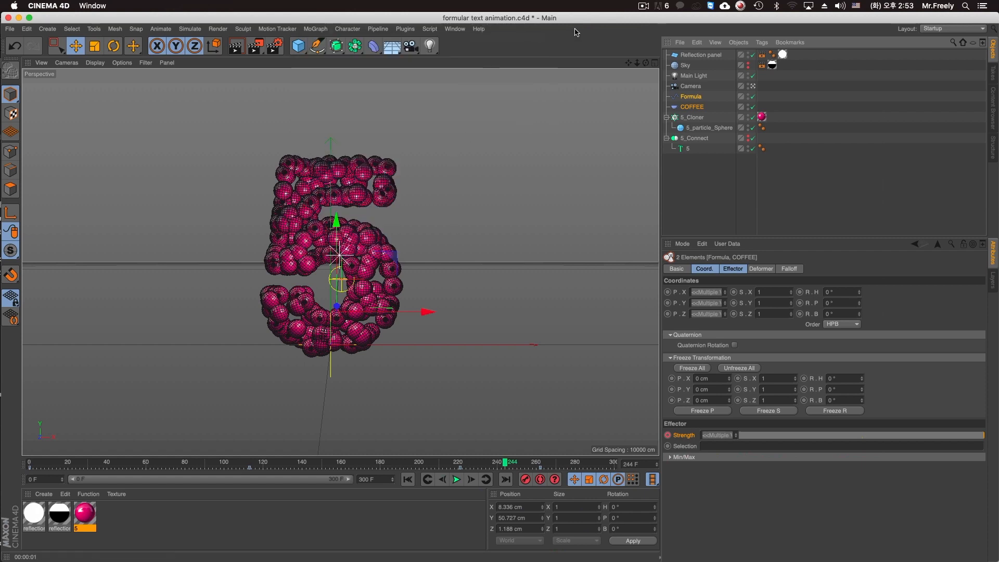